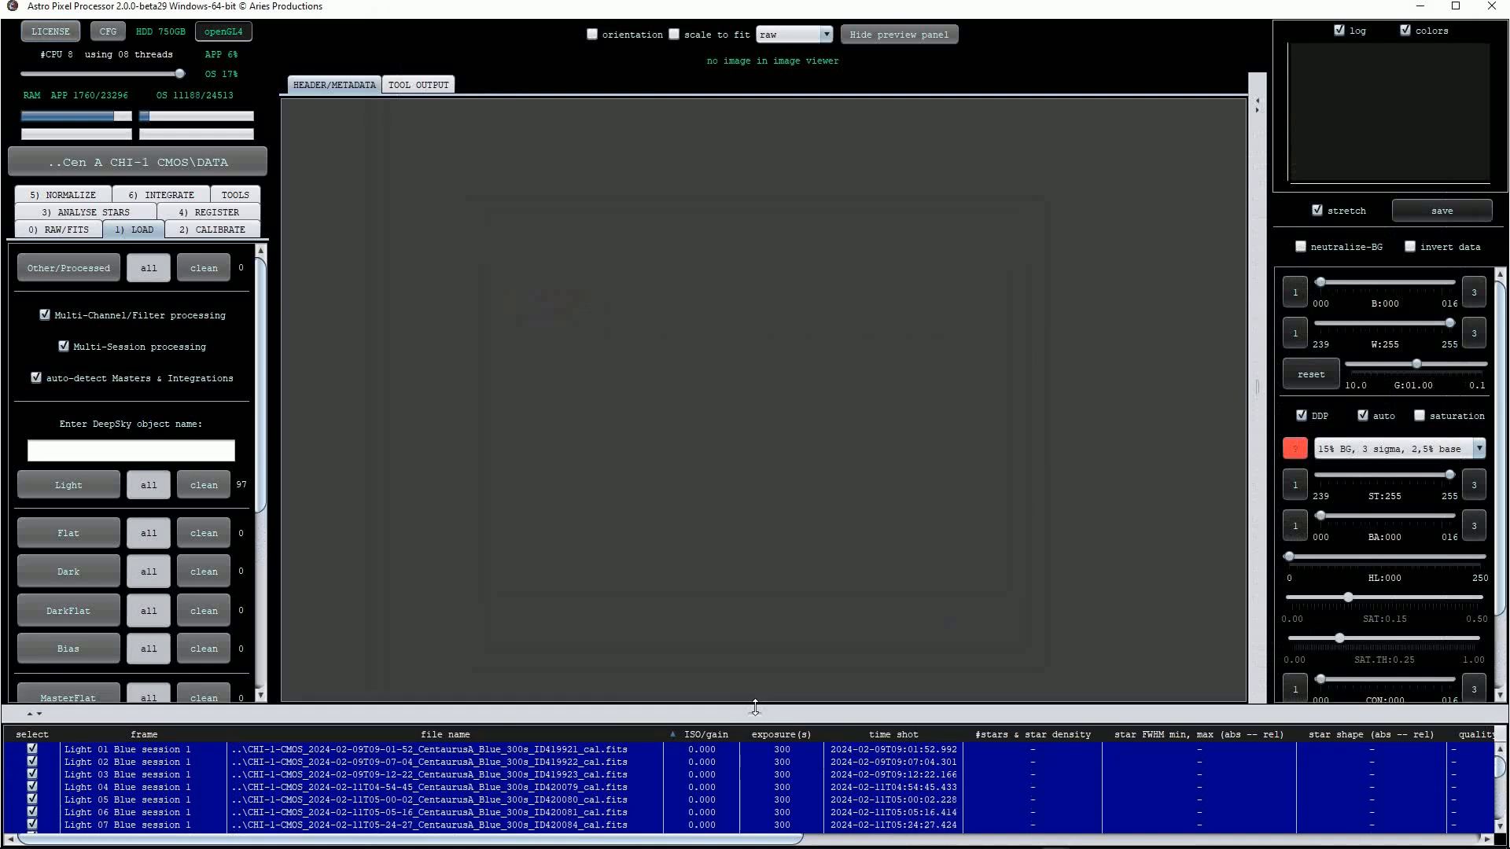
Look through the loaded Centaurus A light frames for each filter in the frame list
scroll(741, 635, down, 4)
scroll(741, 641, down, 12)
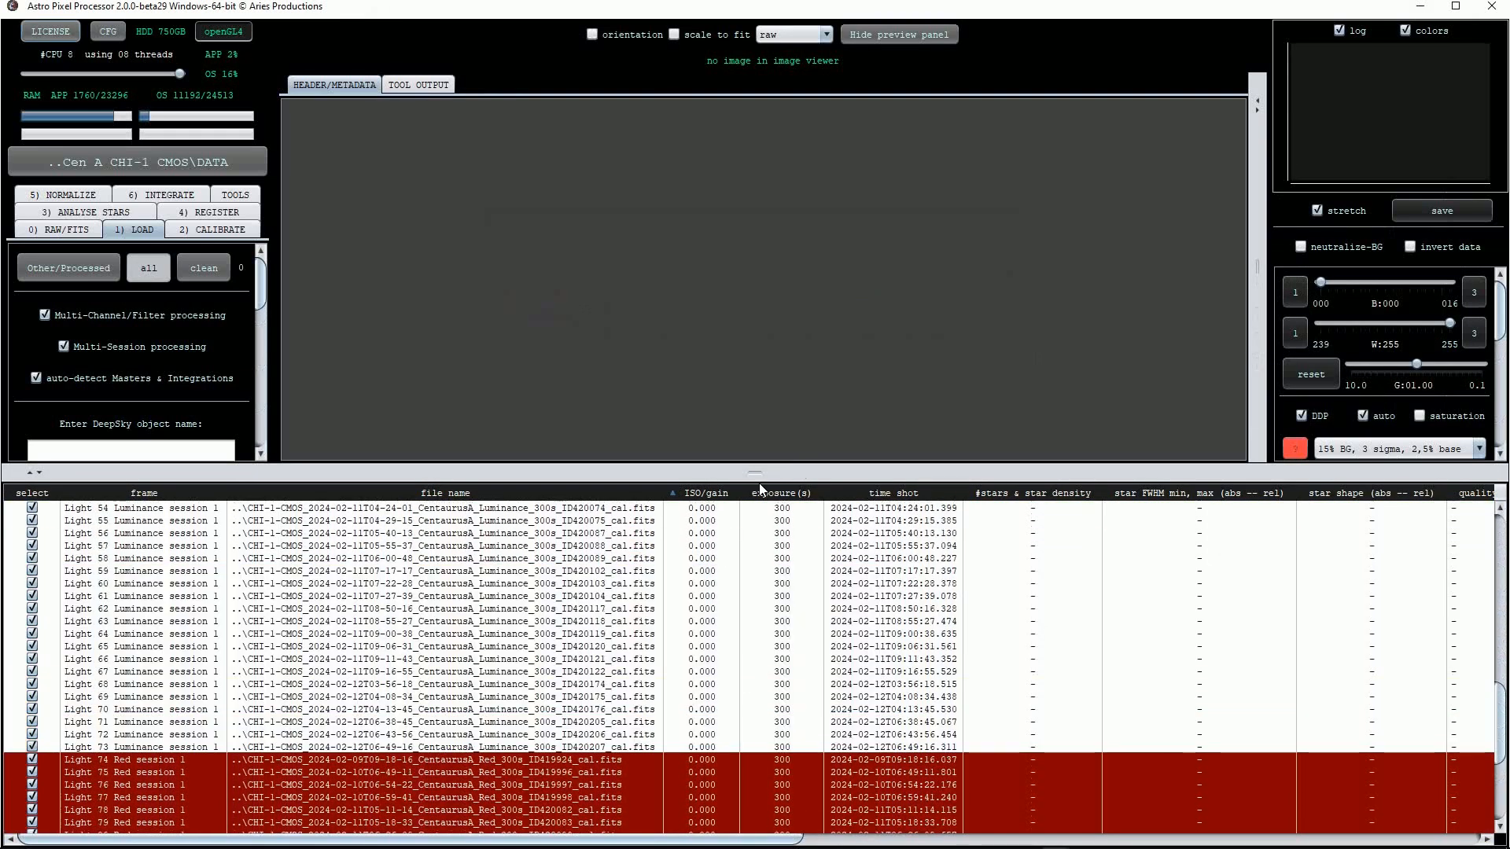
drag(755, 472, 741, 775)
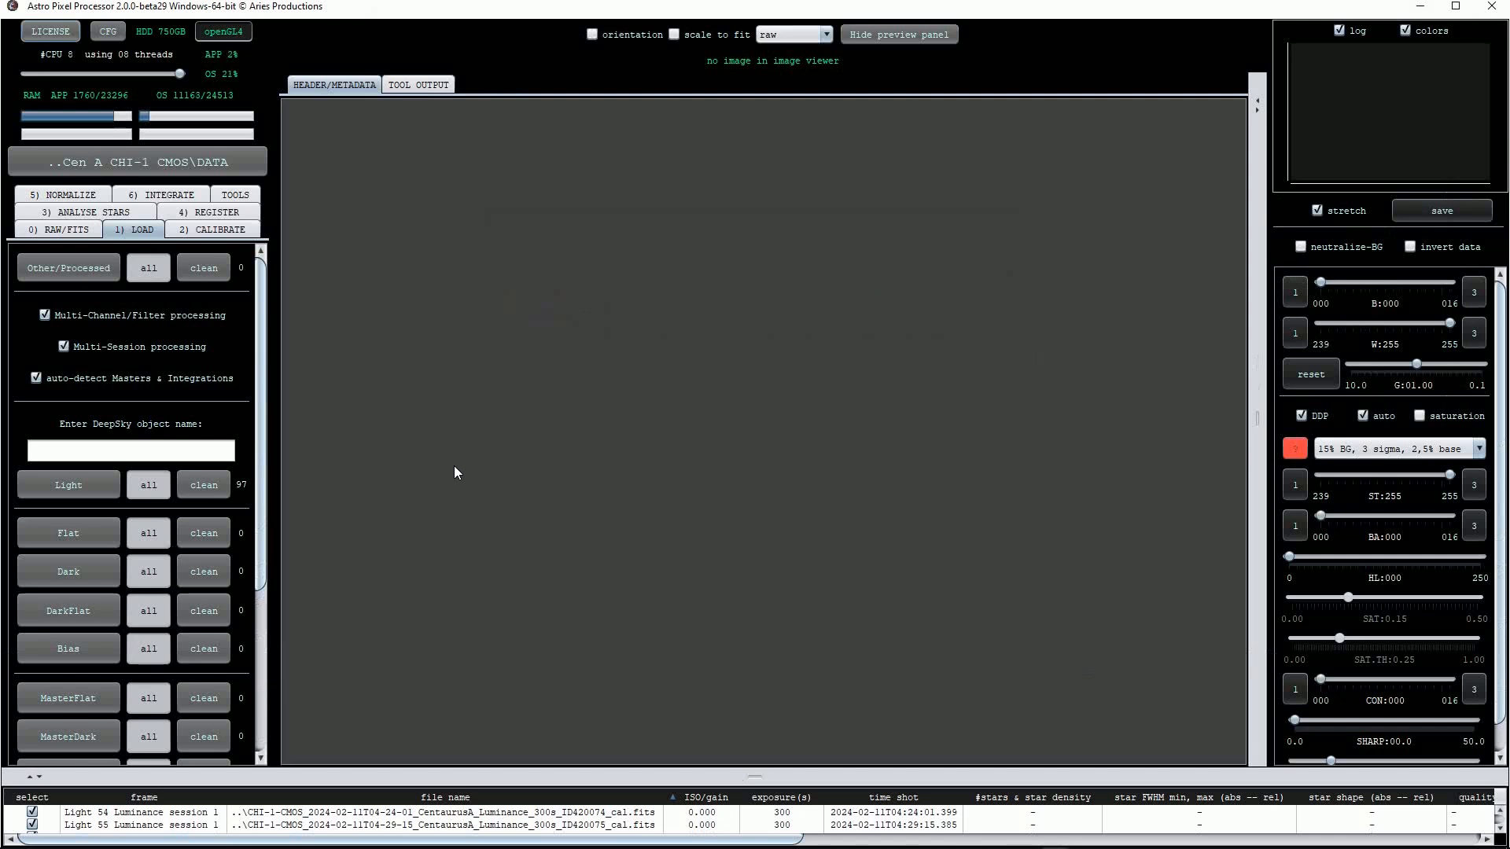
Review the integration settings, from the multi-channel and outlier rejection options through to the interpolation mode and output scale
click(161, 195)
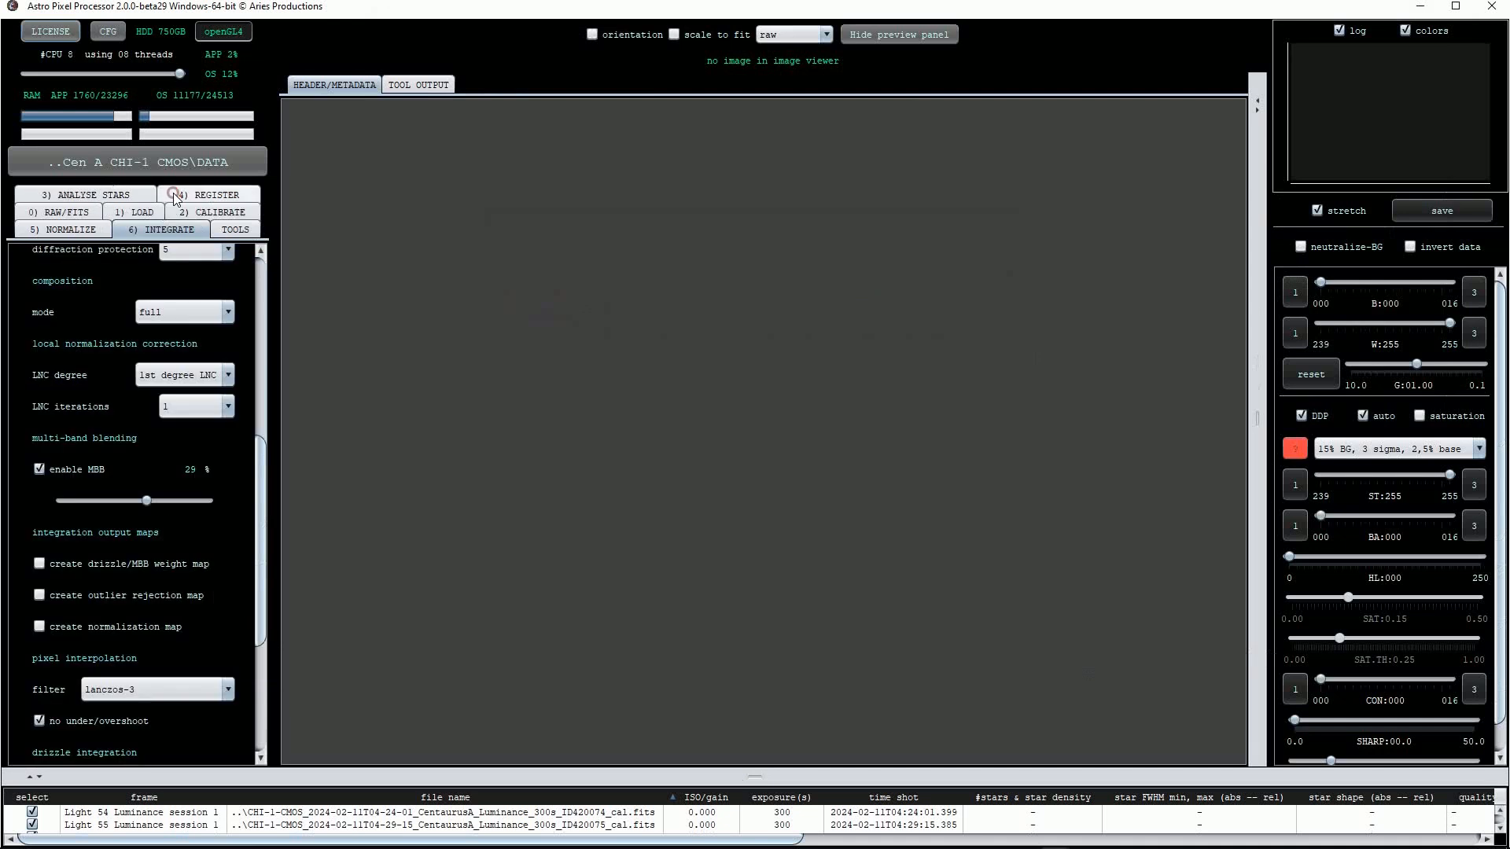
drag(256, 464, 258, 280)
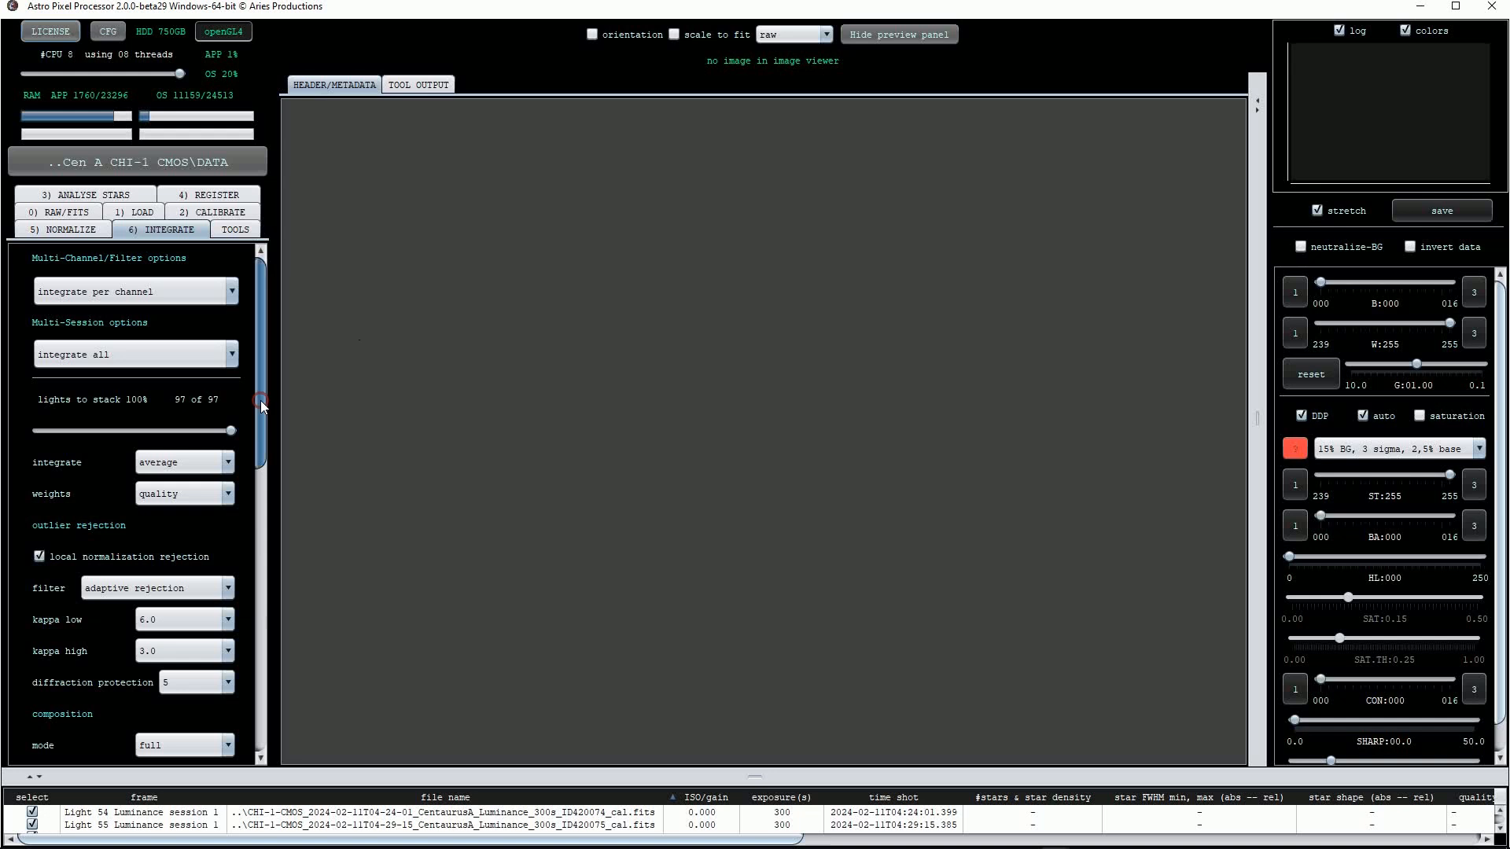
scroll(261, 406, down, 2)
scroll(265, 415, down, 2)
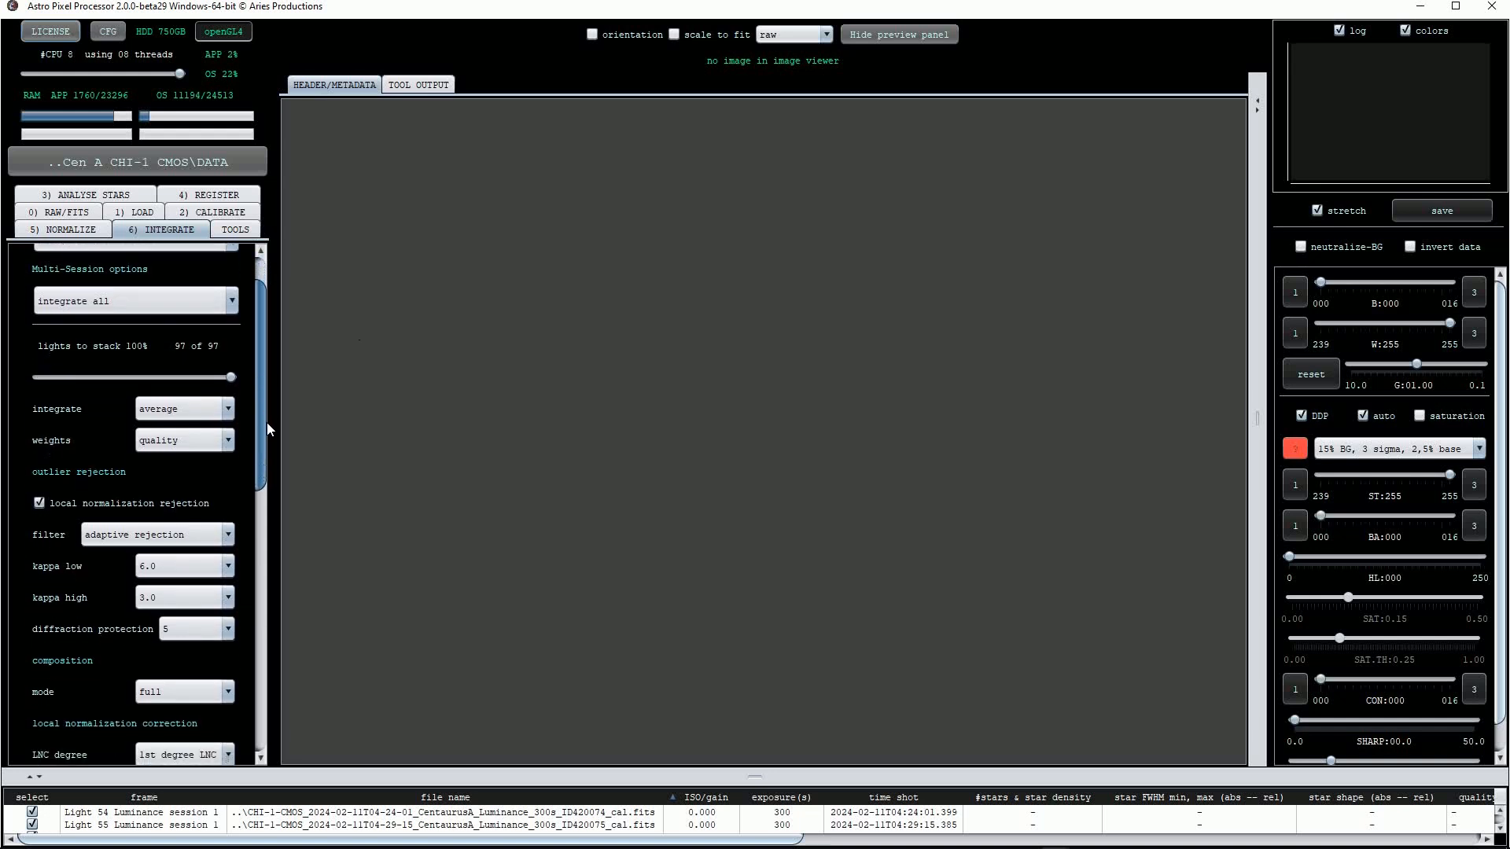
scroll(271, 436, down, 5)
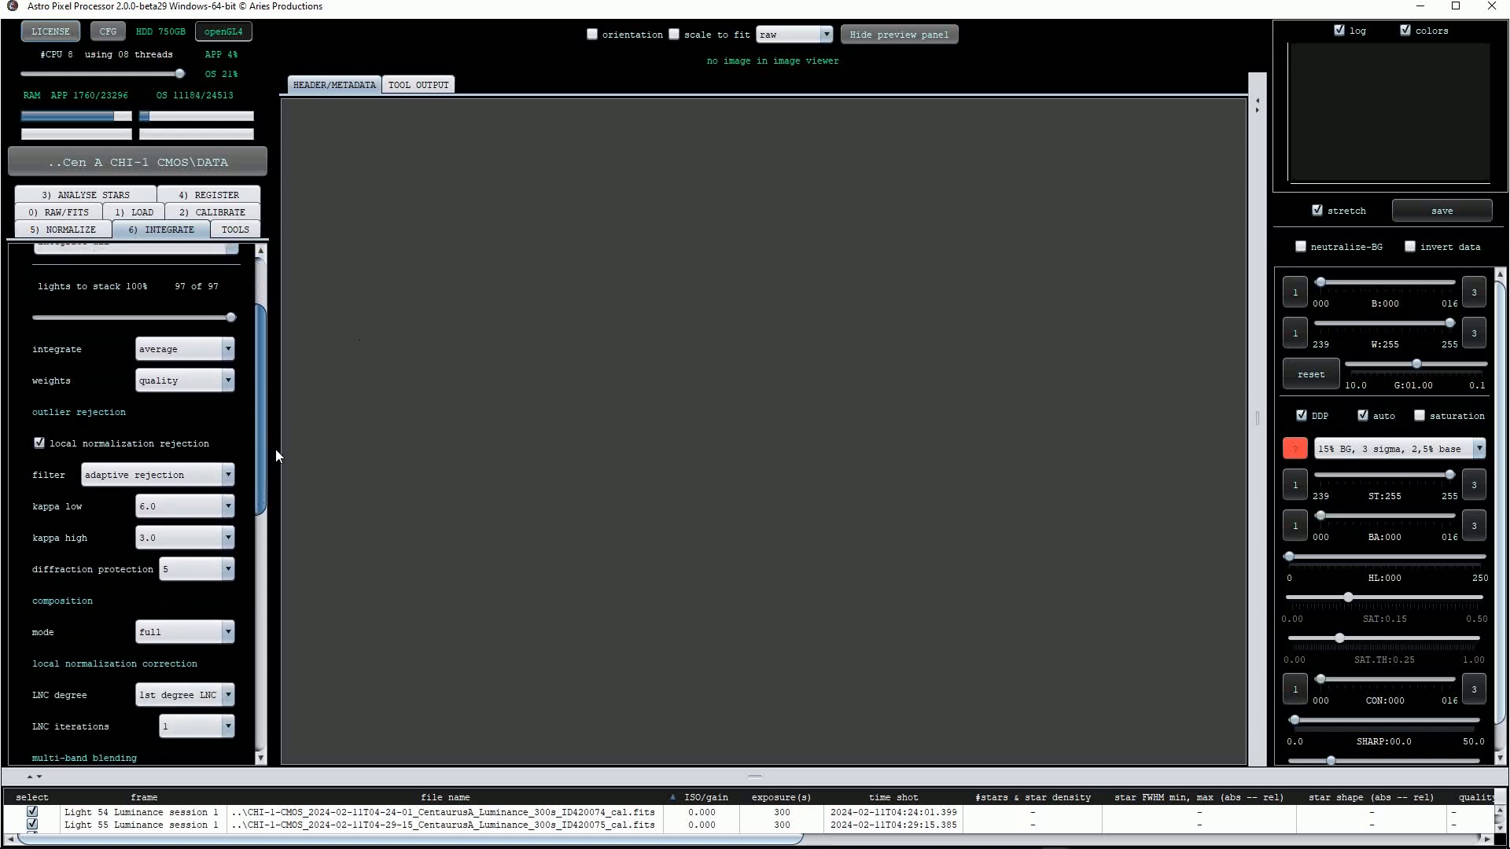
scroll(278, 470, down, 5)
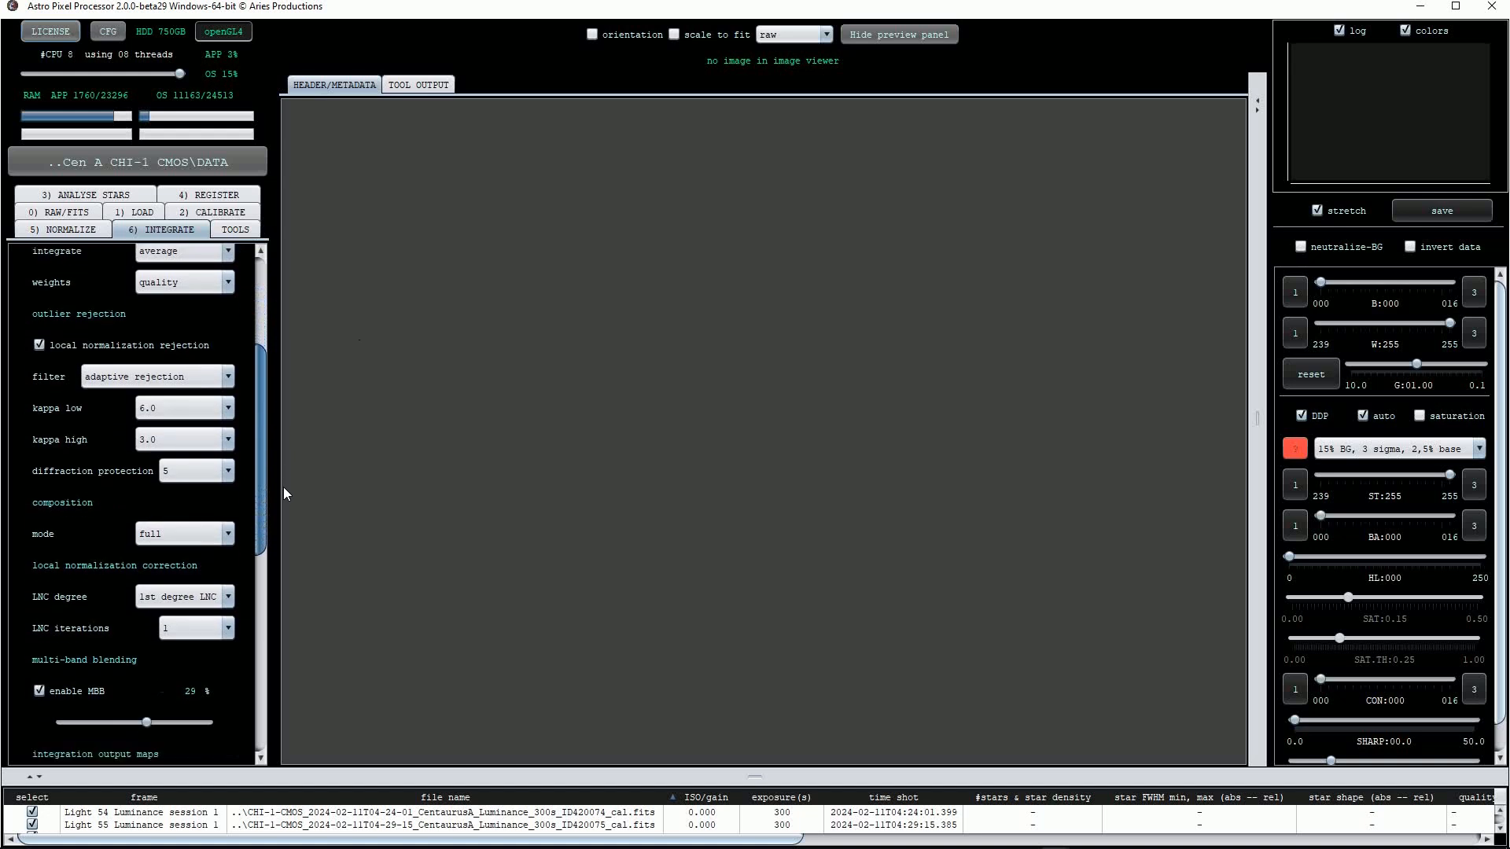
scroll(286, 527, down, 5)
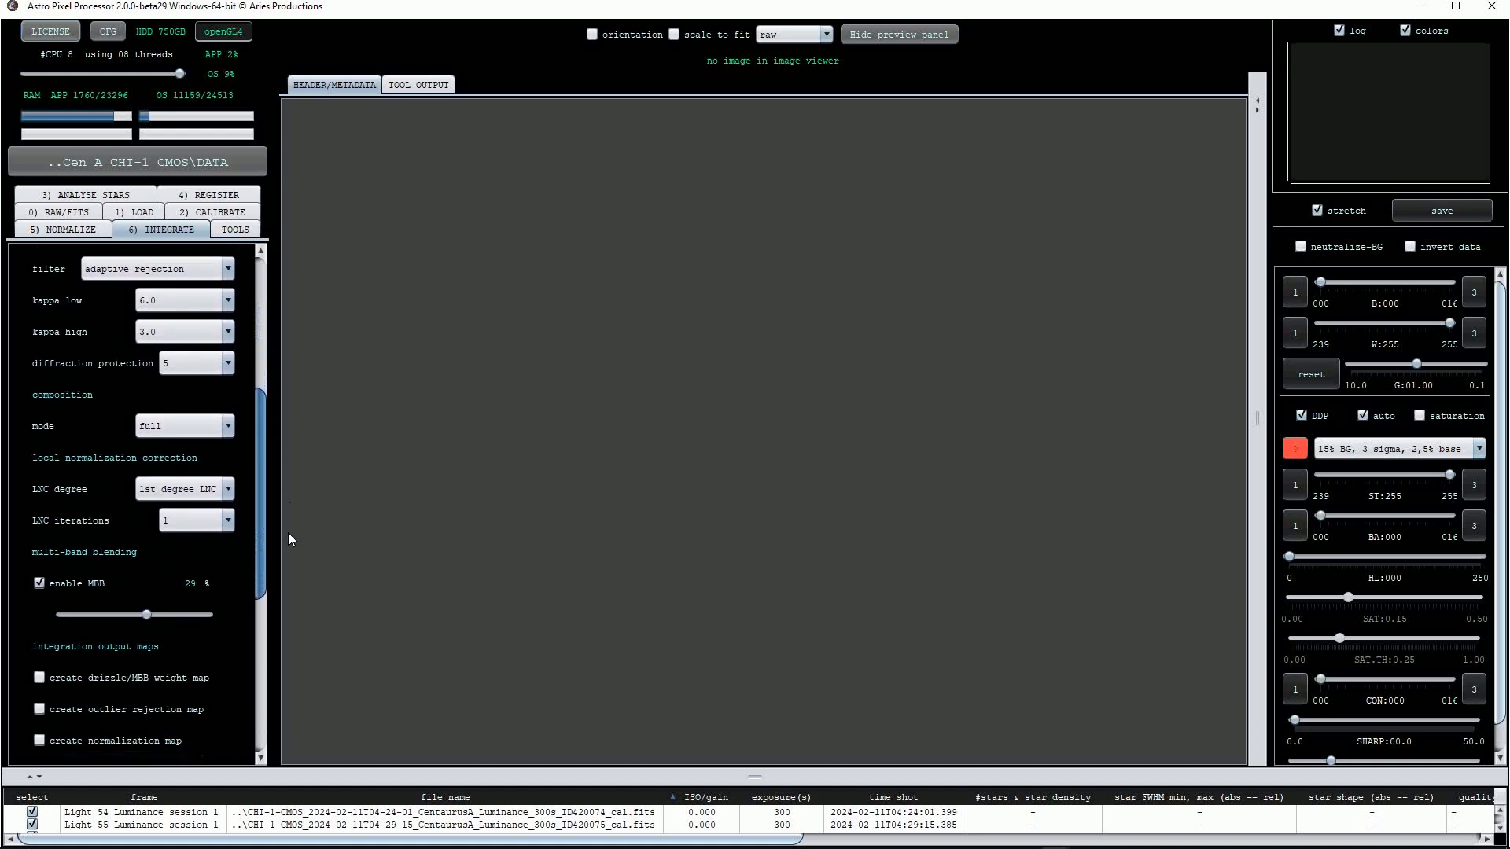
scroll(287, 550, down, 5)
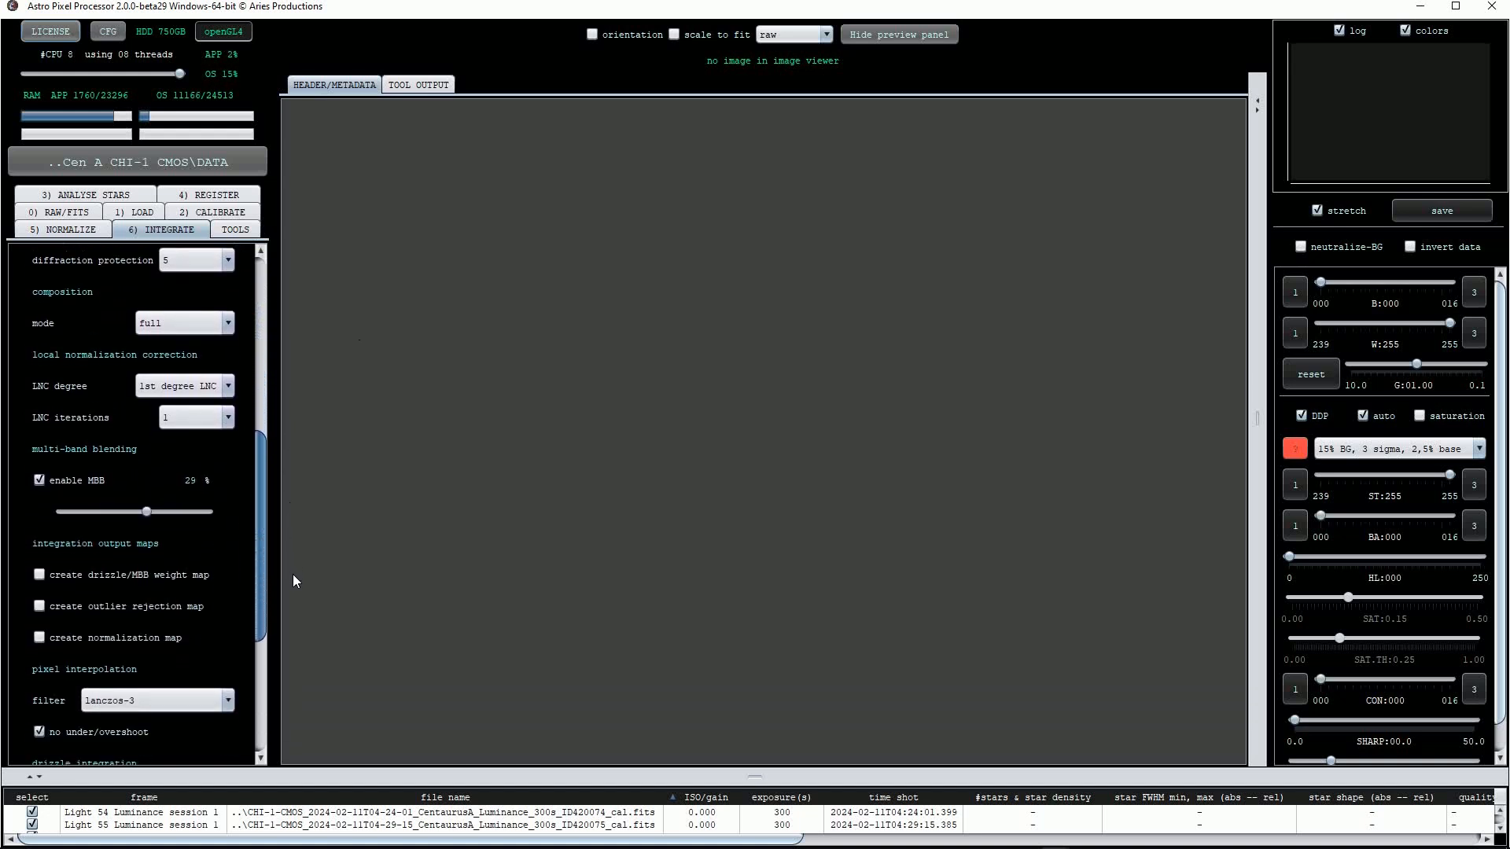
scroll(298, 602, down, 7)
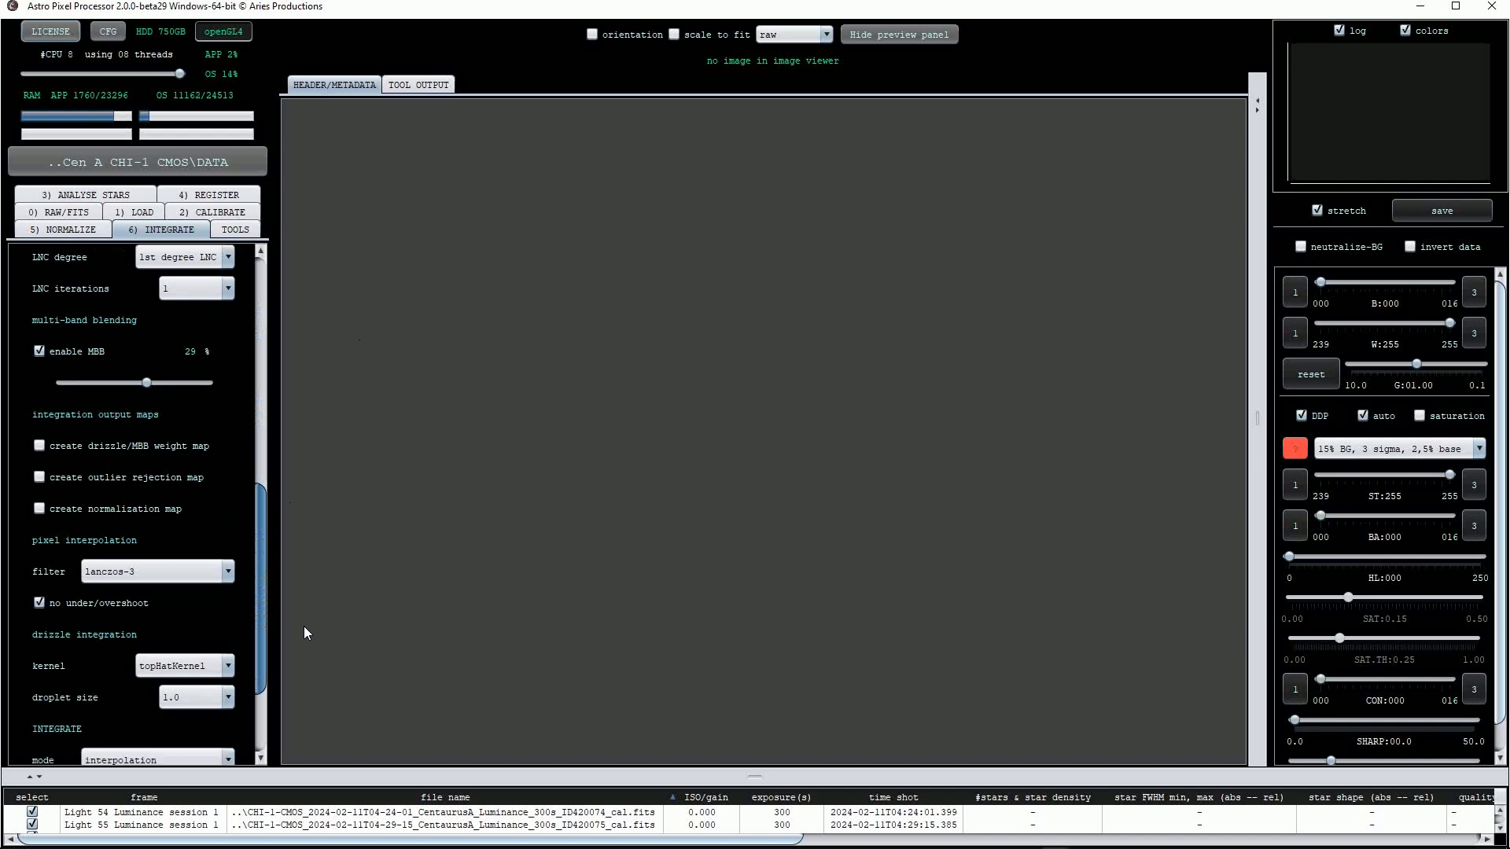
scroll(313, 667, down, 3)
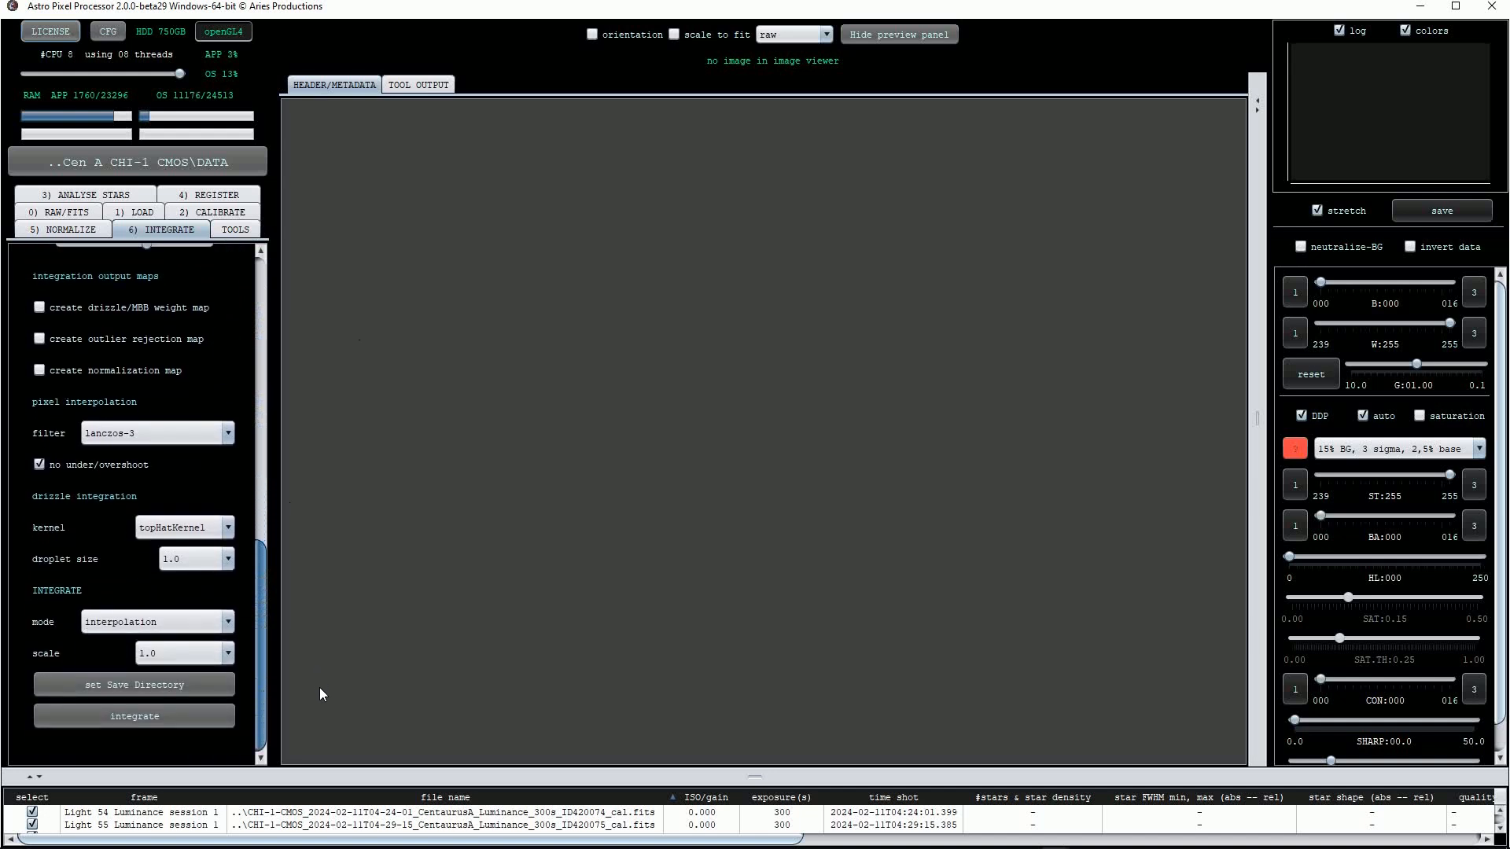
click(319, 696)
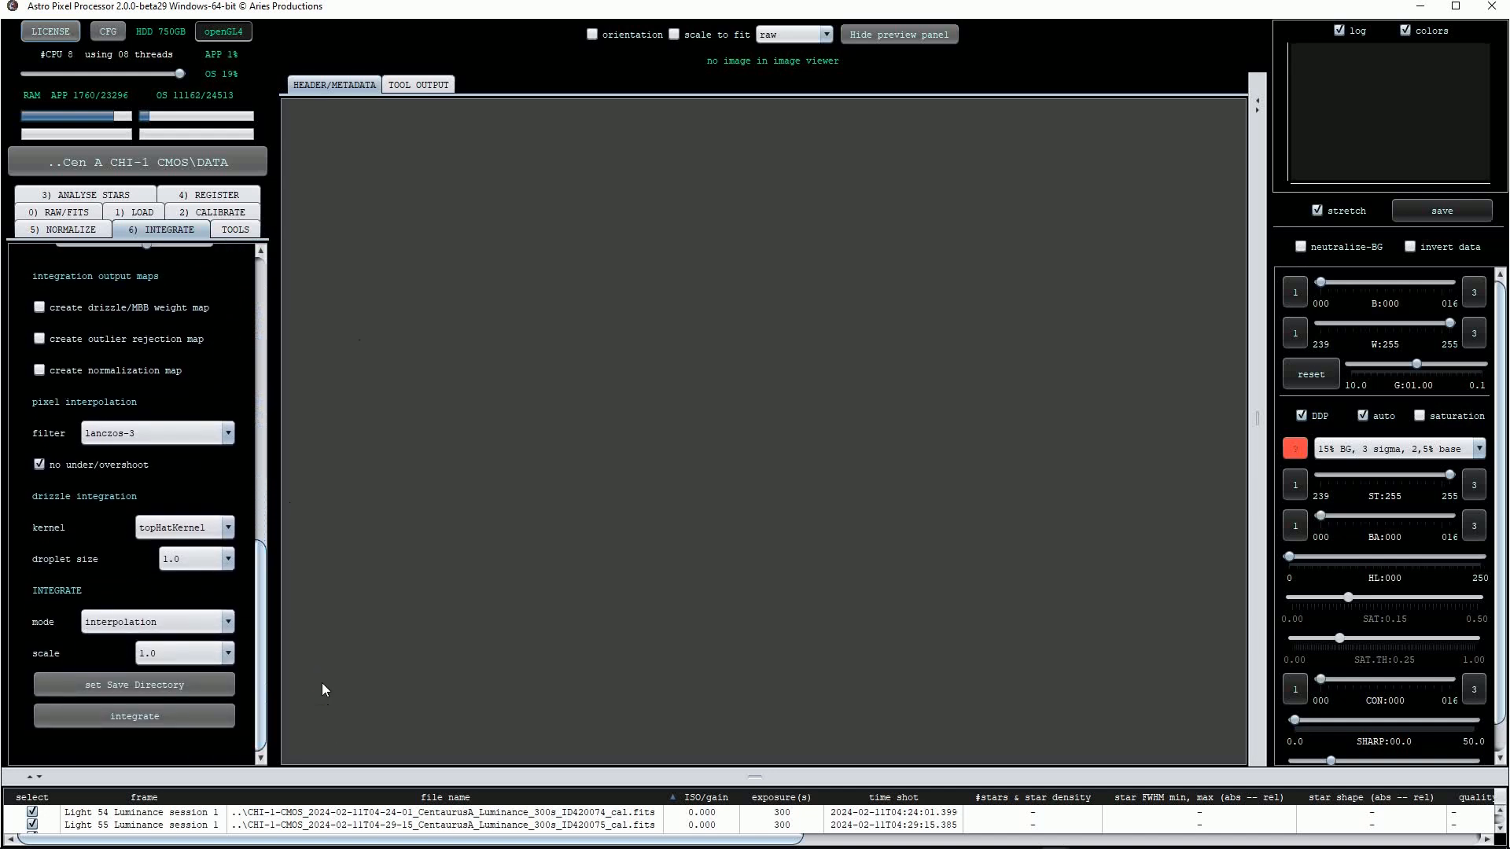
Set the integration save directory to the FITS folder inside Cen A CHI-1 CMOS, Cen A TL video
click(165, 691)
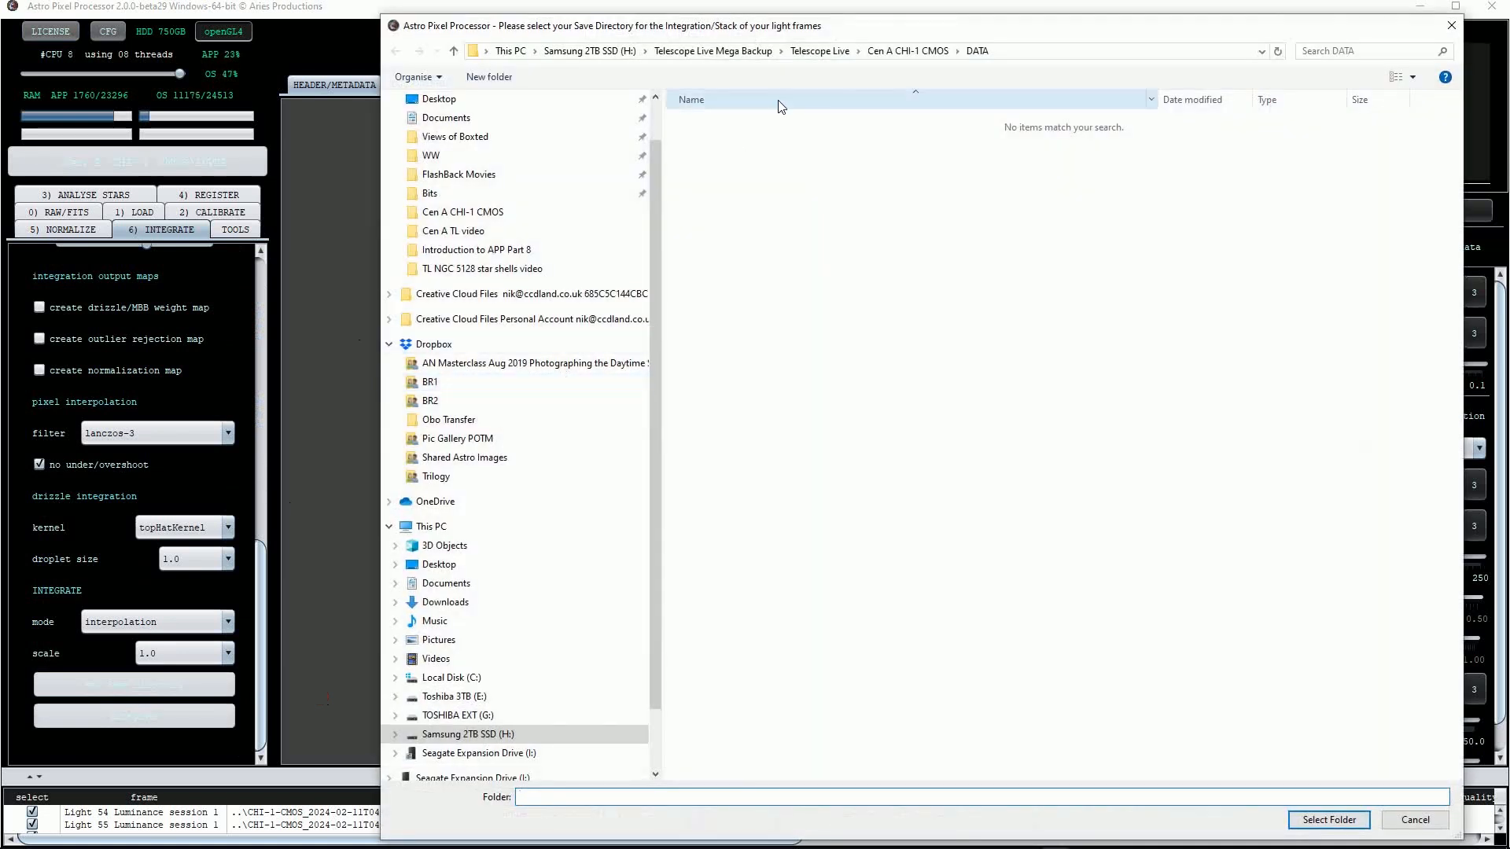
click(895, 53)
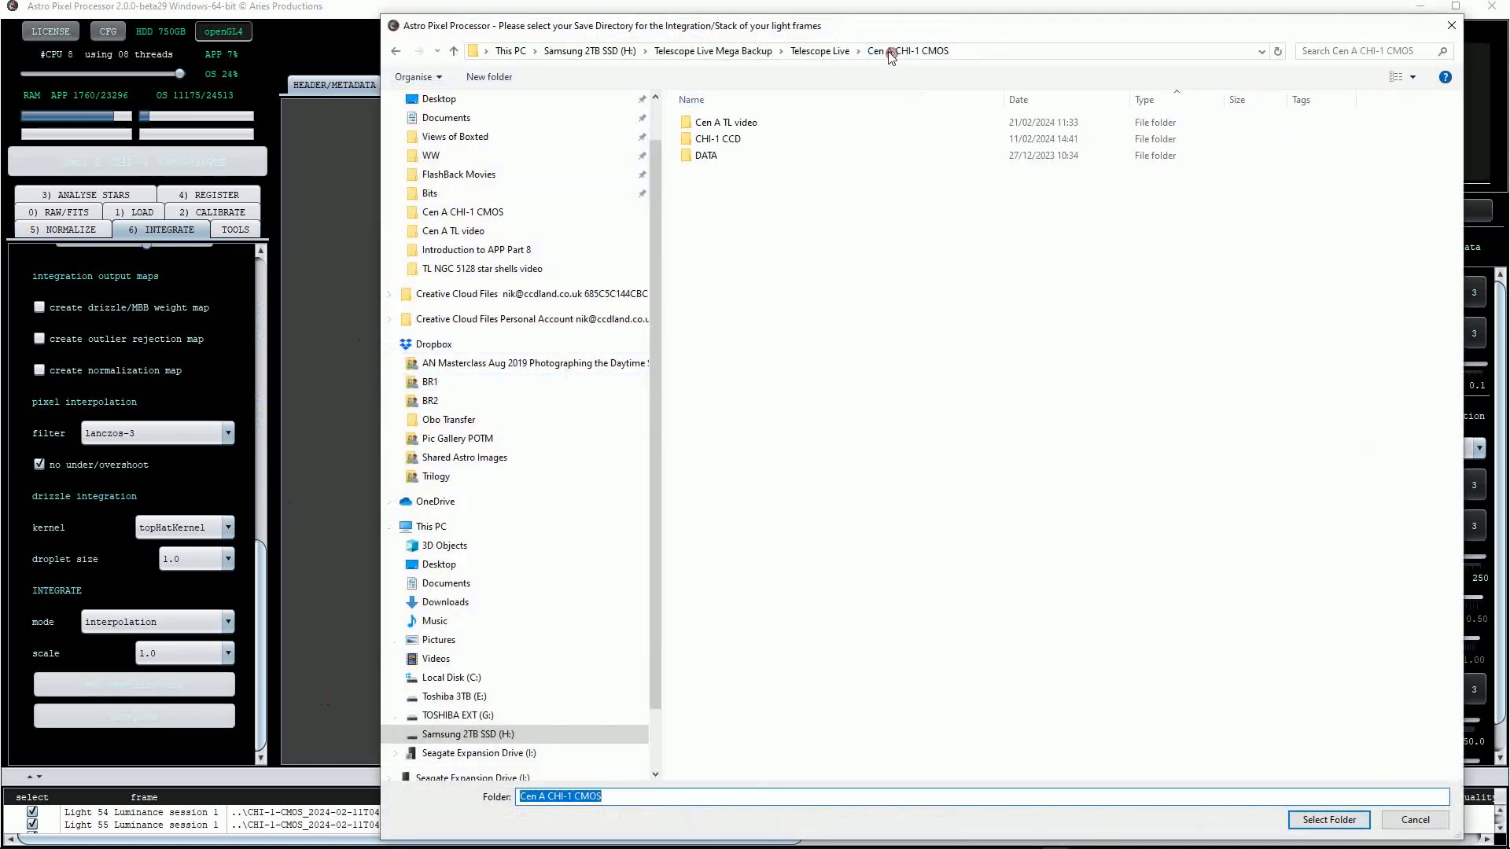
double_click(712, 124)
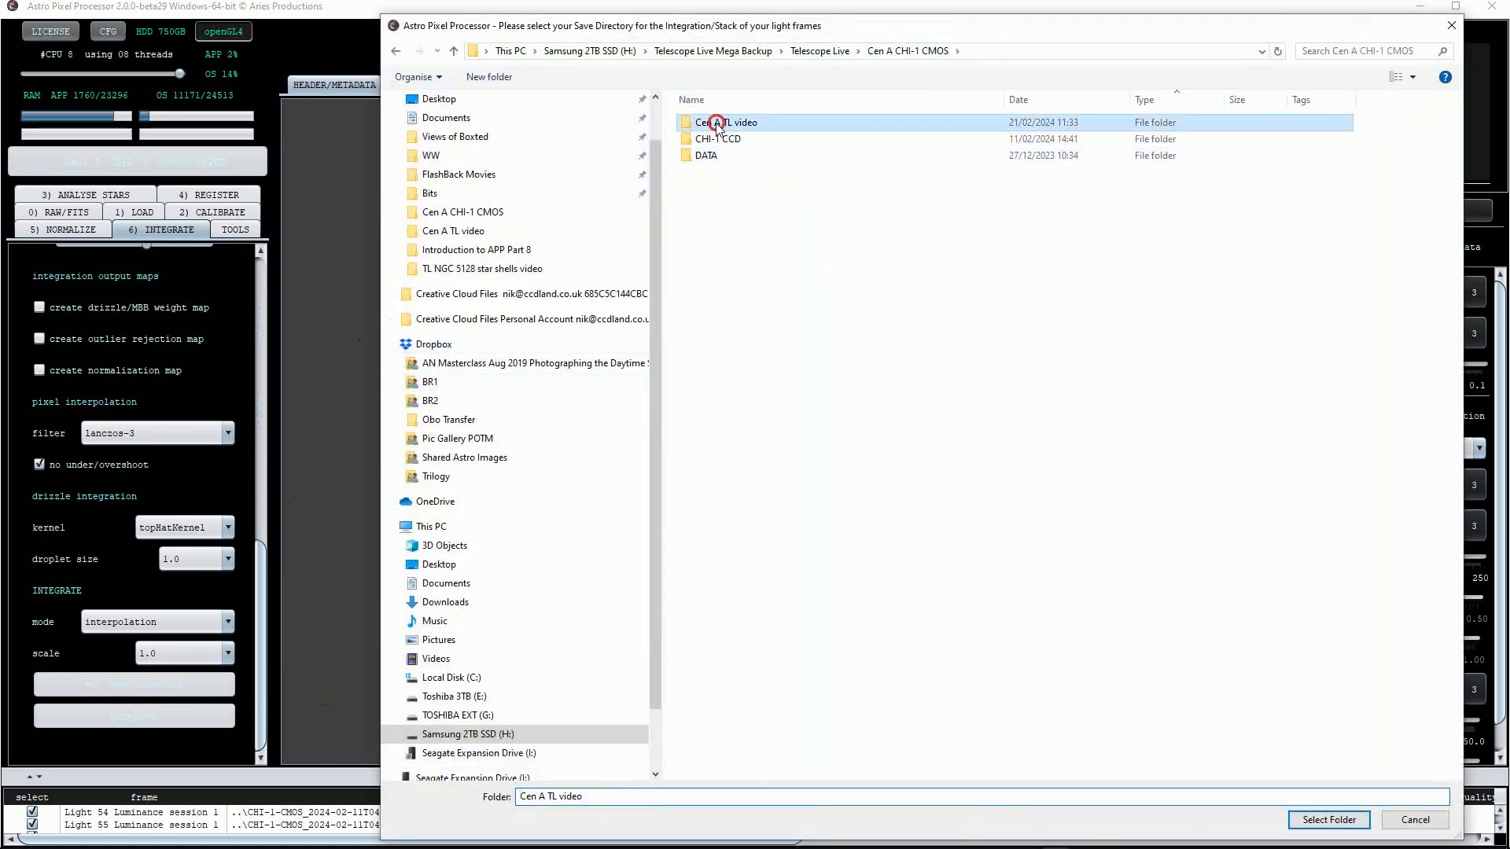
double_click(713, 143)
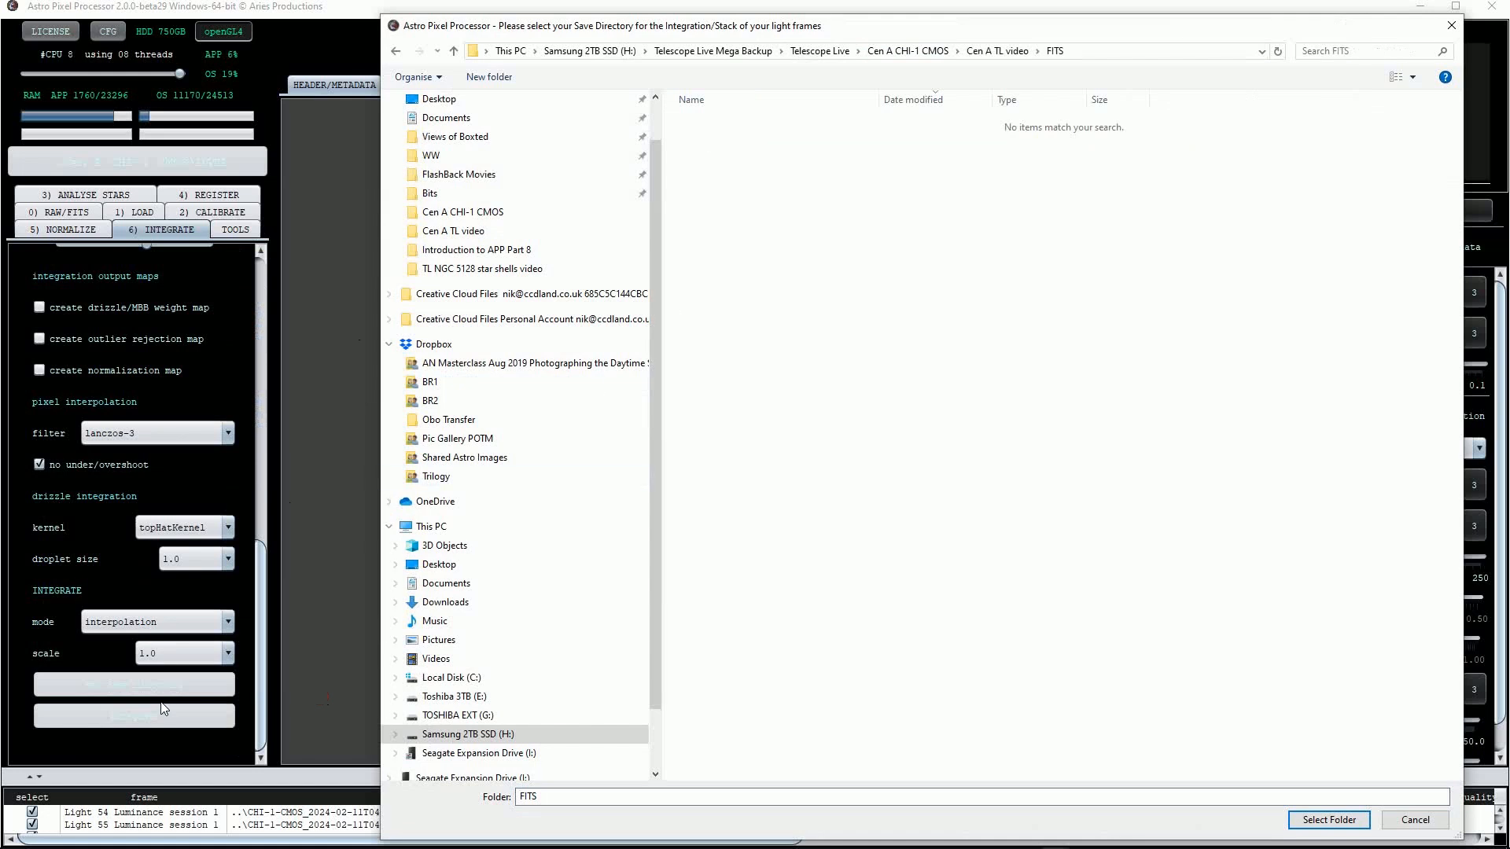
click(1302, 820)
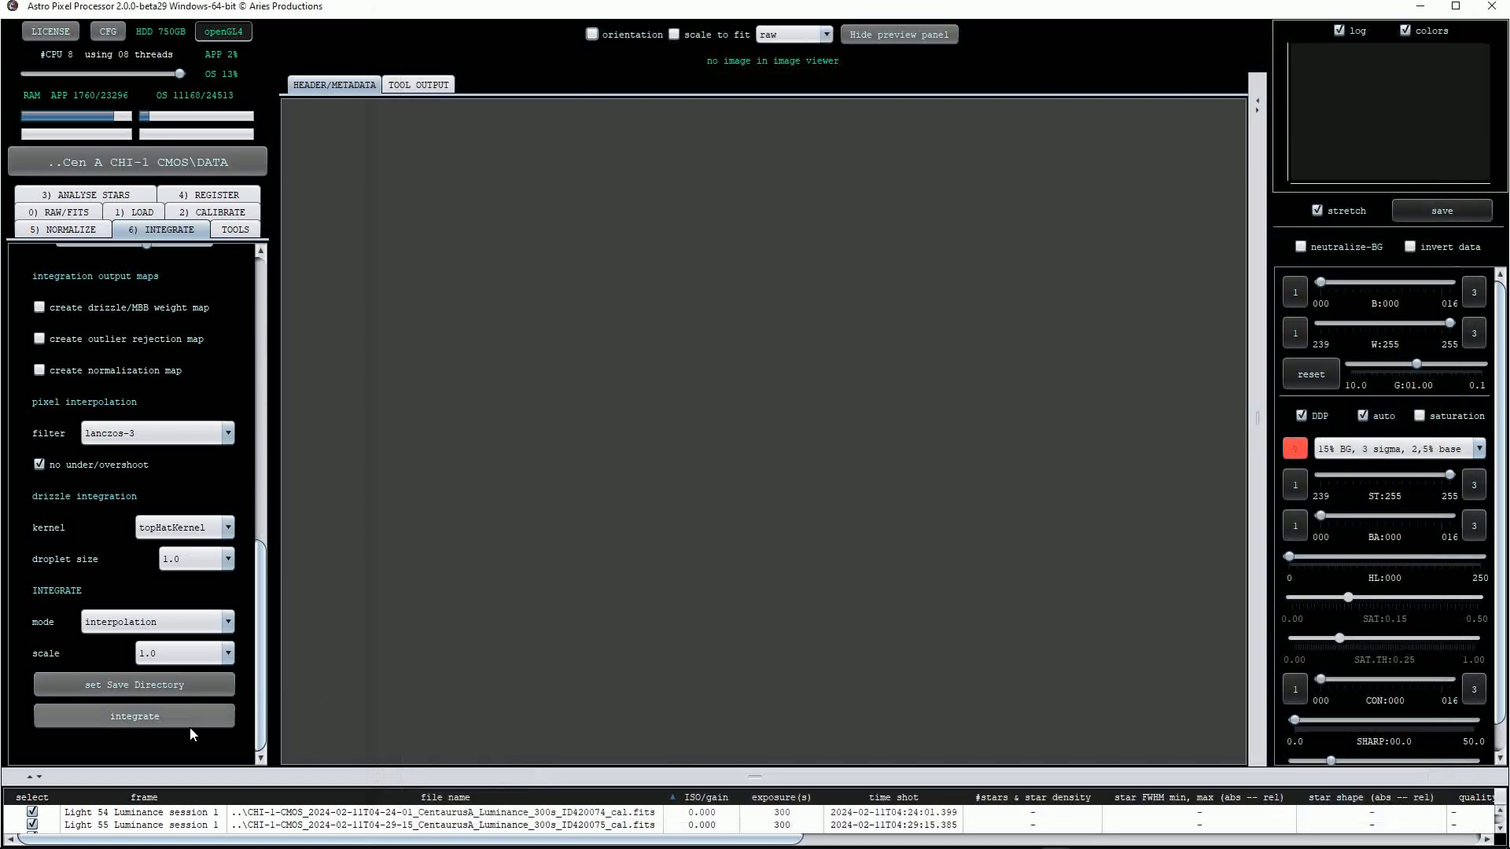
Integrate the light frames using Cen A as the astronomical object name
click(179, 718)
click(653, 501)
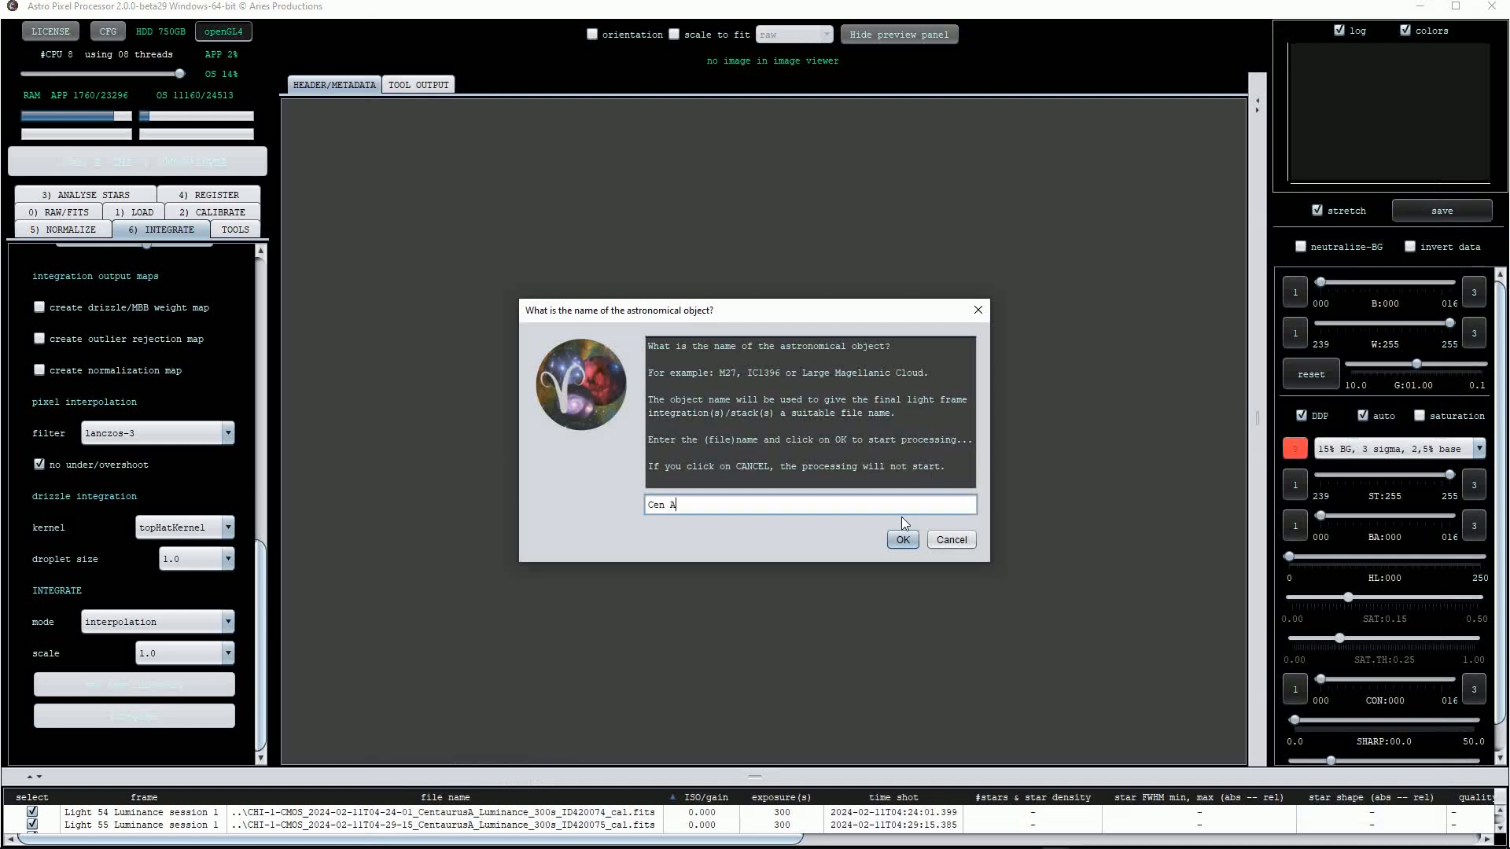
click(904, 539)
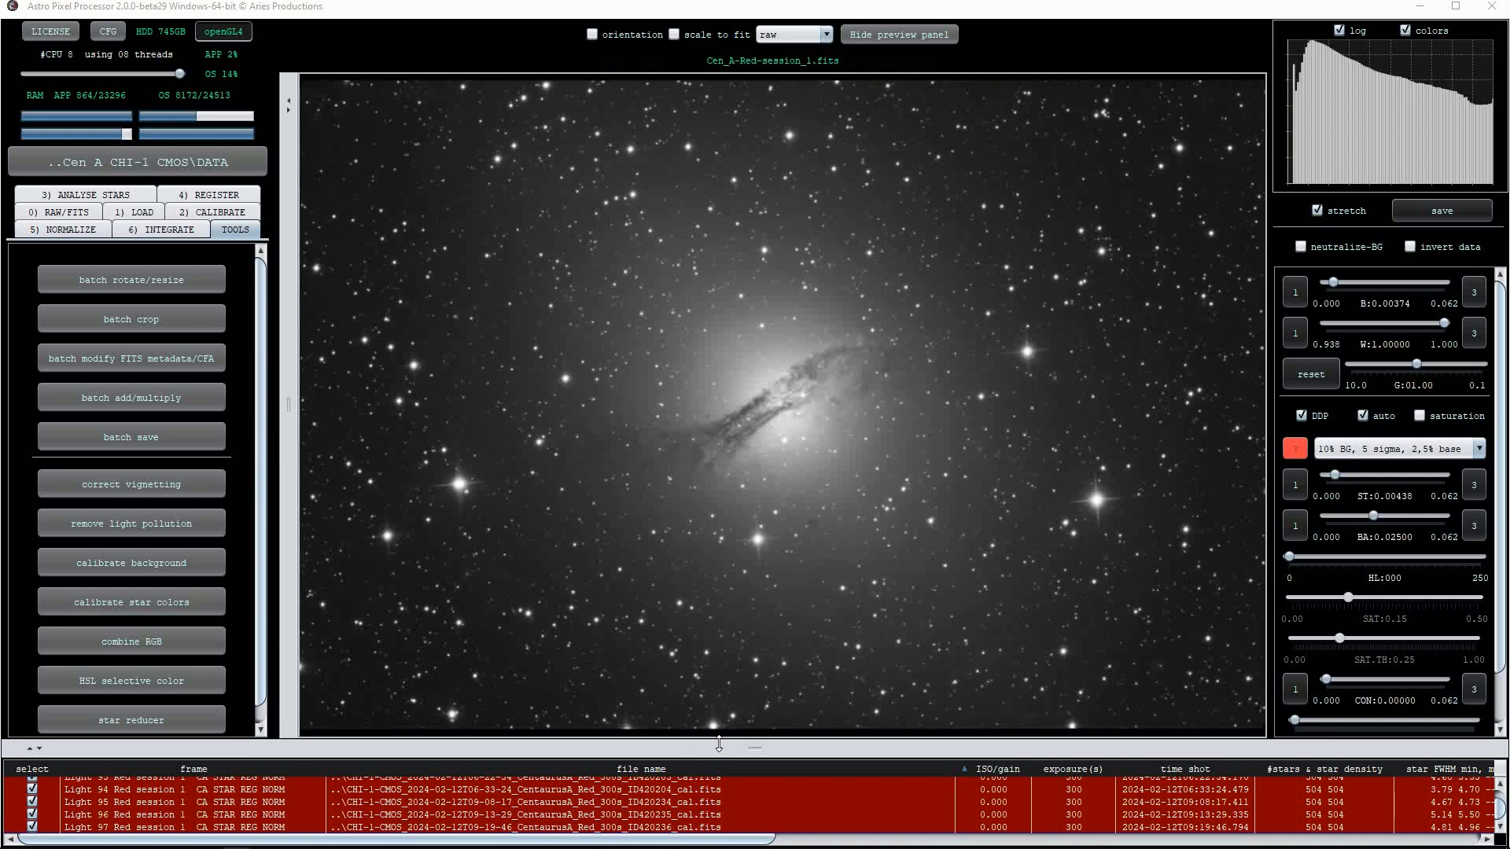
Inspect the finished Blue, Green and Red integrations in the image viewer
drag(755, 747, 753, 670)
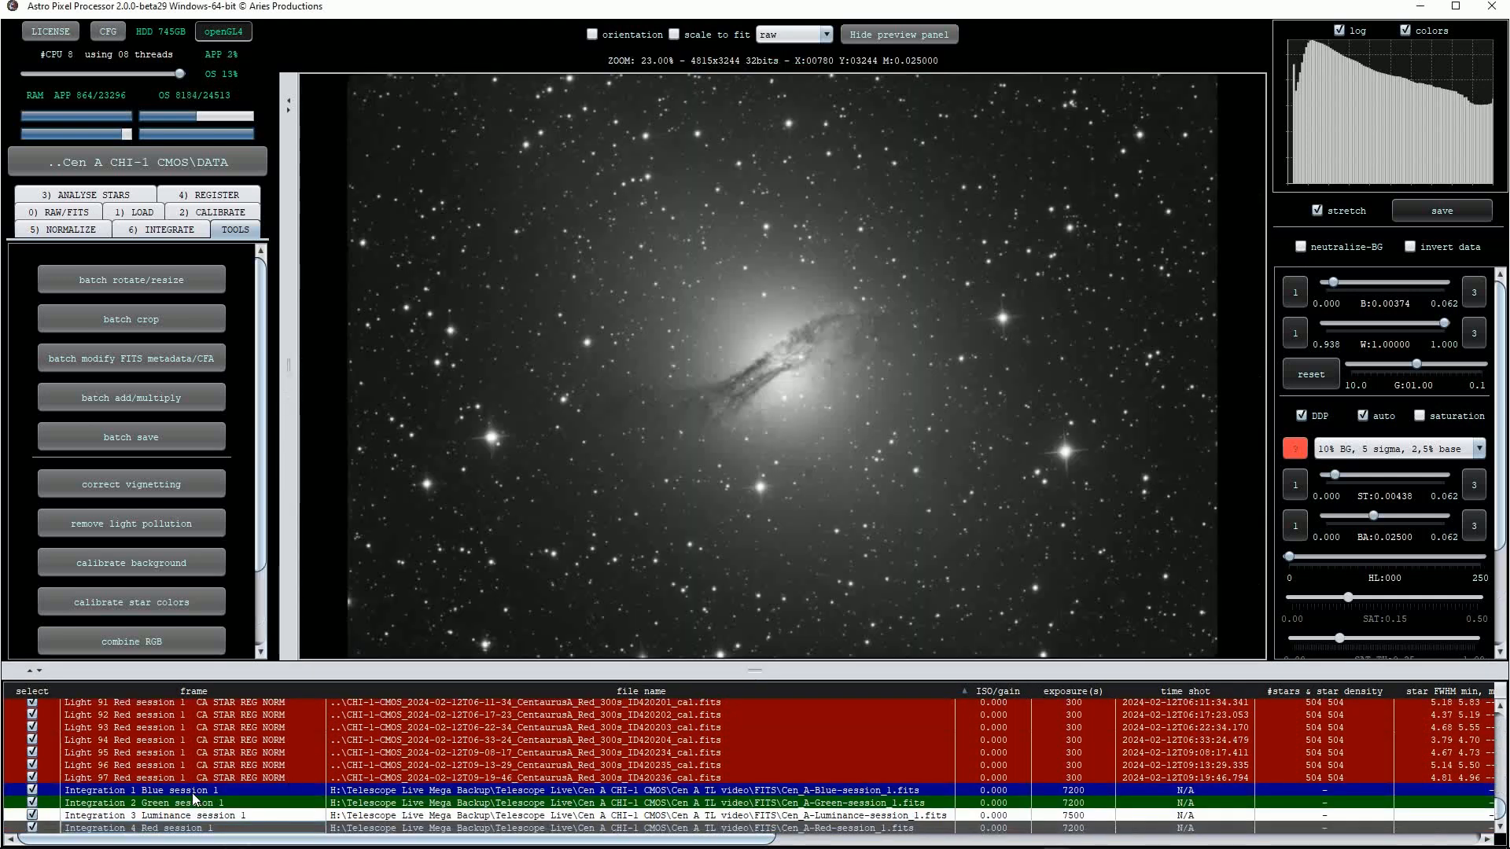
click(194, 793)
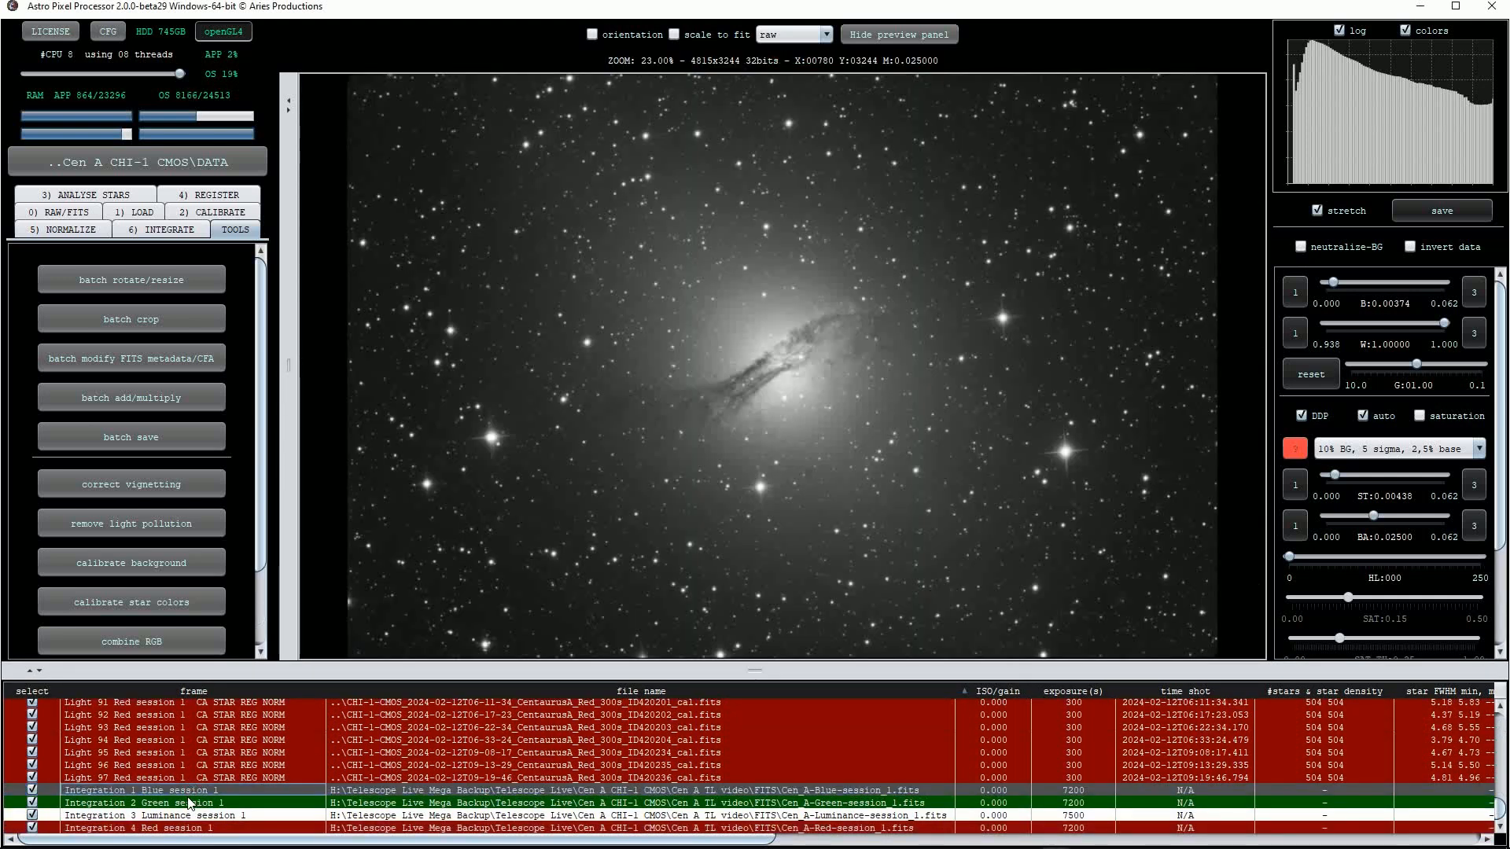
click(189, 802)
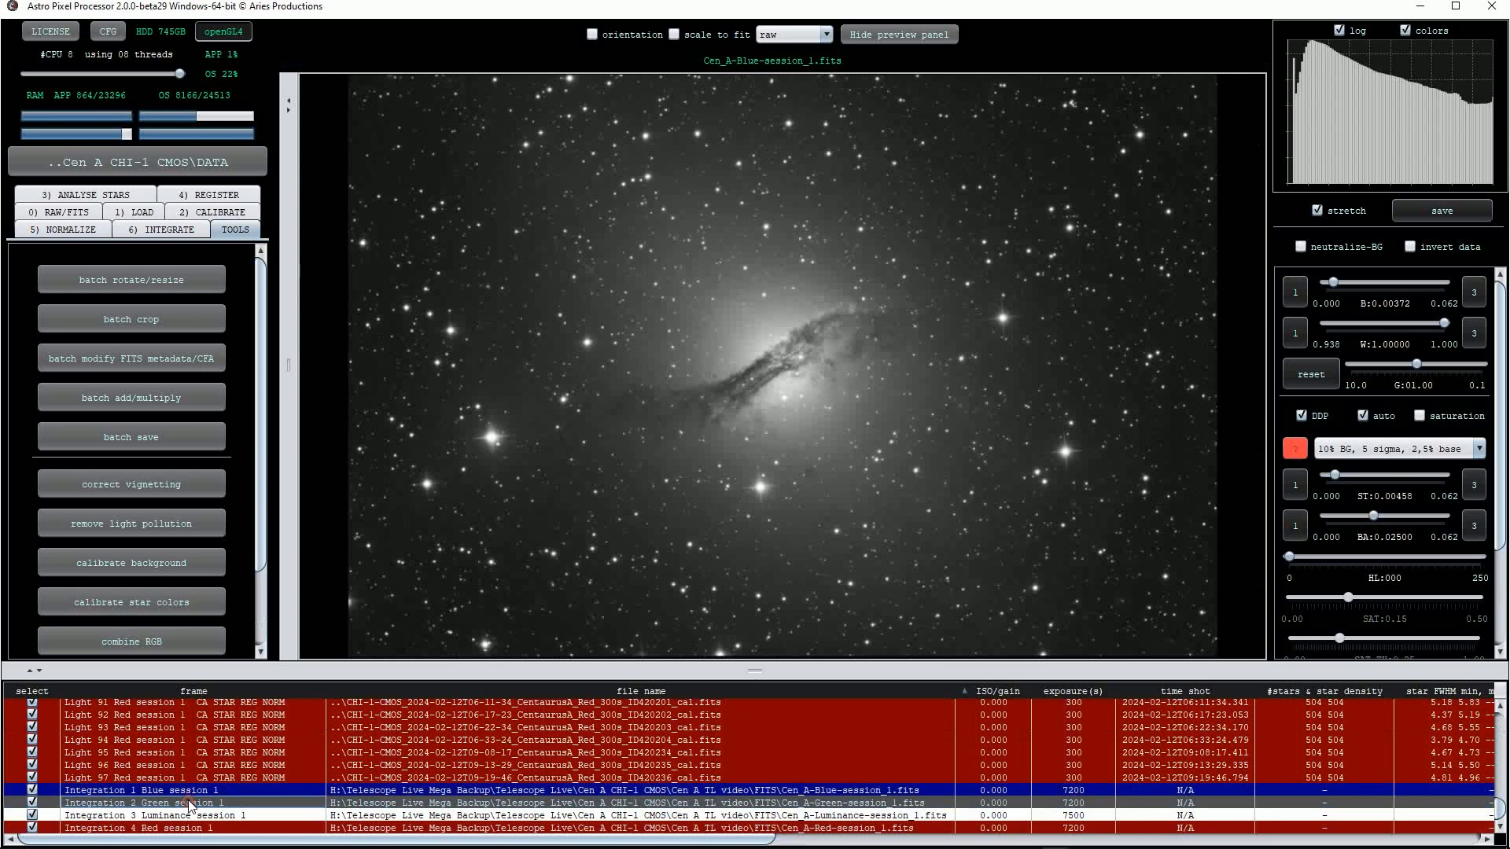
click(180, 830)
drag(751, 669, 747, 740)
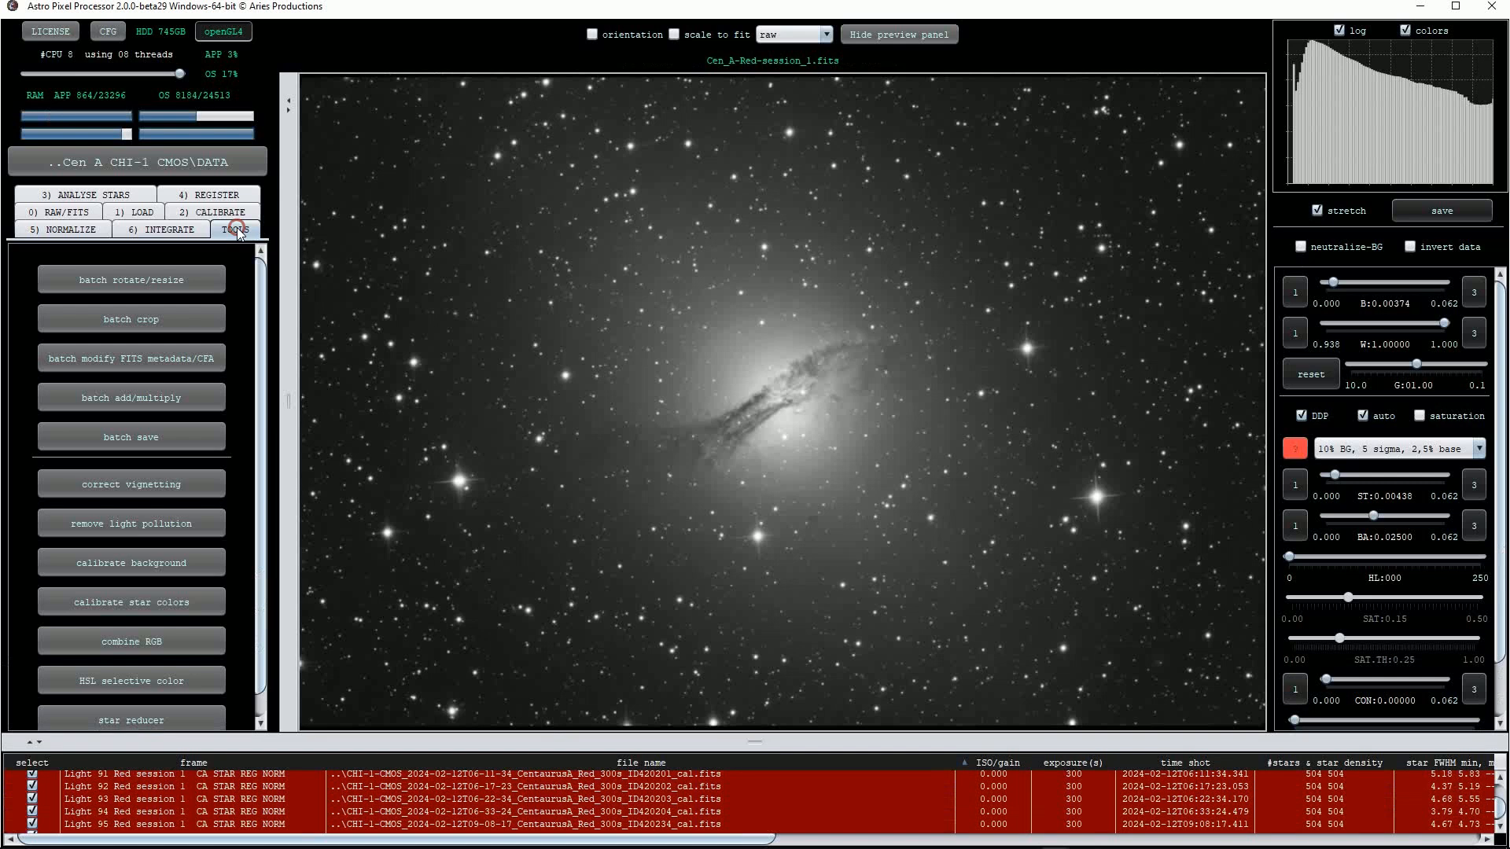
Start an RGB combination and load Cen_A-Red-session_1.fits, Cen_A-Green-session_1.fits and Cen_A-Blue-session_1.fits as channel data
click(148, 645)
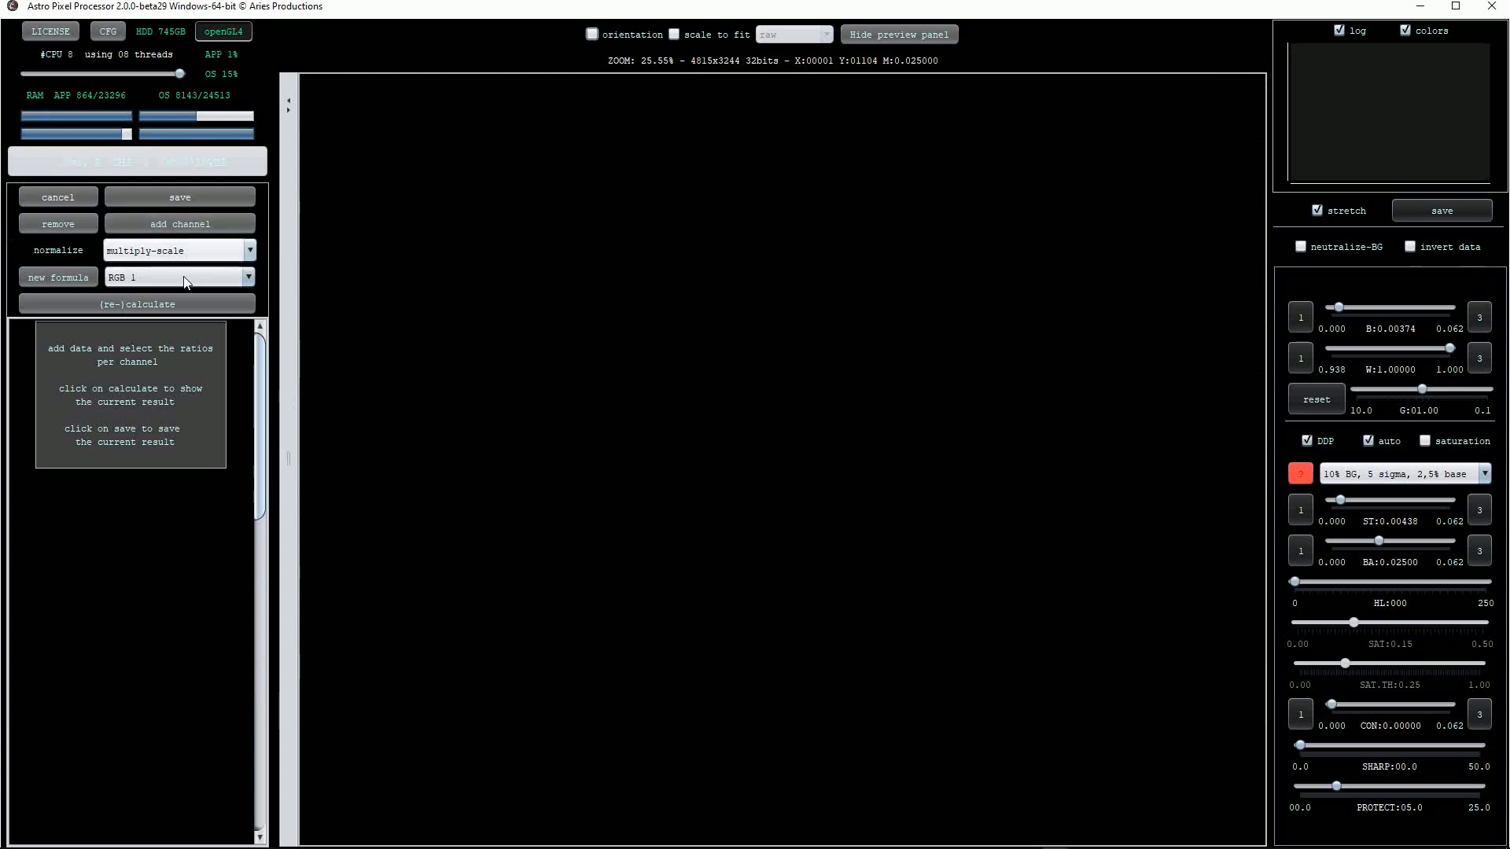
click(181, 225)
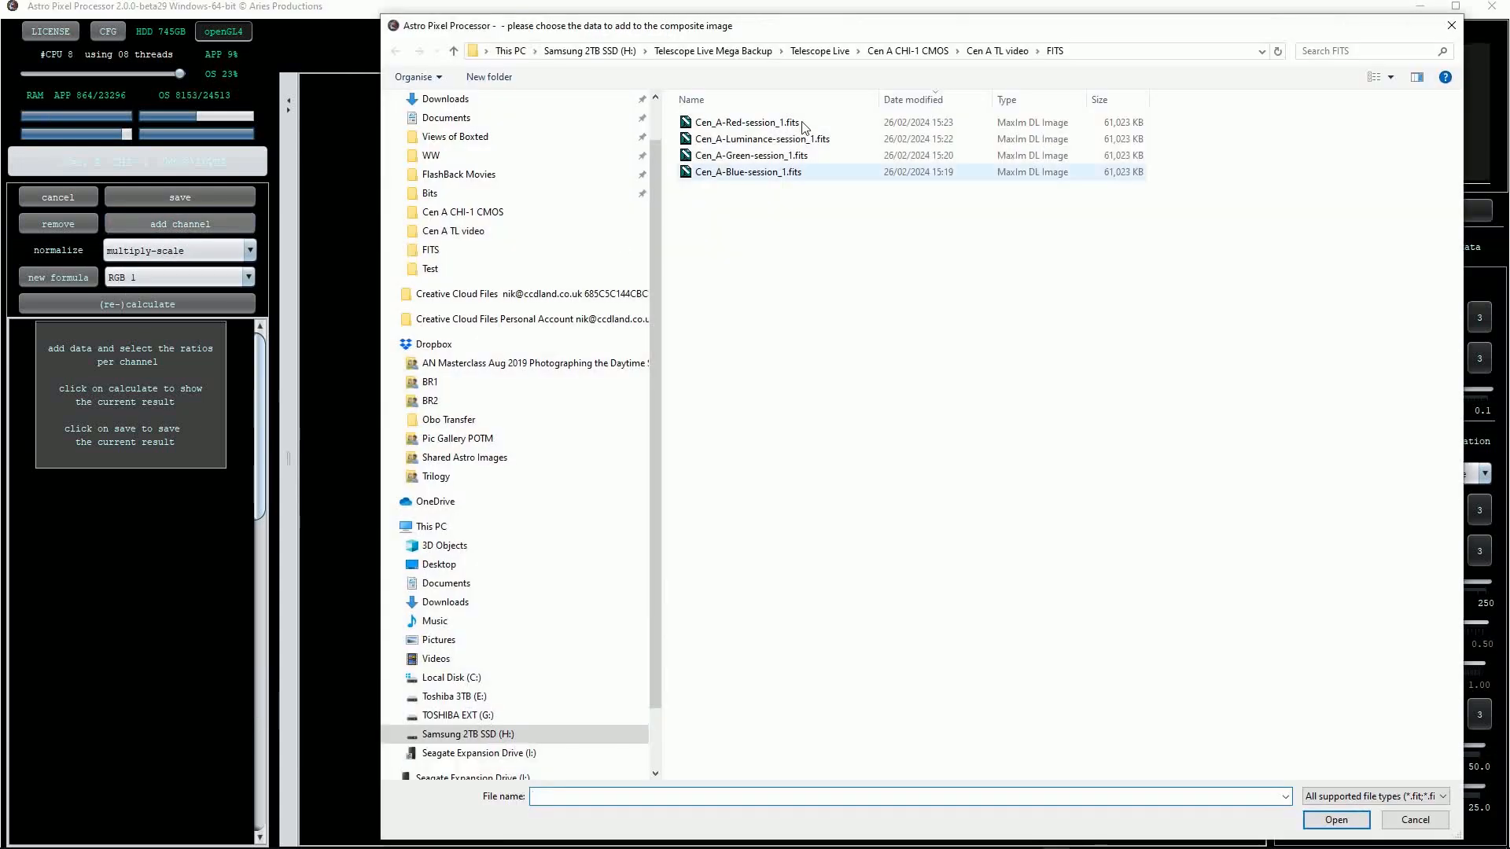
click(795, 122)
ctrl+click(760, 155)
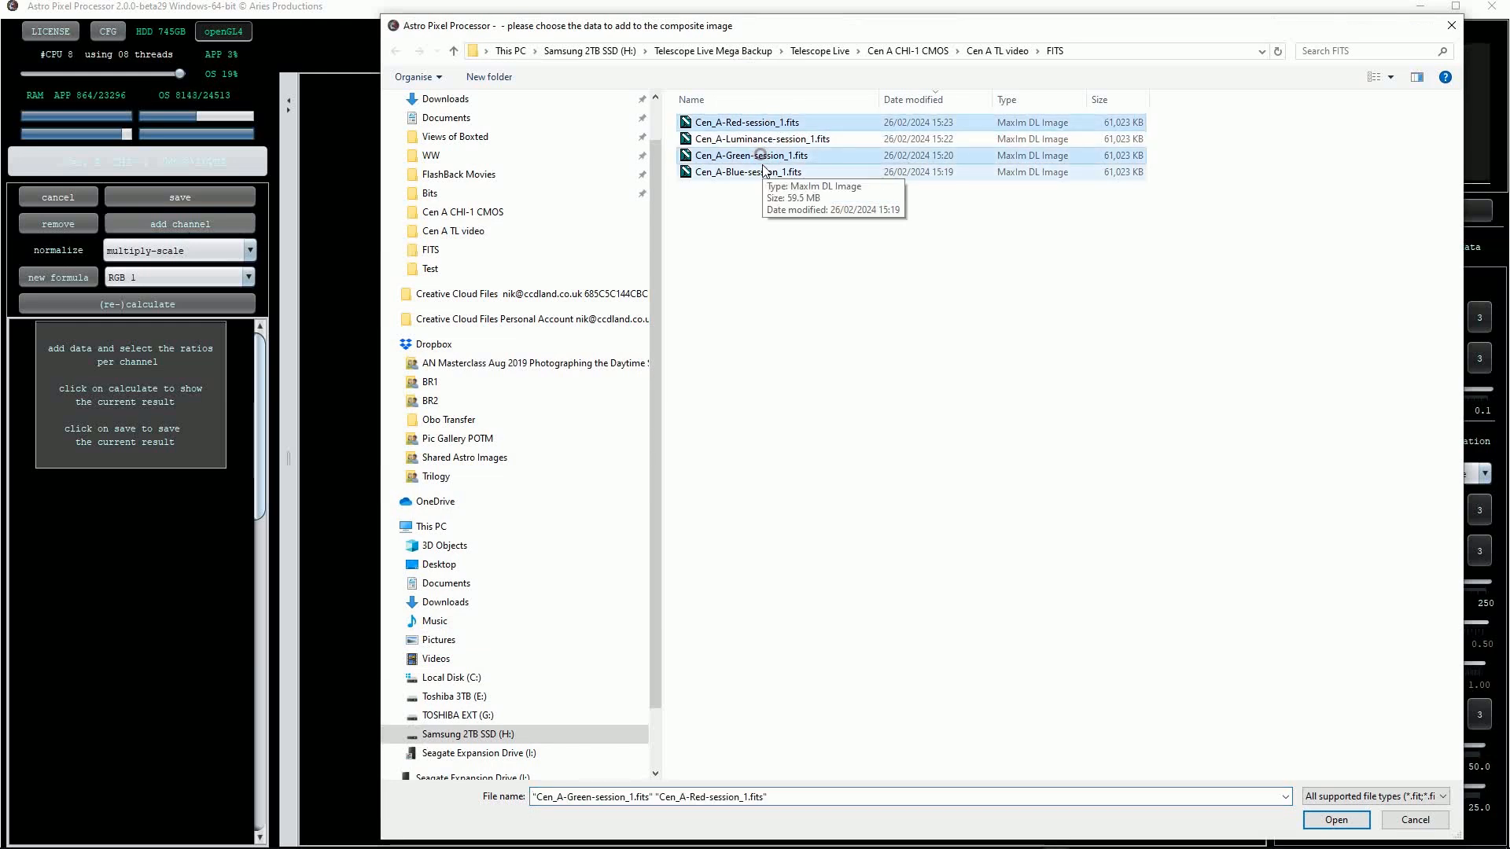
ctrl+click(761, 172)
click(1337, 819)
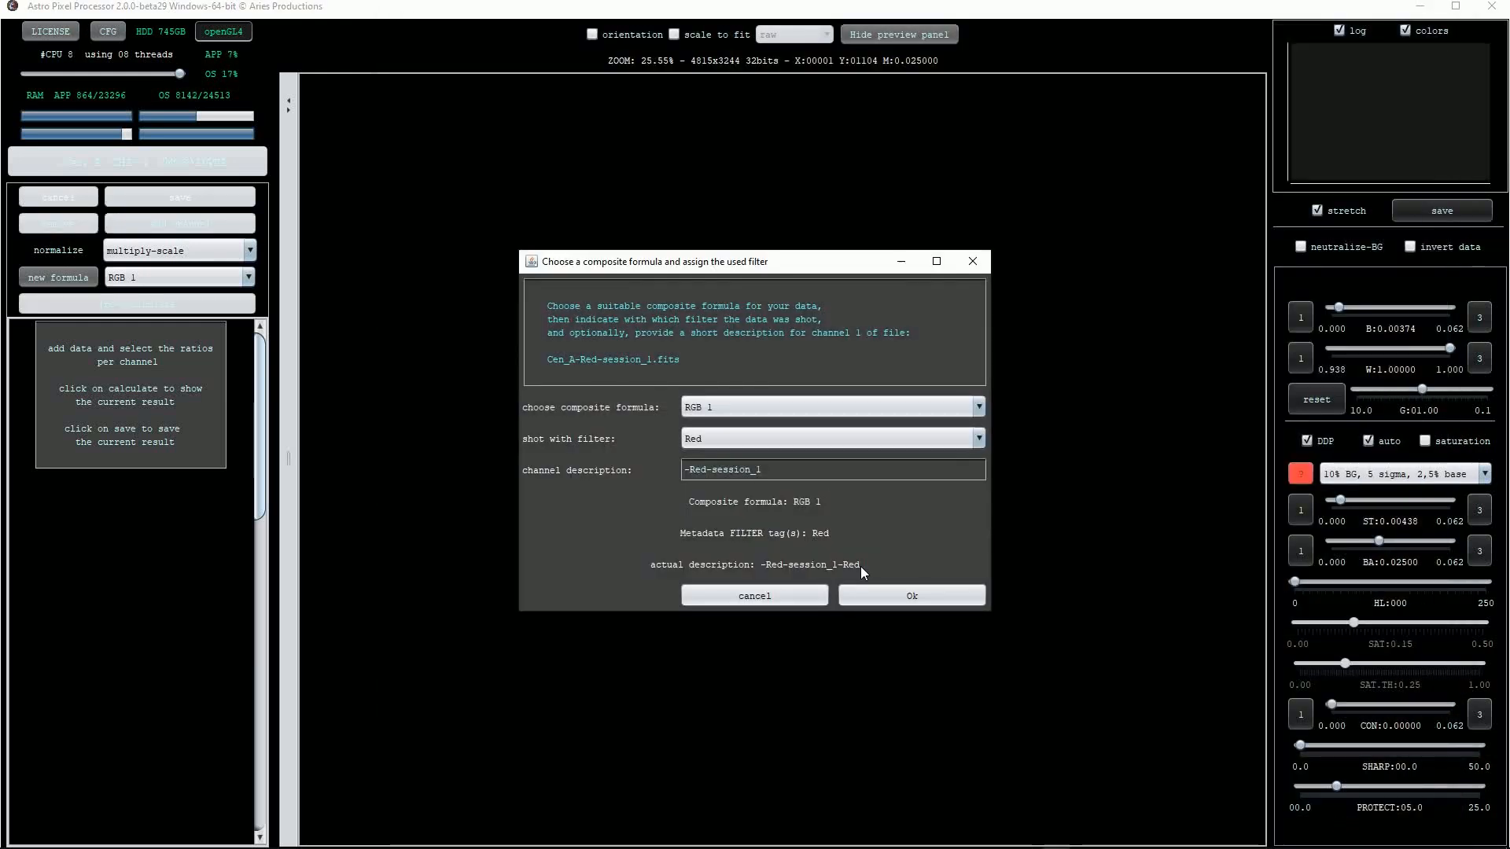
Accept the RGB 1 formula with the Red, Green and Blue filter assignments, and calculate the composite
click(898, 599)
click(897, 595)
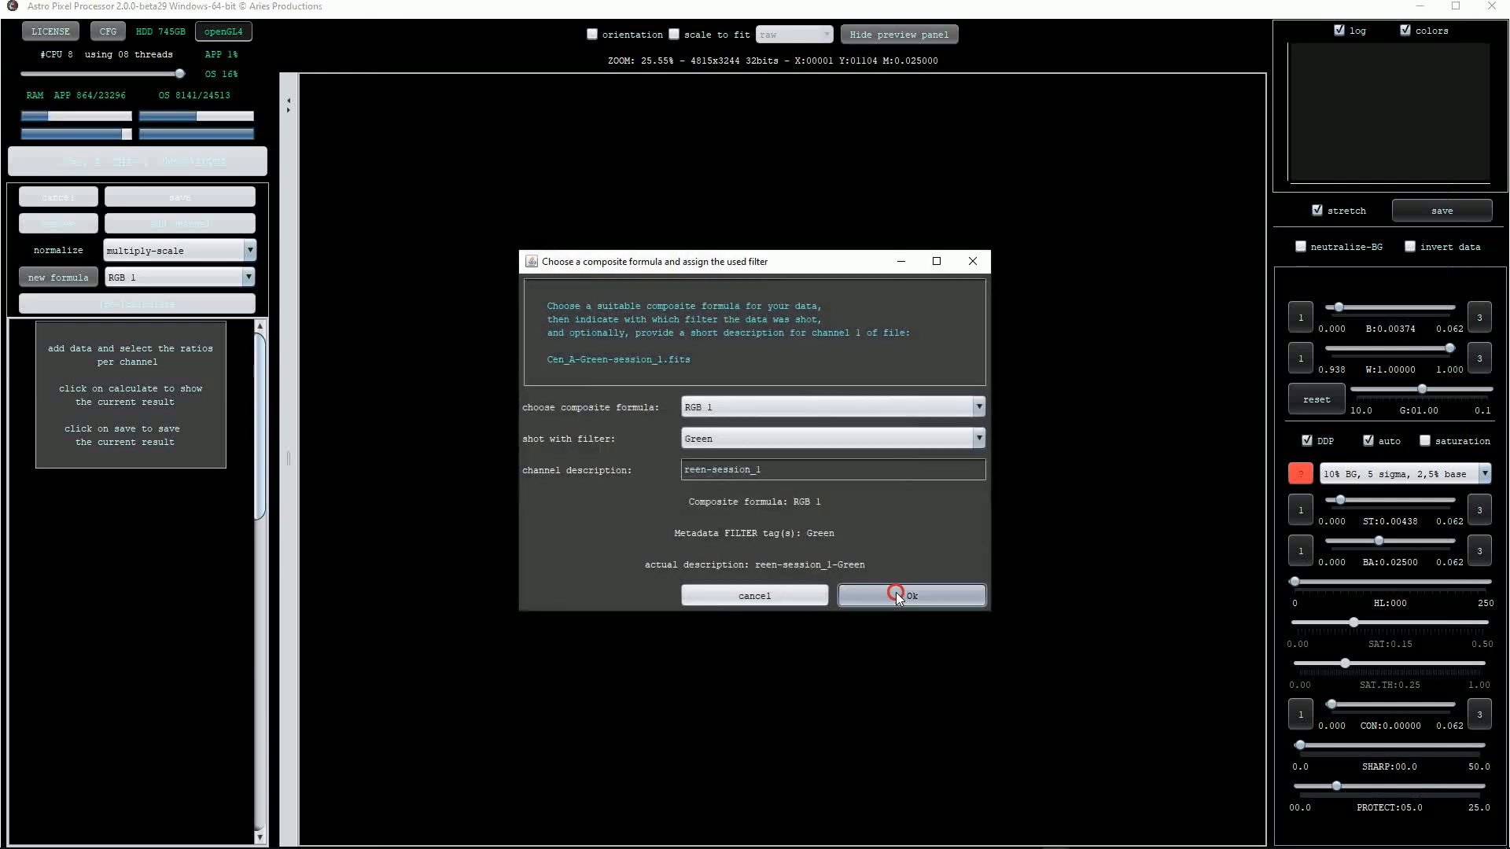
click(896, 596)
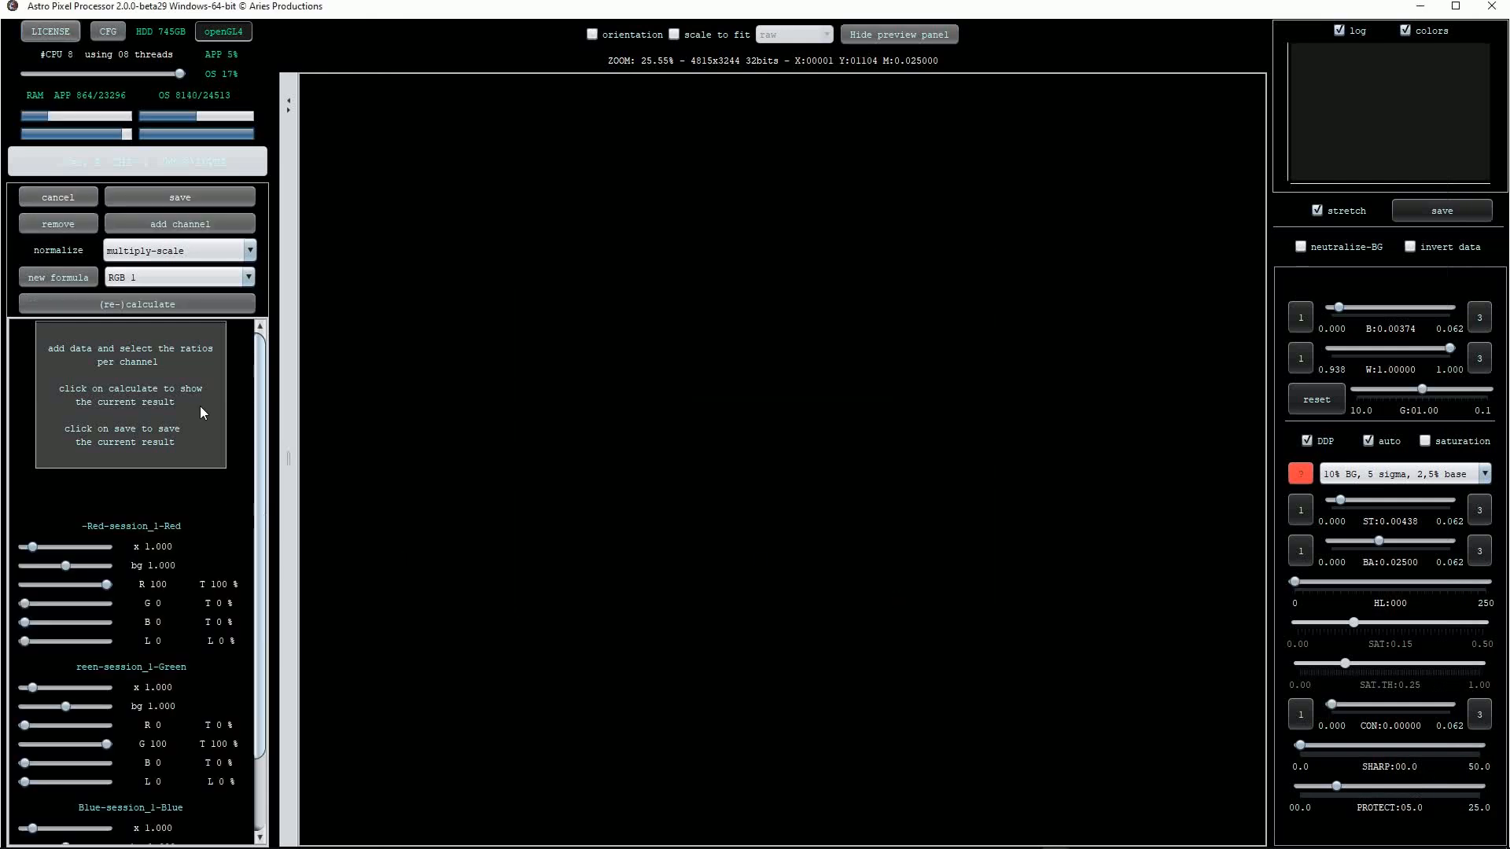
click(176, 305)
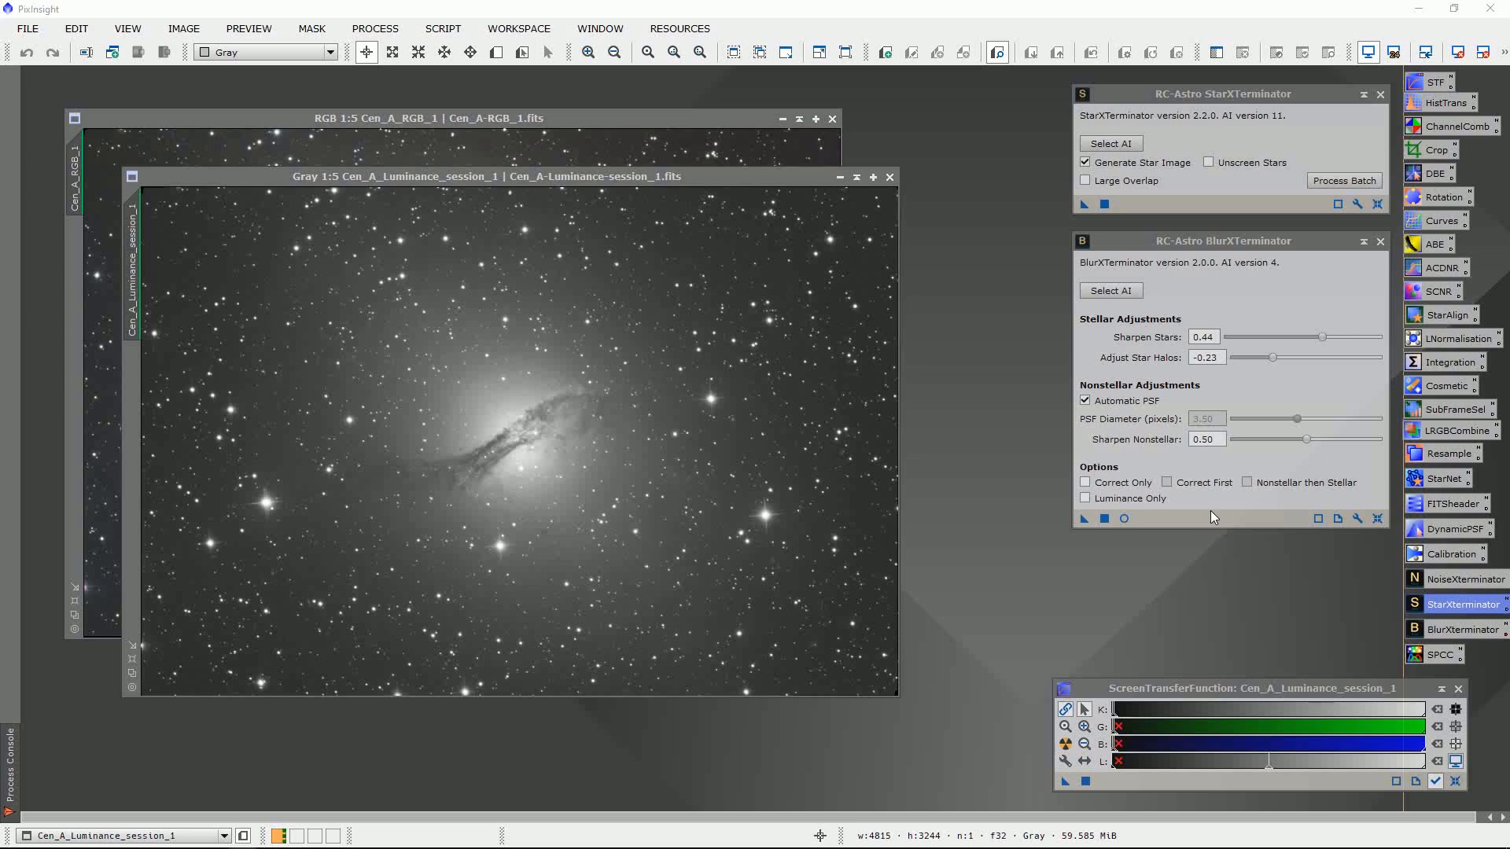
In PixInsight, apply BlurXTerminator to the Cen_A_Luminance_session_1 image and compare the galaxy's dust lane before and after
drag(1084, 517, 603, 456)
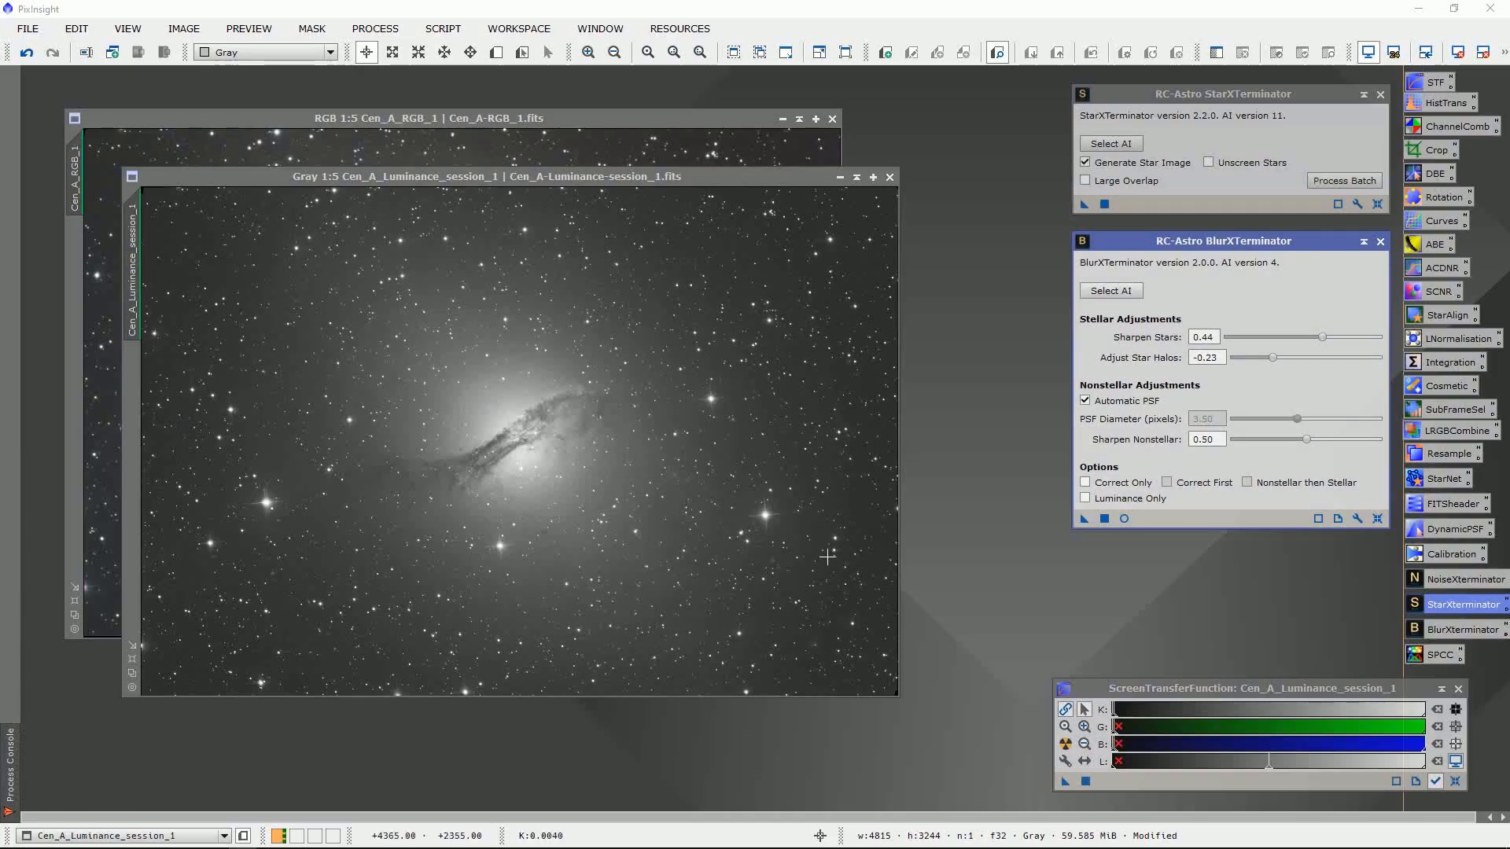
scroll(535, 409, up, 1)
scroll(535, 410, up, 2)
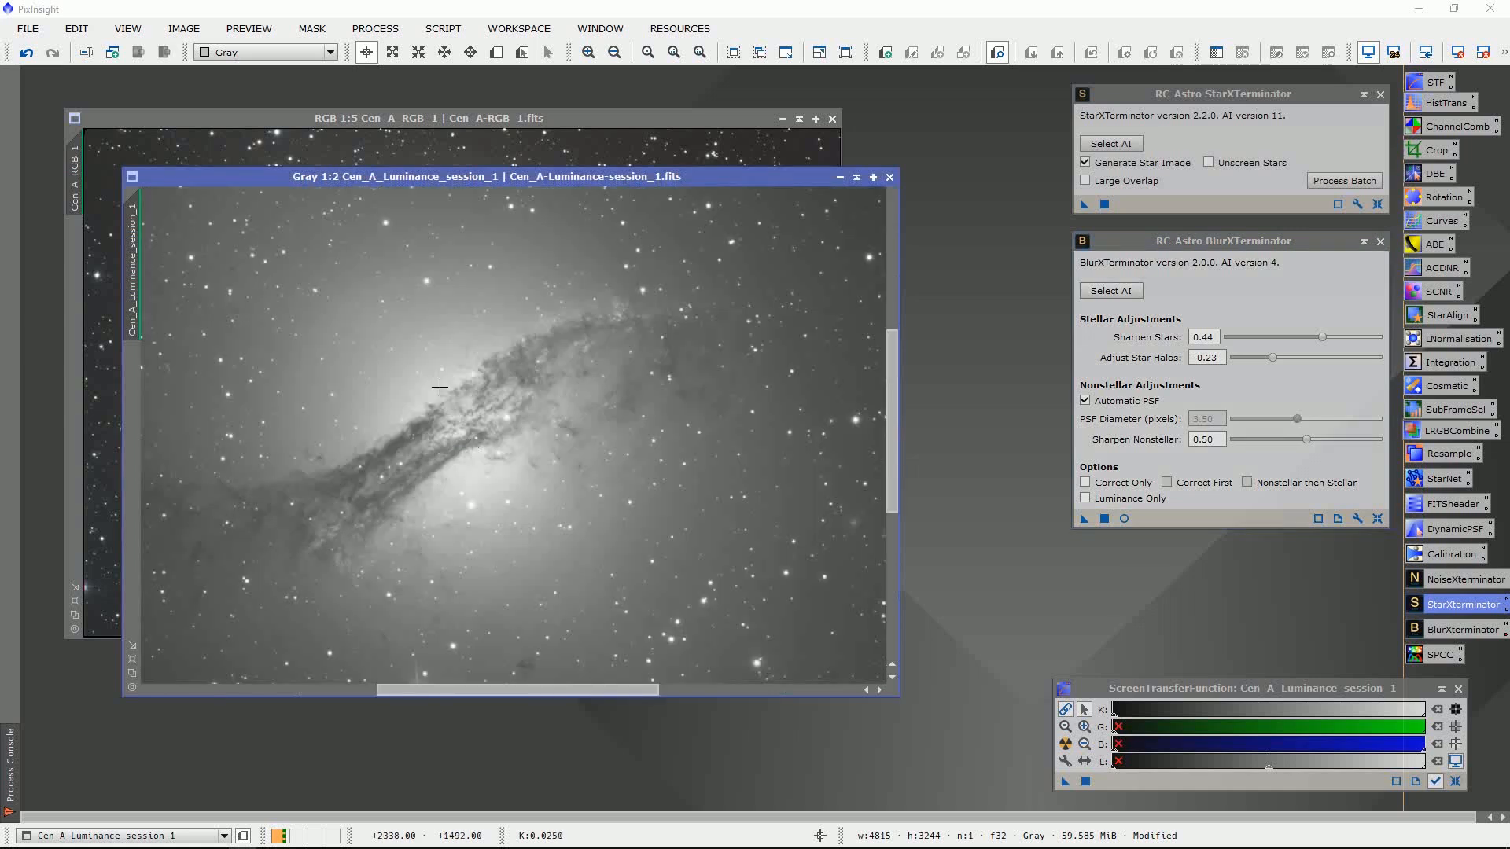
click(28, 54)
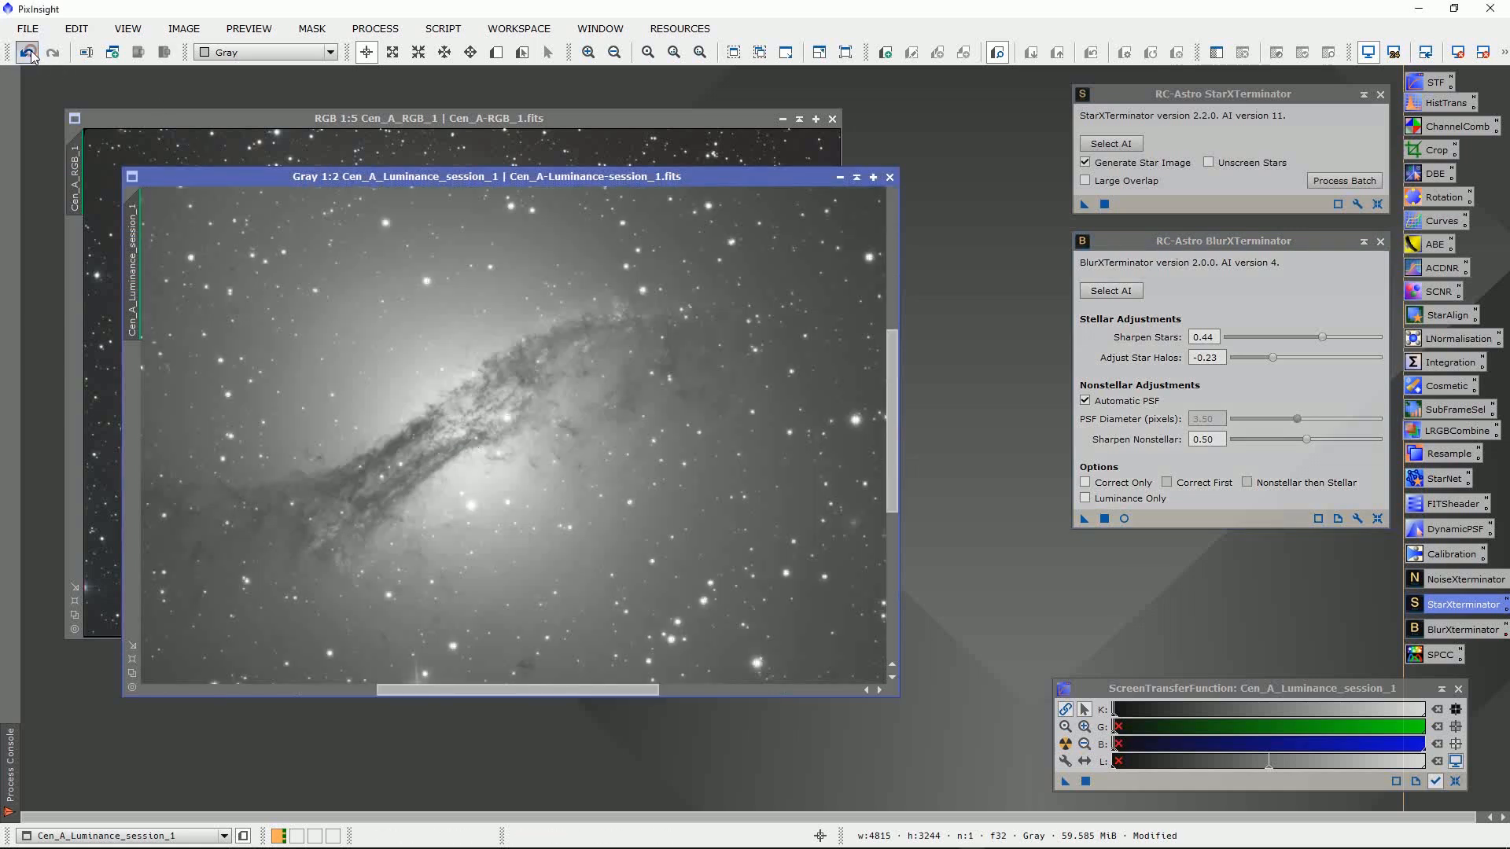
click(52, 55)
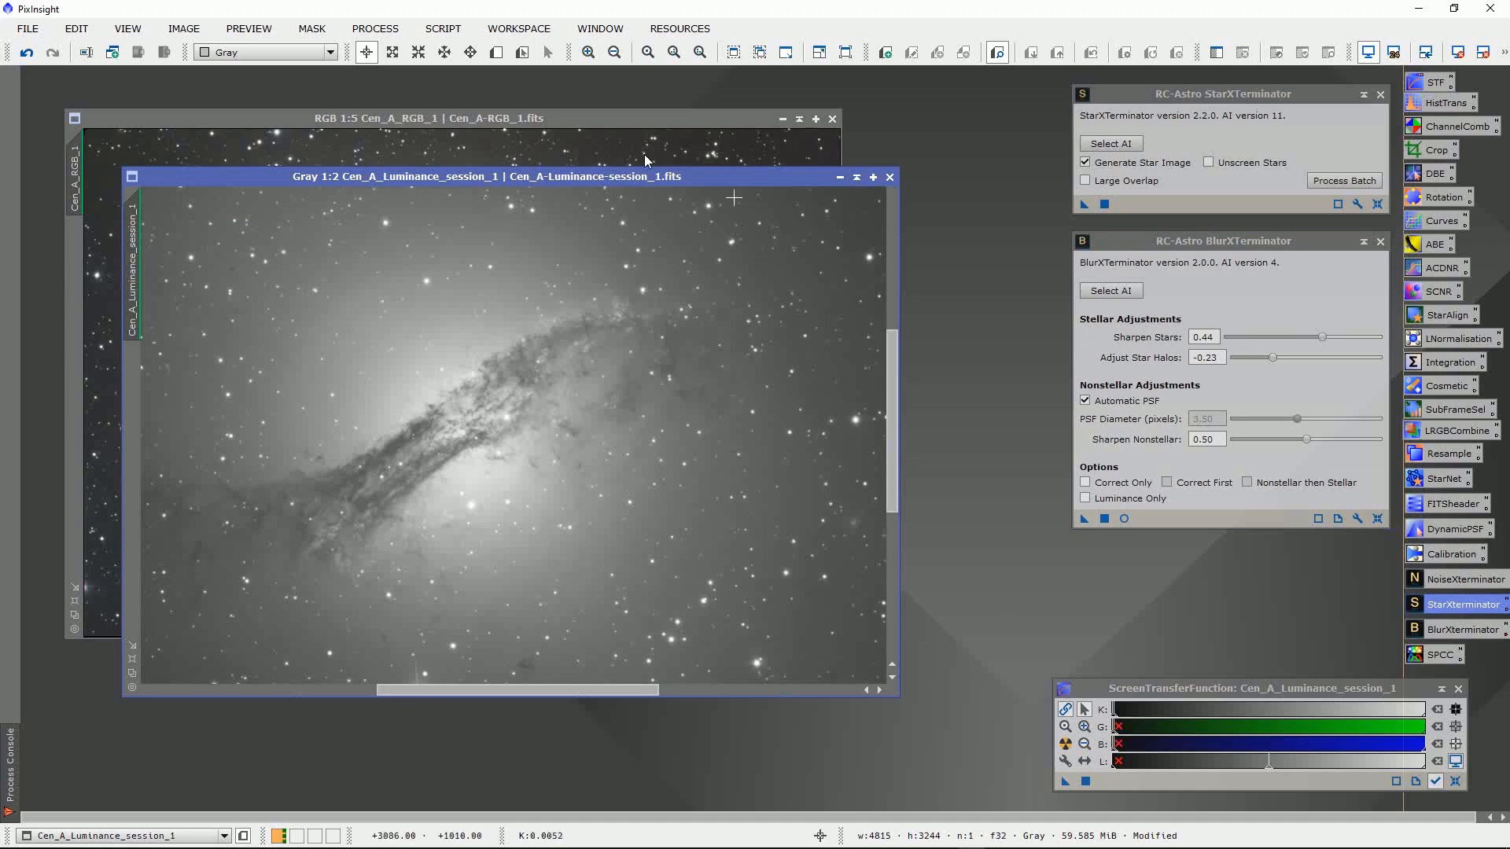
Apply BlurXTerminator to the Cen_A_RGB_1 colour image and inspect the galaxy's dust lane up close
click(597, 121)
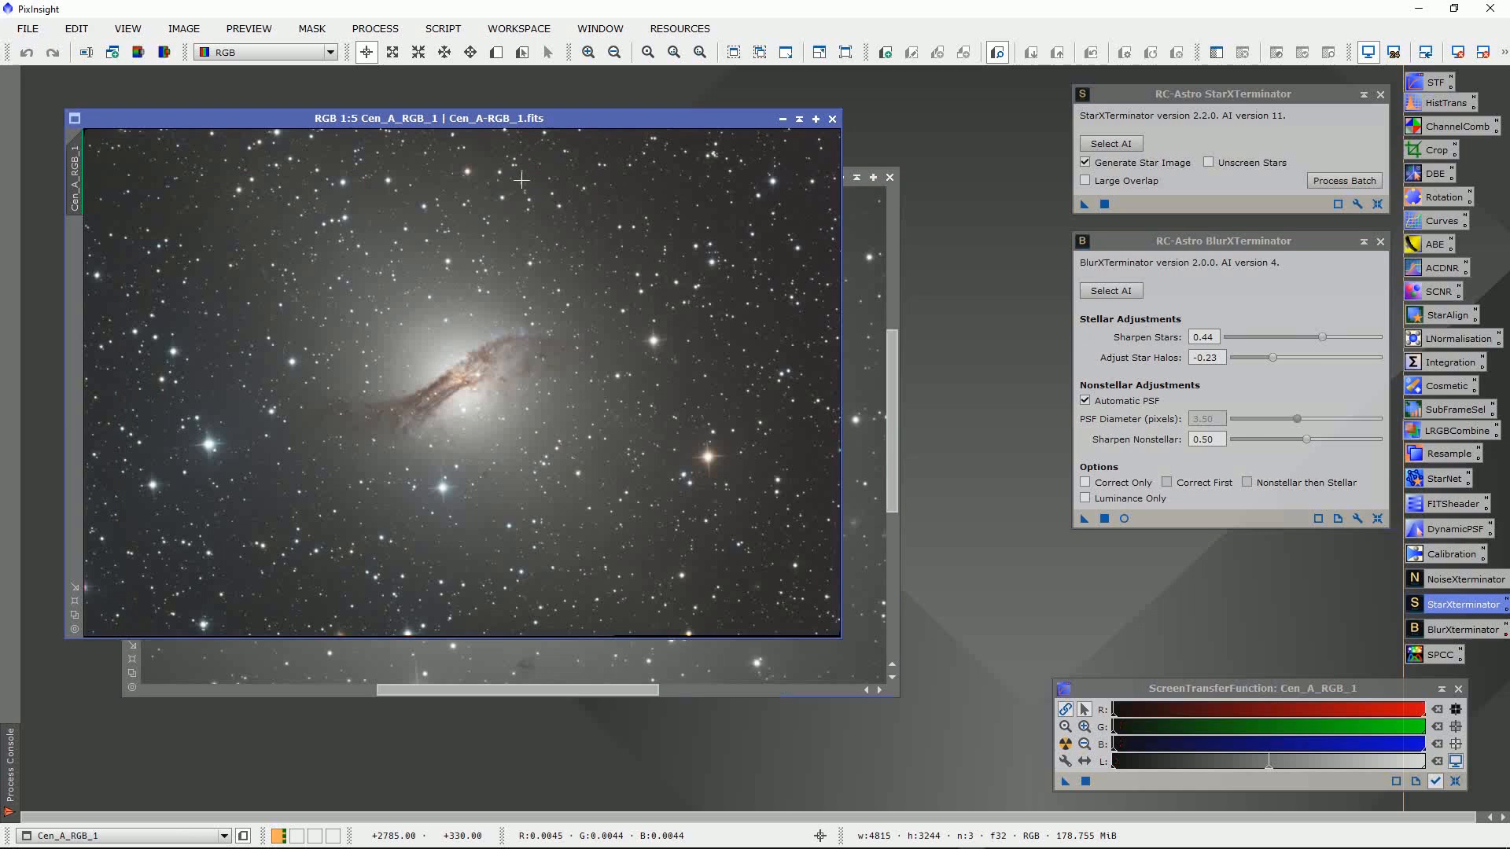
drag(1081, 519, 603, 458)
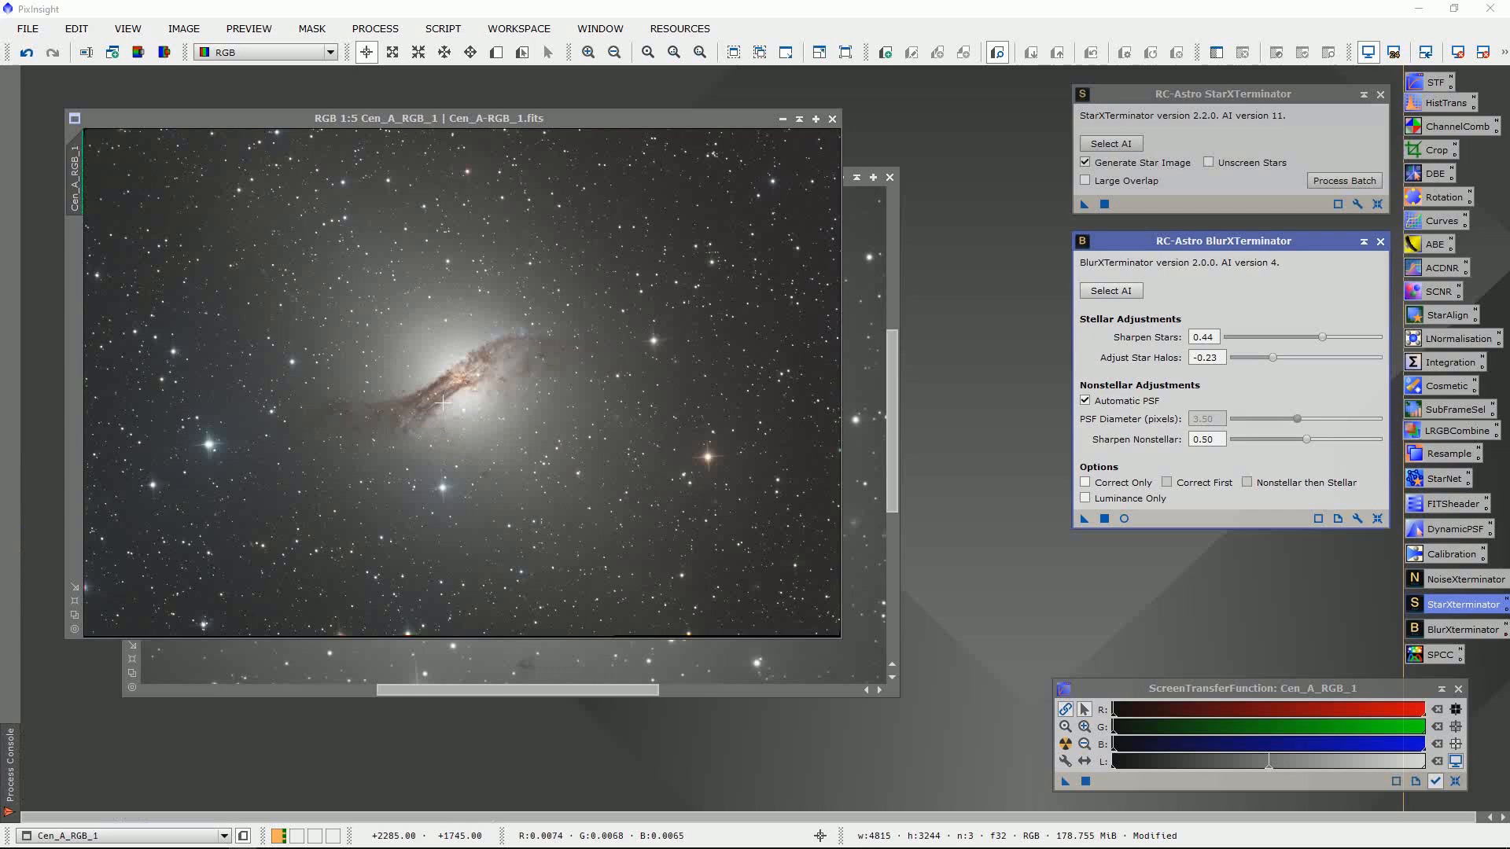
scroll(443, 390, up, 1)
scroll(441, 389, up, 2)
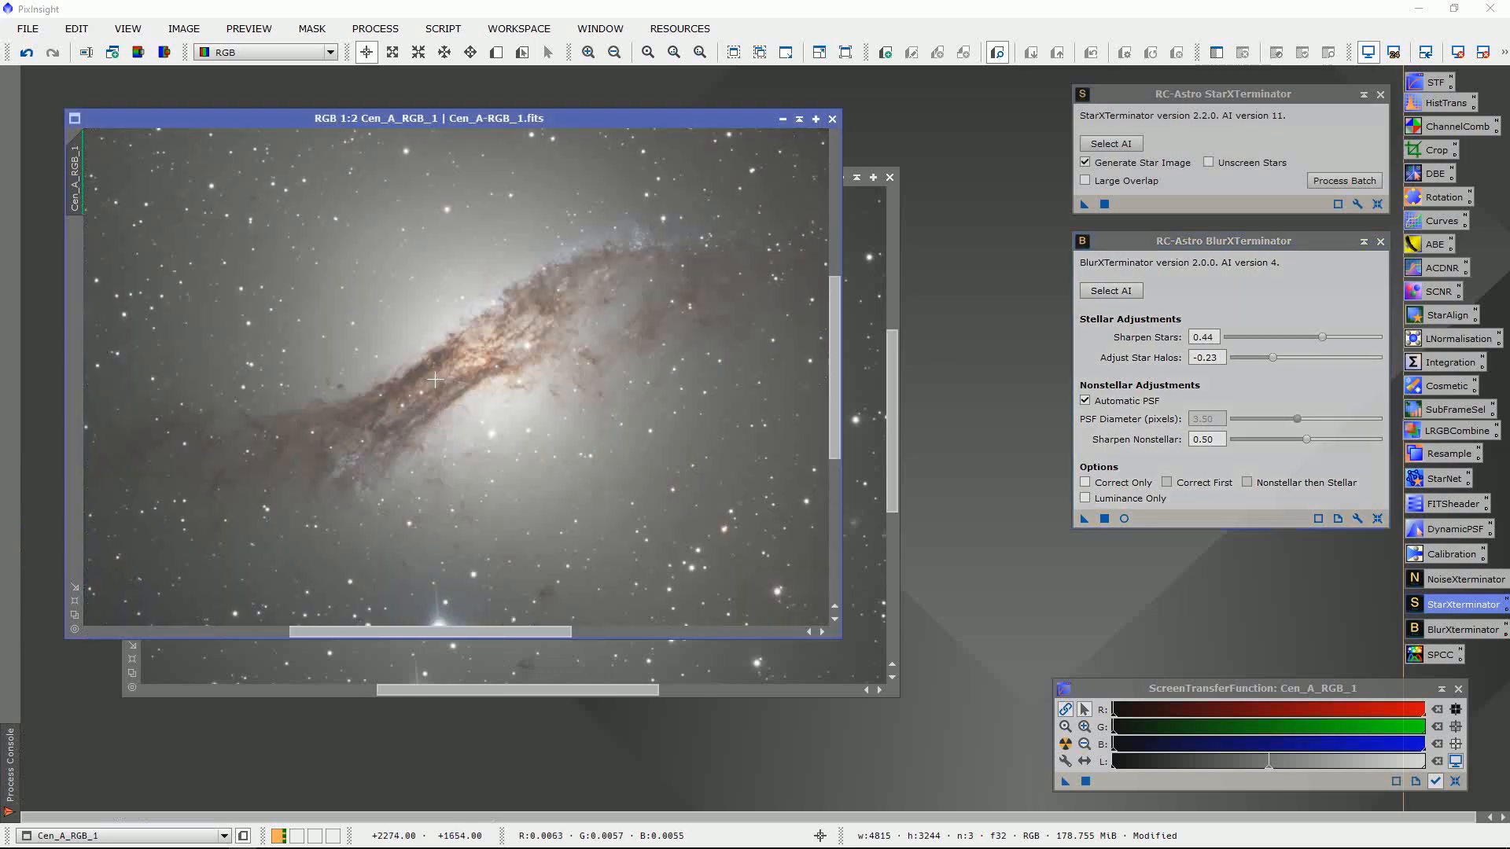
scroll(434, 380, down, 1)
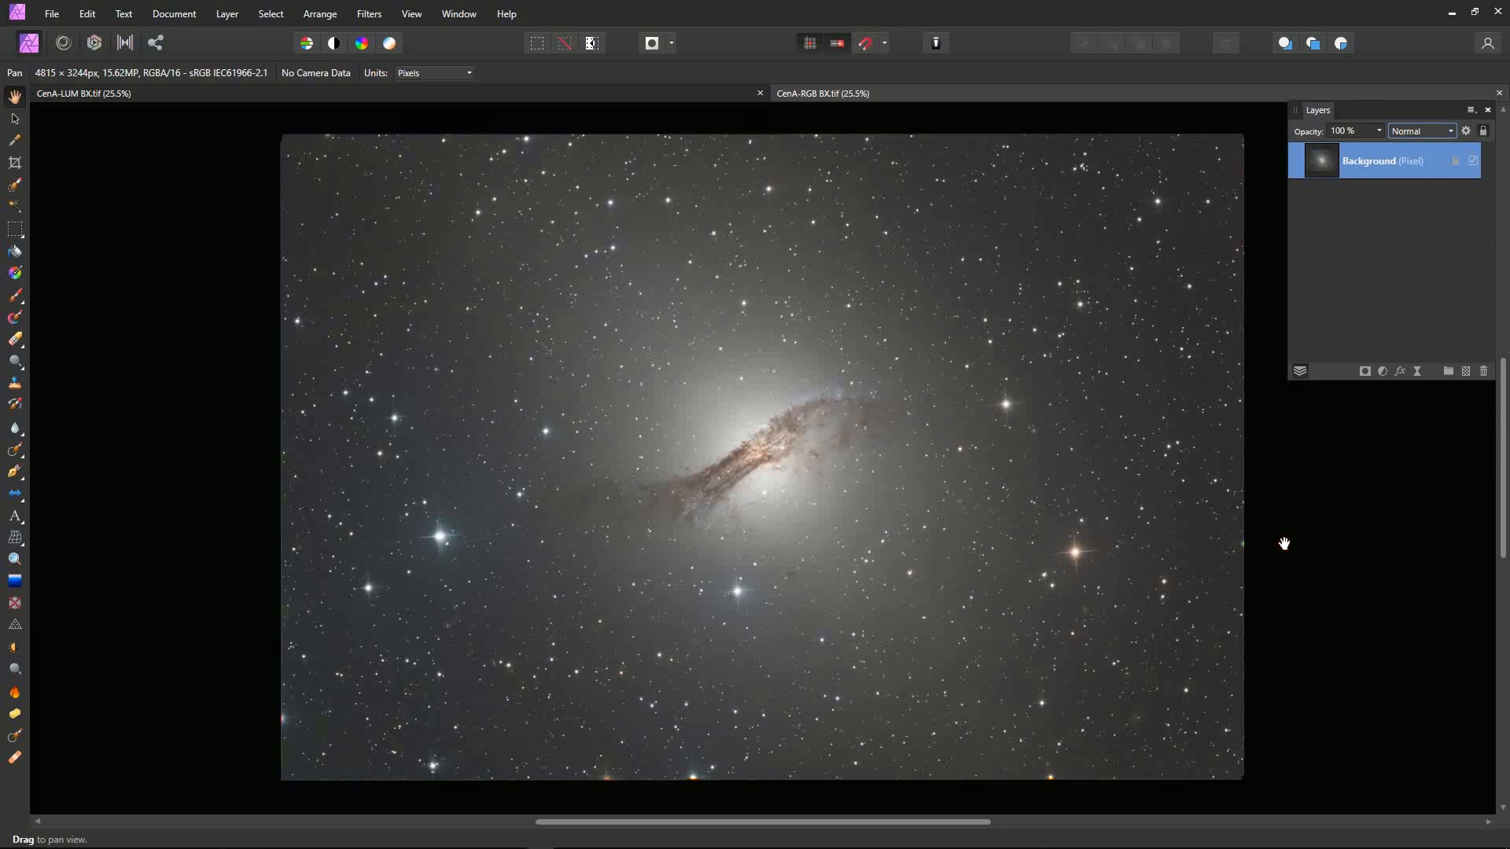
In Affinity Photo, add a Levels adjustment with a 10% black level to CenA-RGB BX.tif and merge it
key(ctrl+l)
drag(1150, 615, 1185, 615)
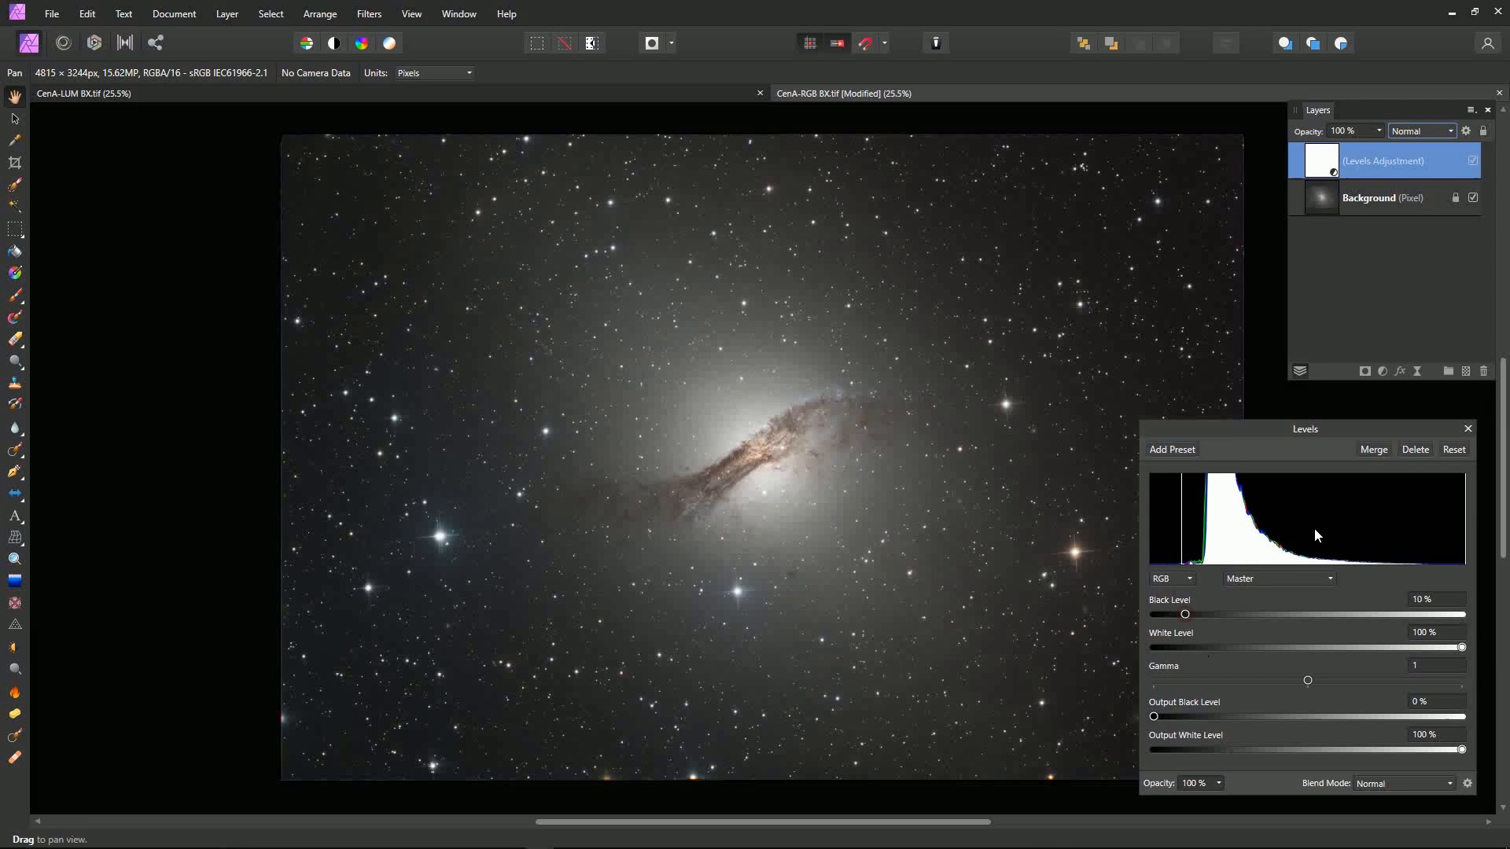
click(1374, 452)
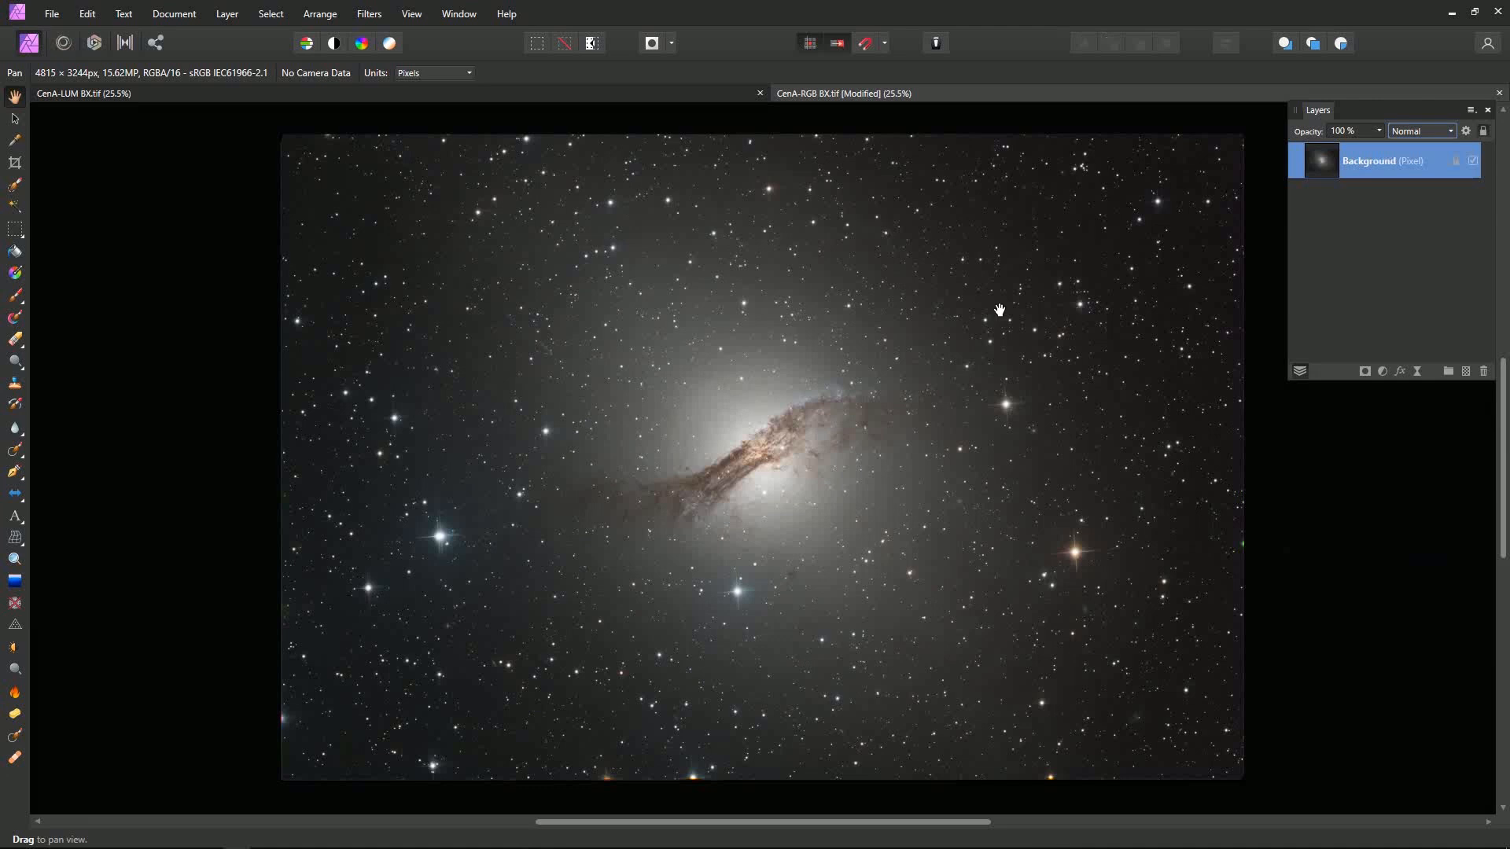
Add a Levels adjustment with a 12% black level to CenA-LUM BX.tif and merge it
click(385, 96)
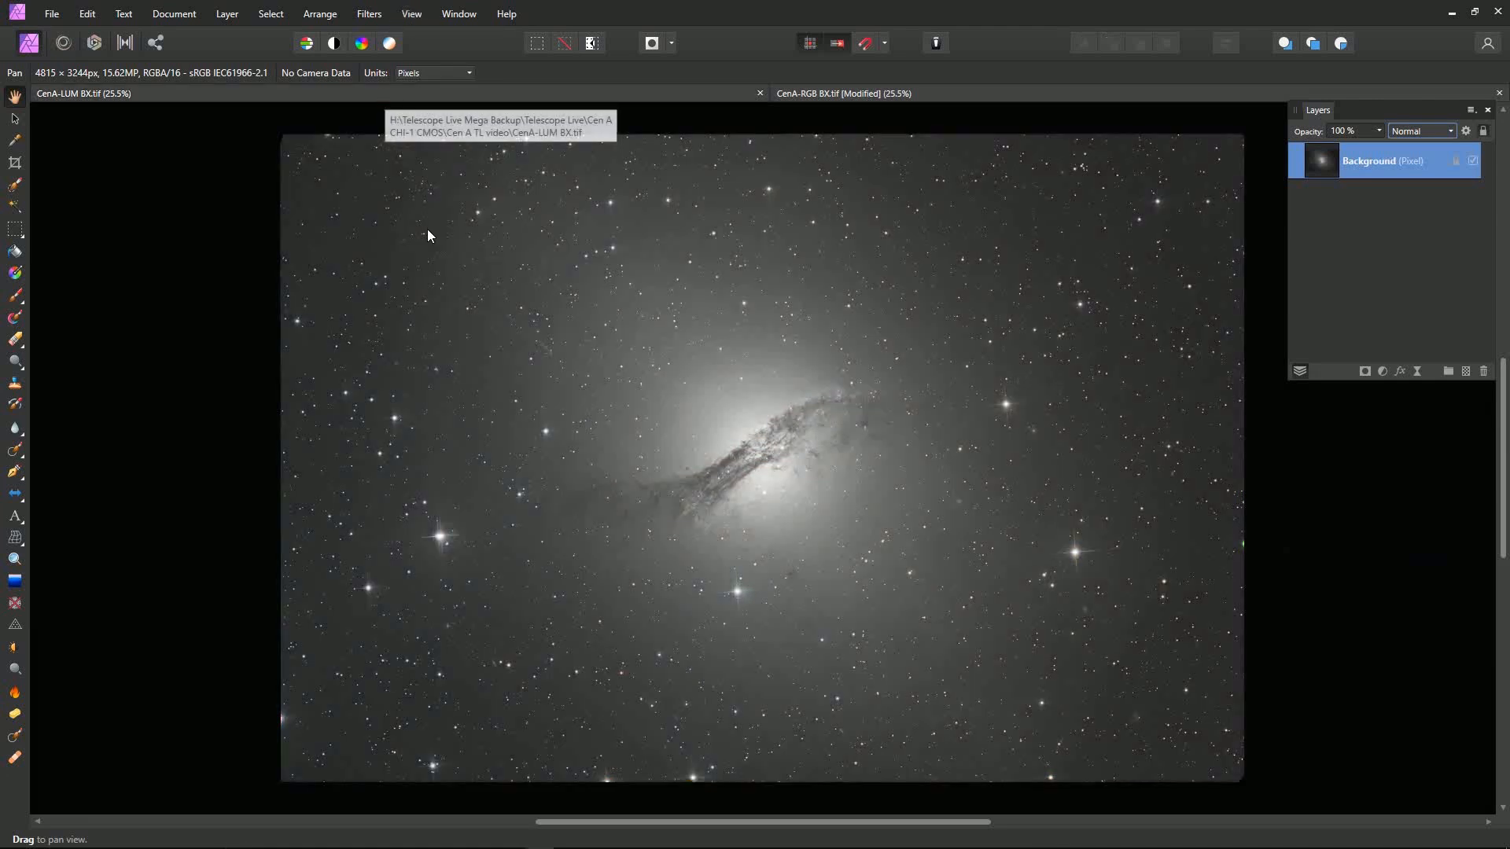
key(ctrl+l)
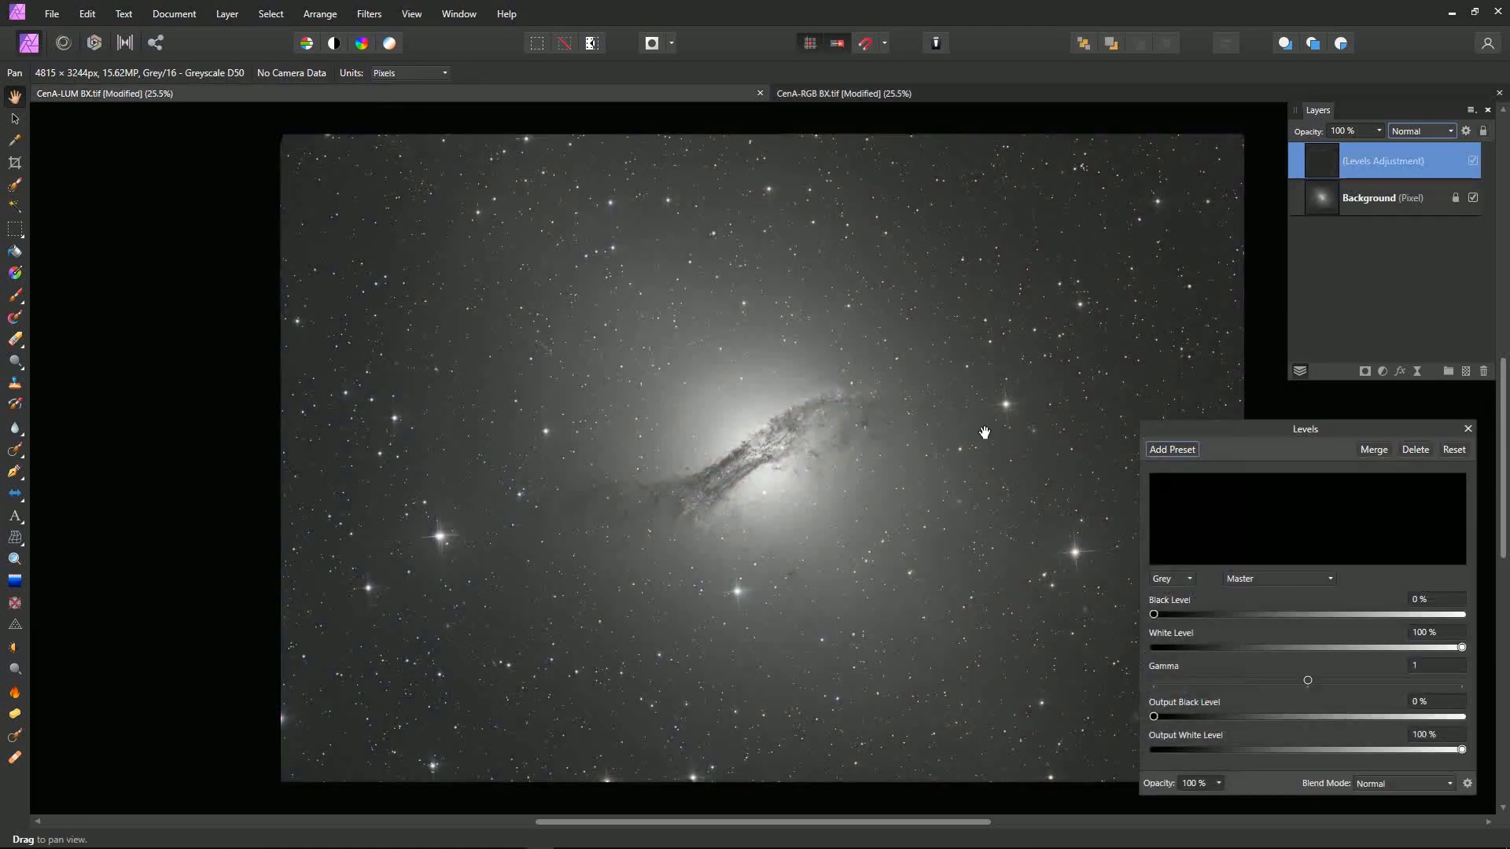
drag(1153, 615, 1191, 613)
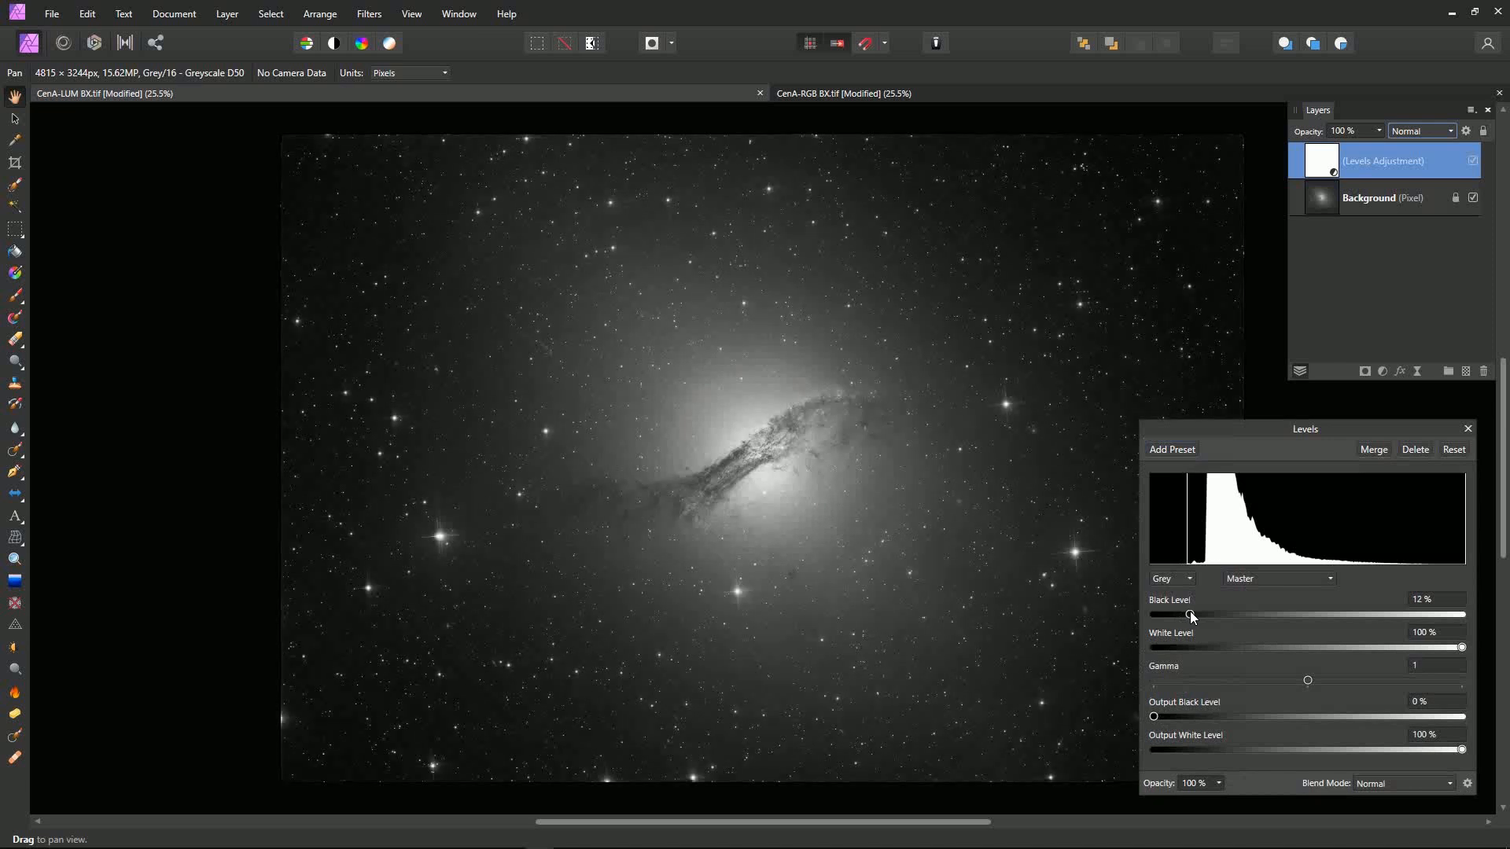
click(1373, 449)
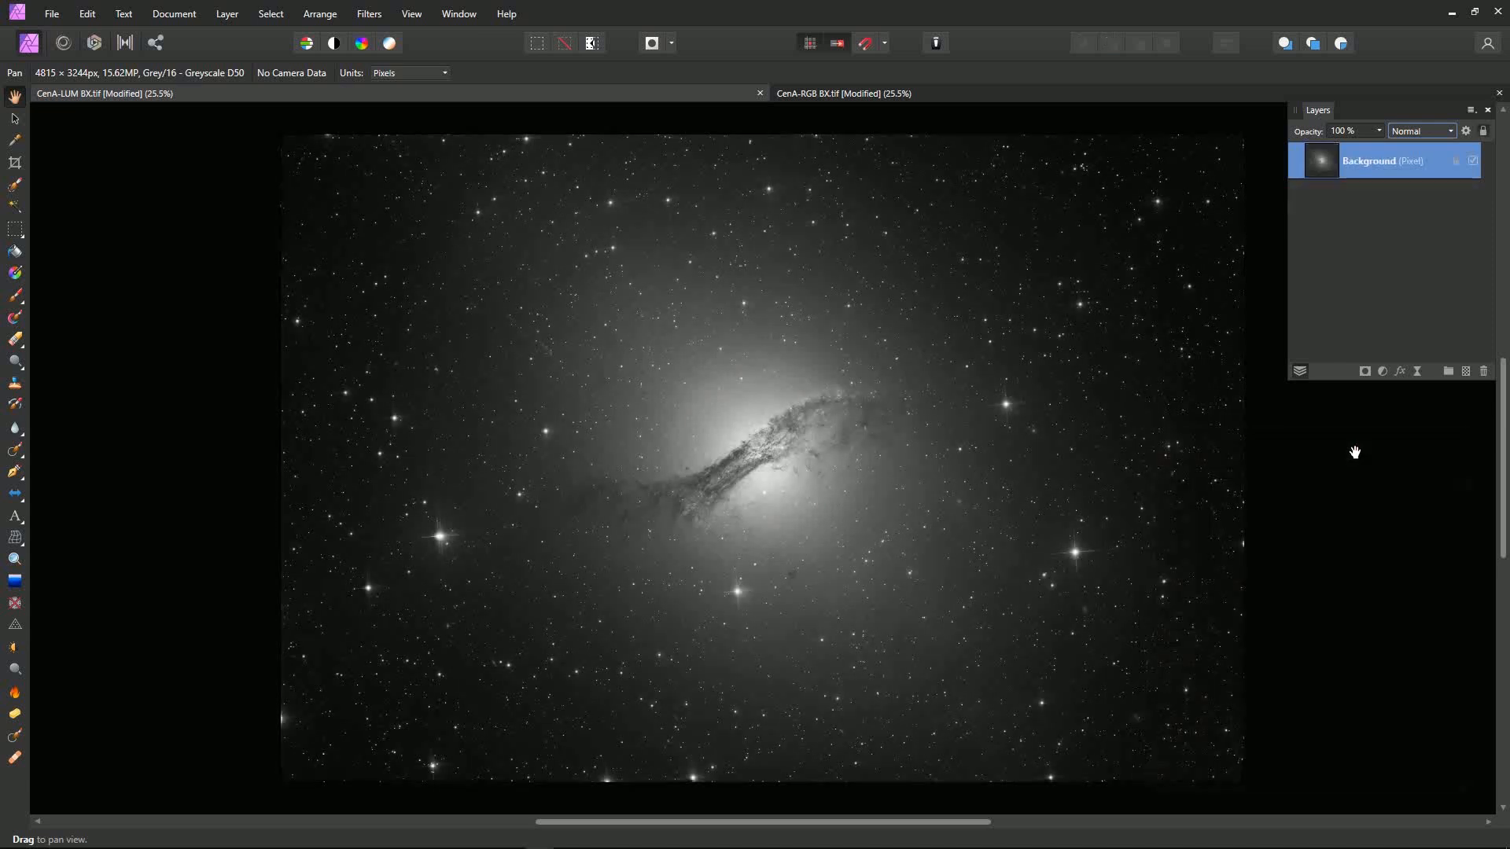
Copy the CenA-RGB BX image and convert the CenA-LUM BX document to RGB/16 format
click(819, 96)
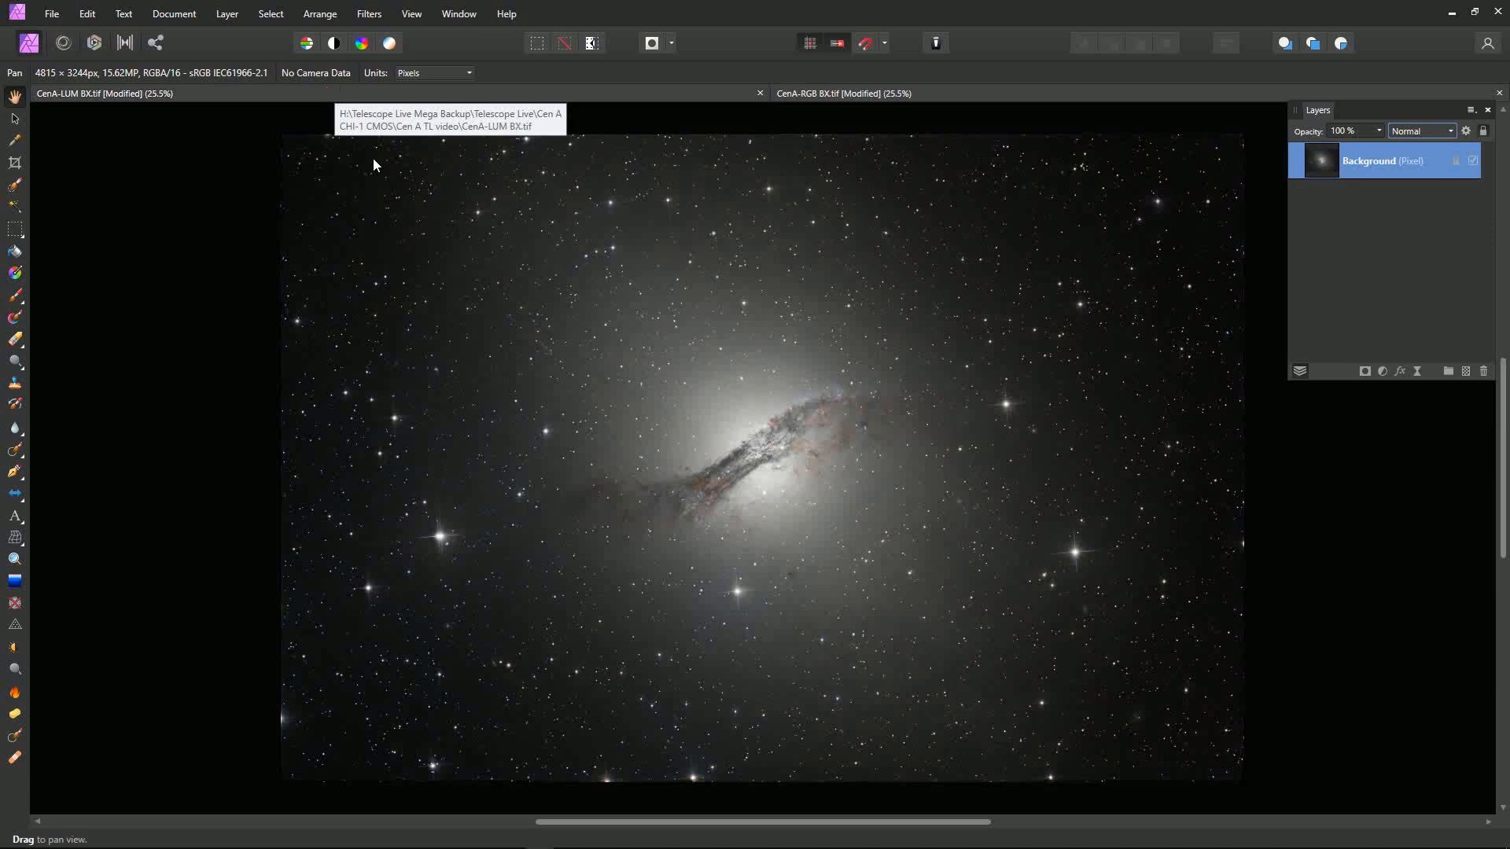
click(169, 15)
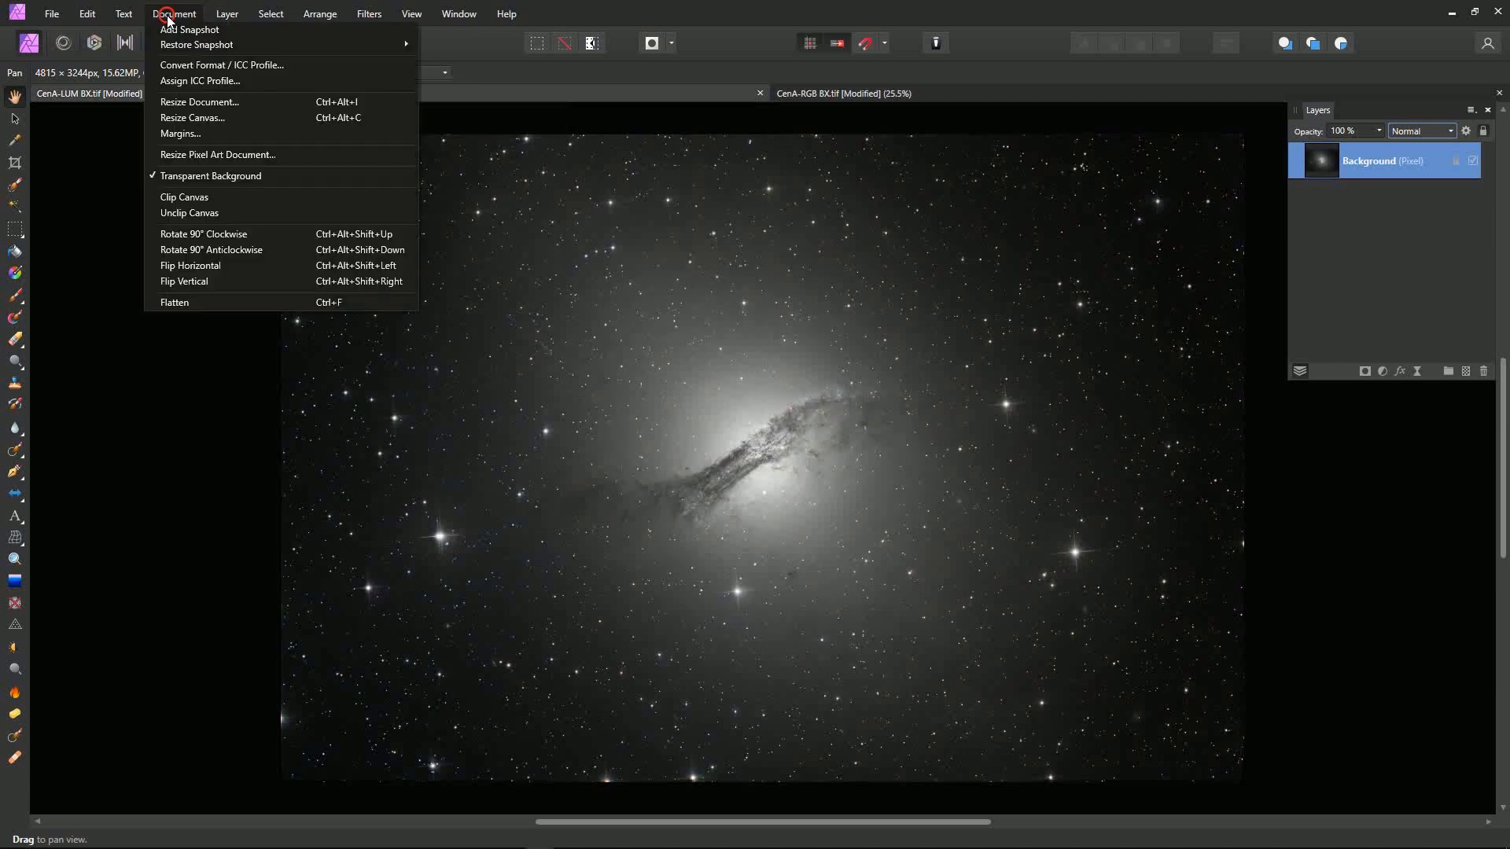
click(189, 65)
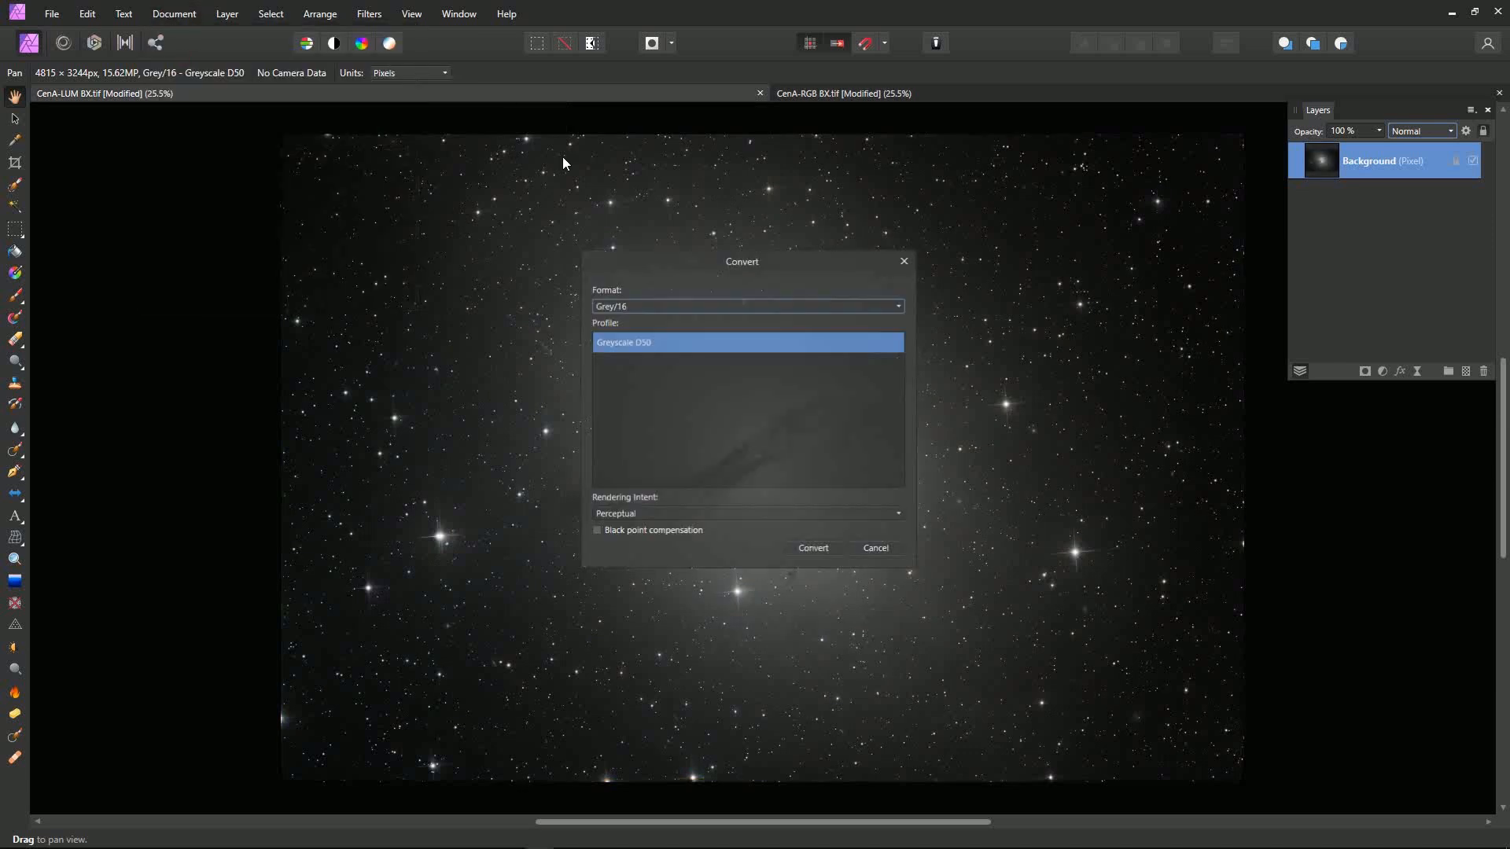
click(901, 305)
click(624, 338)
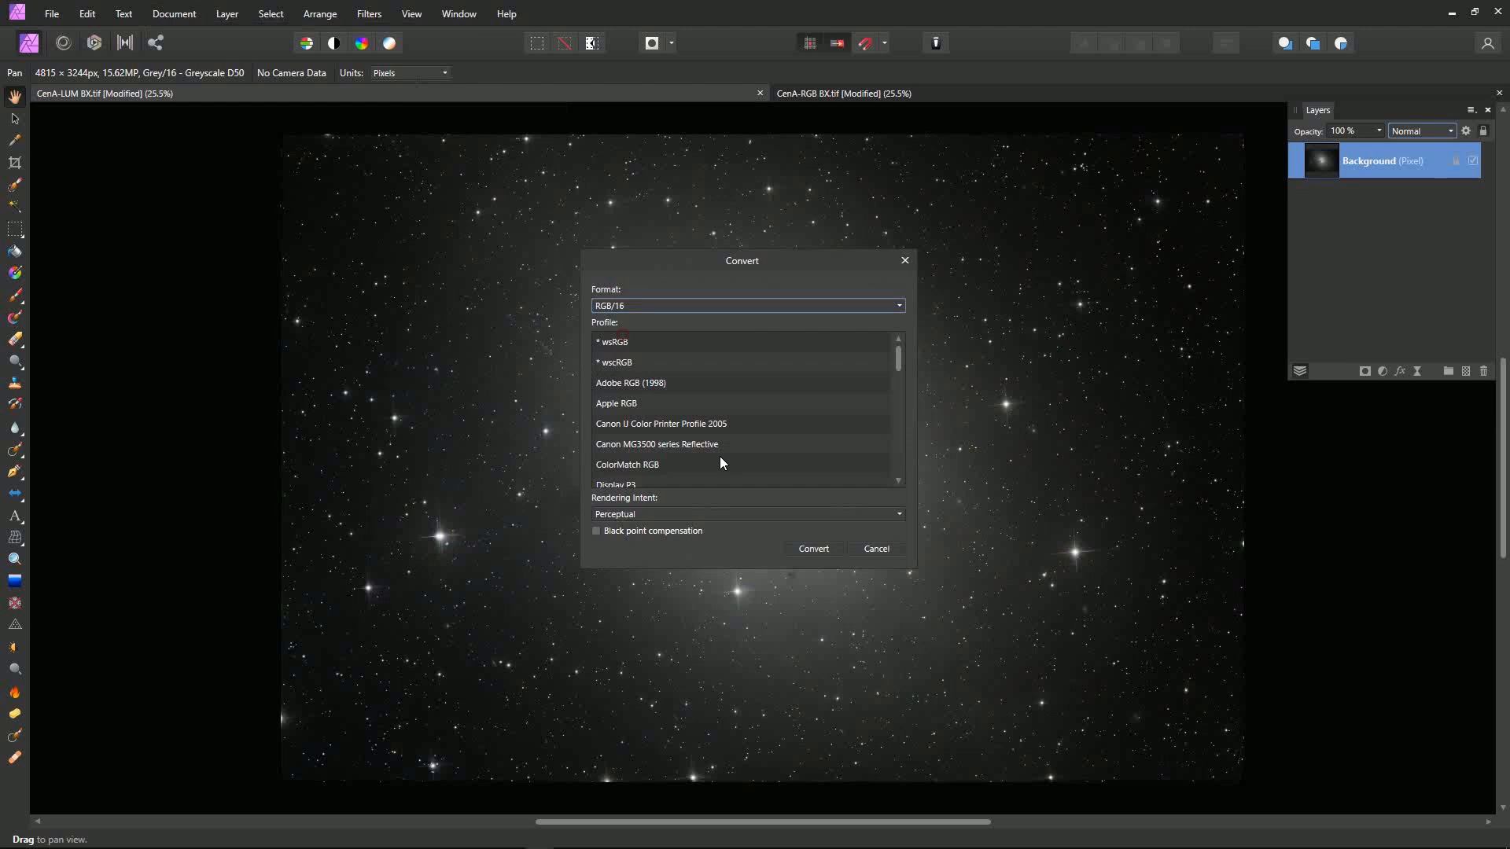
click(812, 548)
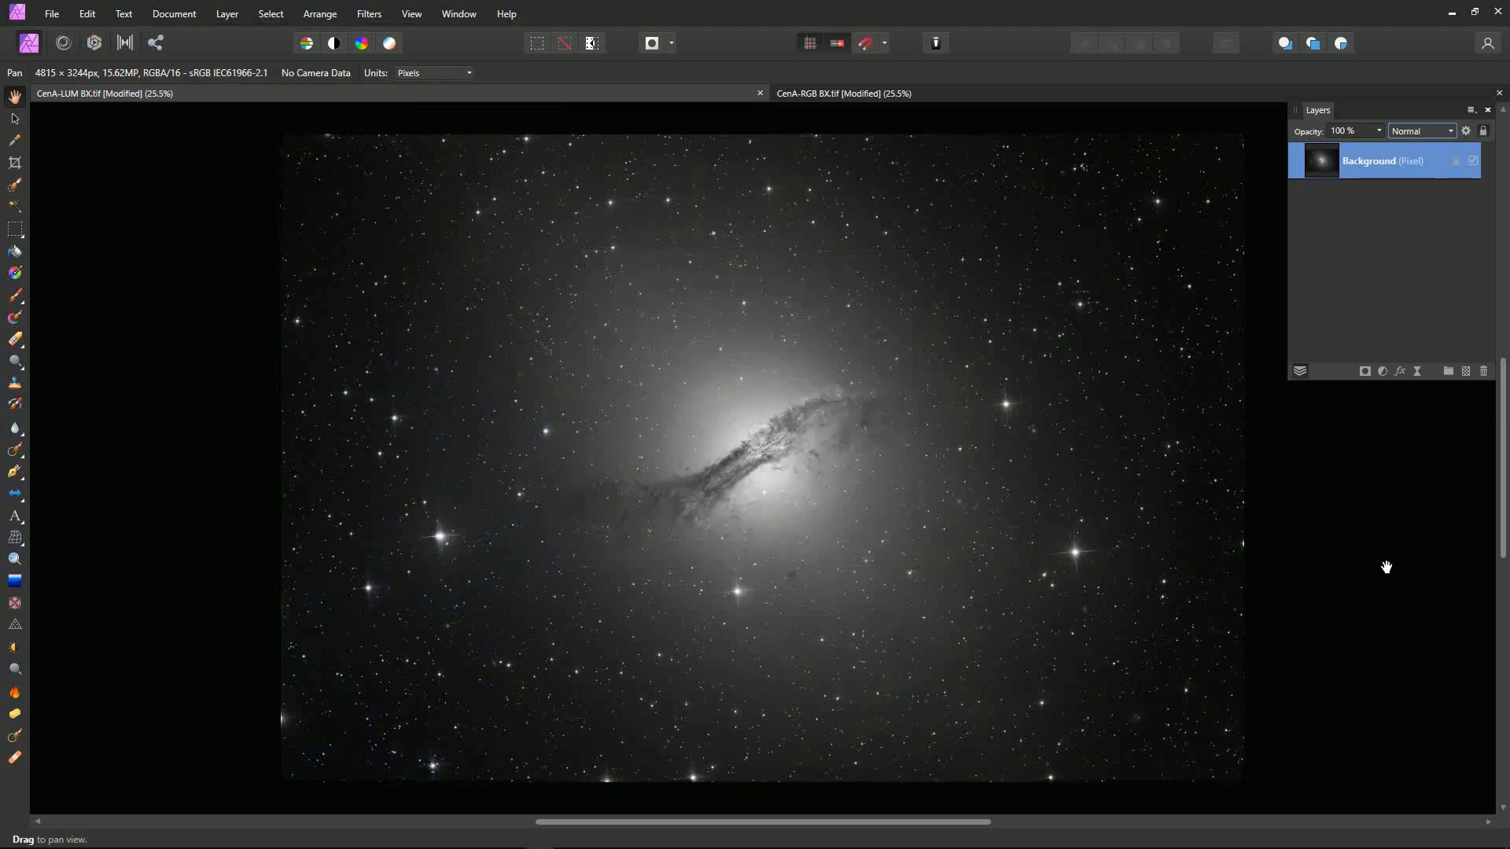
Paste the colour image as a layer above the luminance and set its blend mode to Colour
key(ctrl+v)
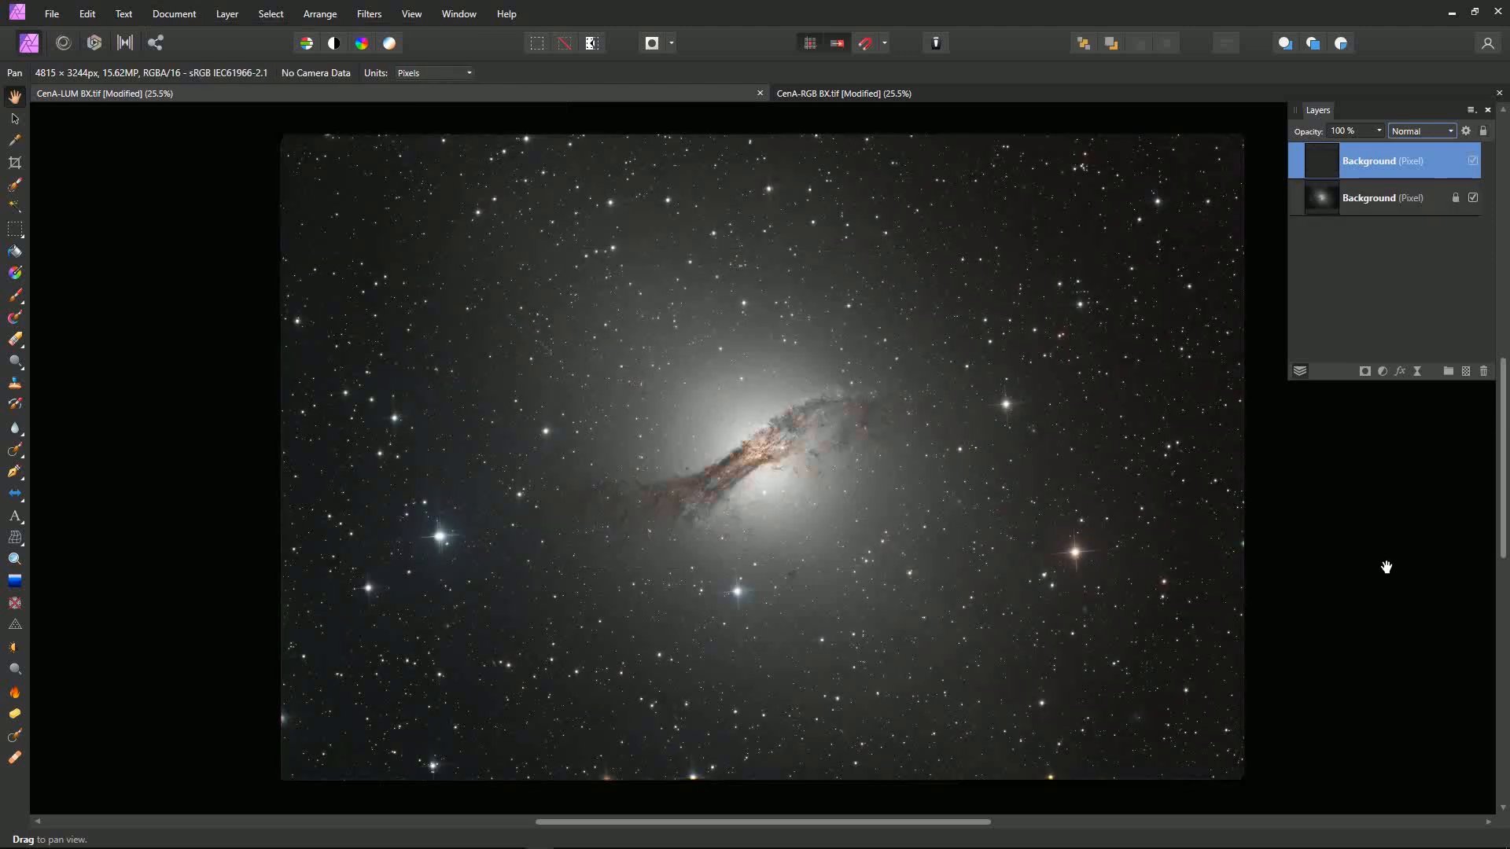
scroll(790, 482, up, 1)
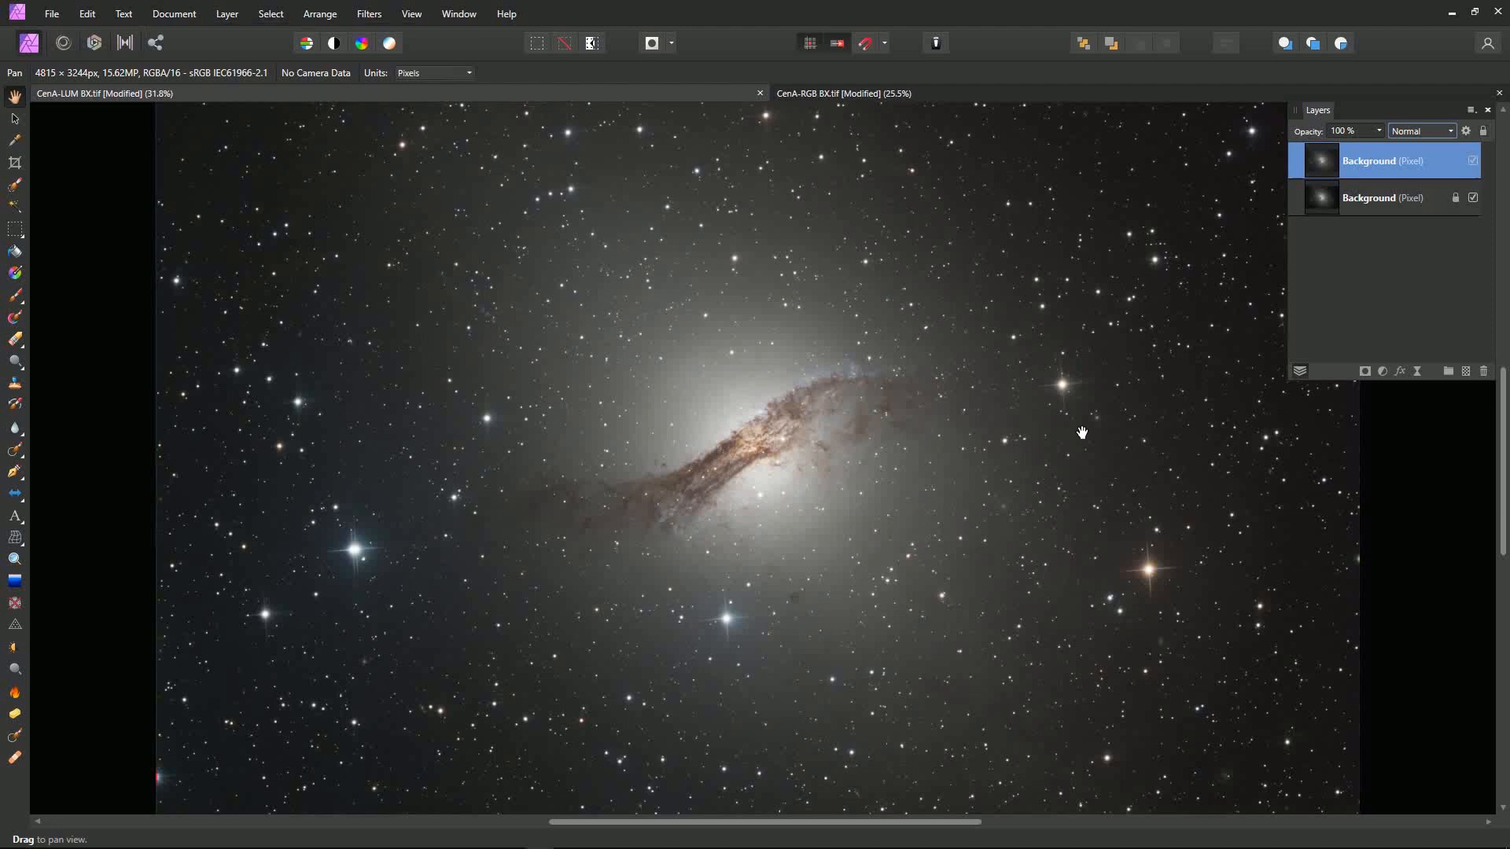
click(1450, 132)
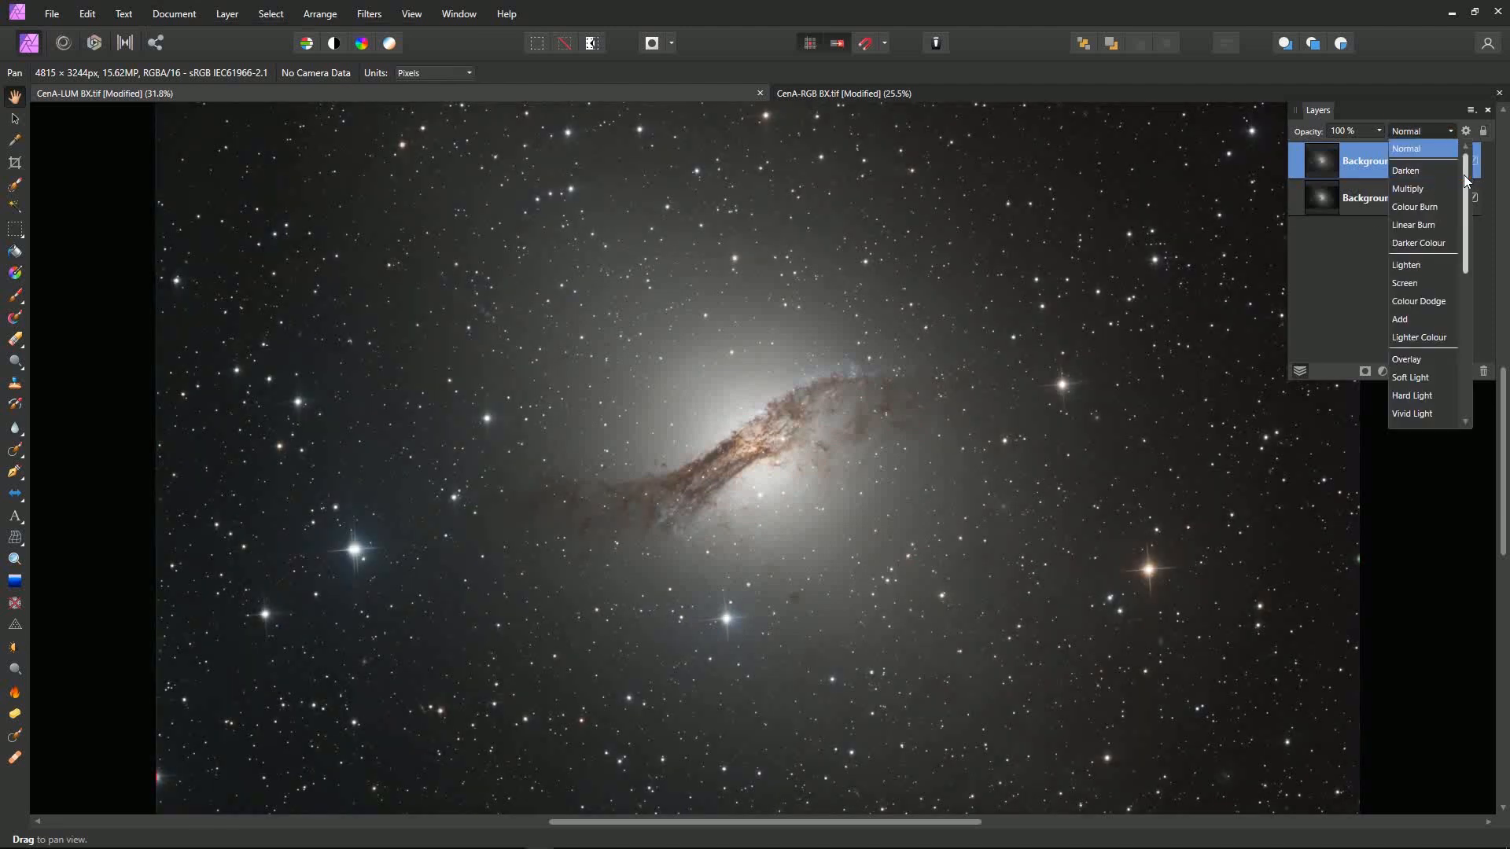
drag(1464, 175, 1464, 302)
click(1400, 283)
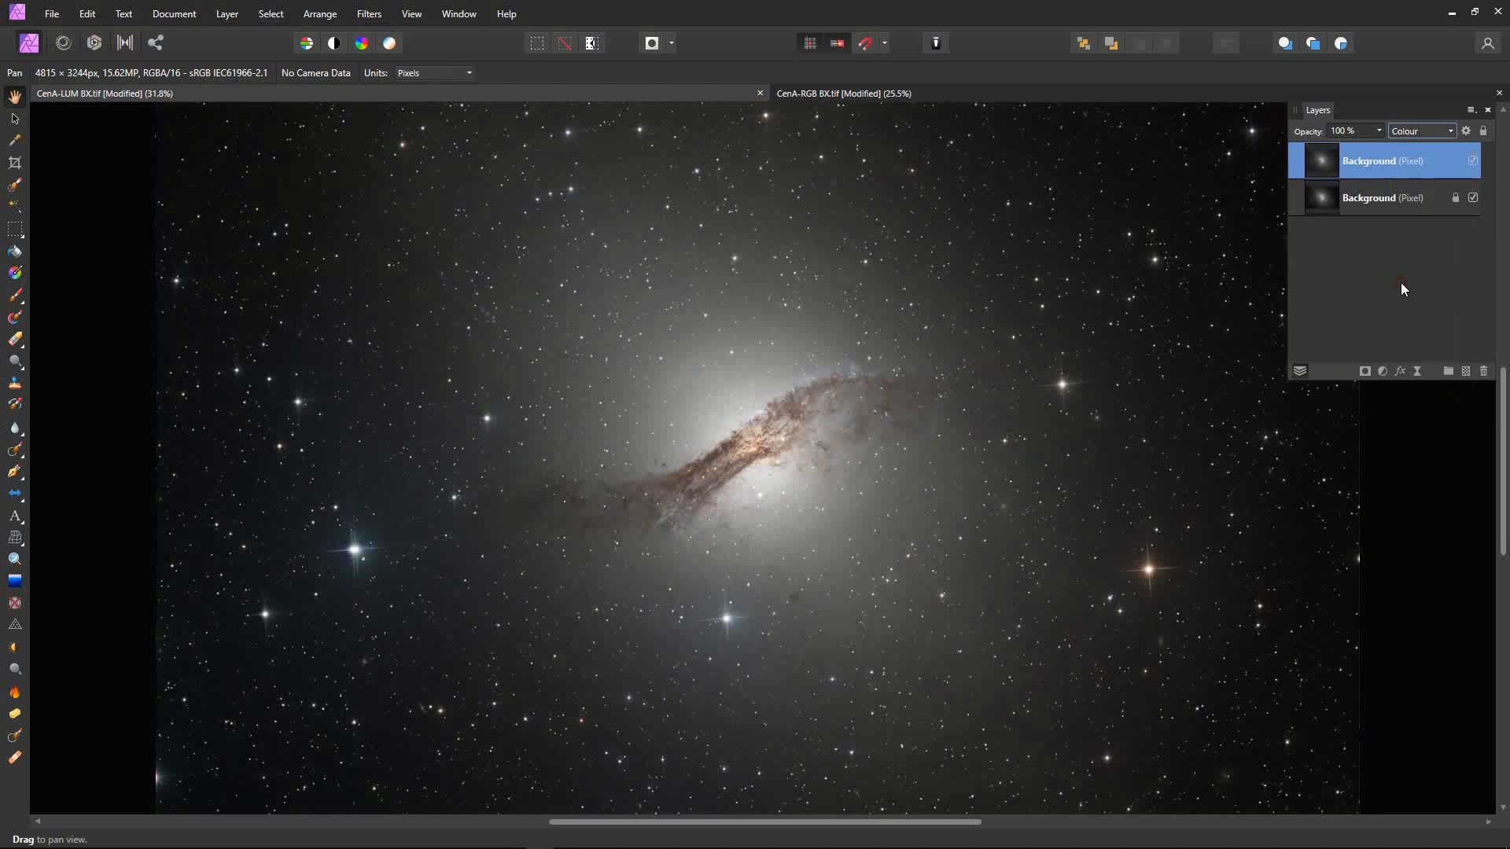
key(ctrl+0)
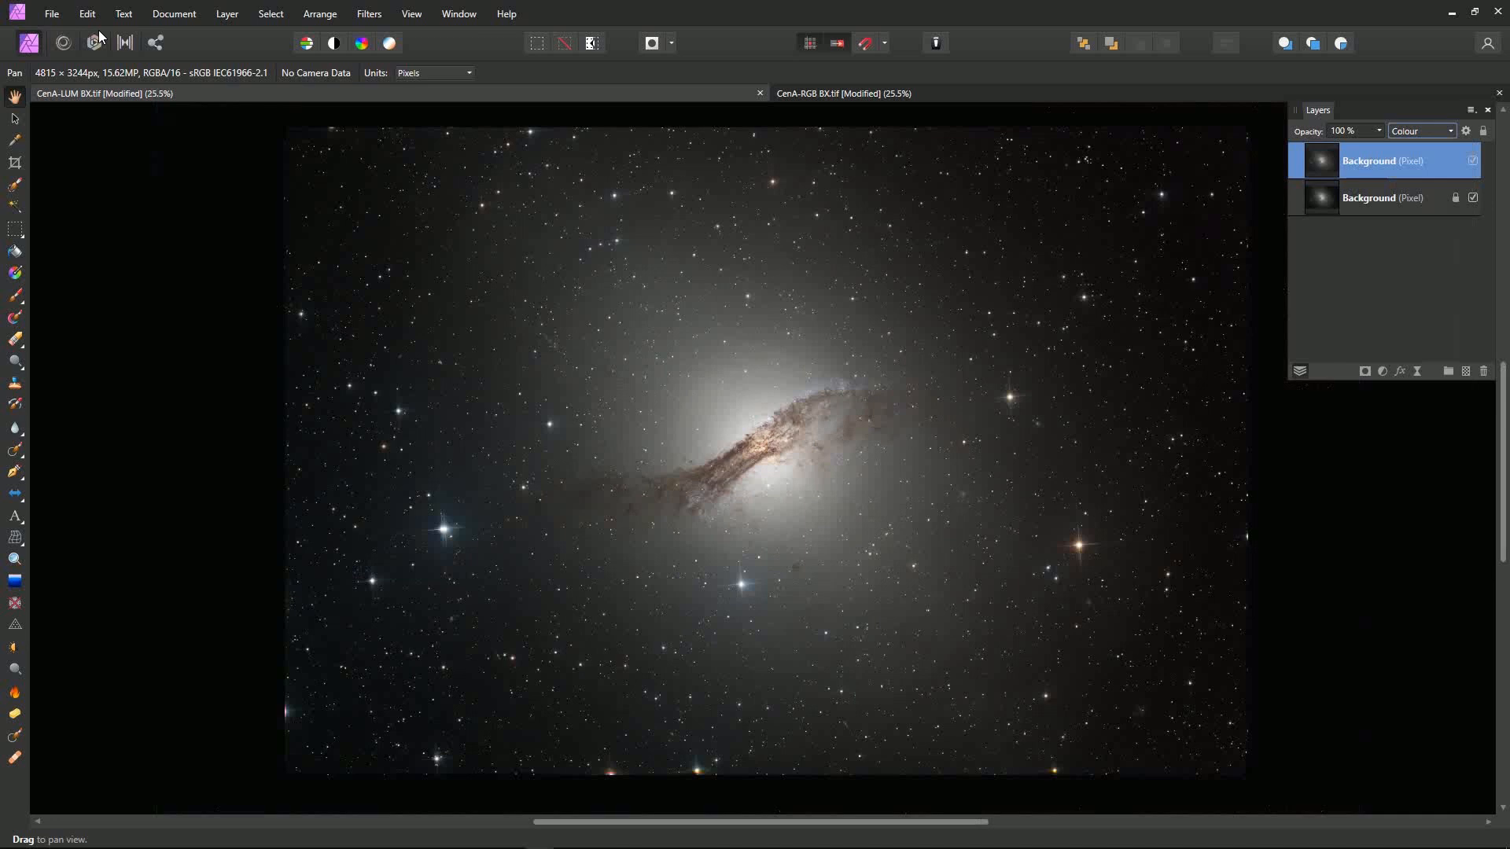
Save the layered document as Cen A LRGB in the Cen A TL video folder
click(51, 13)
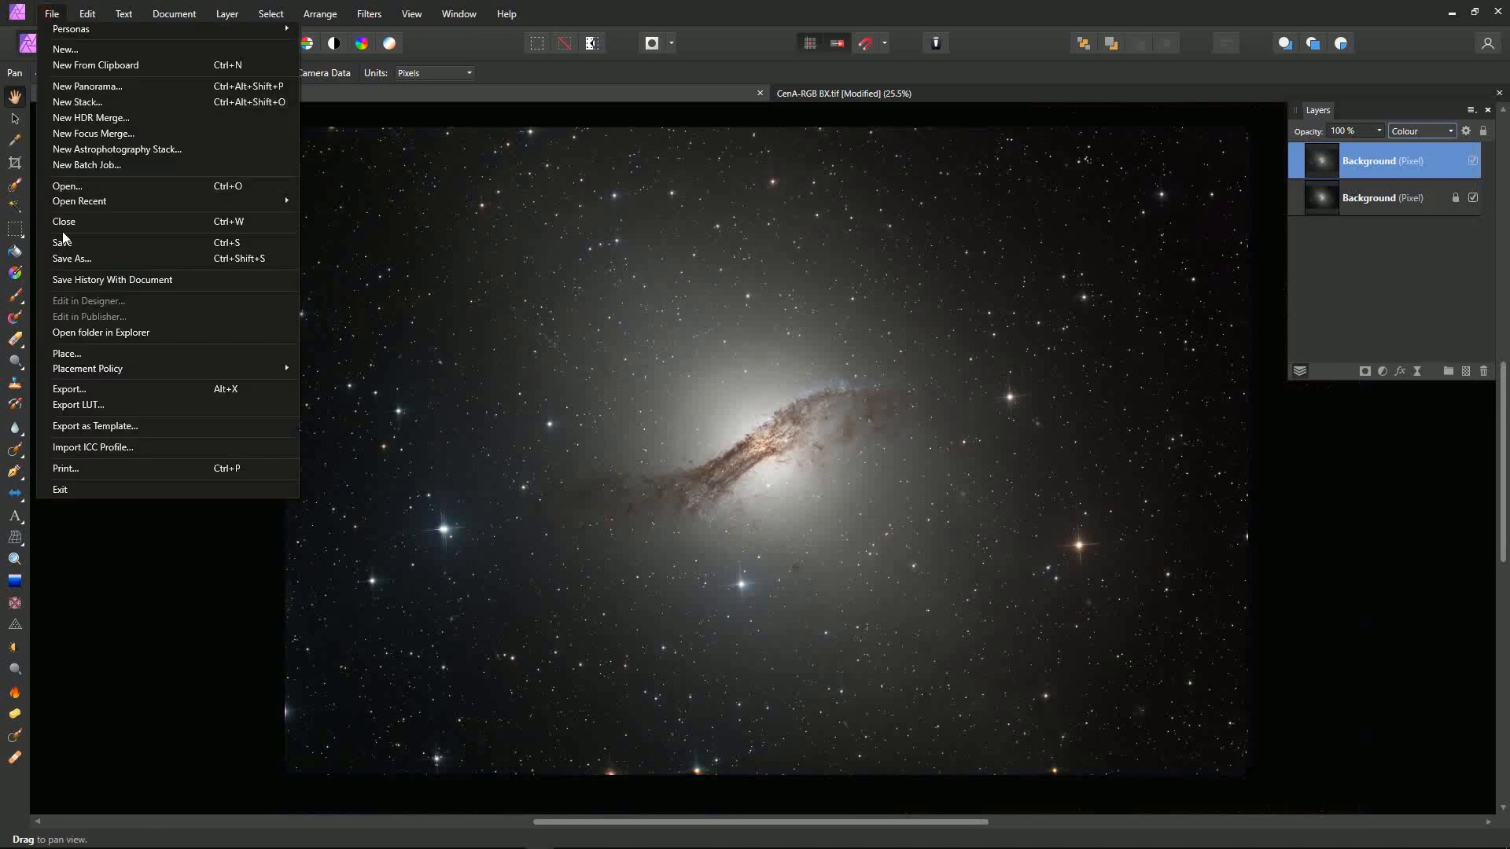
click(71, 259)
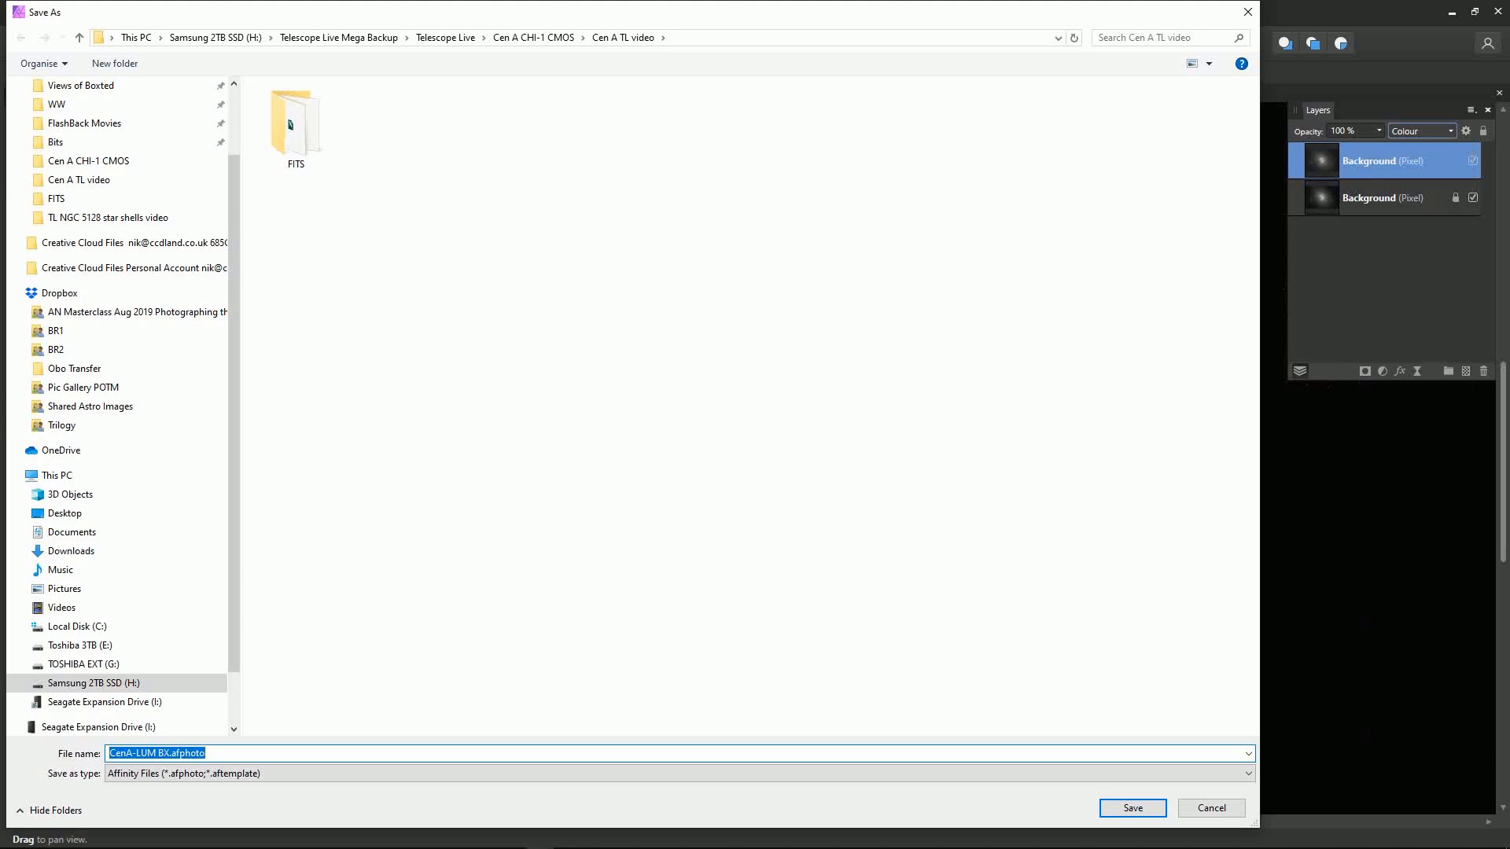
text(Cen A LRGB)
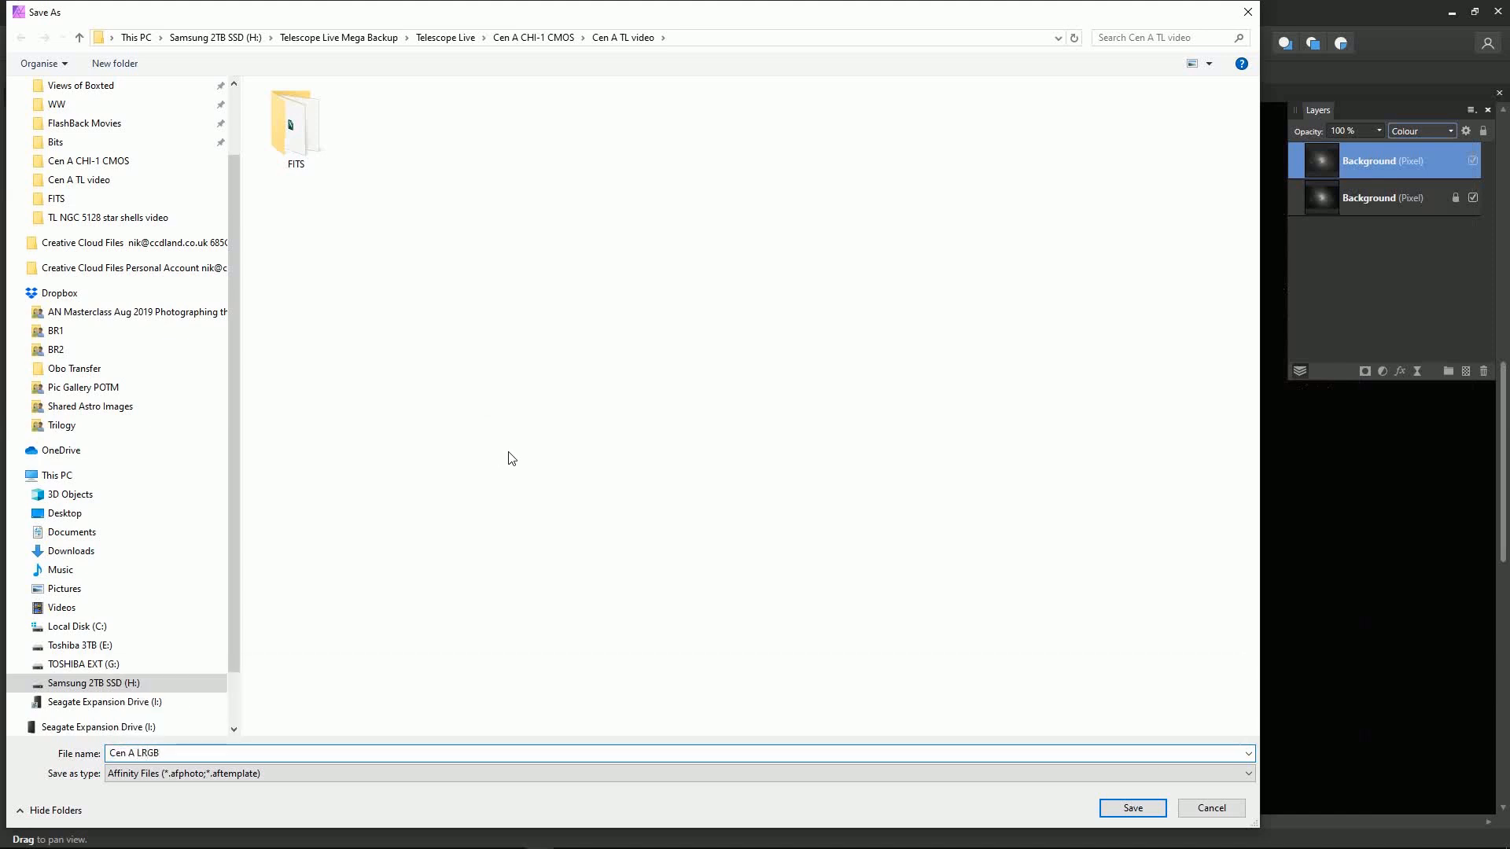
click(1133, 807)
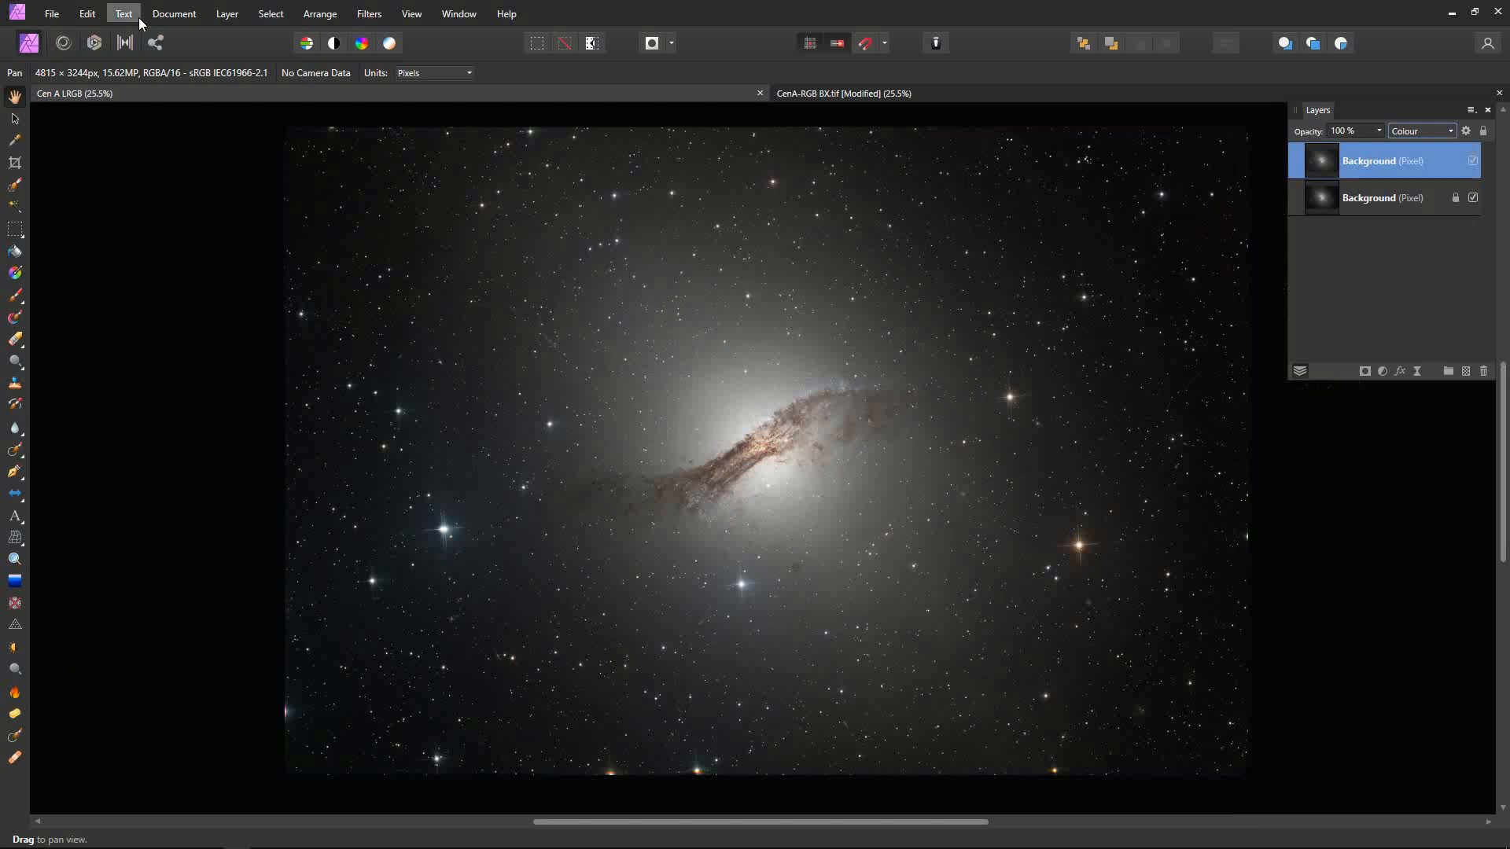
Flatten the LRGB document and export it as a 16-bit RGB TIFF named Temp 1
click(174, 14)
click(182, 302)
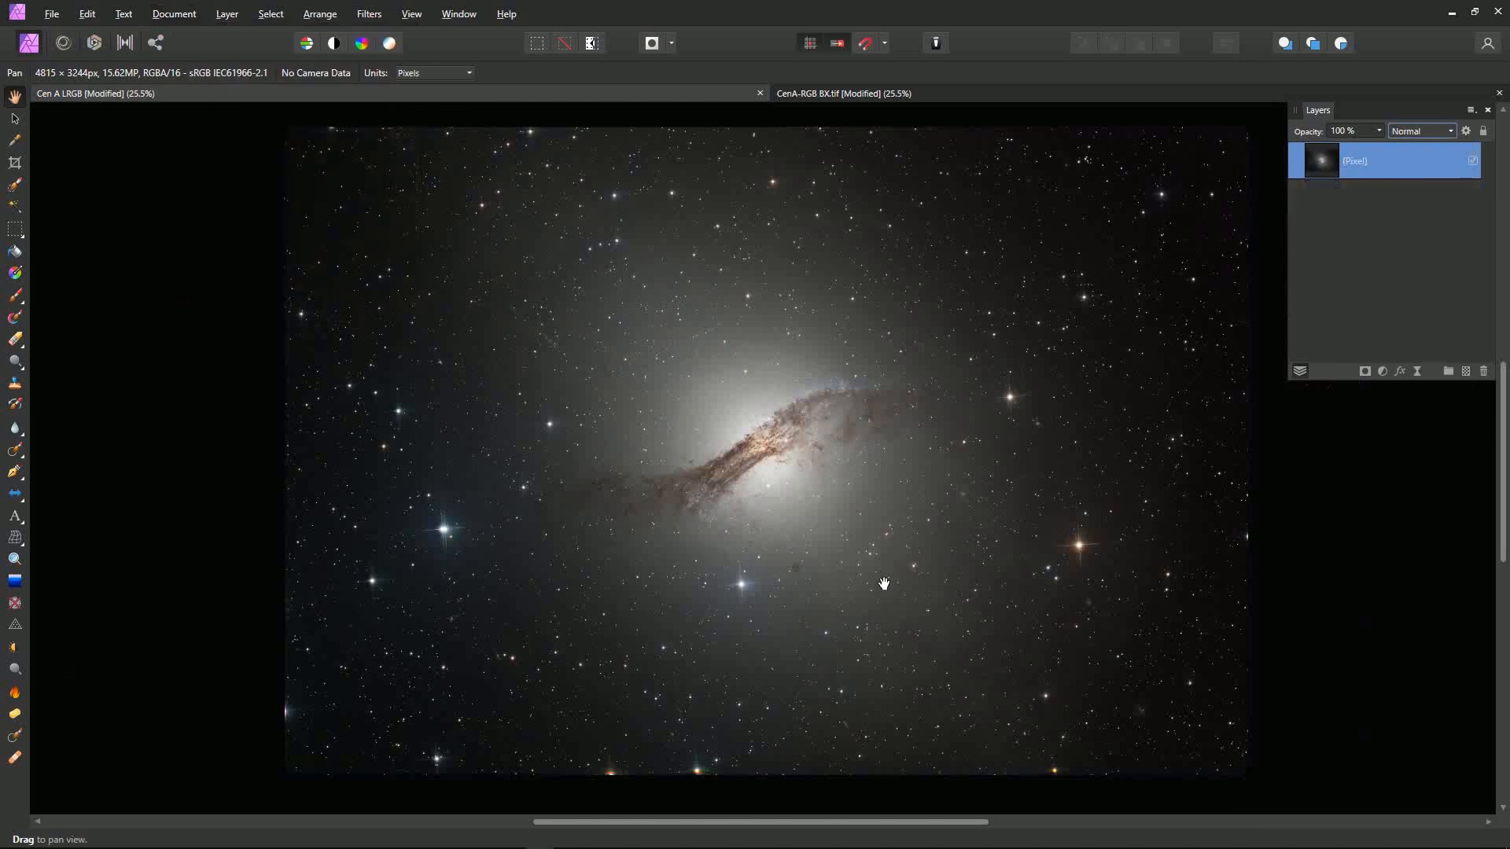
key(ctrl+alt+shift+s)
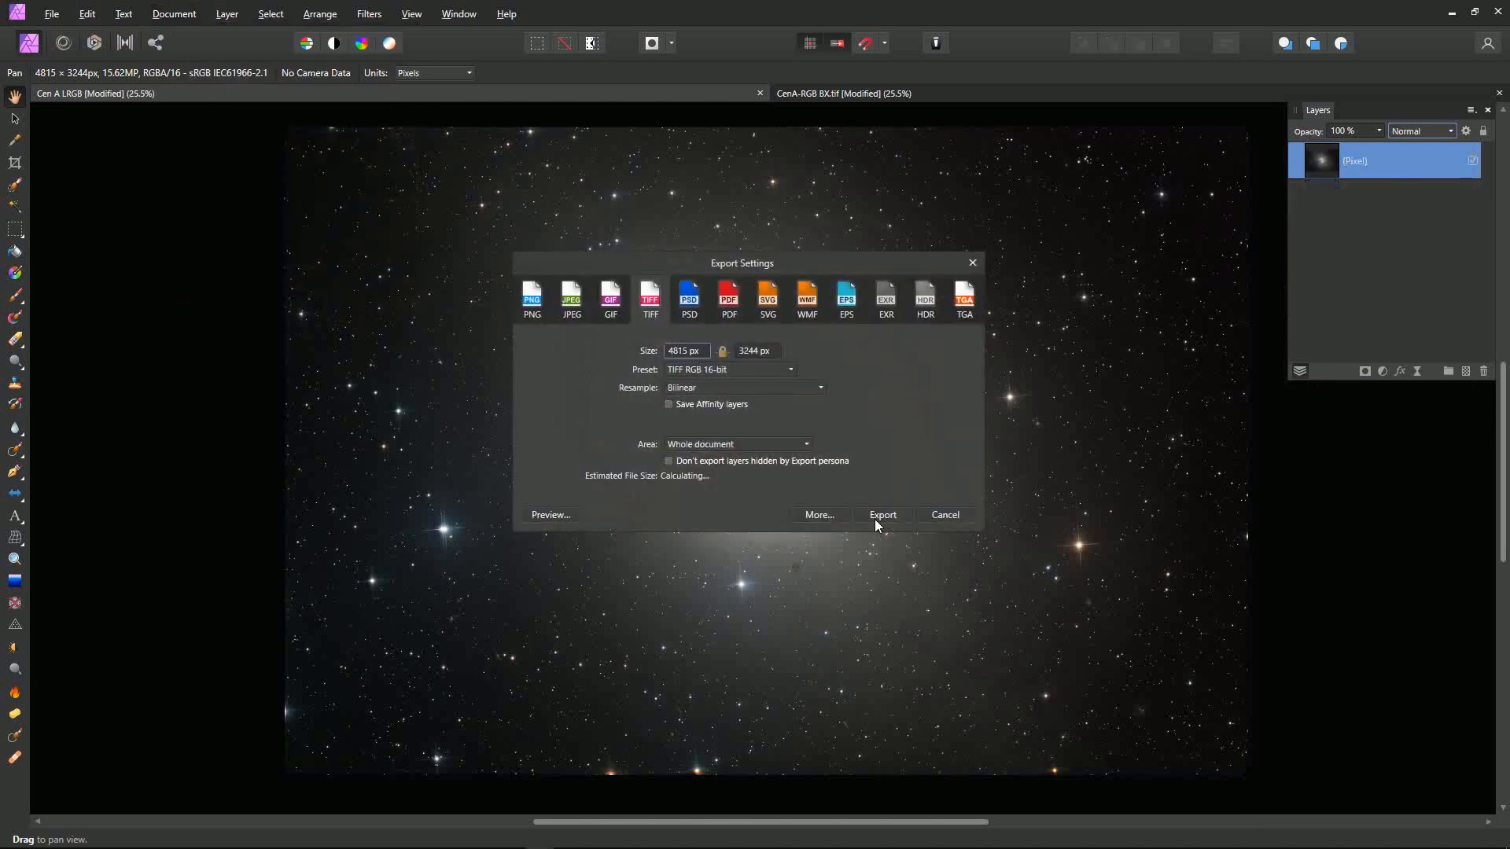
click(873, 518)
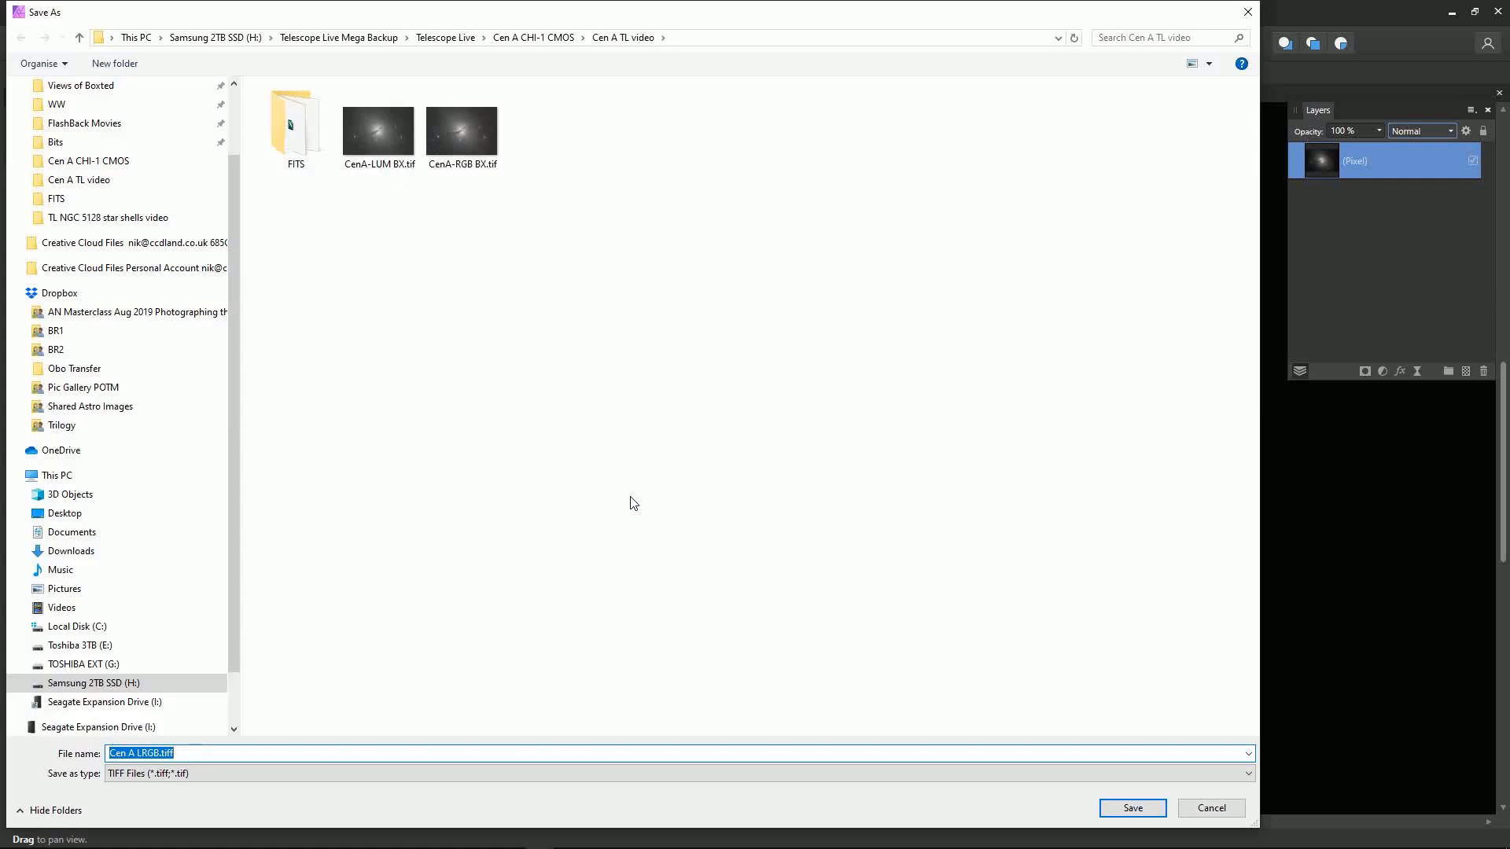
text(Tem)
click(1137, 807)
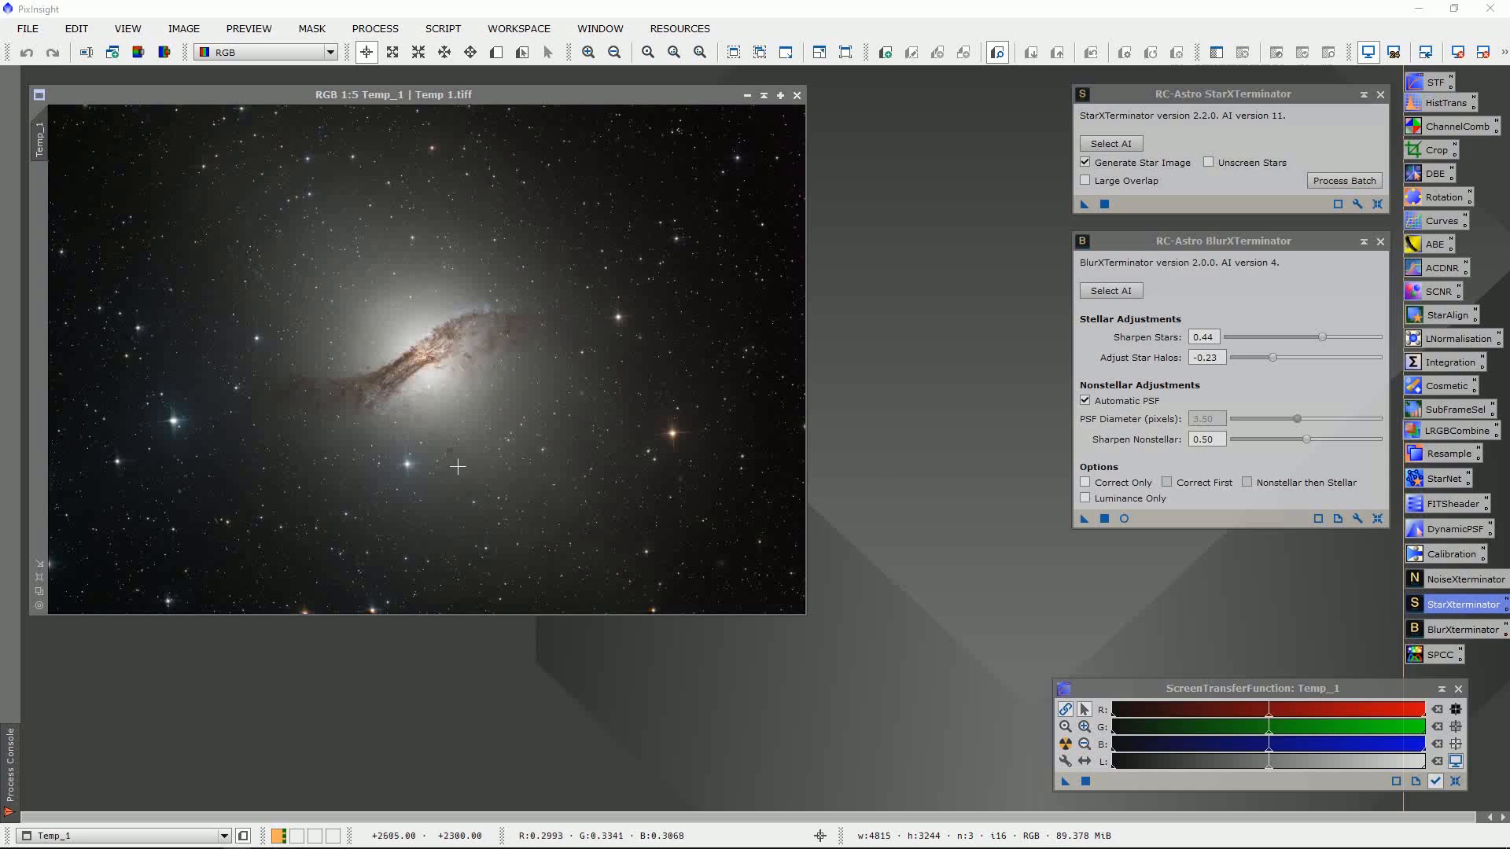
In PixInsight, run StarXTerminator on Temp_1 to generate a separate star image, and move that image clear of the starless one
click(1140, 95)
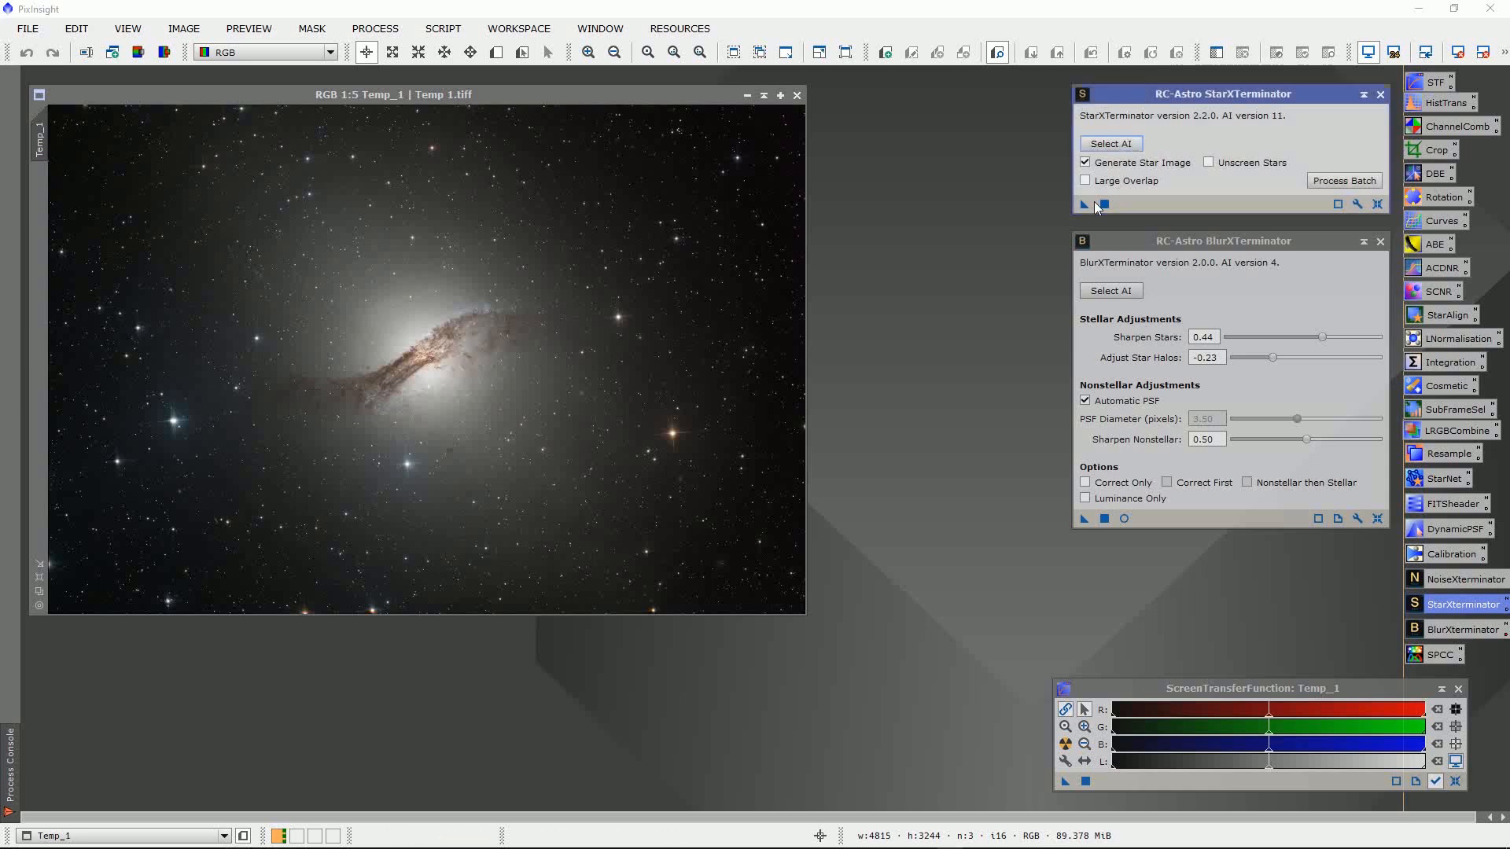
drag(1082, 206, 456, 346)
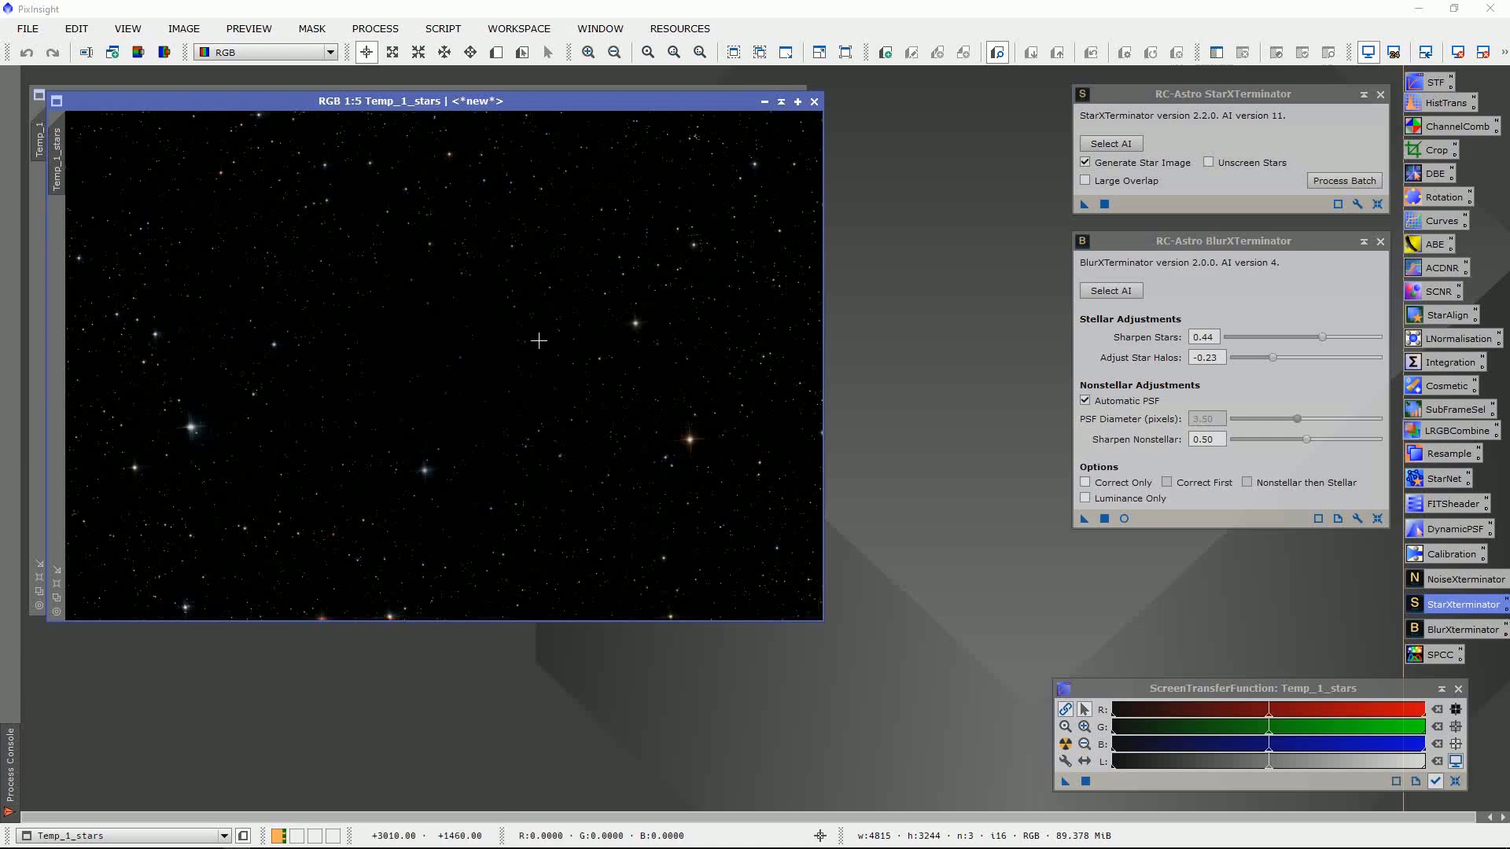
drag(470, 106, 536, 230)
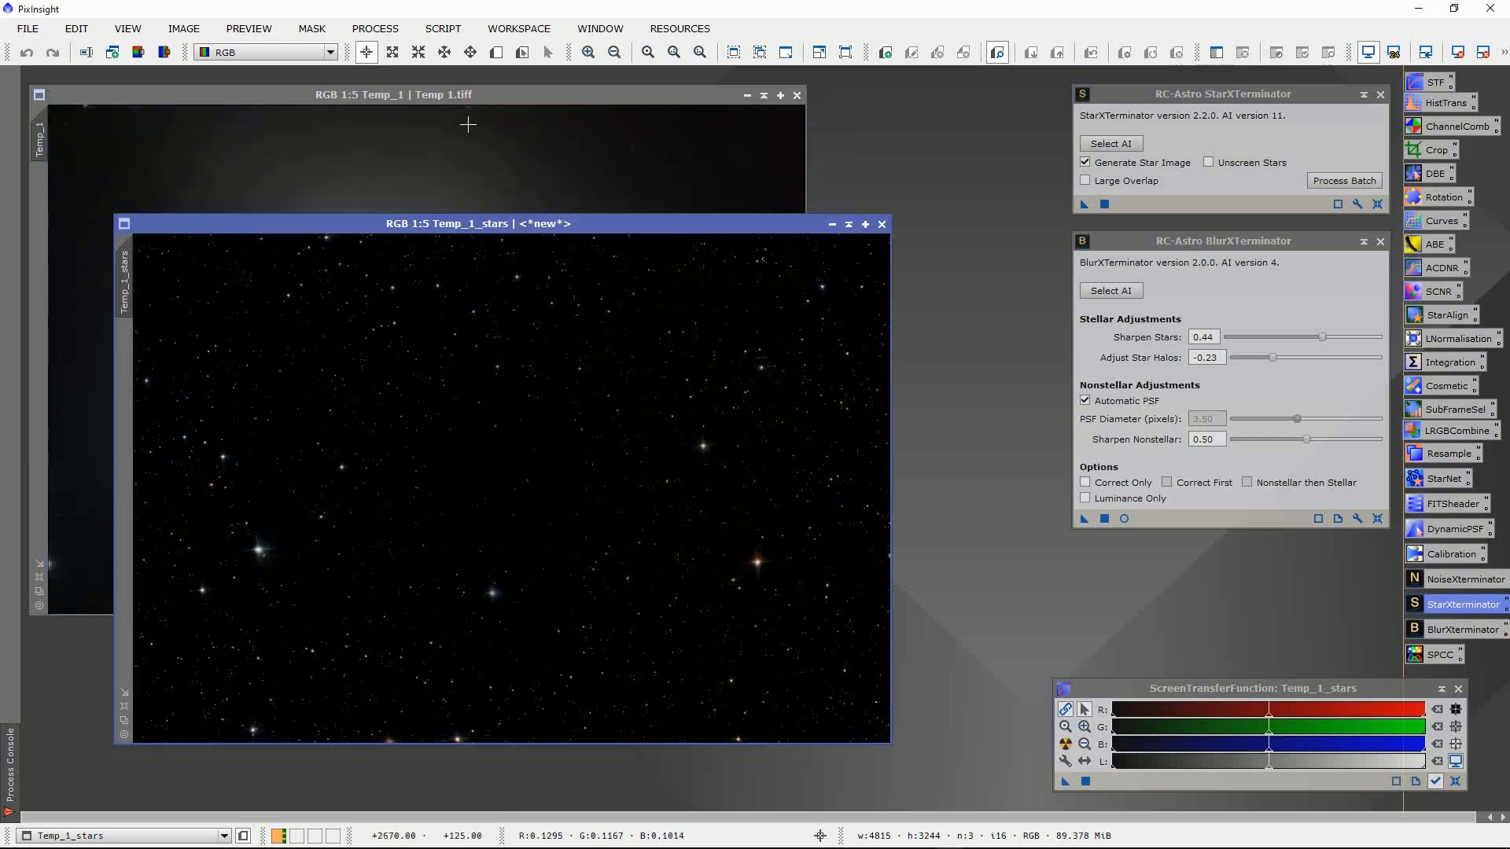
Save the starless galaxy image over Temp 1.tiff
click(465, 95)
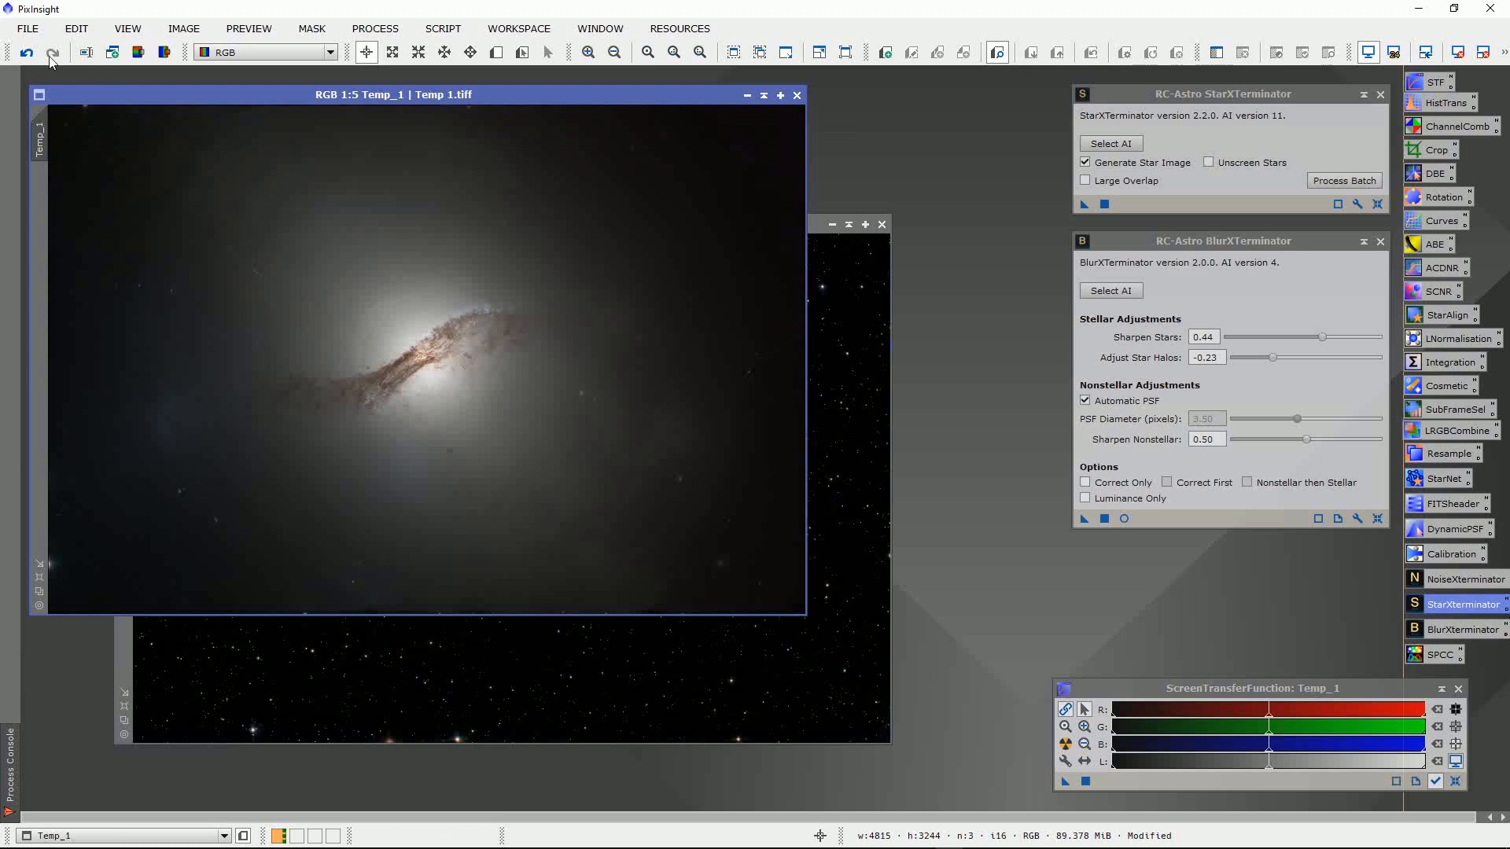
click(28, 28)
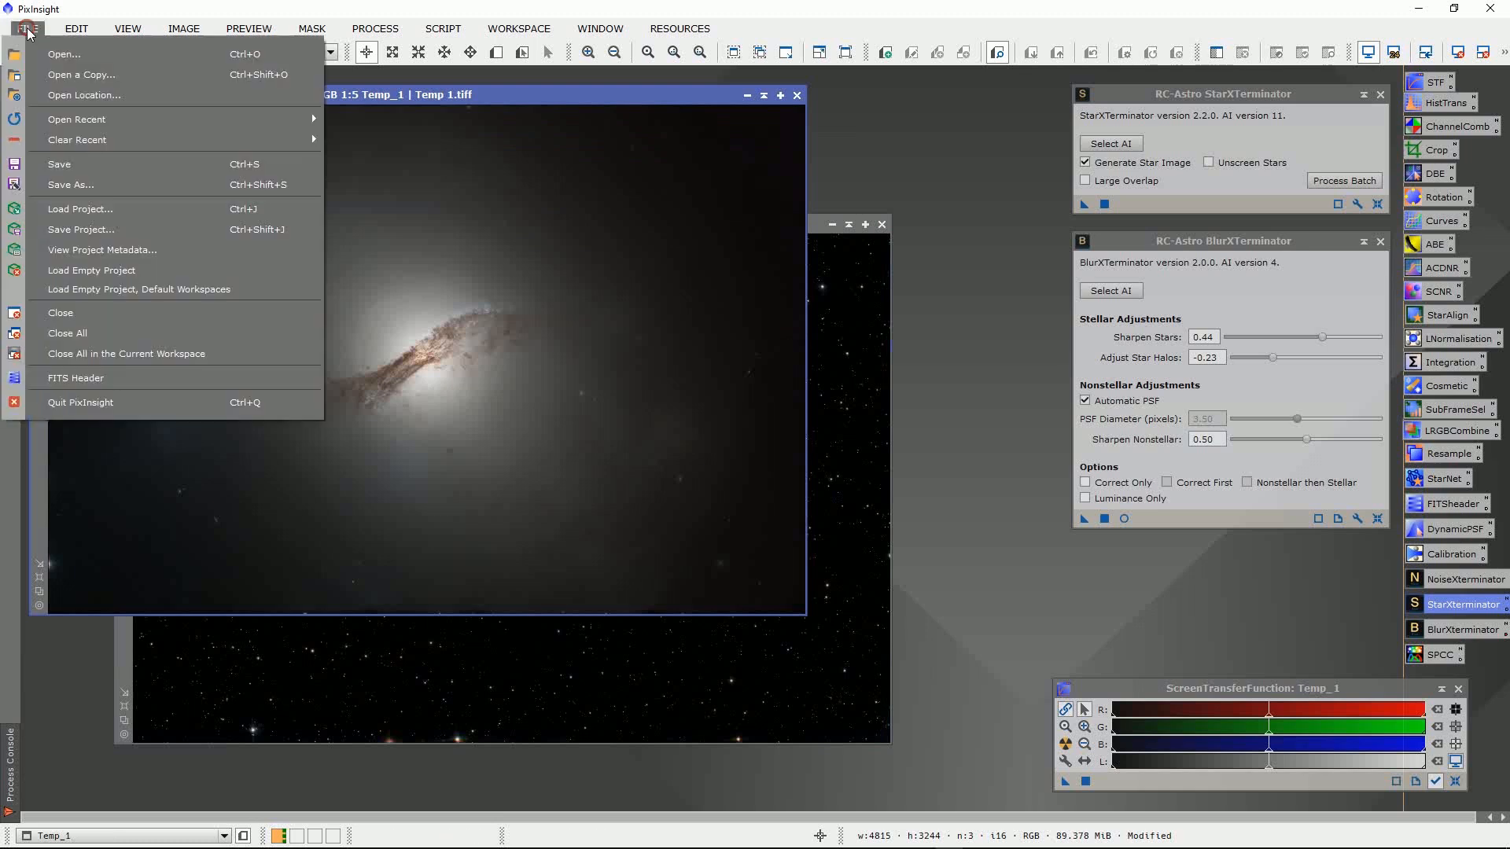
click(71, 162)
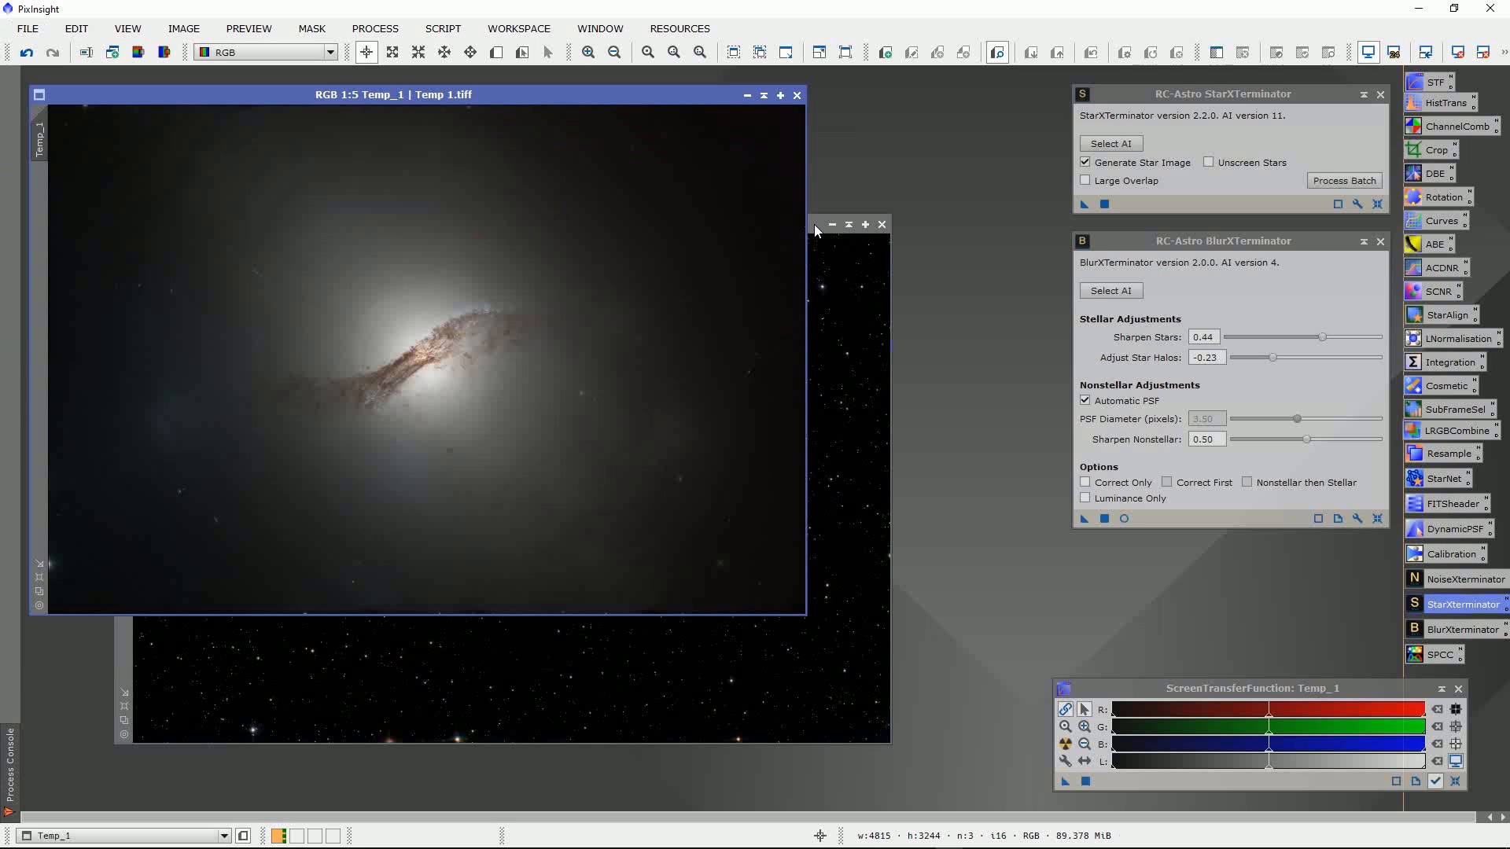
Save the separated star image as a 16-bit unsigned TIFF named Stars in the Cen A TL video folder
click(814, 224)
click(22, 29)
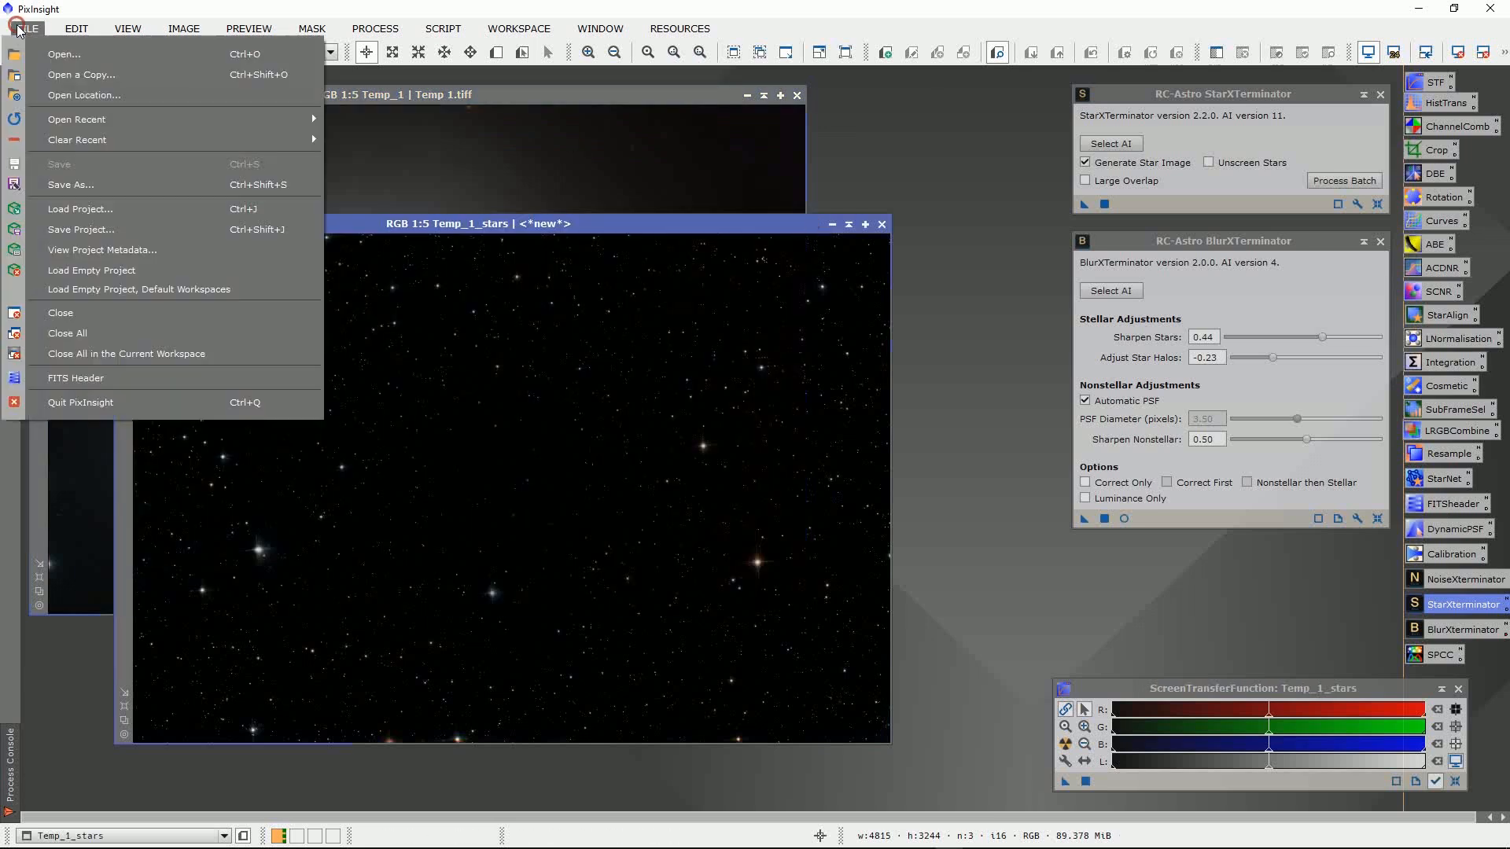
click(71, 184)
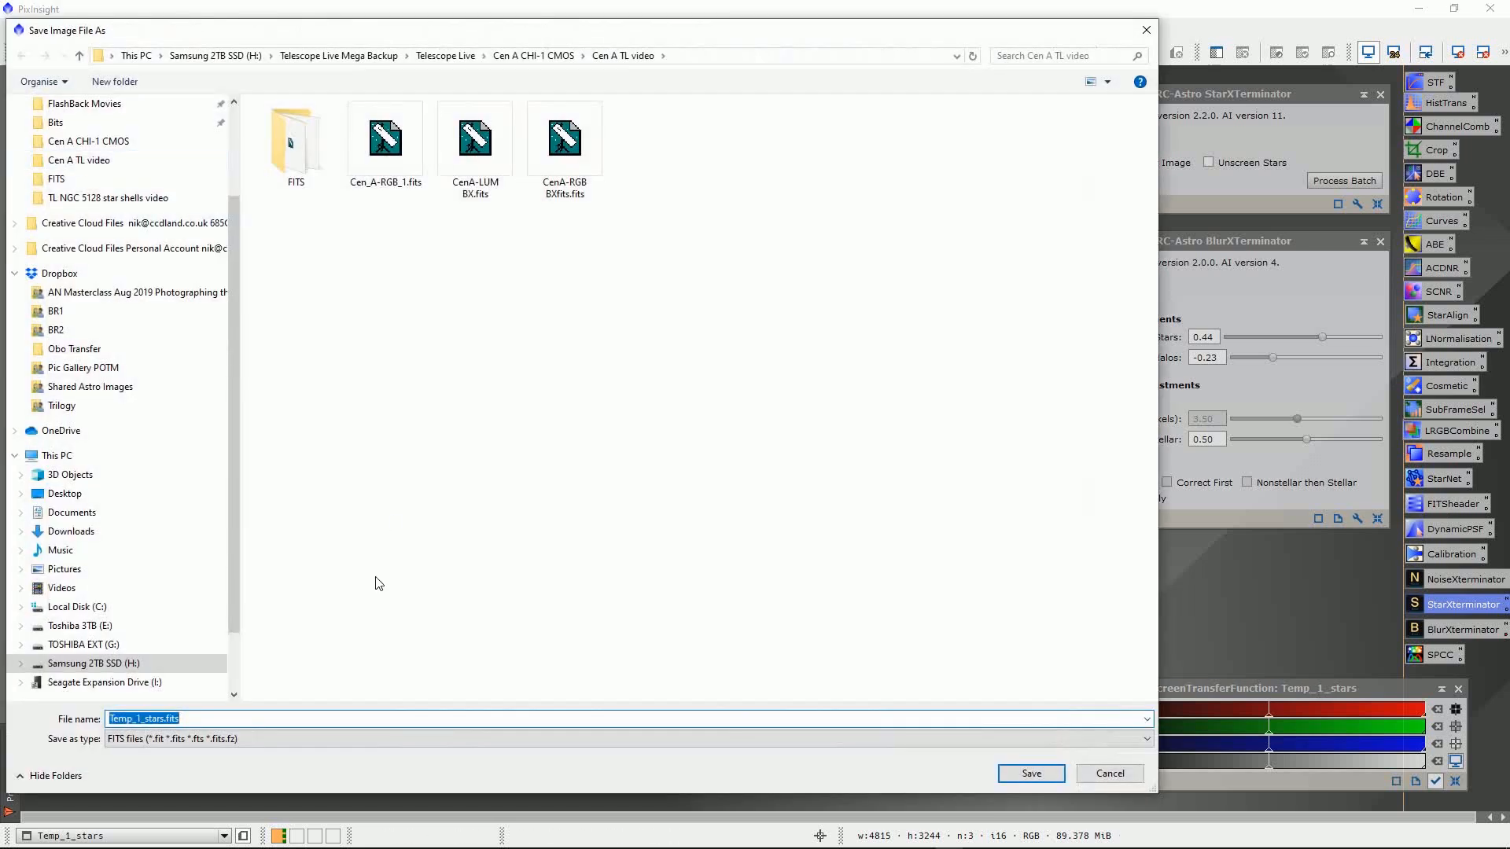
text(Stars)
click(1146, 741)
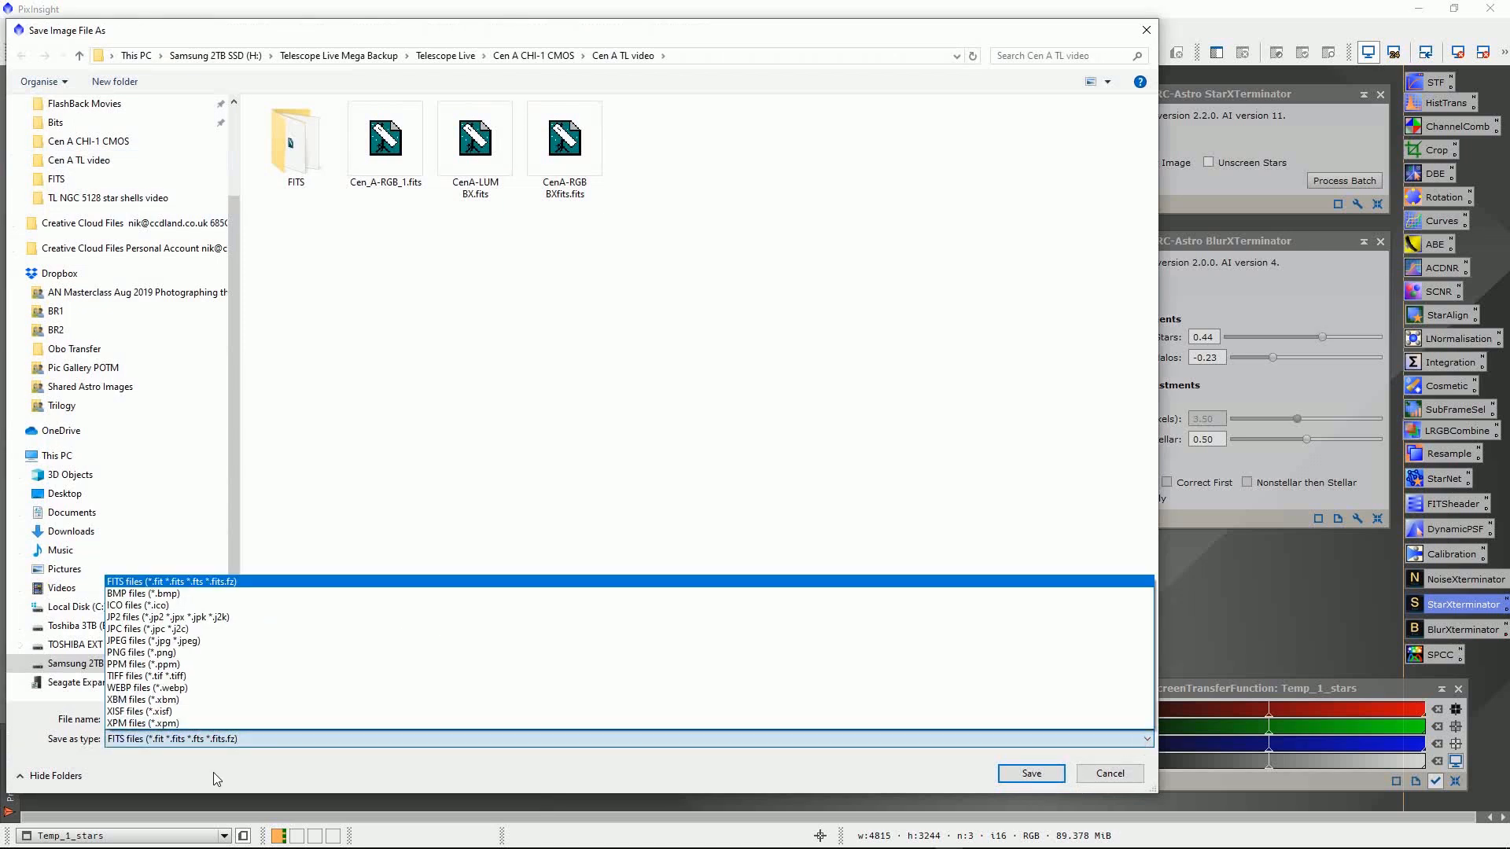
click(158, 686)
click(1029, 773)
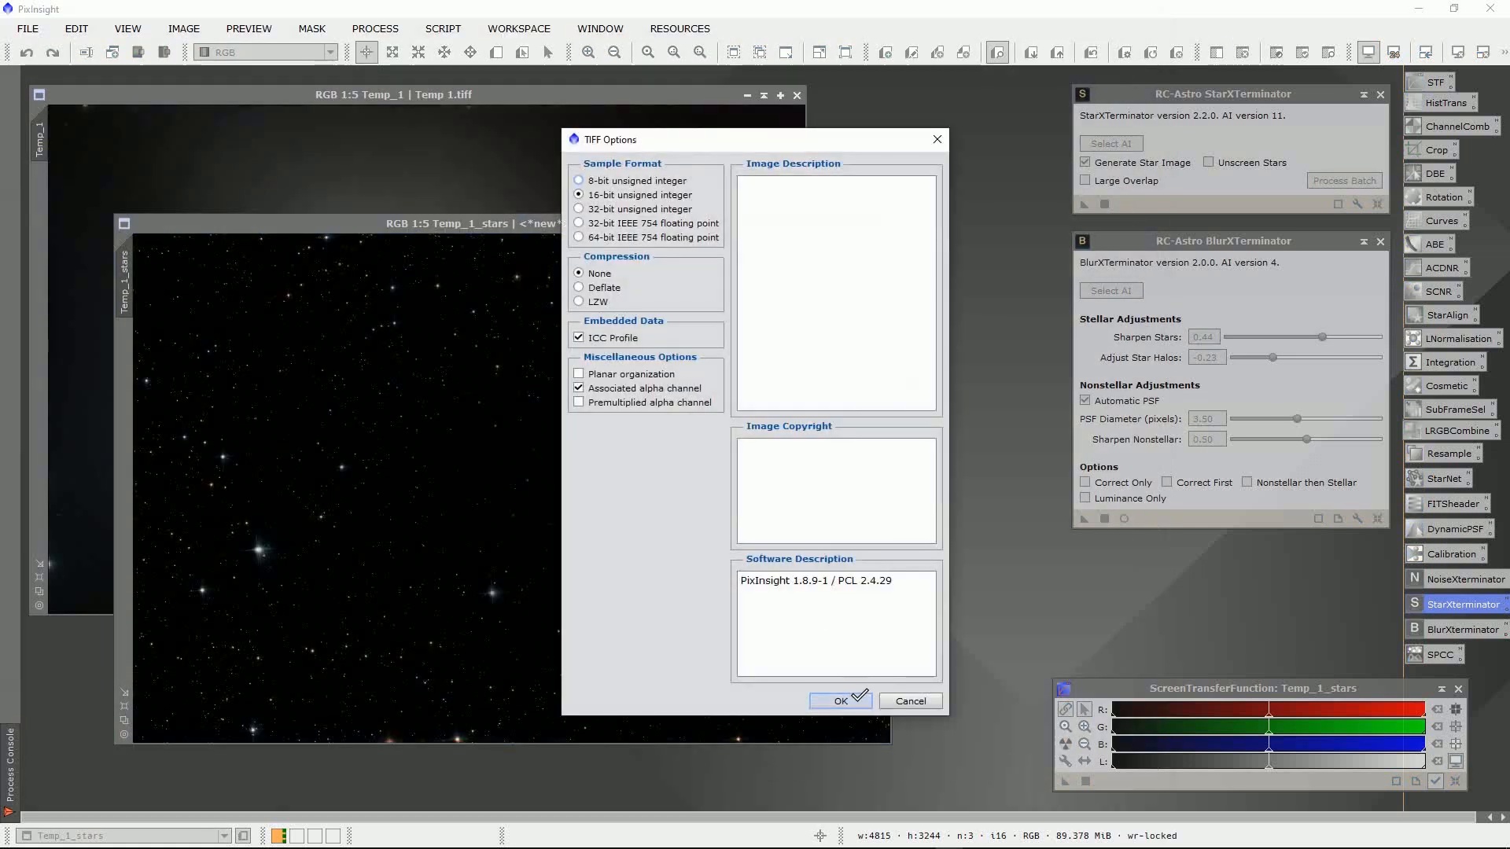
click(841, 700)
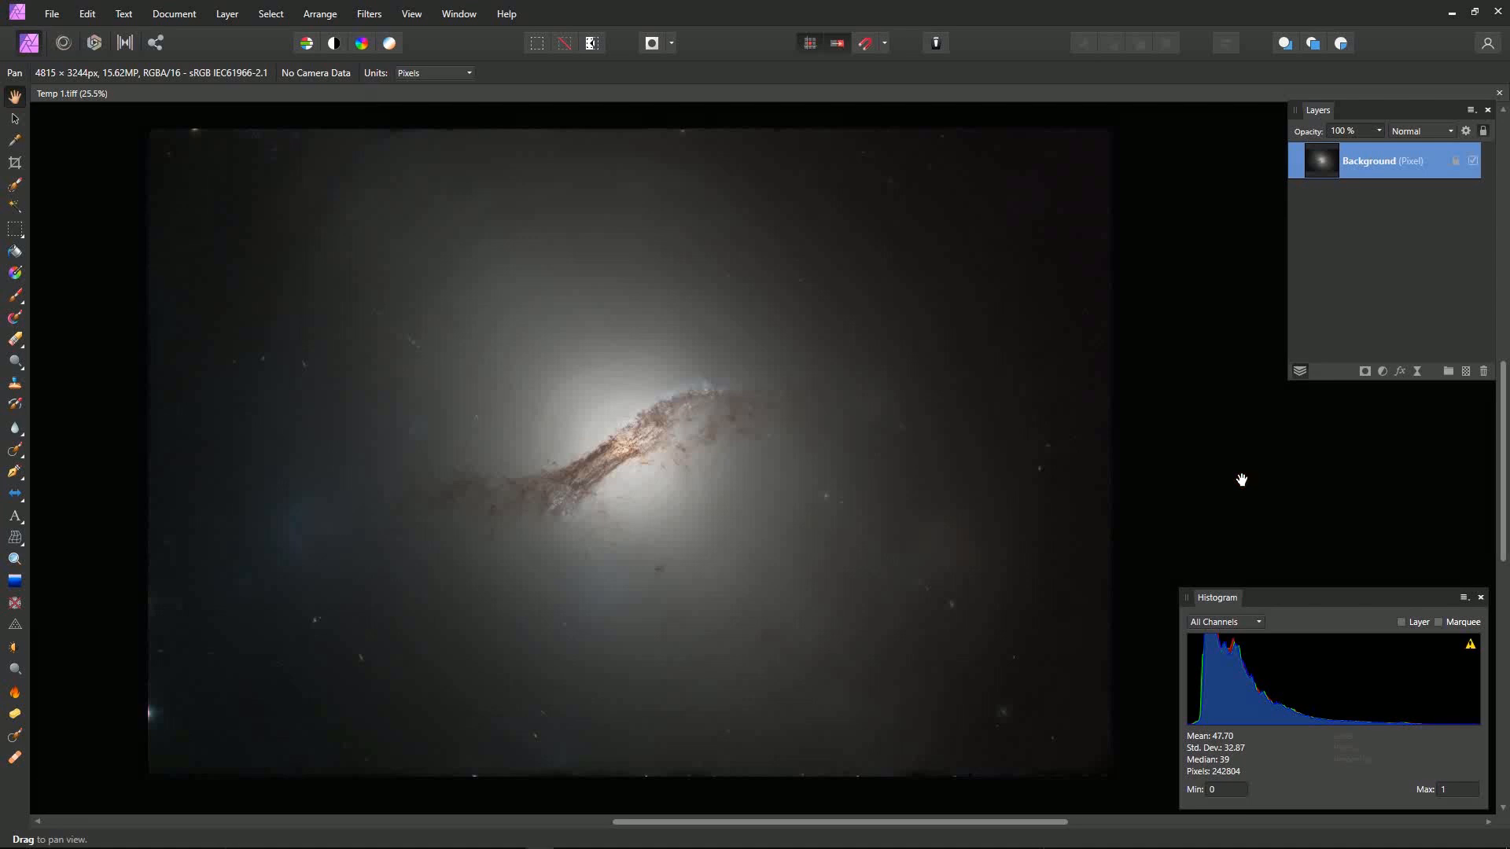
In Affinity Photo, raise the black level of the starless galaxy image slightly with a Levels adjustment and merge it
key(ctrl+l)
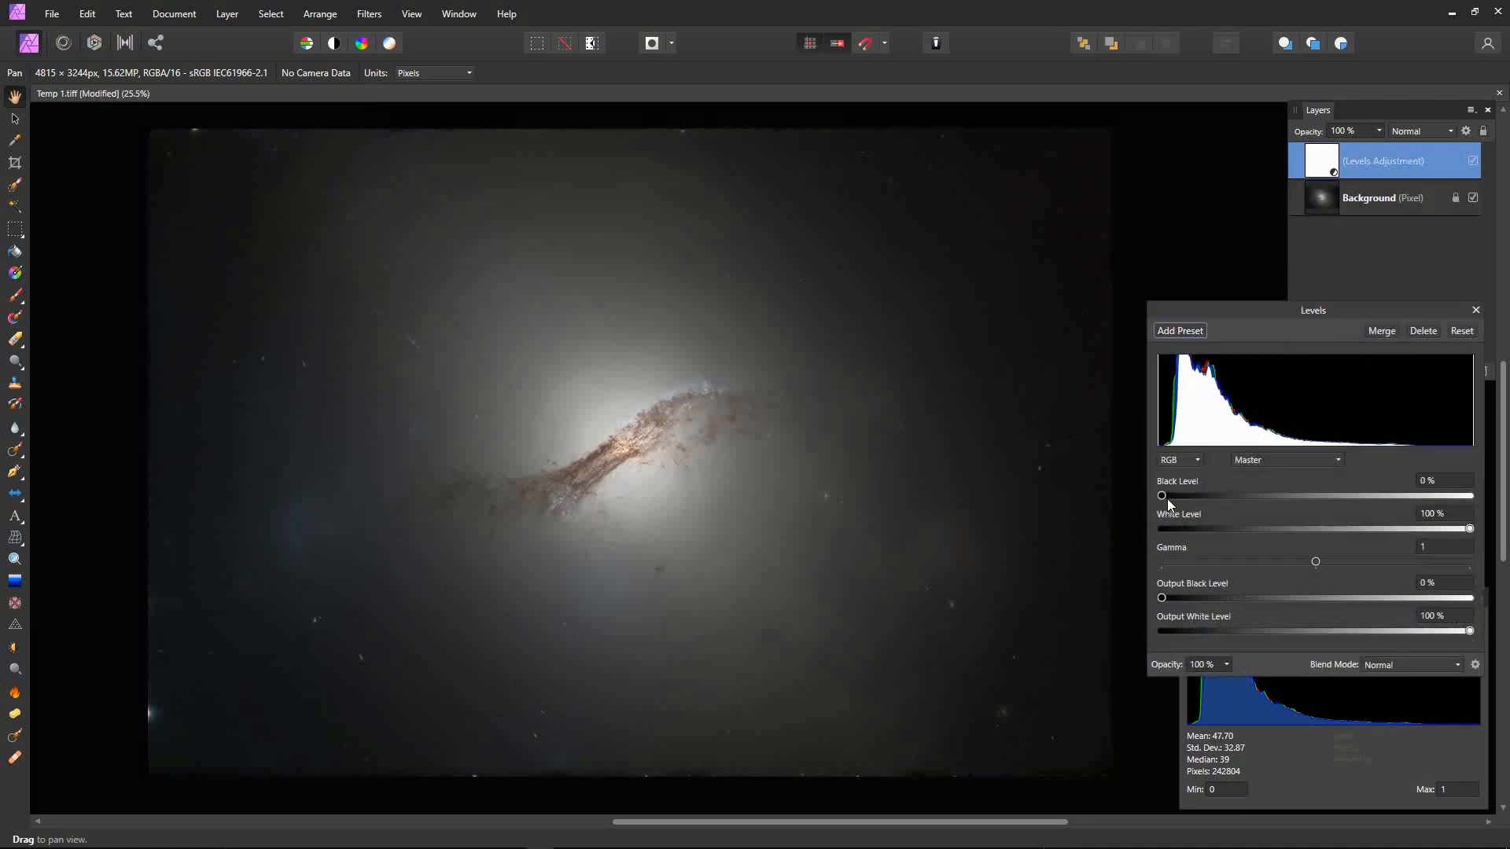
drag(1162, 496, 1166, 496)
click(1383, 332)
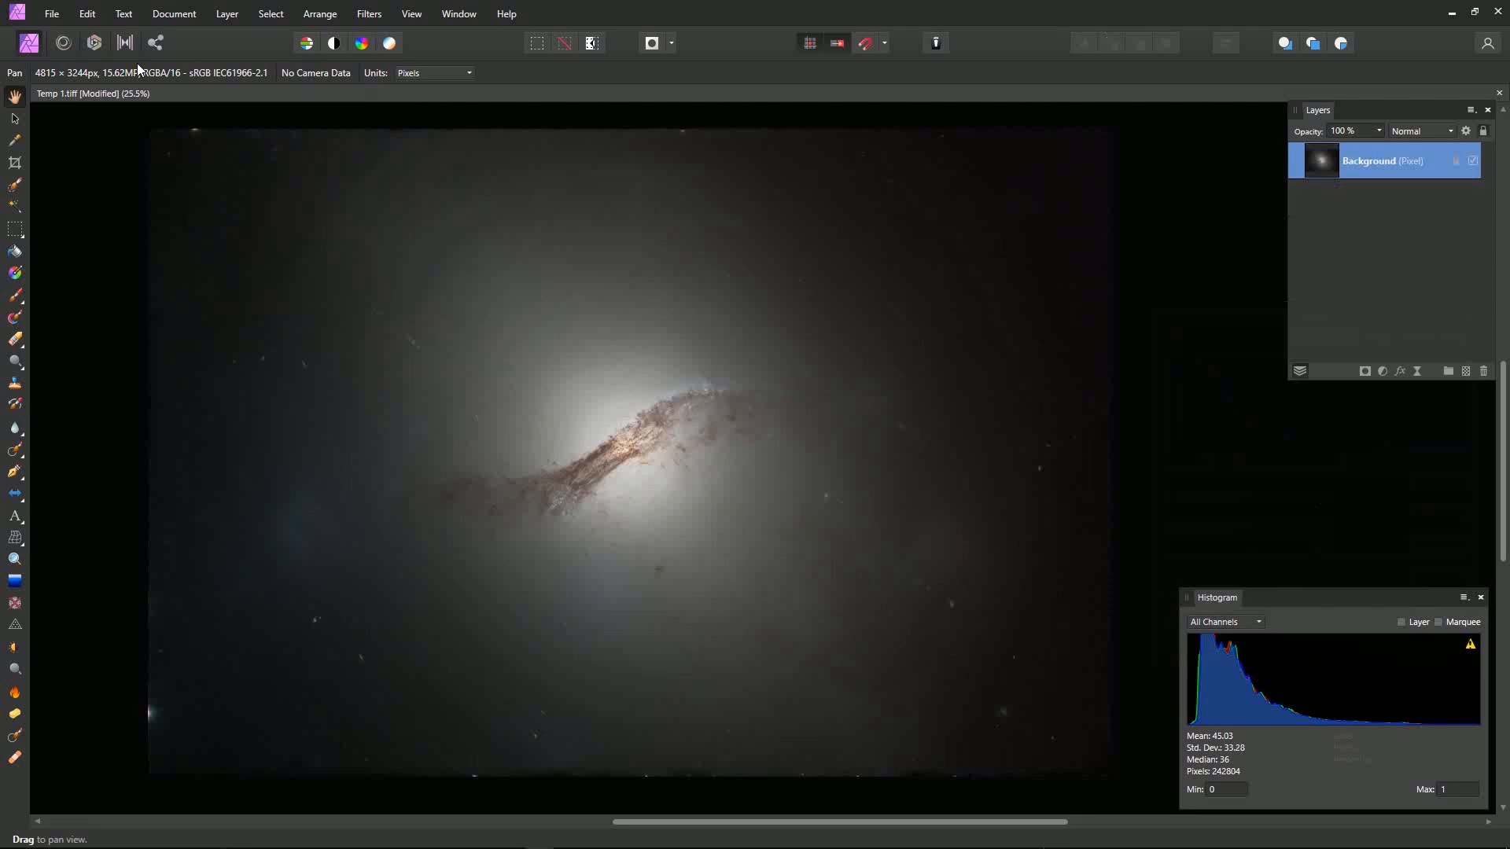
Try tone mapping the whole starless image with Tone Compression 0% and Local Contrast 45%, inspect the dust lane, and discard the attempt
click(126, 43)
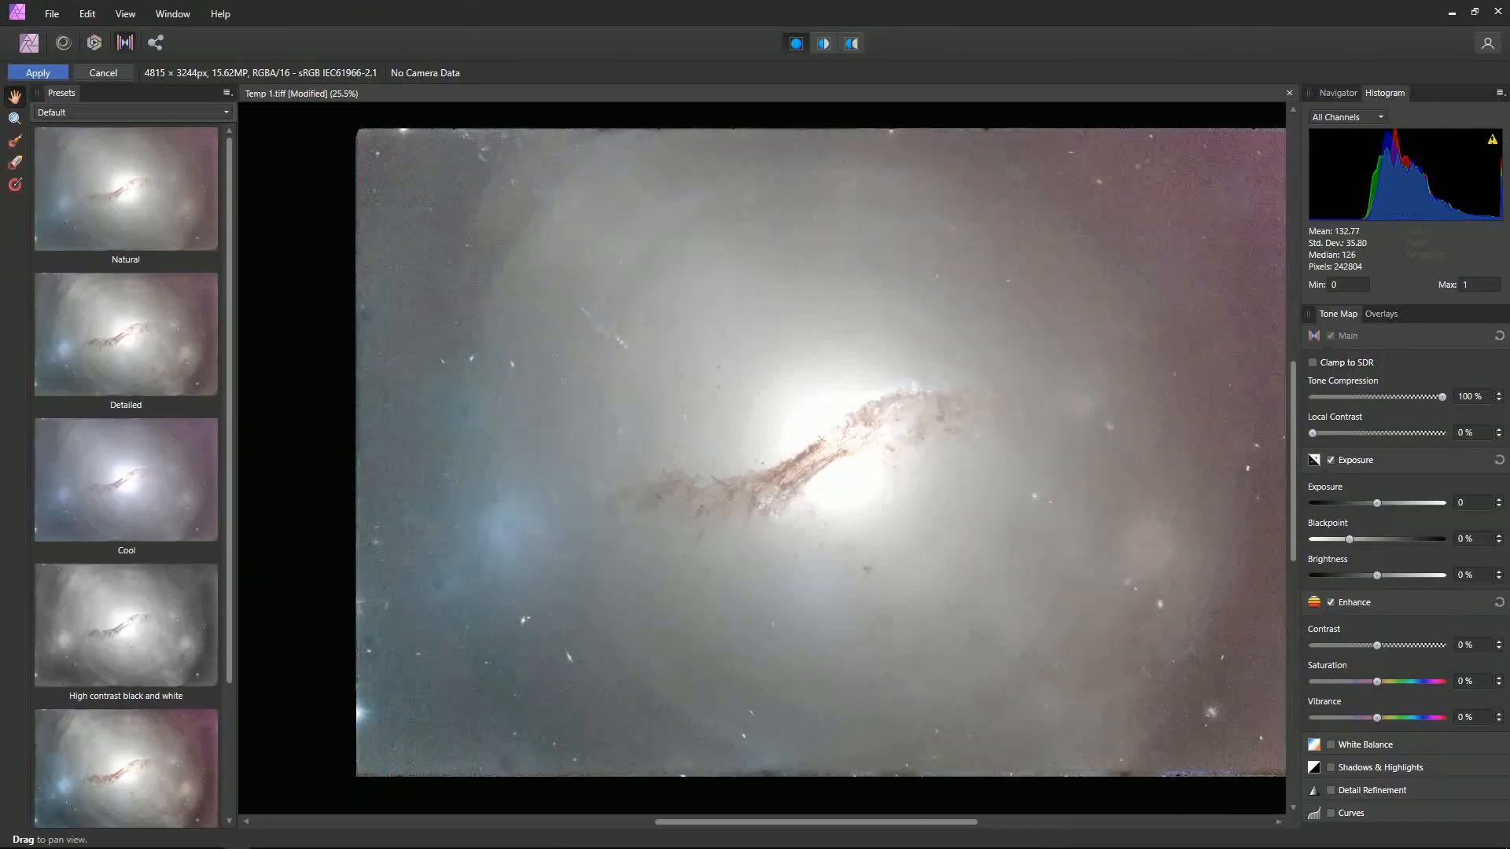
drag(883, 454, 786, 455)
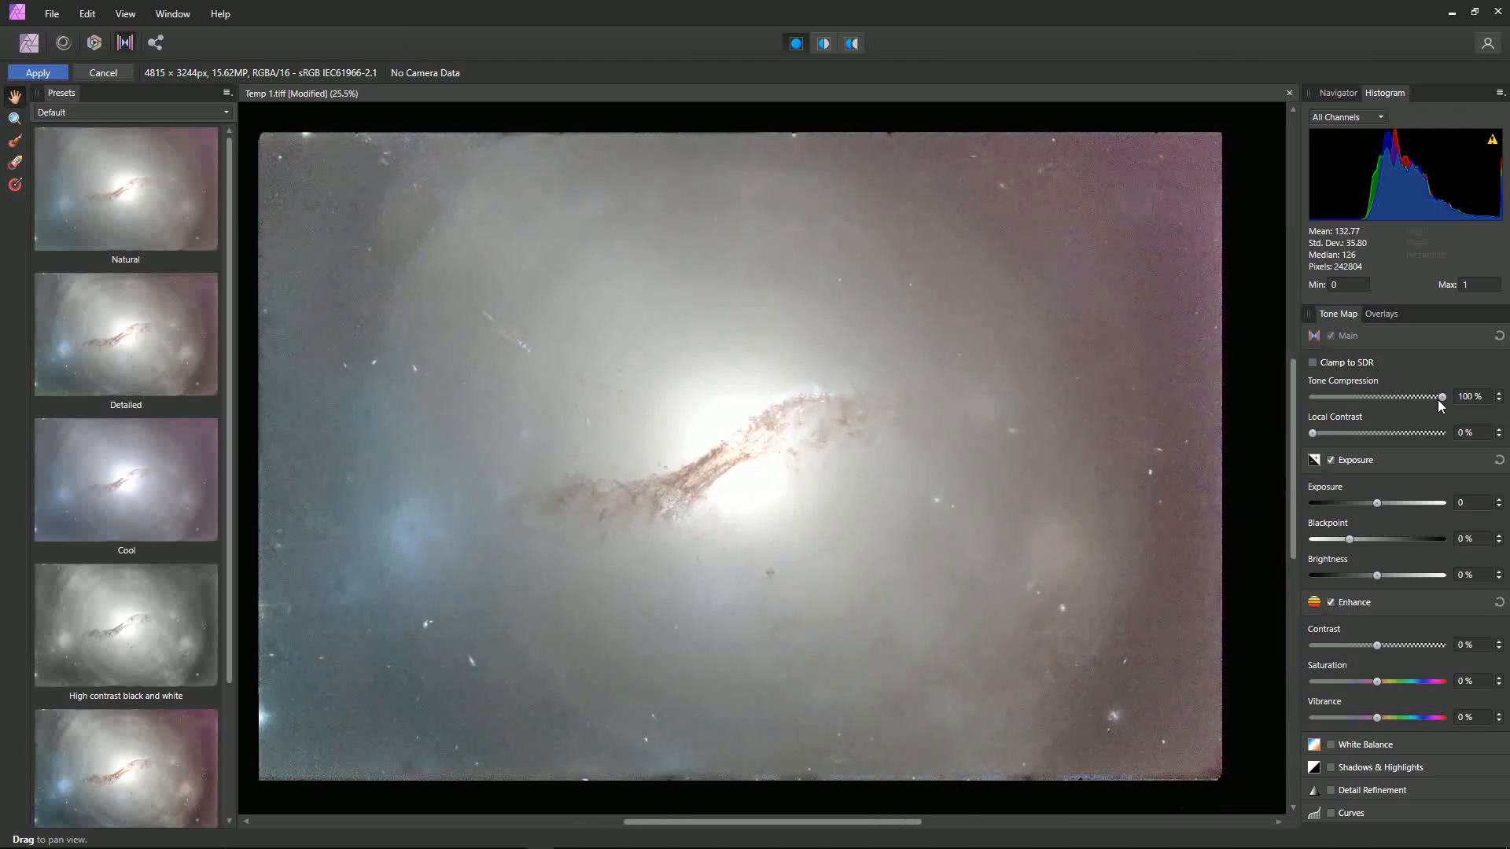
drag(1439, 397, 1306, 409)
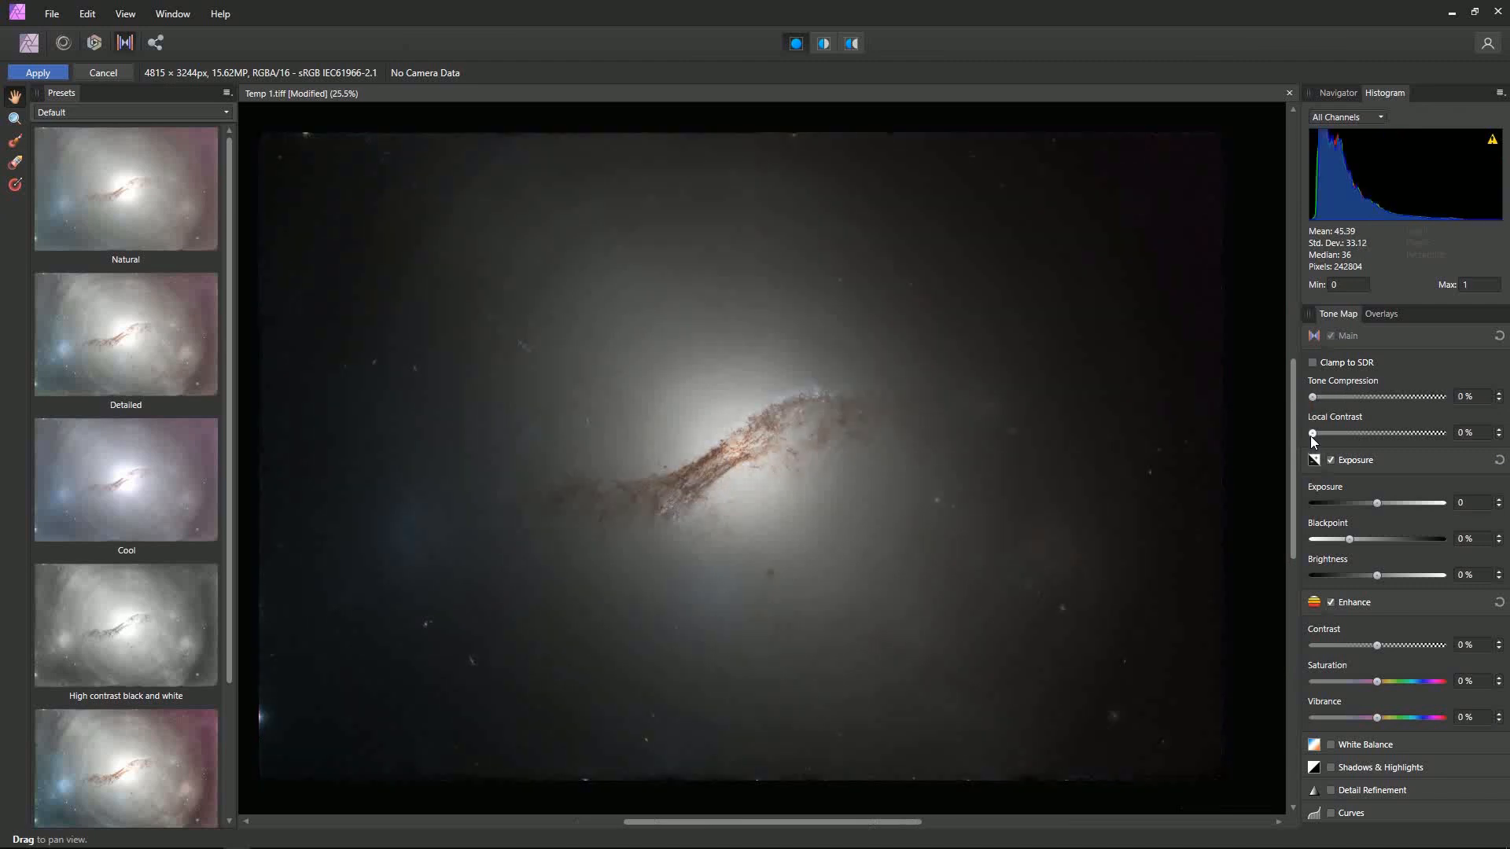
drag(1312, 434, 1330, 440)
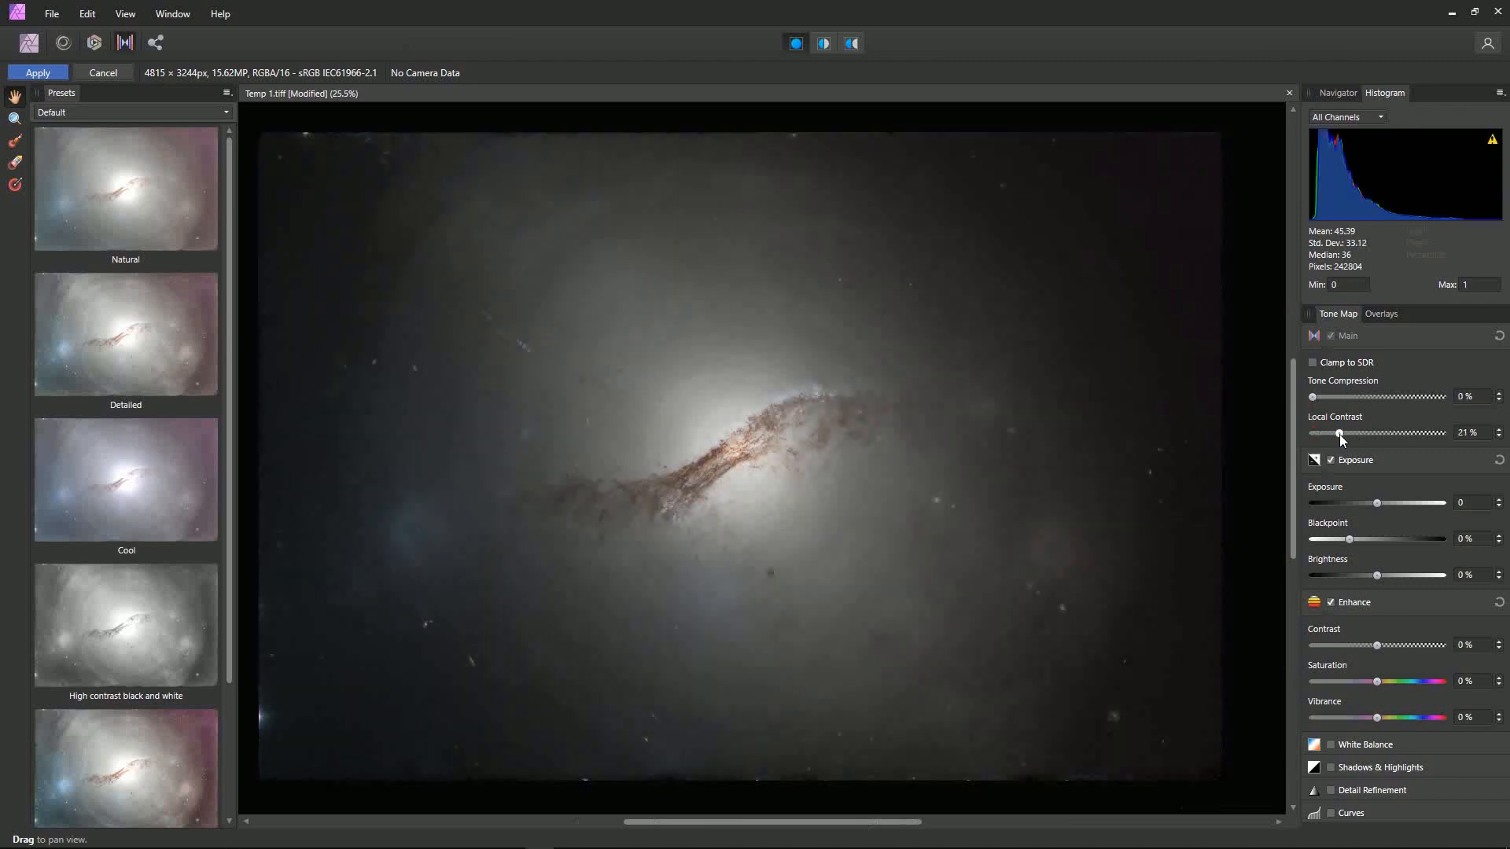
drag(1370, 435, 1370, 438)
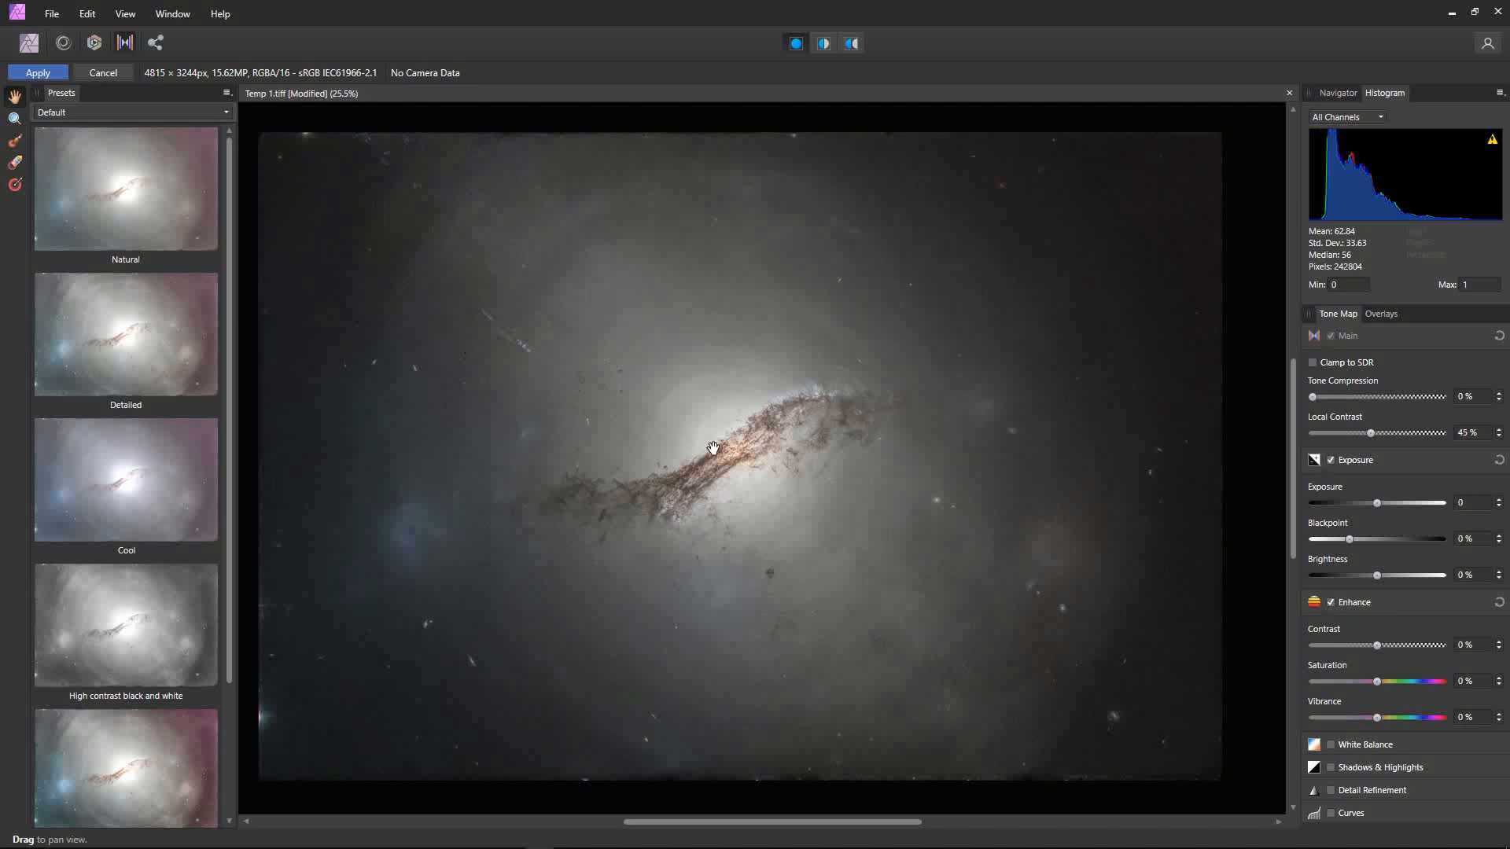
scroll(728, 451, up, 1)
scroll(728, 450, up, 1)
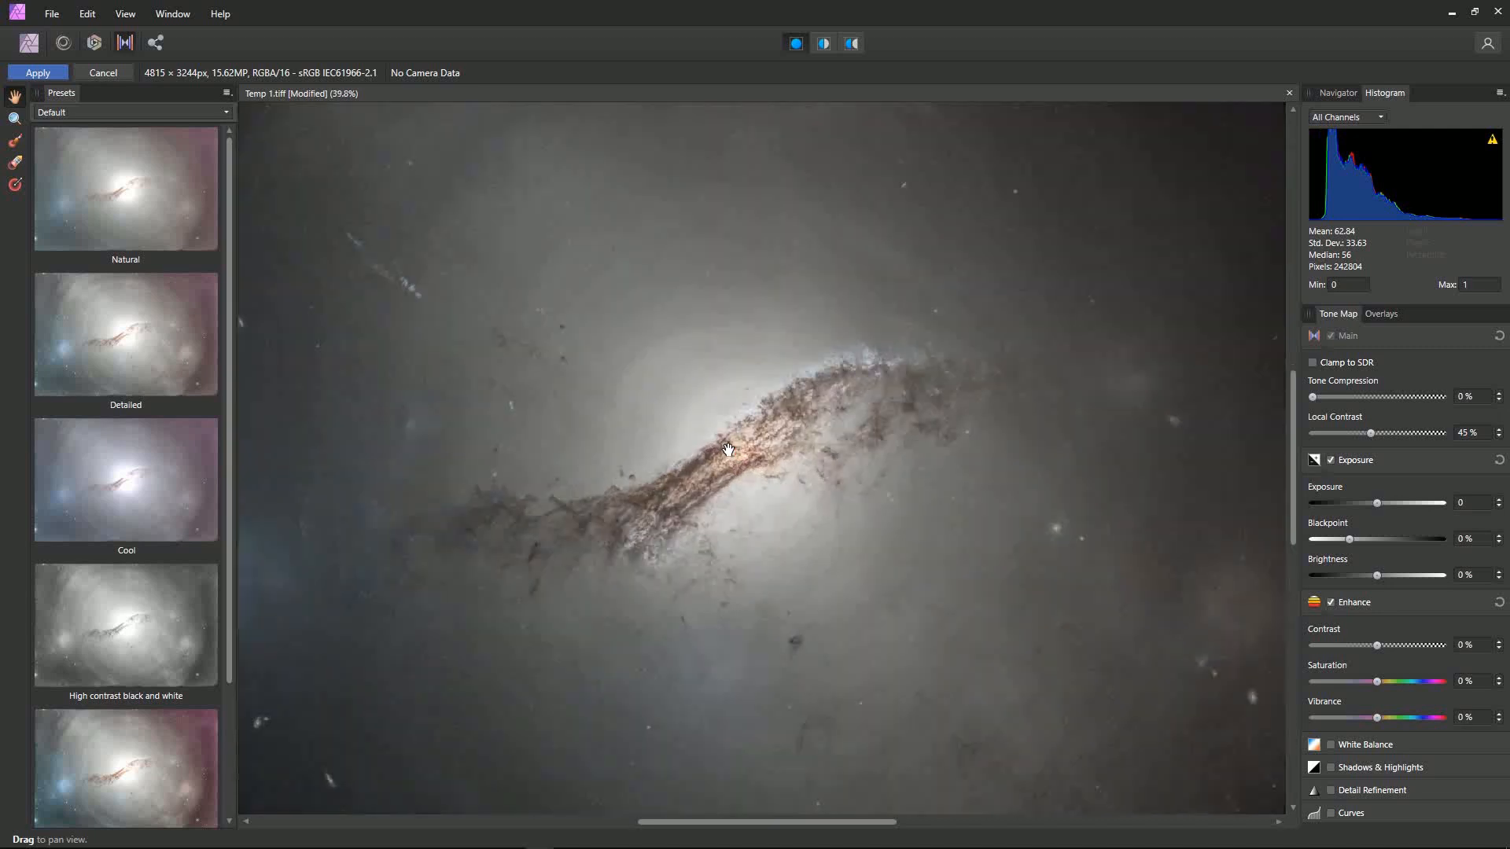
scroll(728, 450, down, 1)
scroll(728, 449, down, 1)
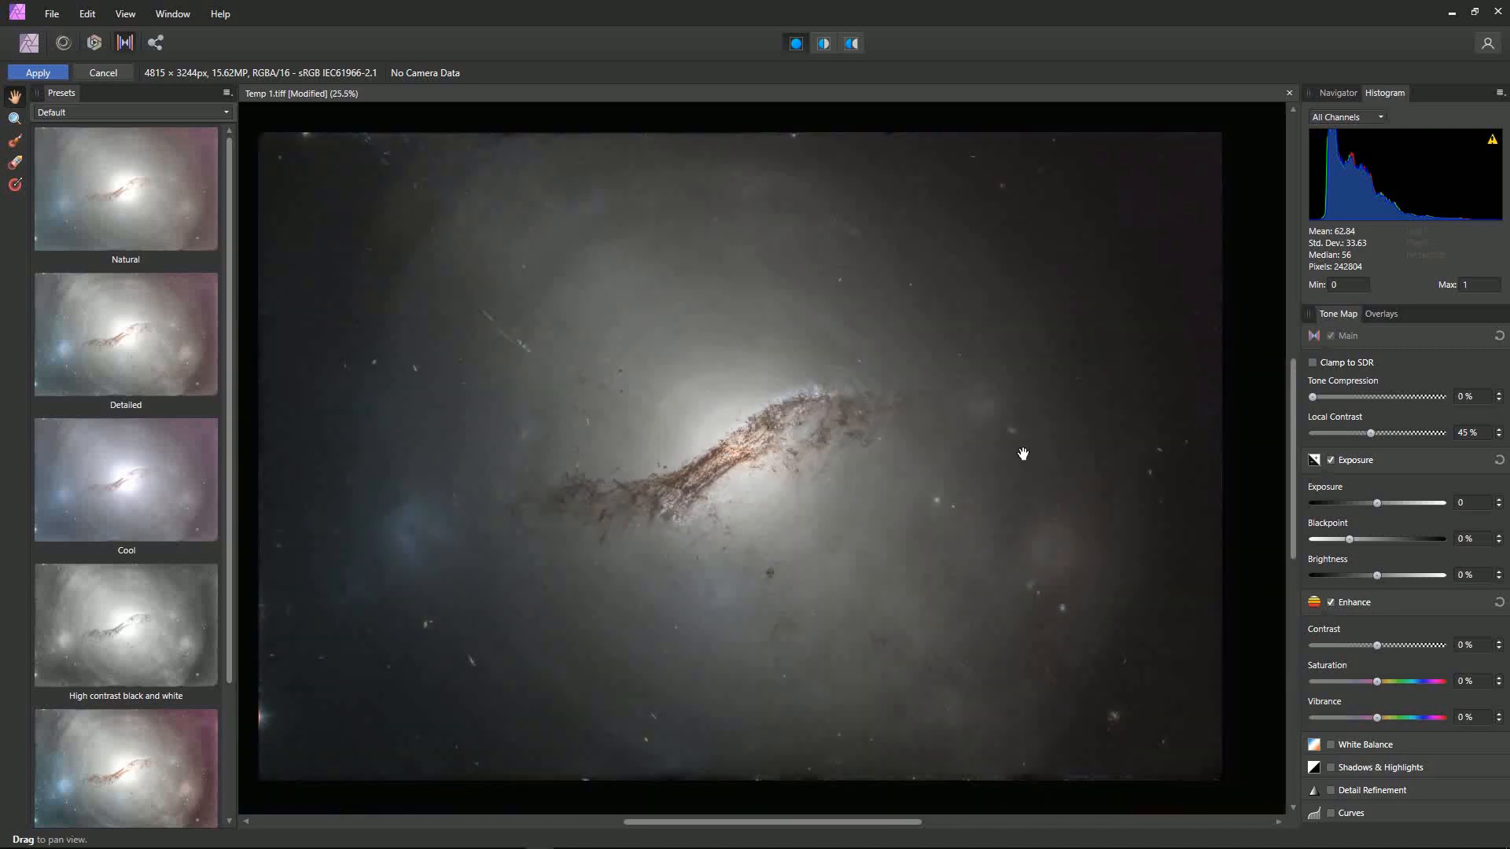
scroll(711, 476, up, 3)
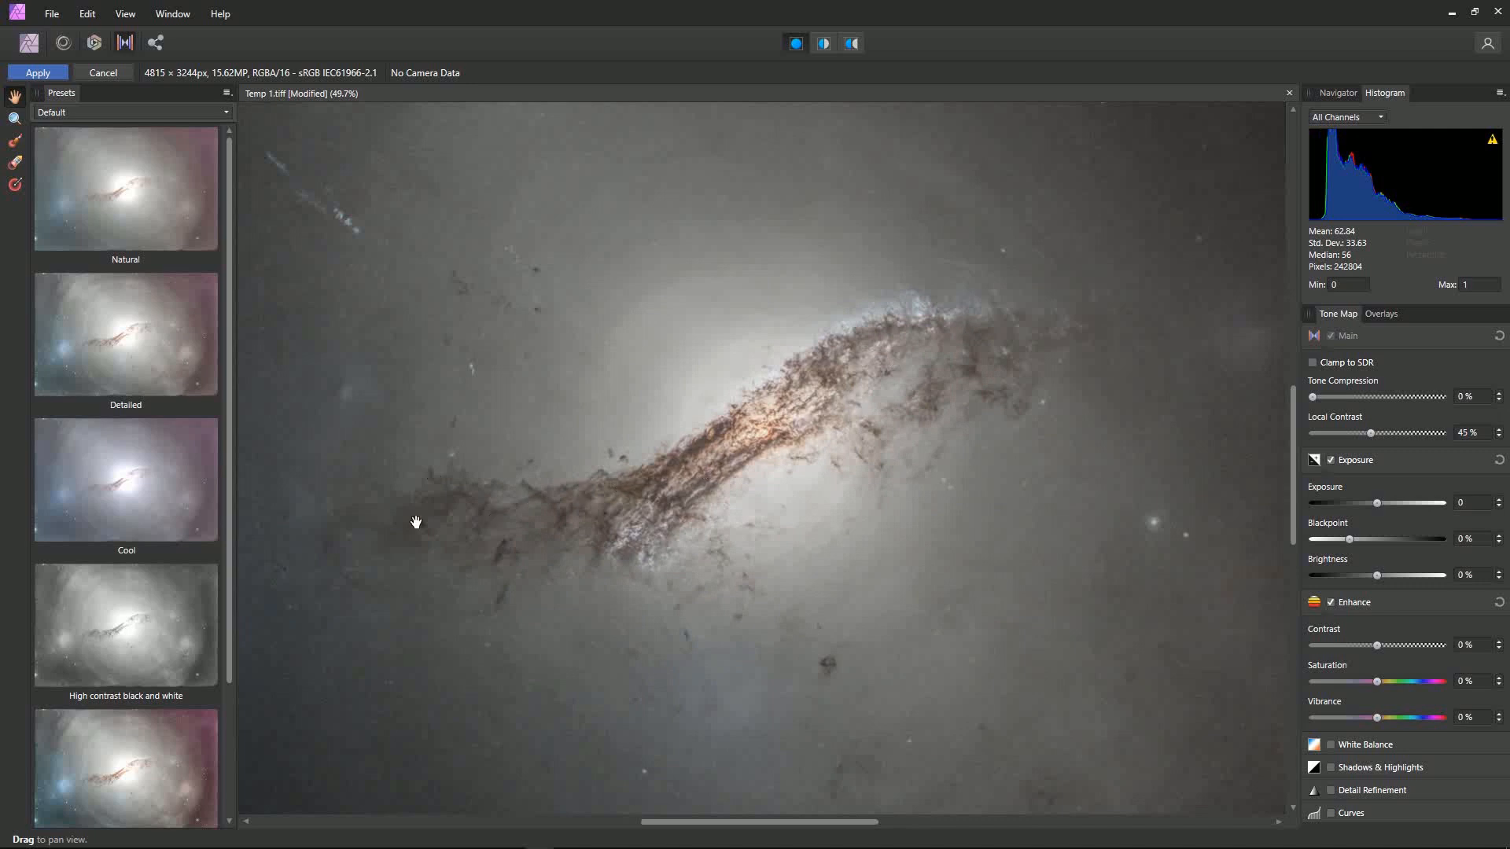
click(109, 73)
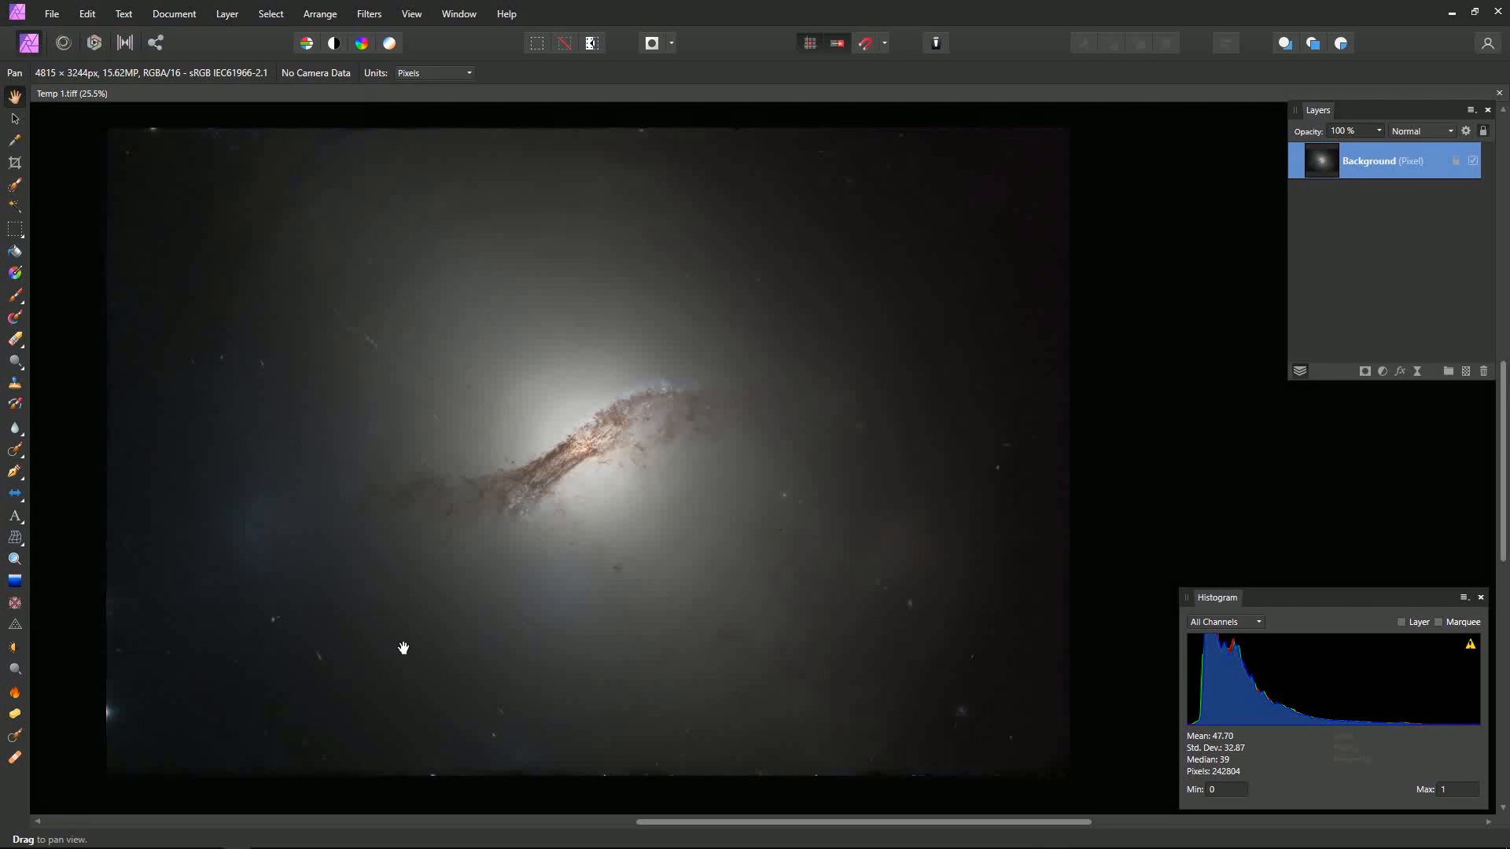
Duplicate the Background layer and rename the upper copy Sky and the lower one Galaxy
right_click(1342, 168)
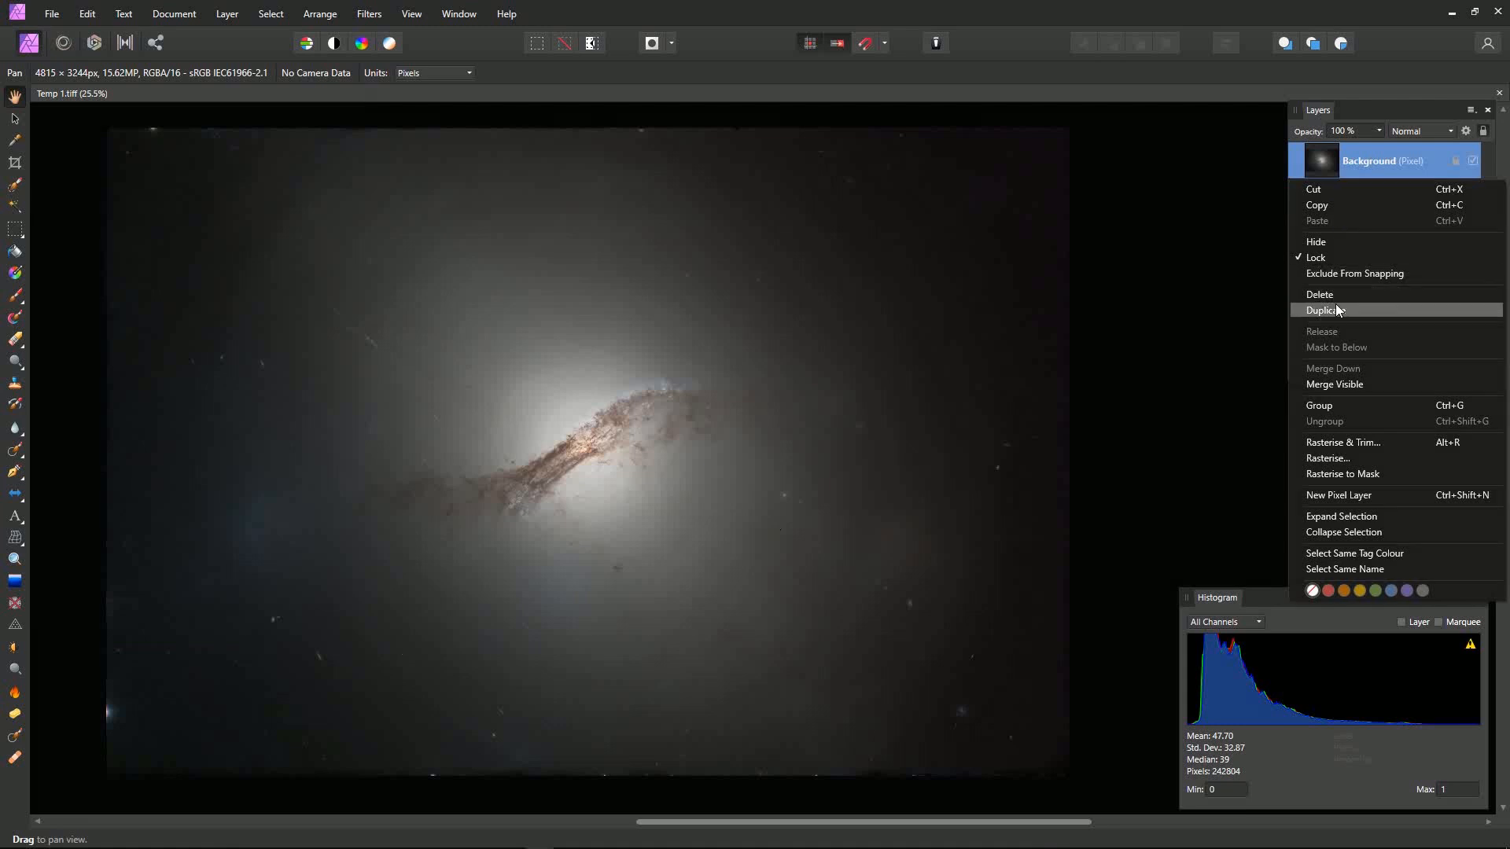
click(1337, 309)
click(1372, 195)
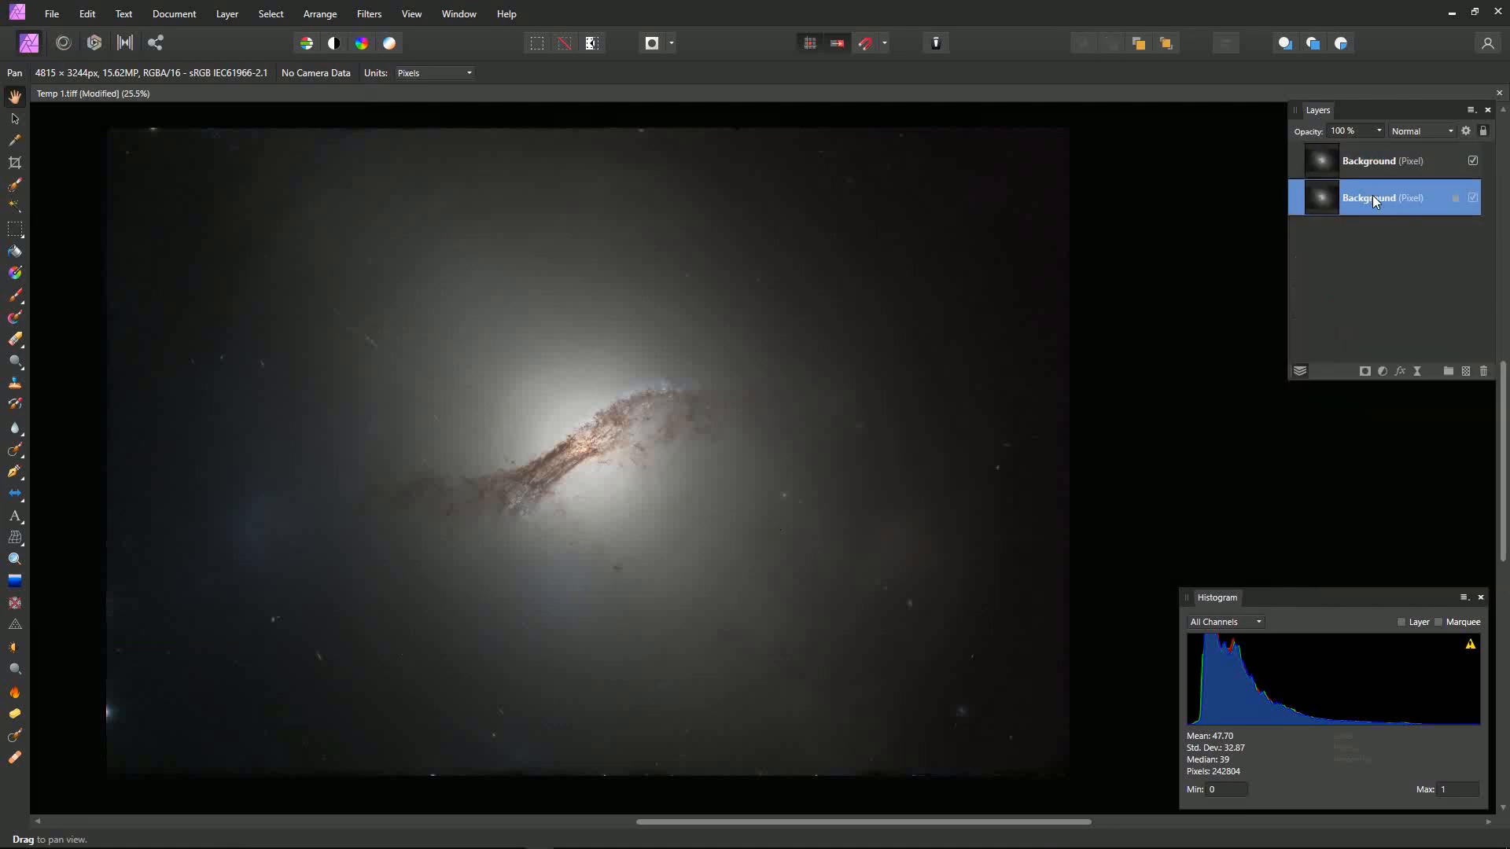
click(1345, 167)
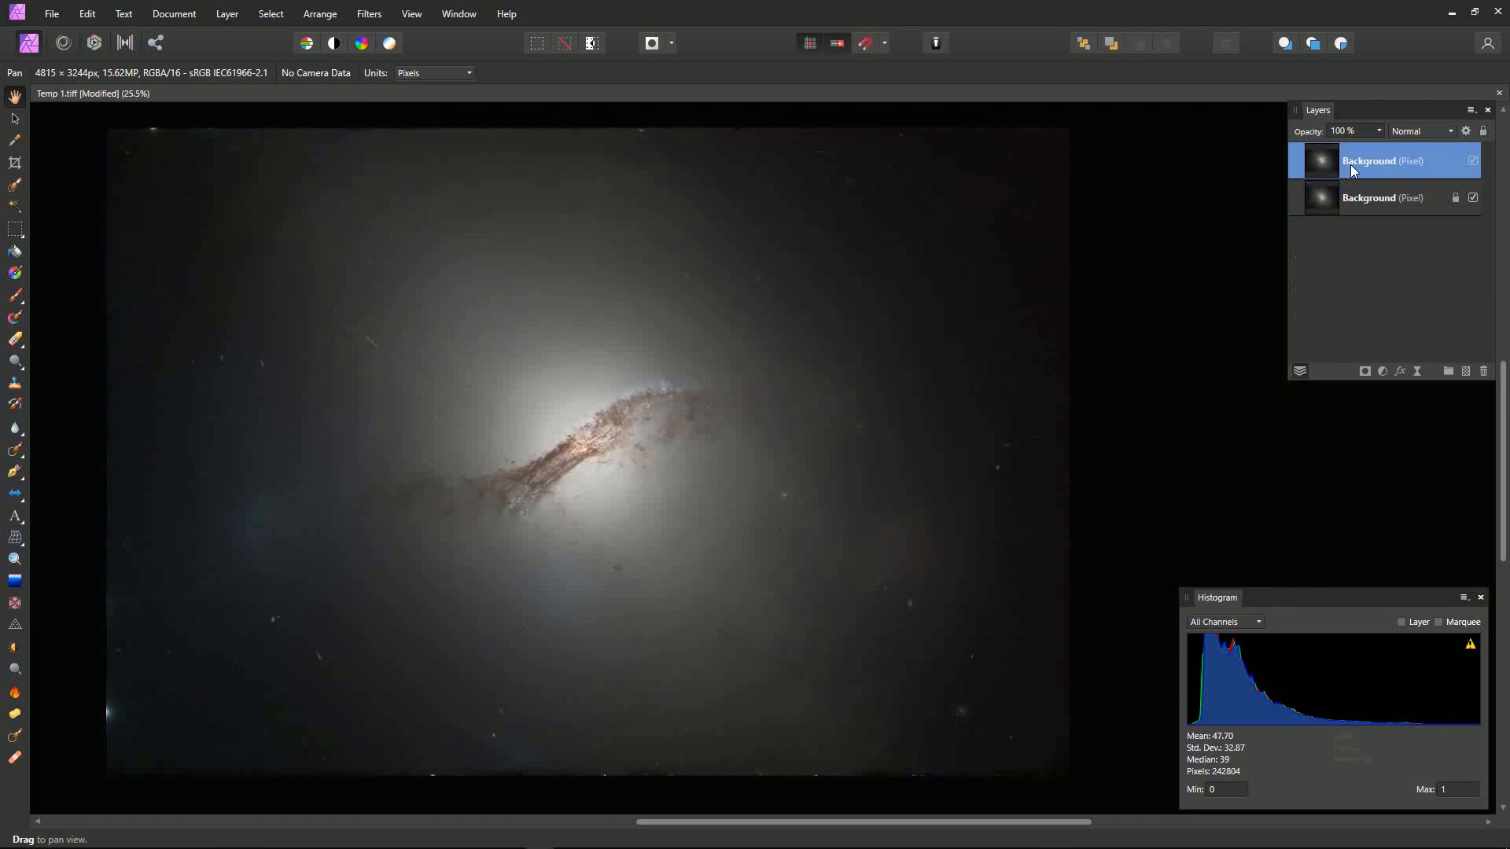
double_click(1347, 165)
key(Escape)
double_click(1362, 198)
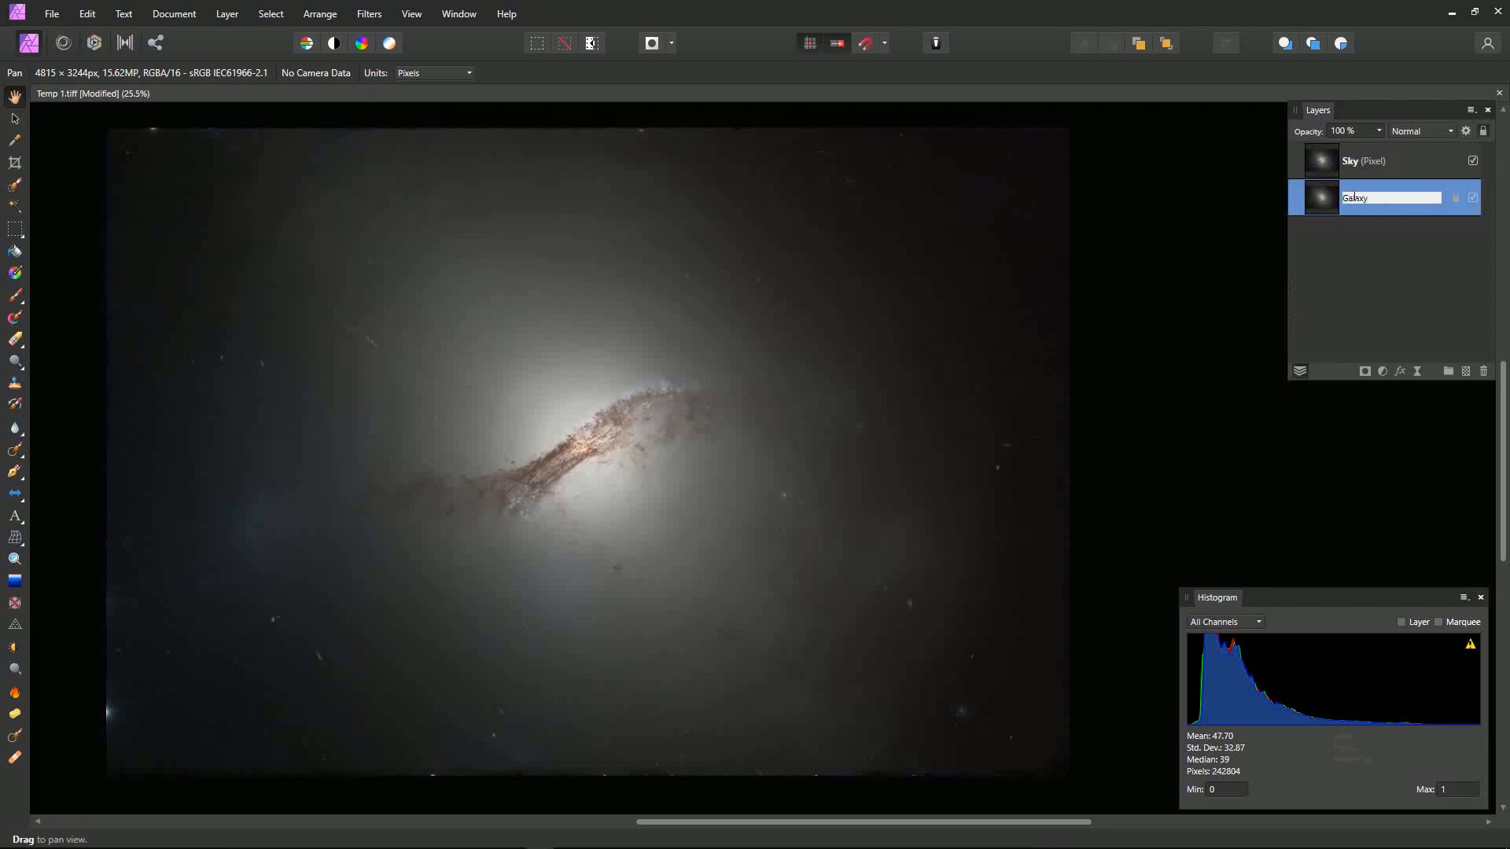
key(Return)
Erase the galaxy's dust lane from the Sky layer with a 643 px, 0% hardness eraser, and check the hole with the Galaxy layer hidden
click(15, 339)
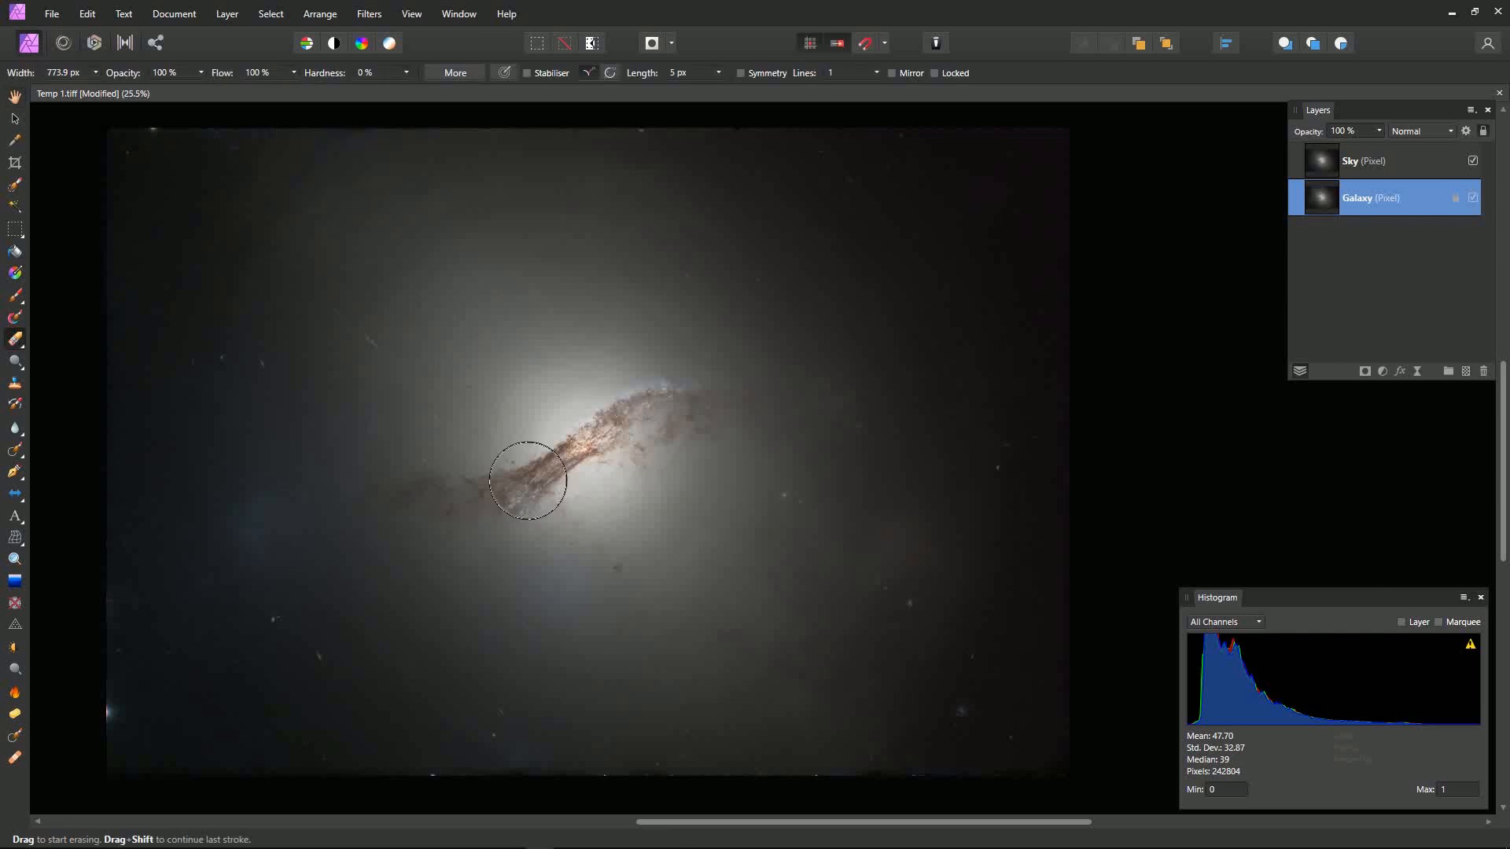
key(bracketright)
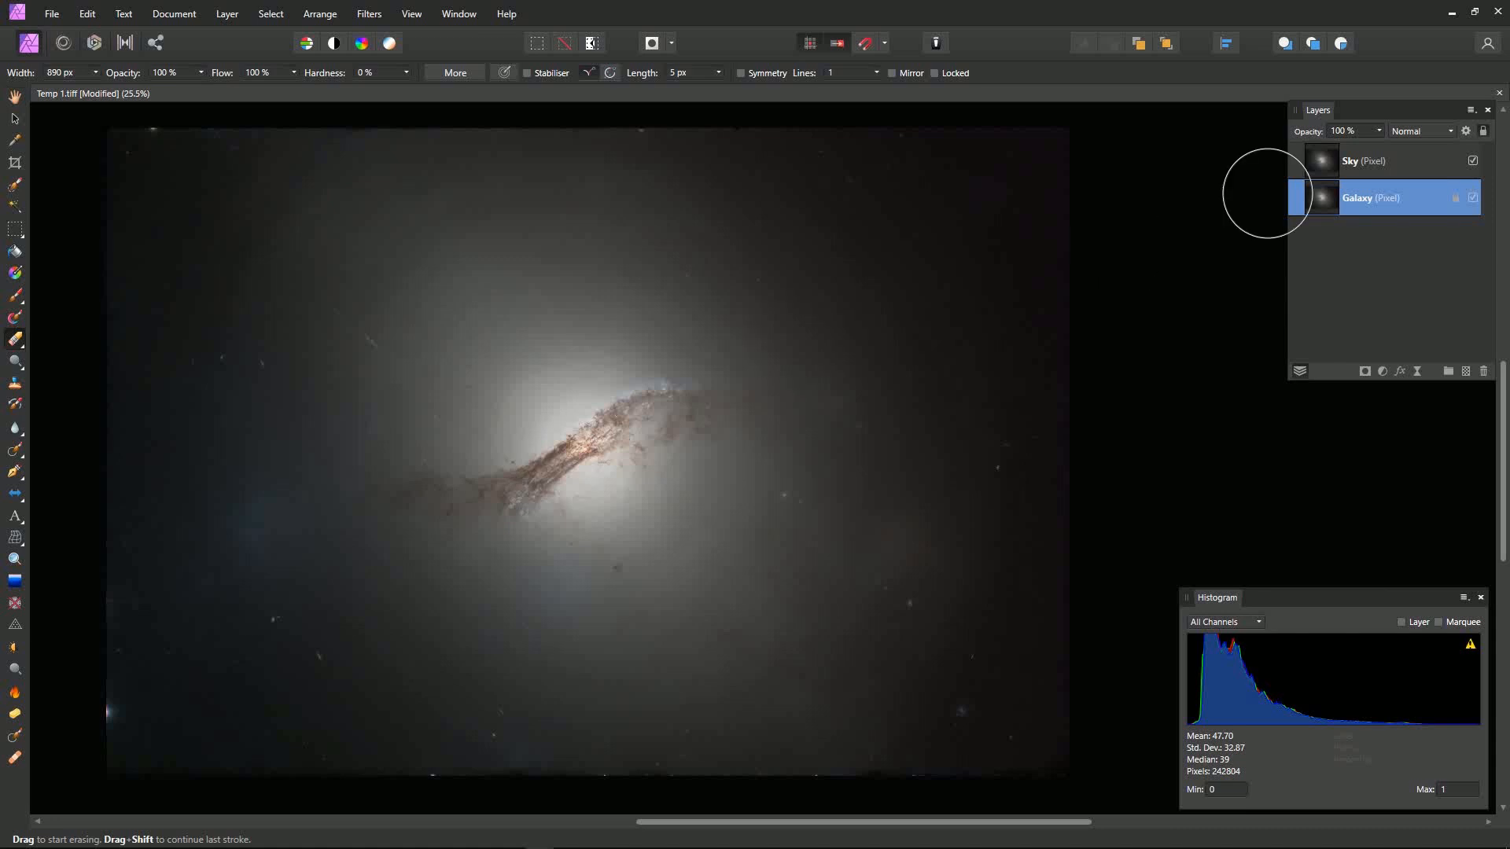
click(1351, 168)
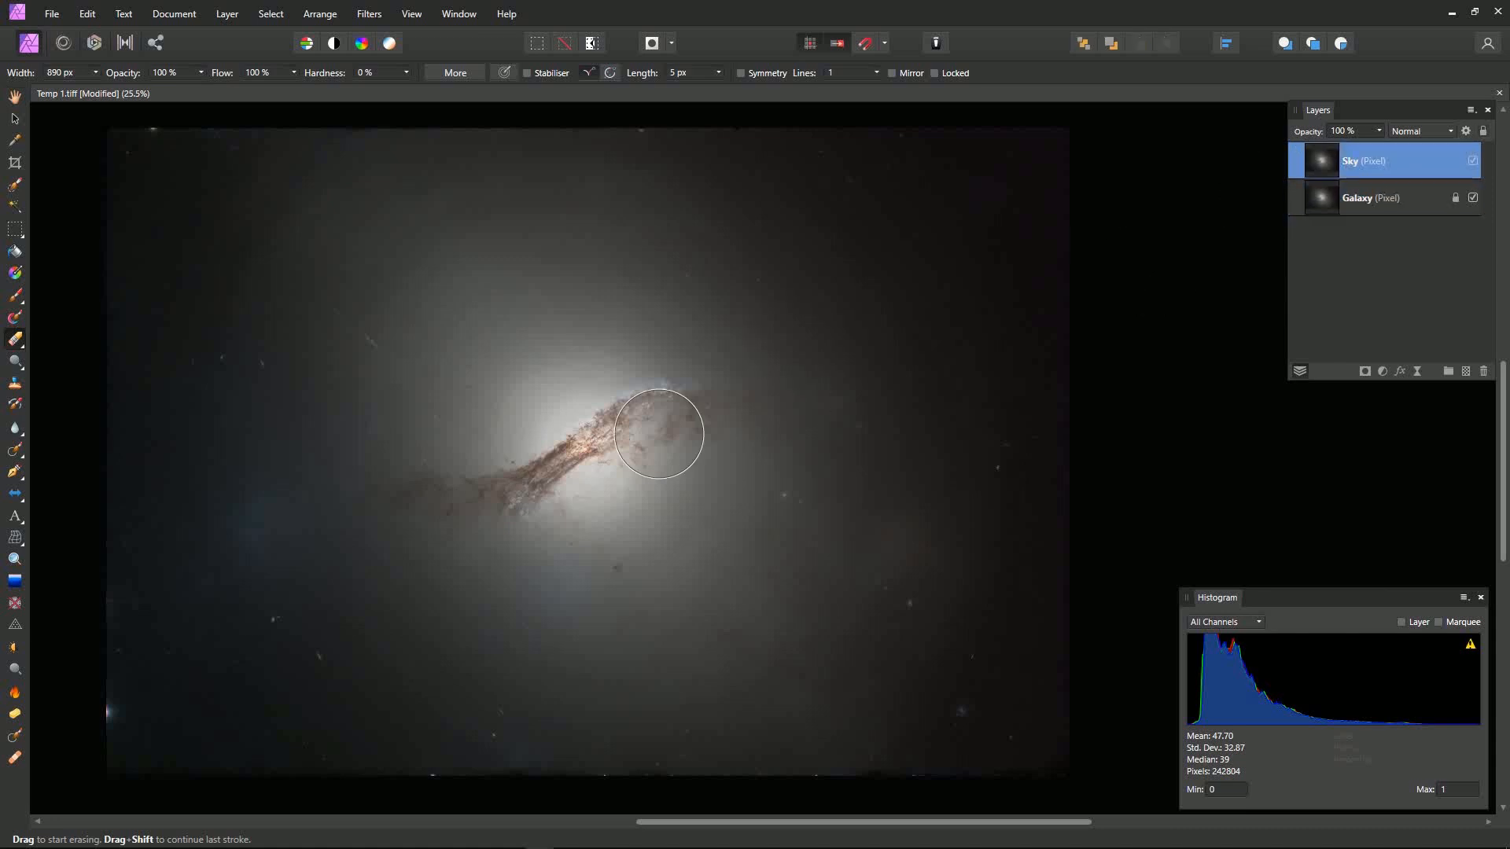
key(bracketleft)
key(bracketleft)
mouse_move(602, 431)
mouse_down()
mouse_move(528, 483)
mouse_move(465, 497)
mouse_move(672, 402)
mouse_move(621, 409)
mouse_up()
click(1365, 202)
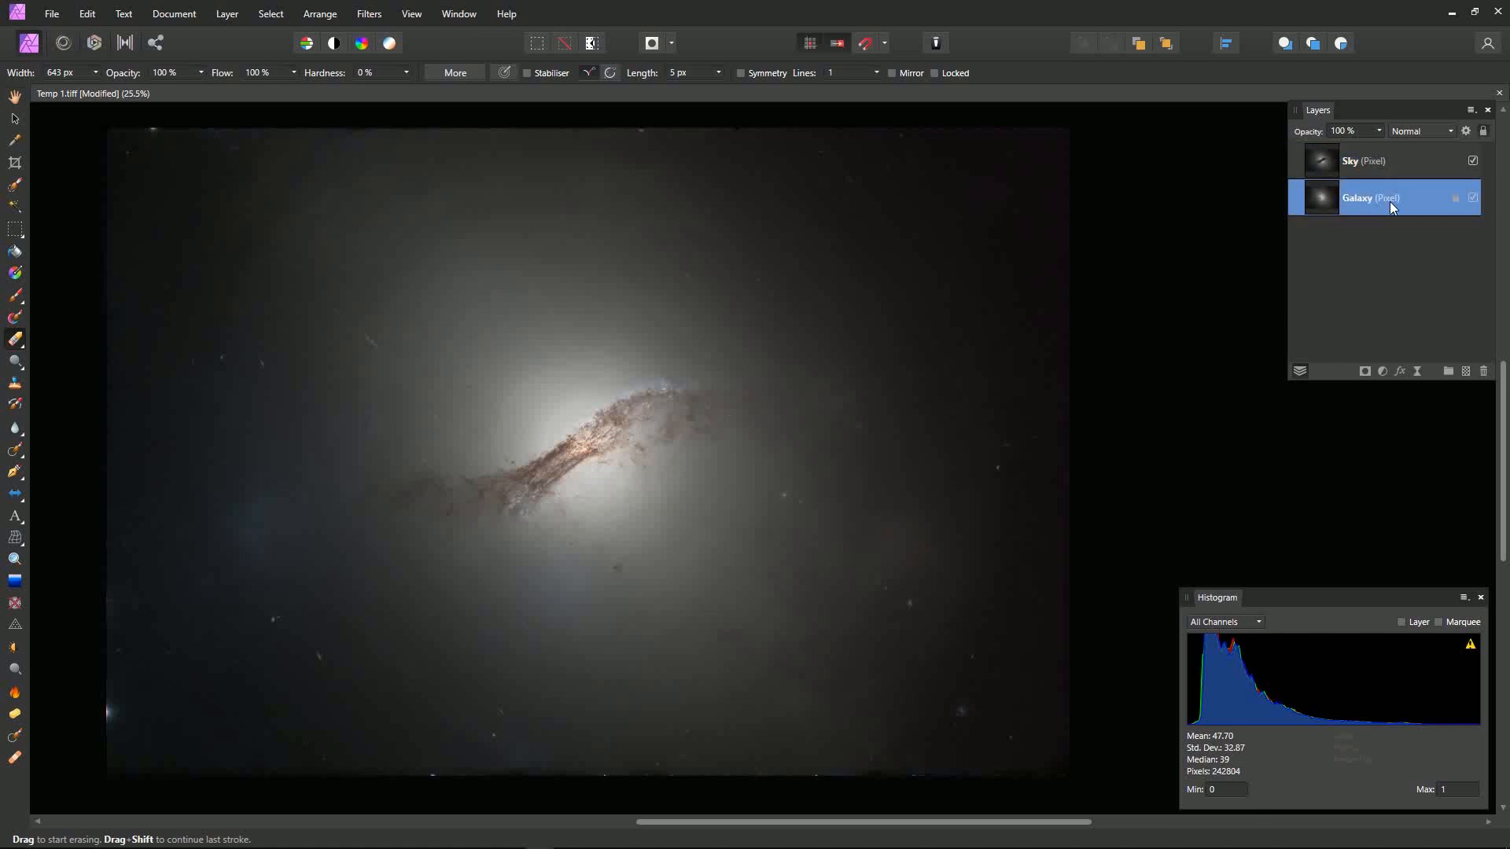
click(1472, 199)
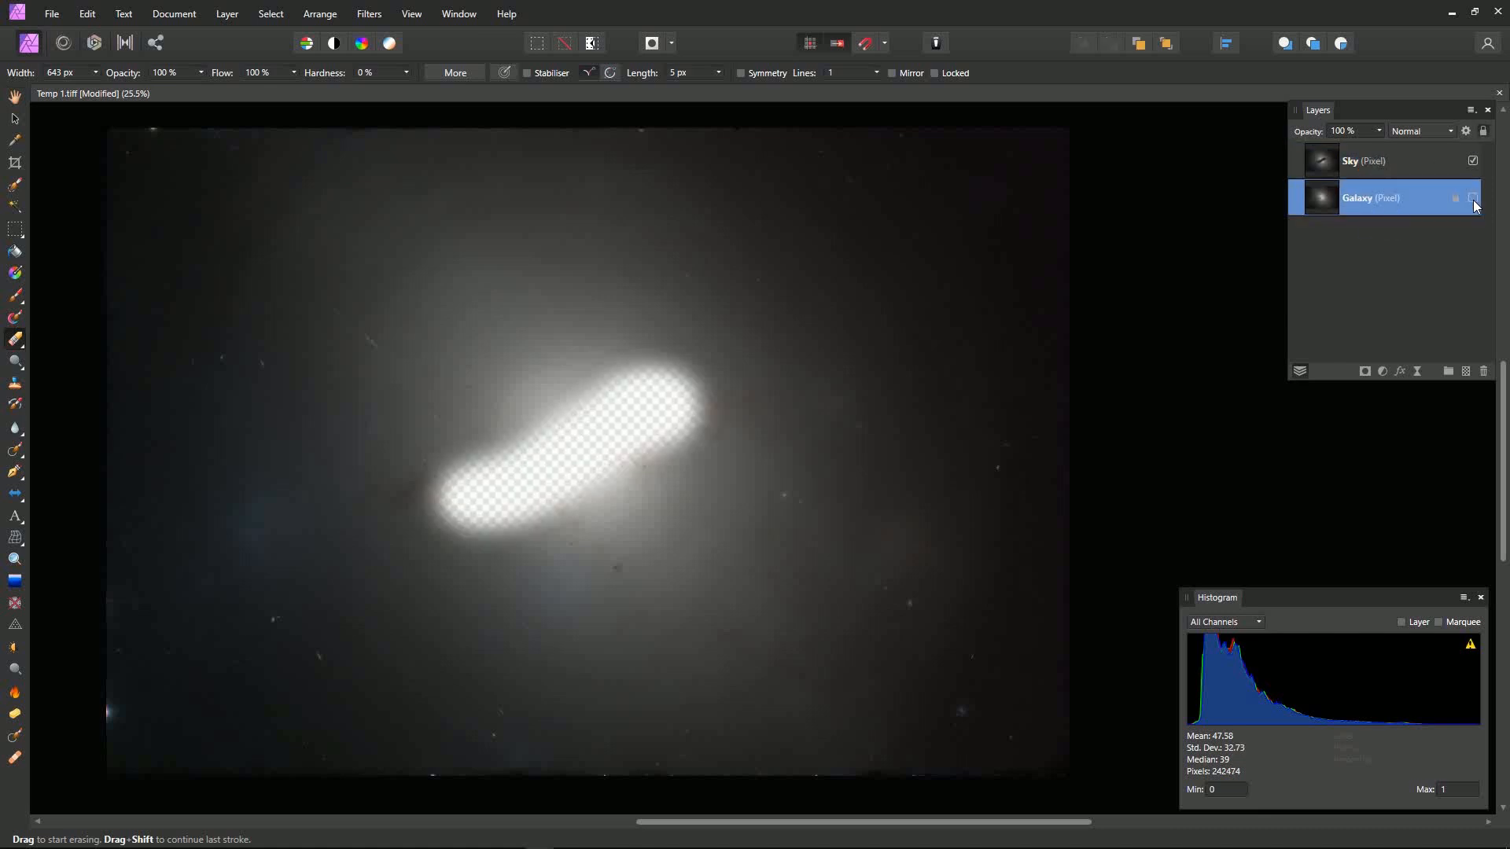
click(1472, 199)
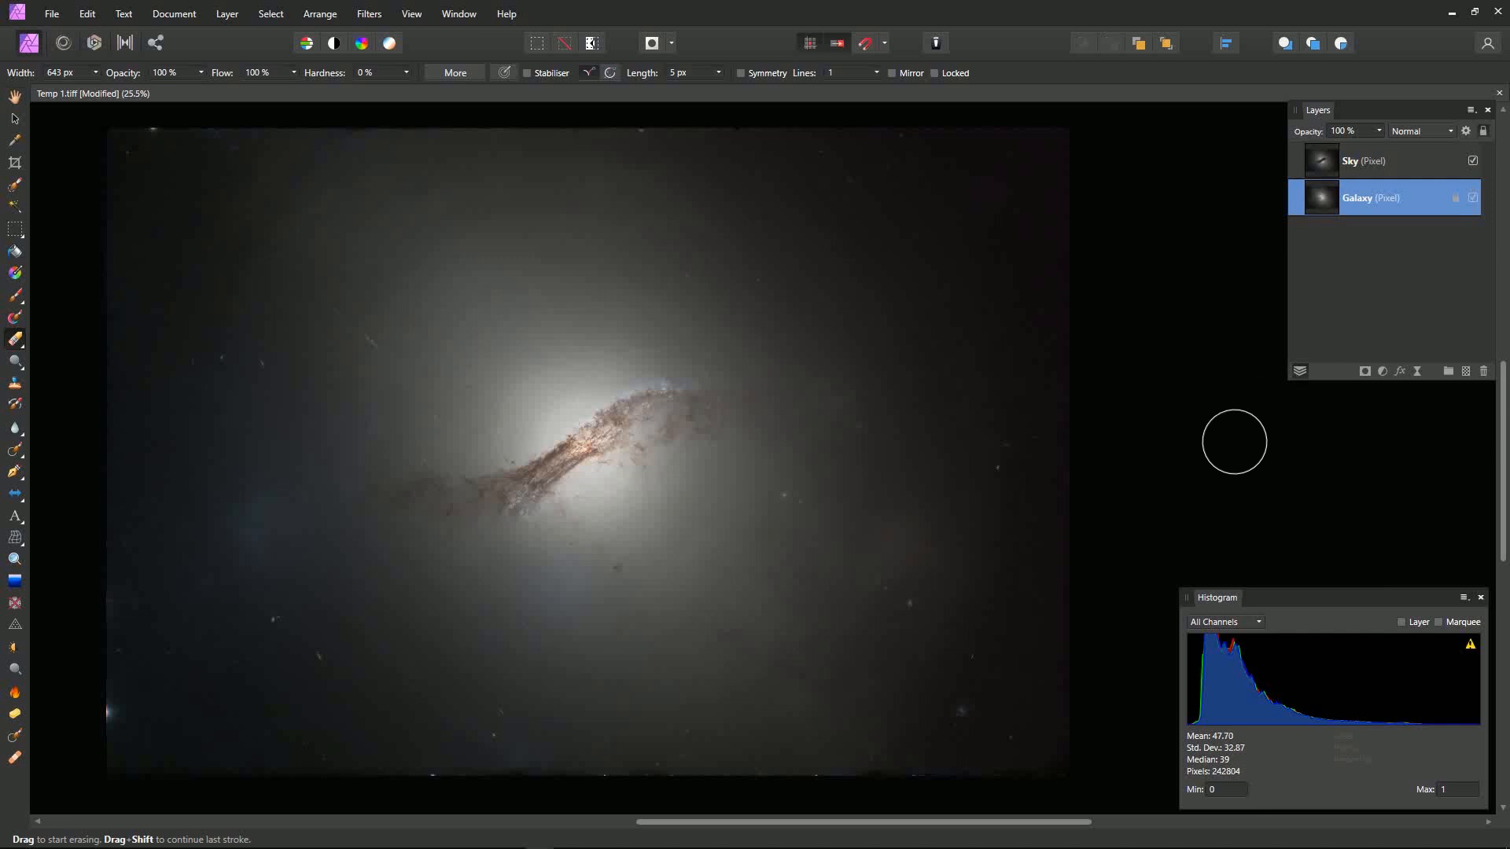
Save the two-layer document as Temp 1.afphoto, replacing the existing file
click(56, 18)
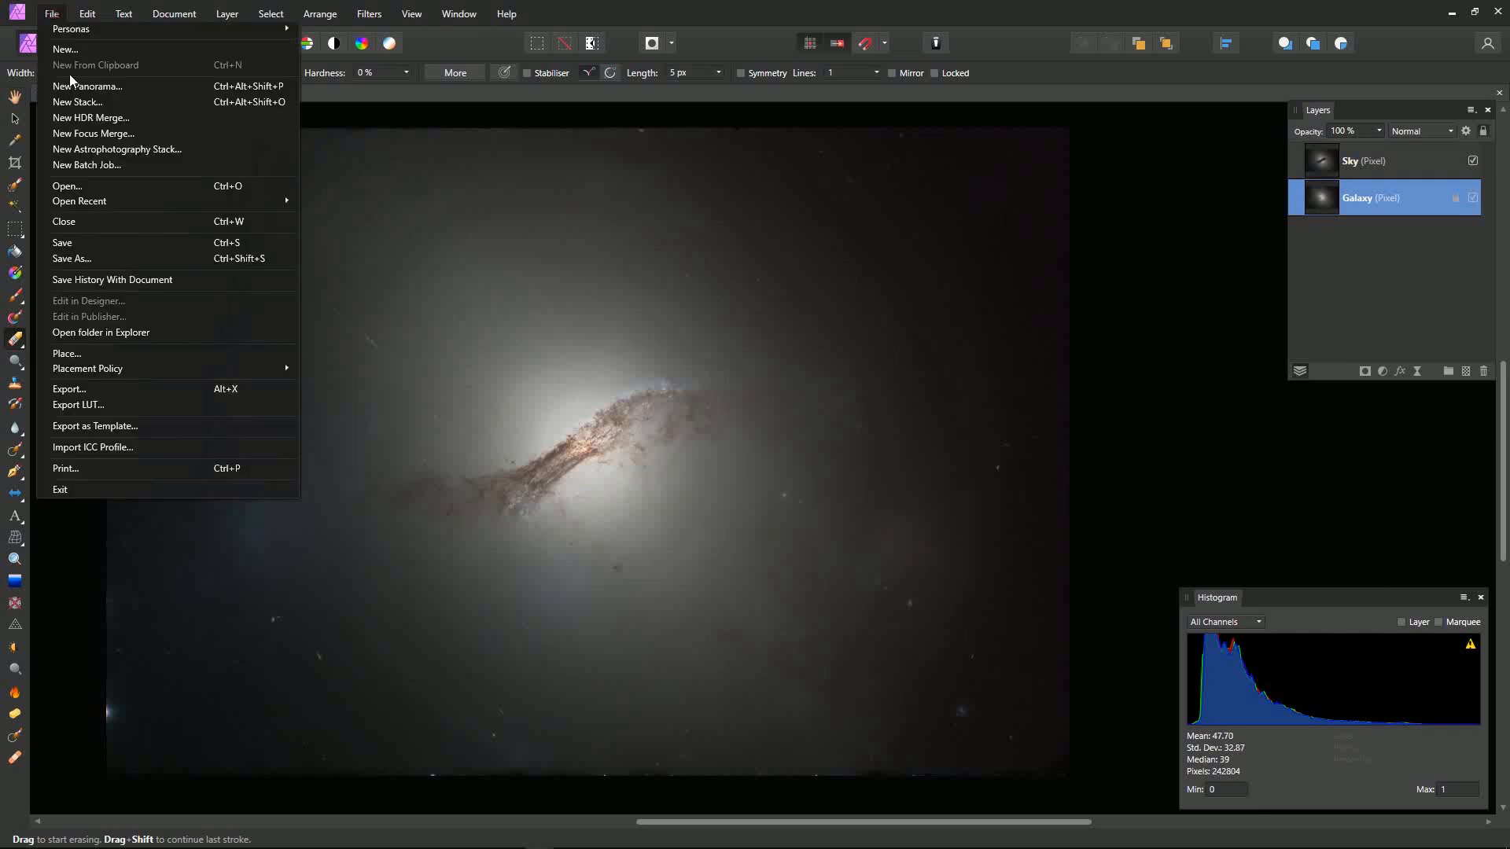
click(82, 261)
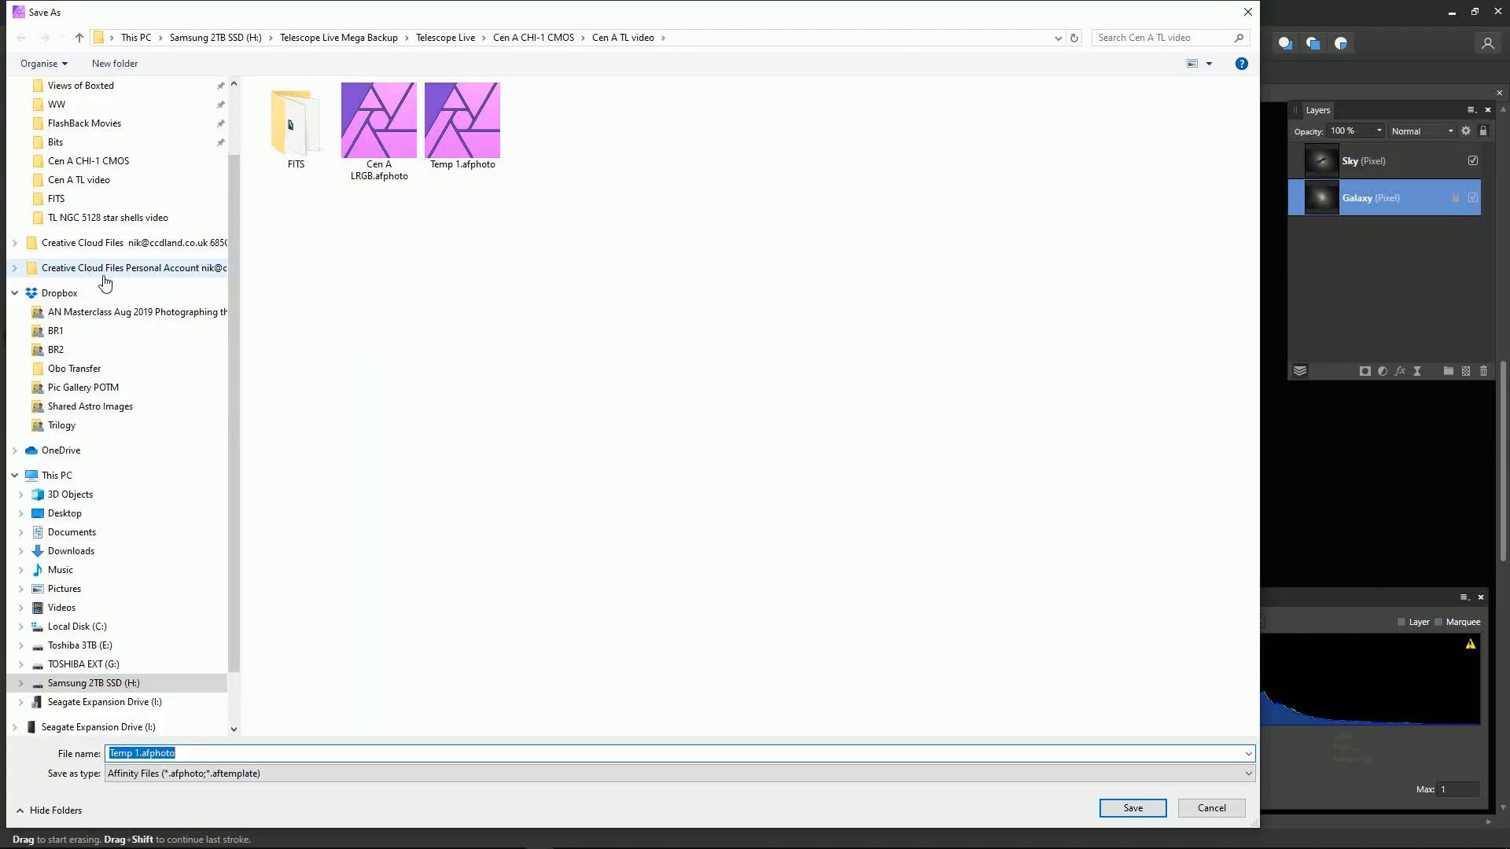
double_click(464, 144)
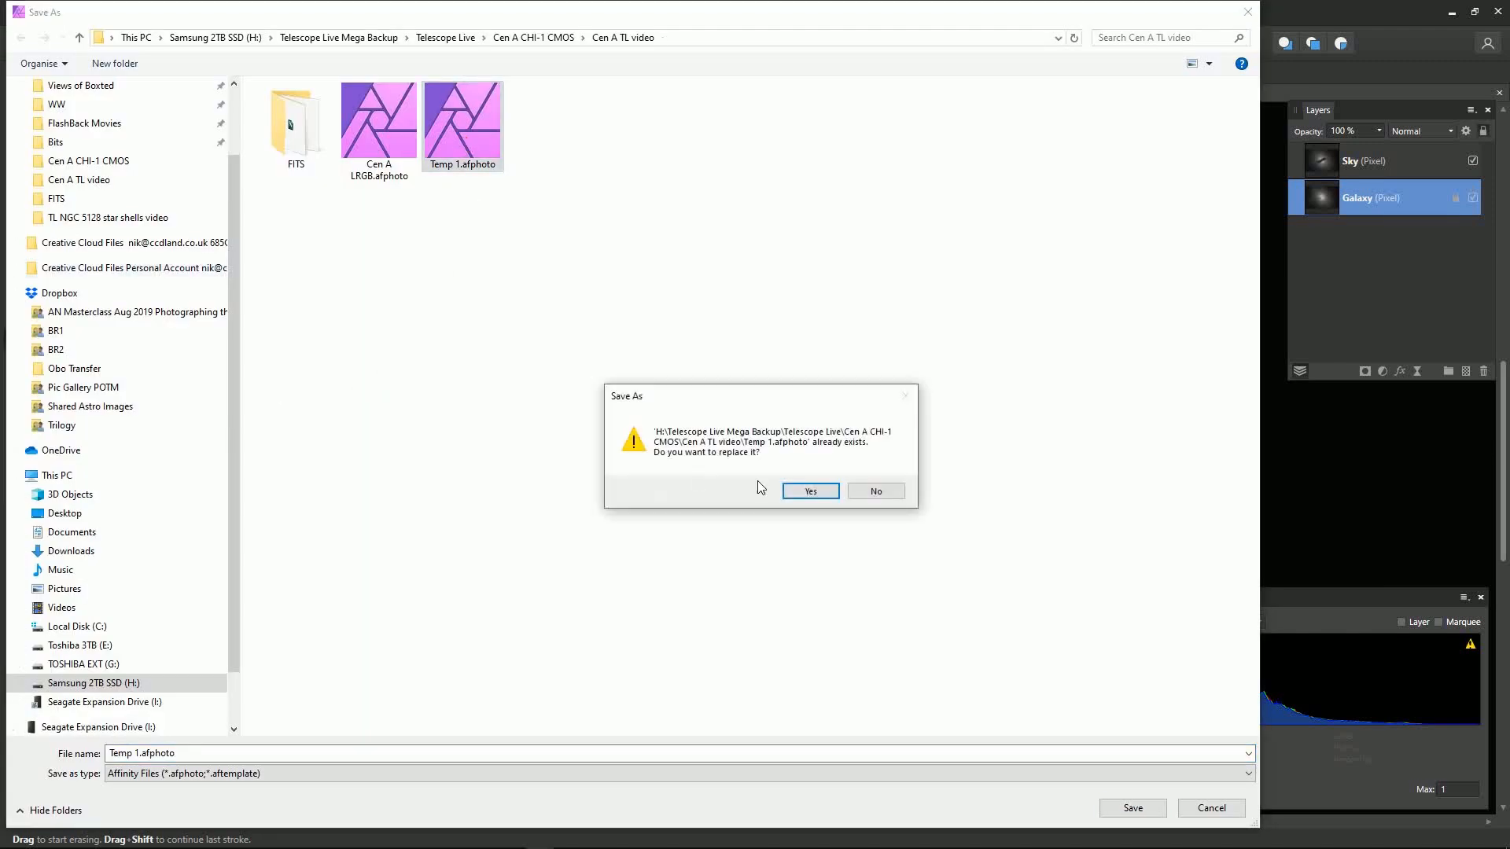
click(811, 489)
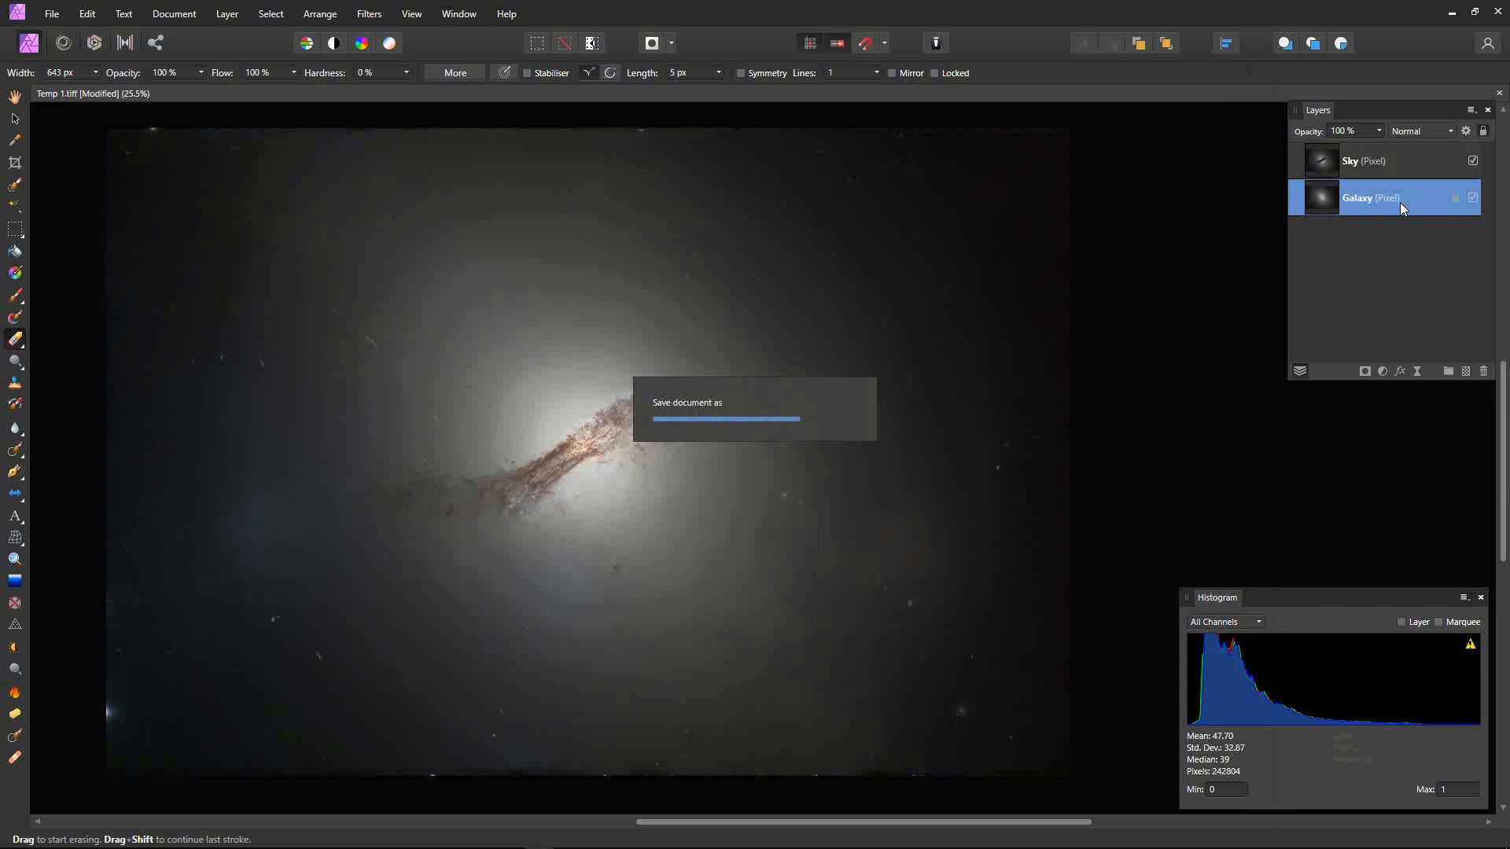
Tone map the Sky layer with Tone Compression 0% and Local Contrast 45%, check the dust lane, and apply
click(1386, 161)
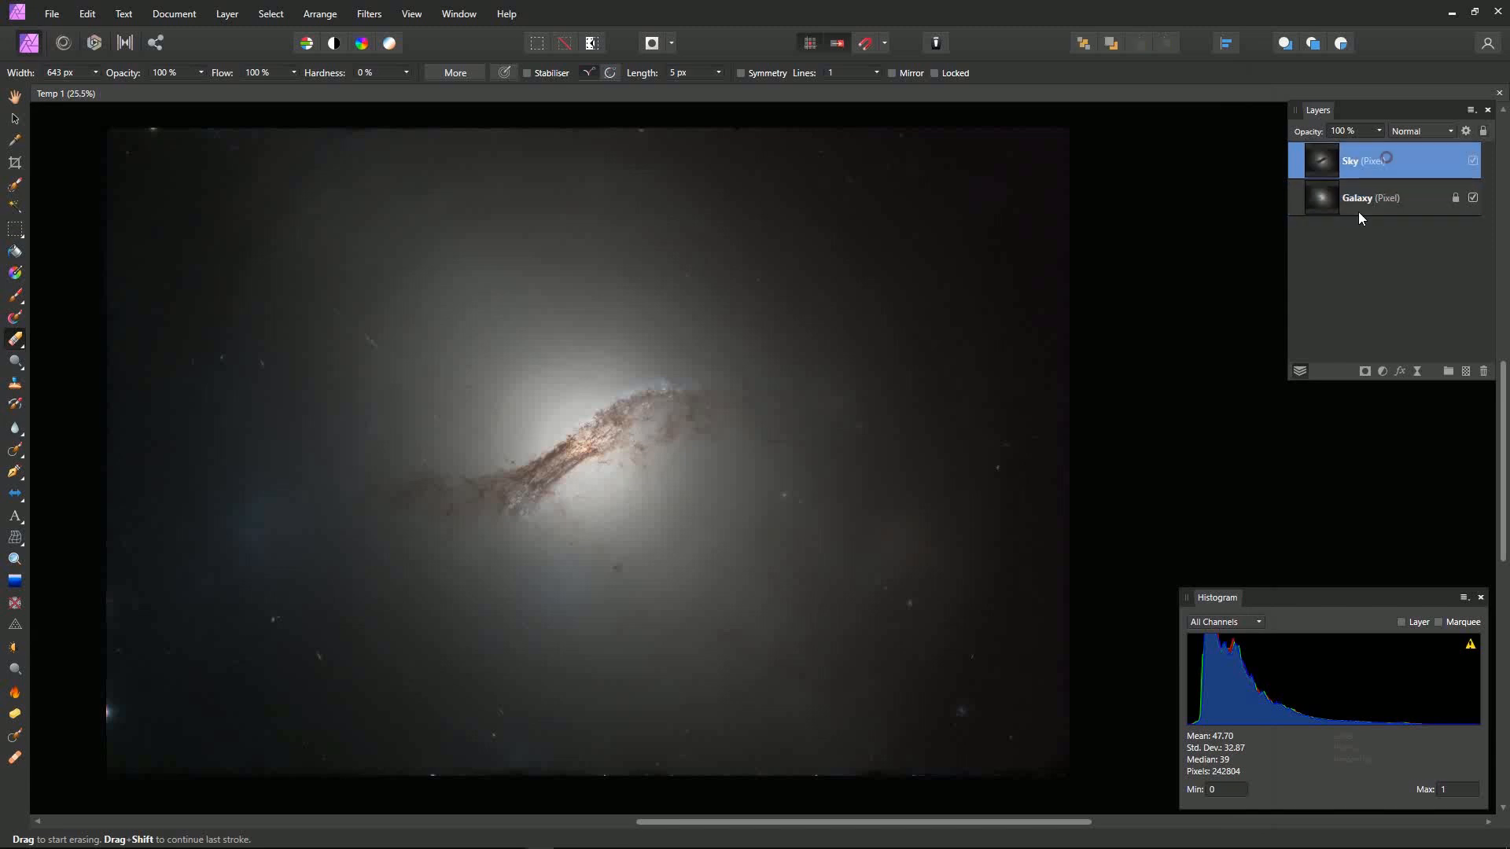
click(118, 43)
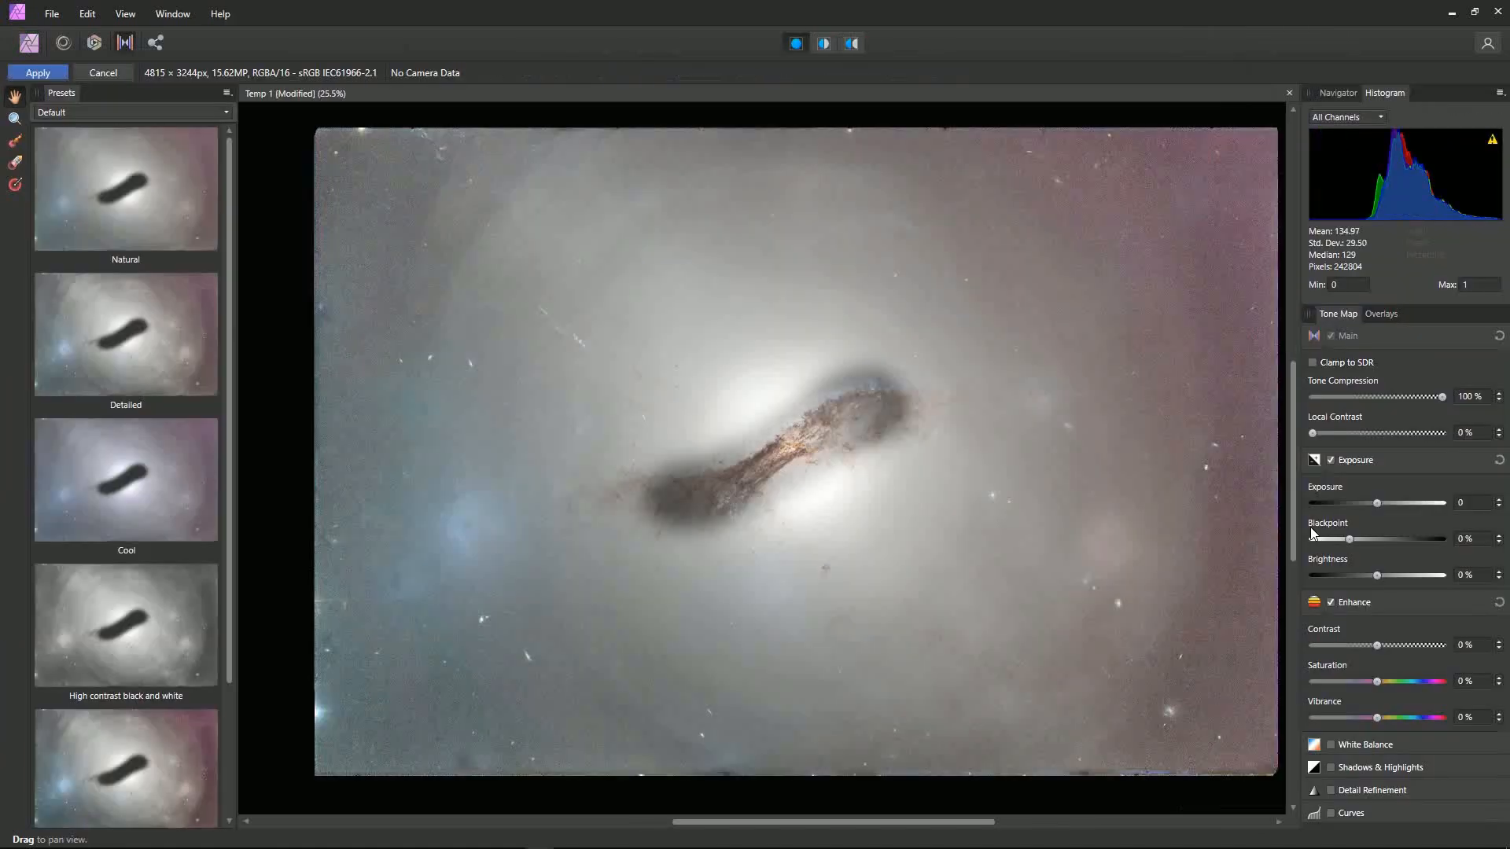
drag(1061, 428, 1005, 422)
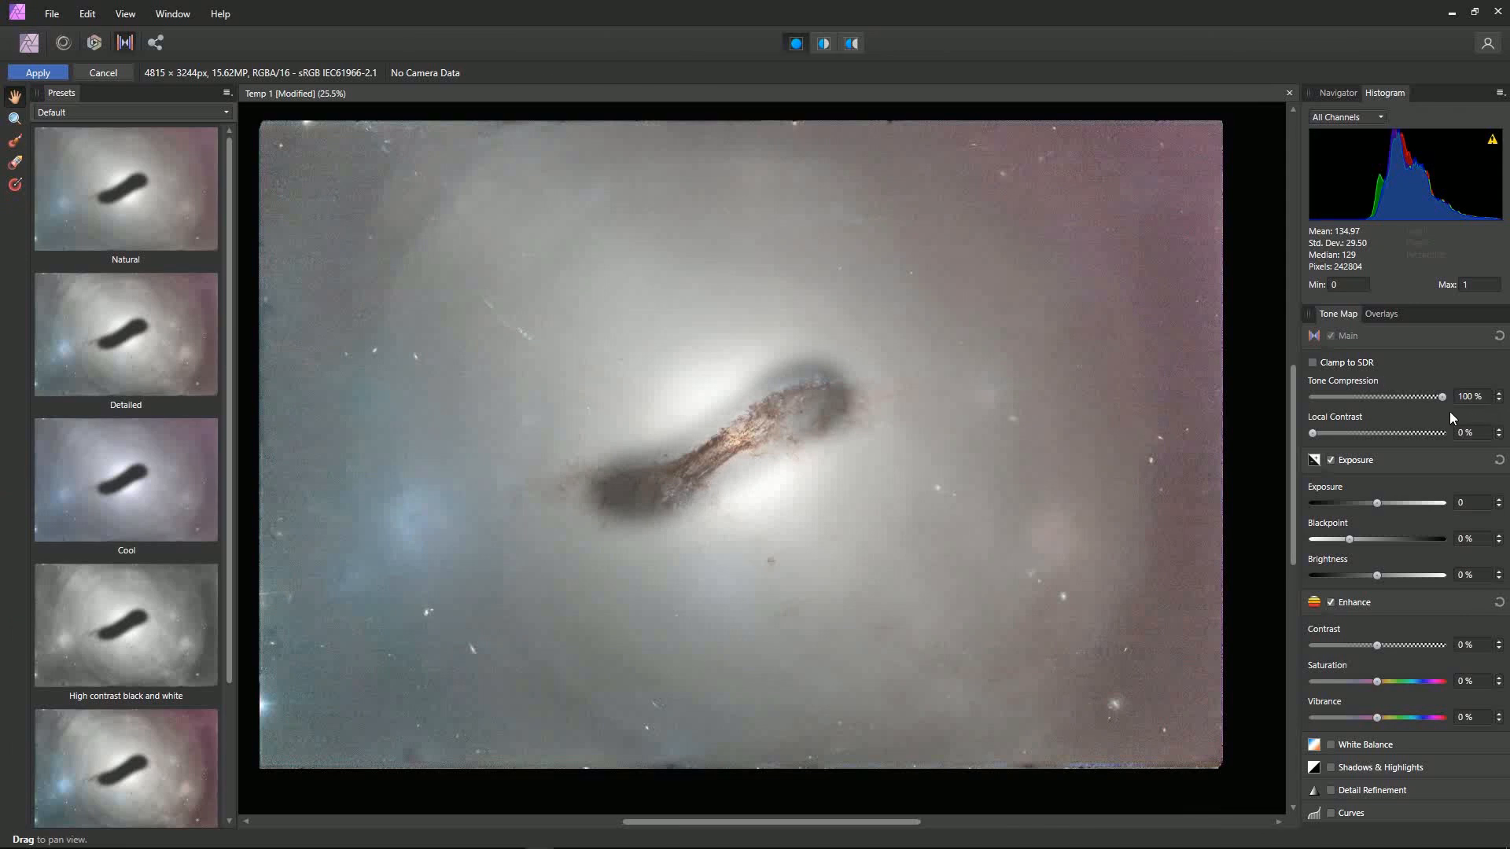
drag(1441, 397, 1282, 397)
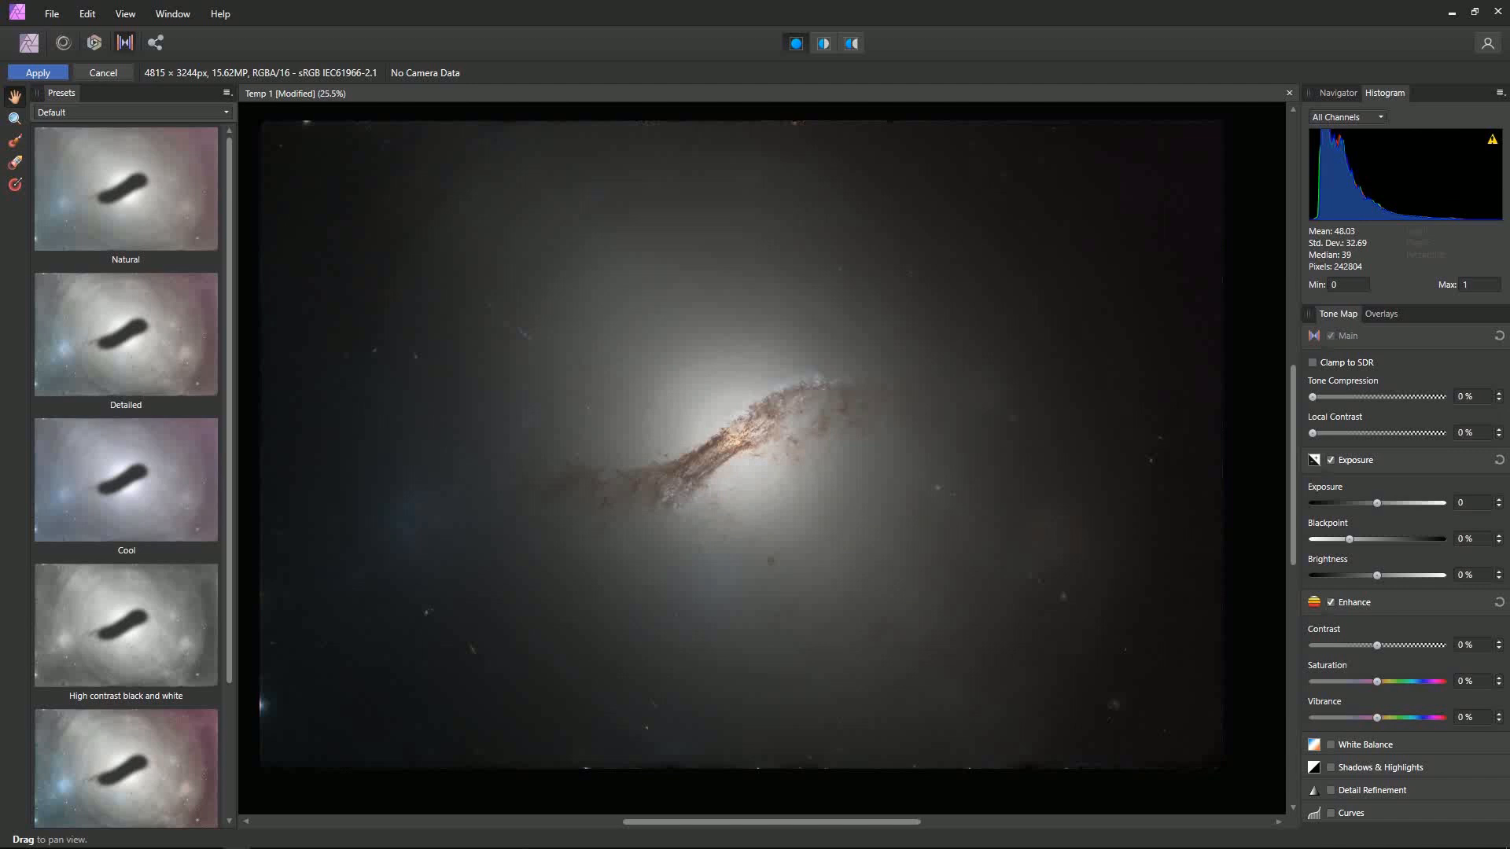
drag(1315, 436, 1373, 439)
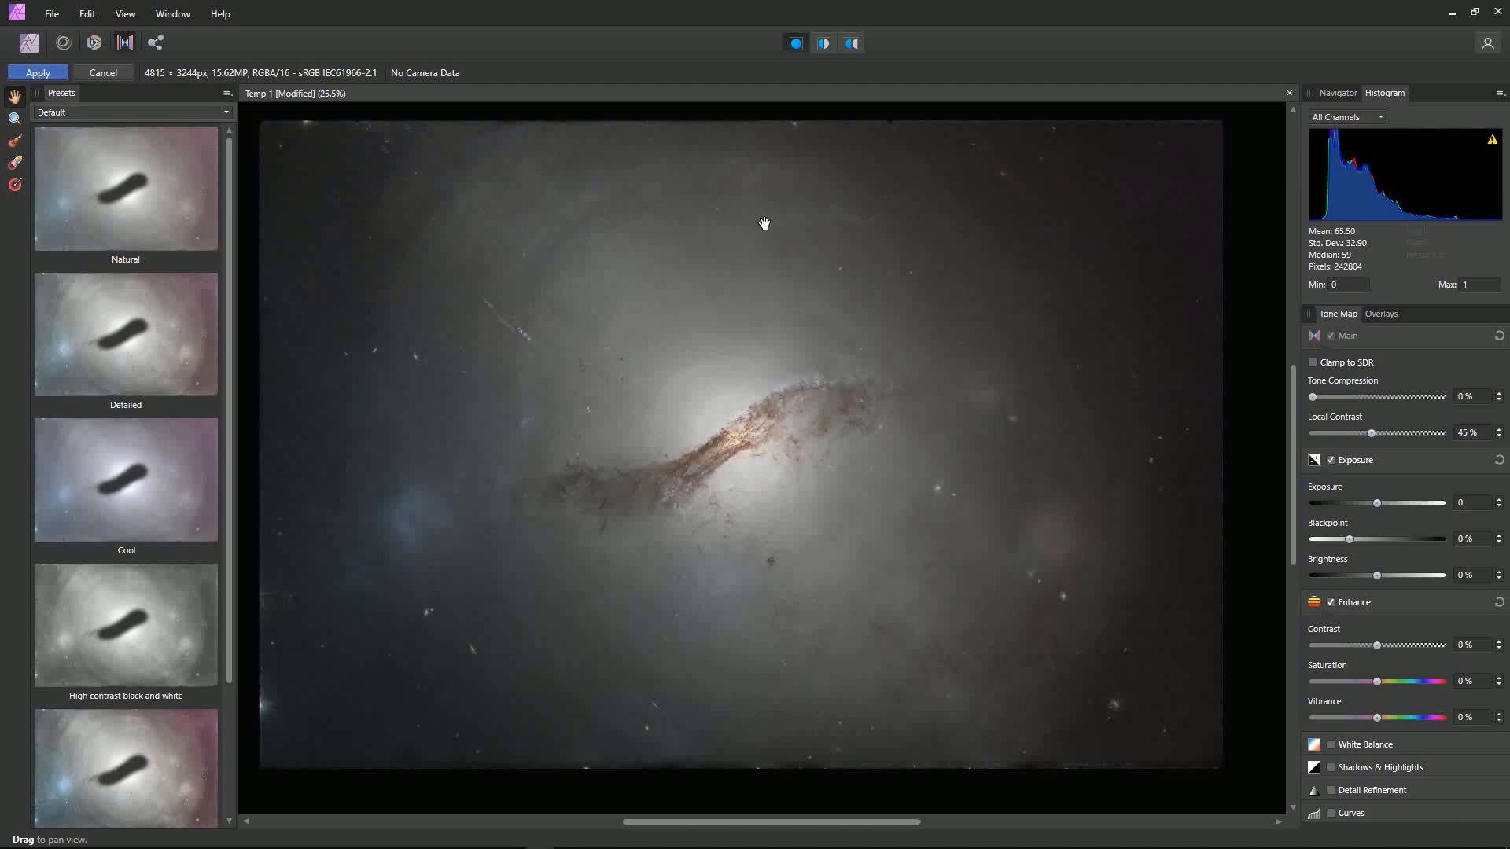
scroll(757, 433, up, 2)
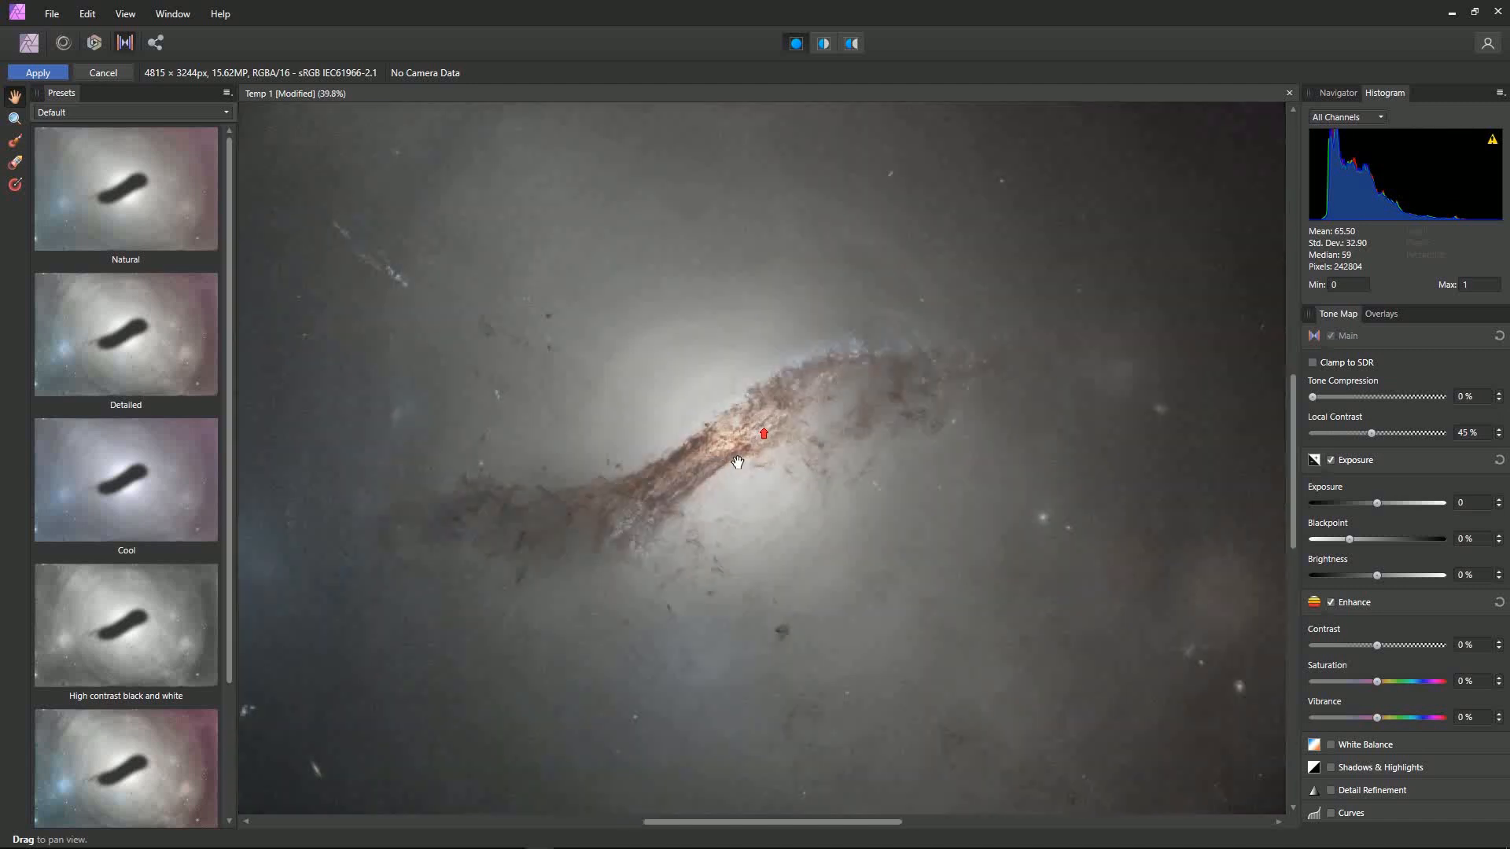
scroll(696, 472, down, 2)
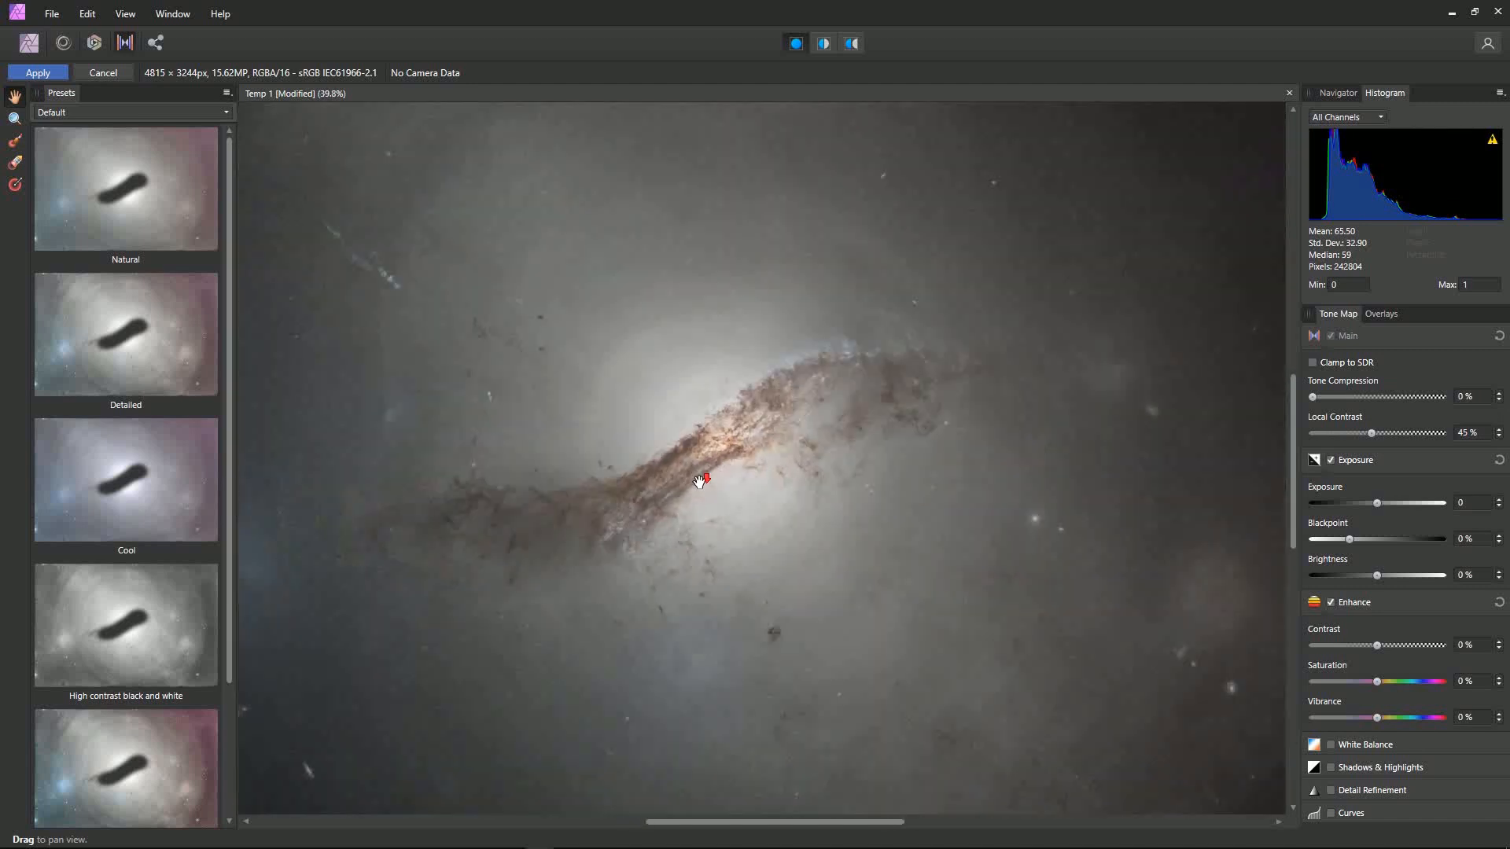
click(38, 73)
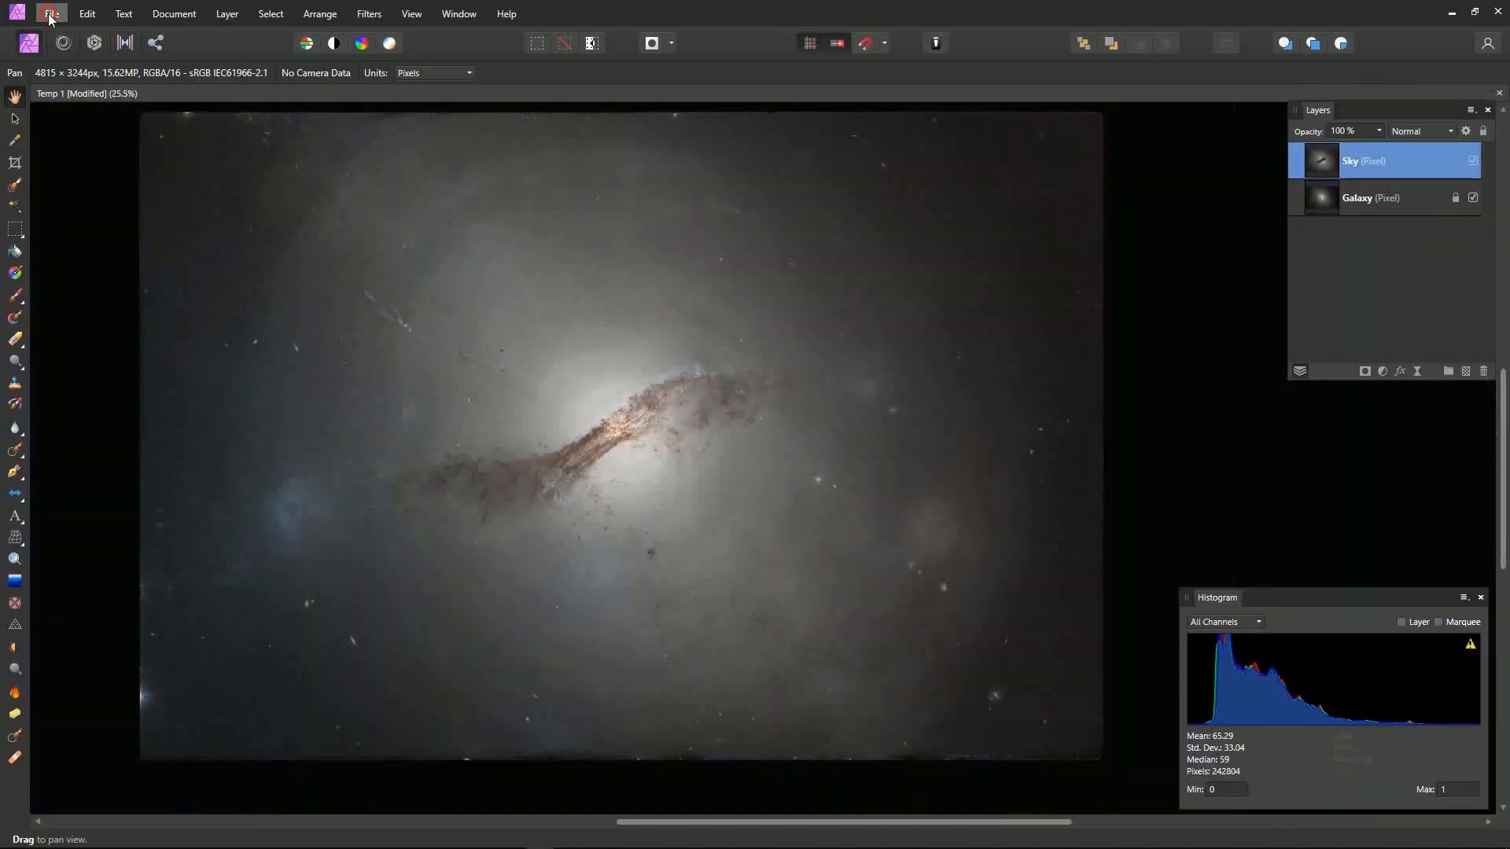
Save the Temp 1 document with the tone-mapped Sky layer
click(48, 20)
click(68, 239)
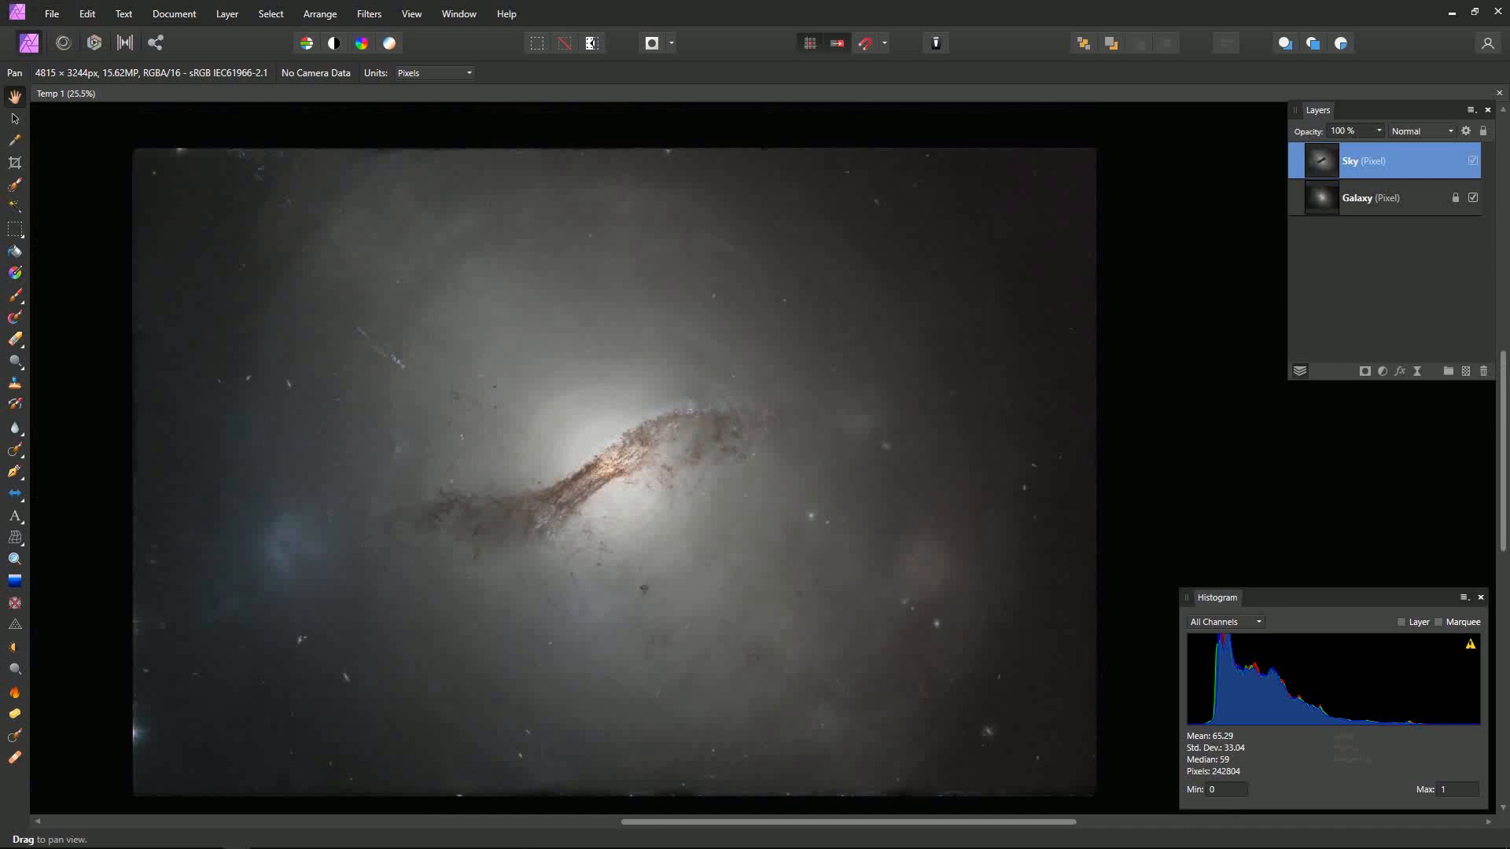
drag(699, 536, 681, 514)
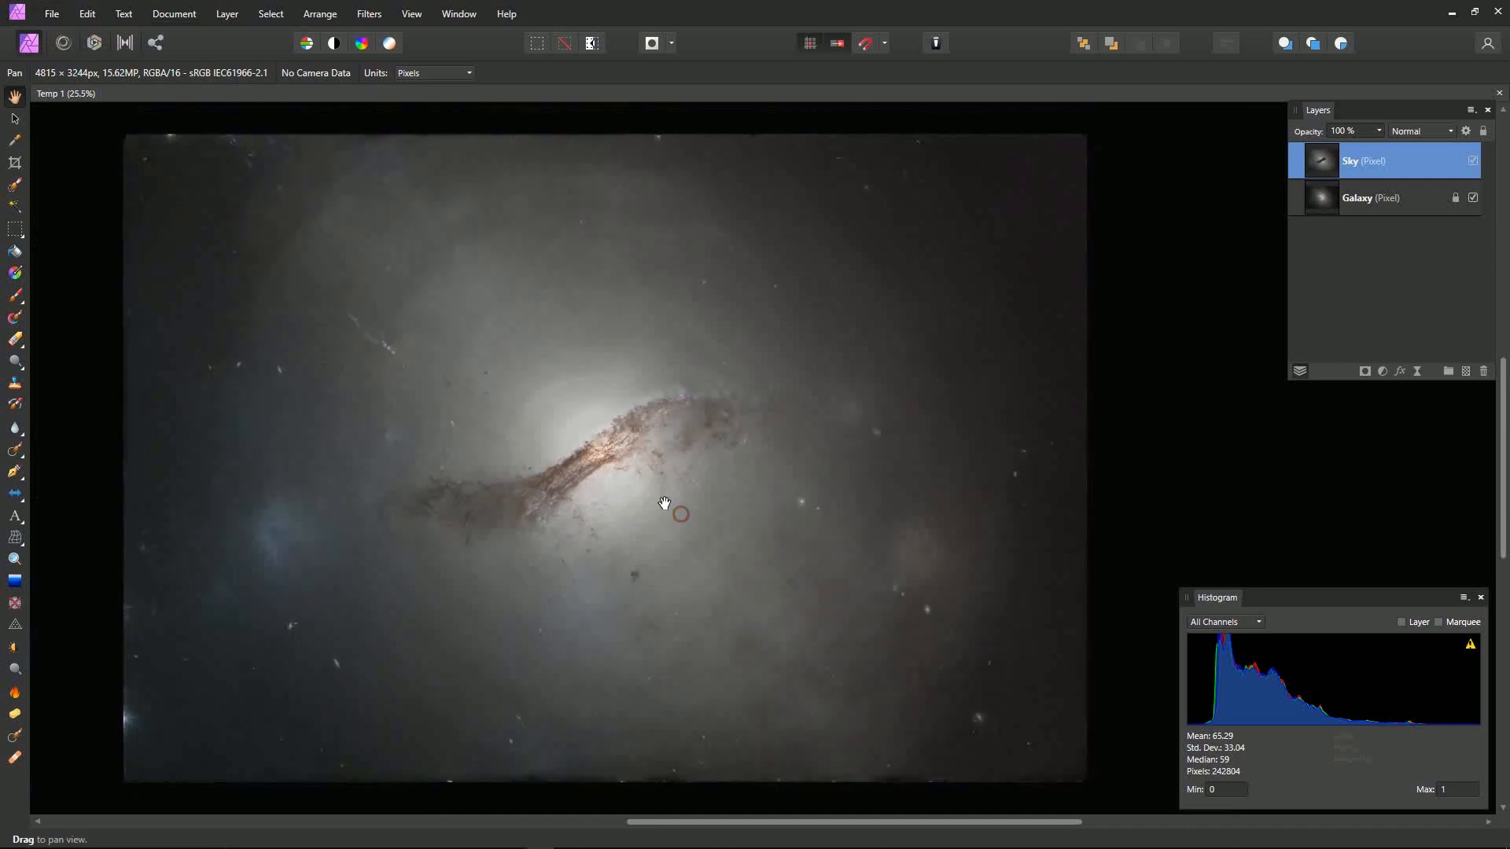
Copy the image from Stars.tif into Temp 1 above the Sky layer, close Stars.tif, and set the new layer's blend mode to Add
click(52, 13)
click(71, 186)
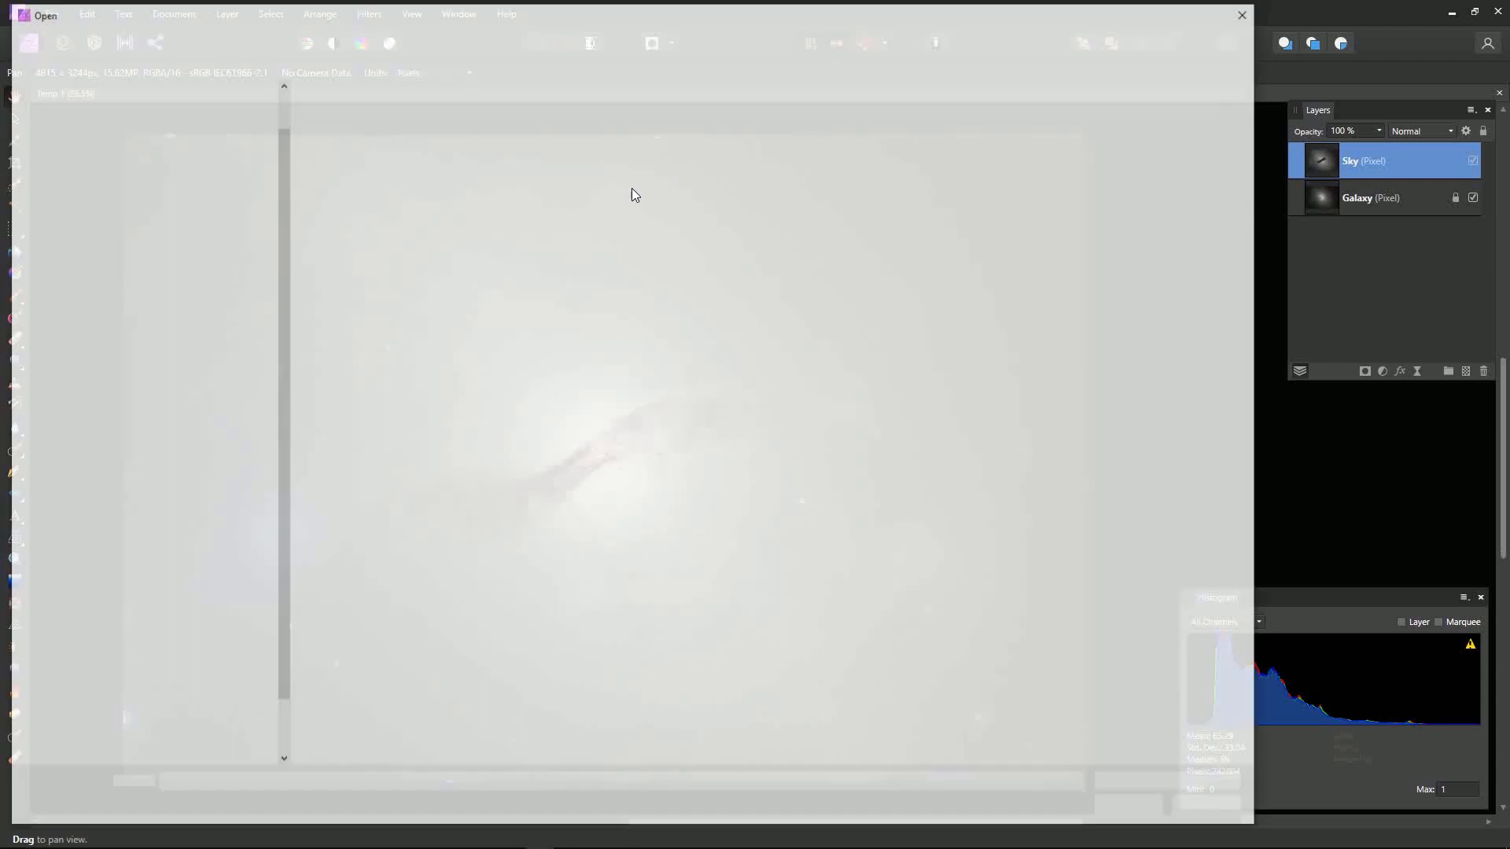
click(937, 152)
double_click(937, 152)
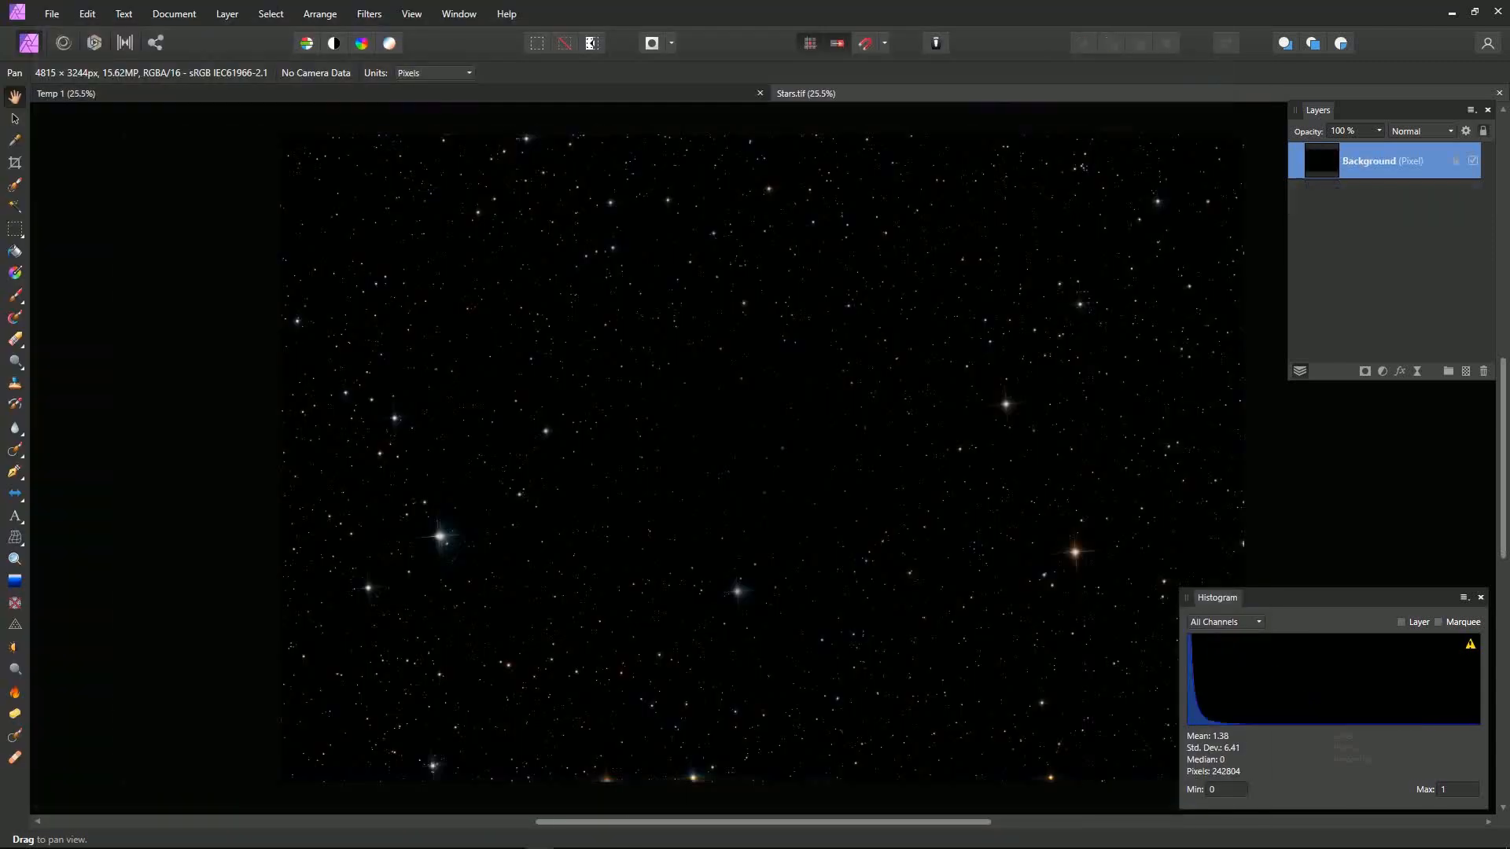
click(1499, 93)
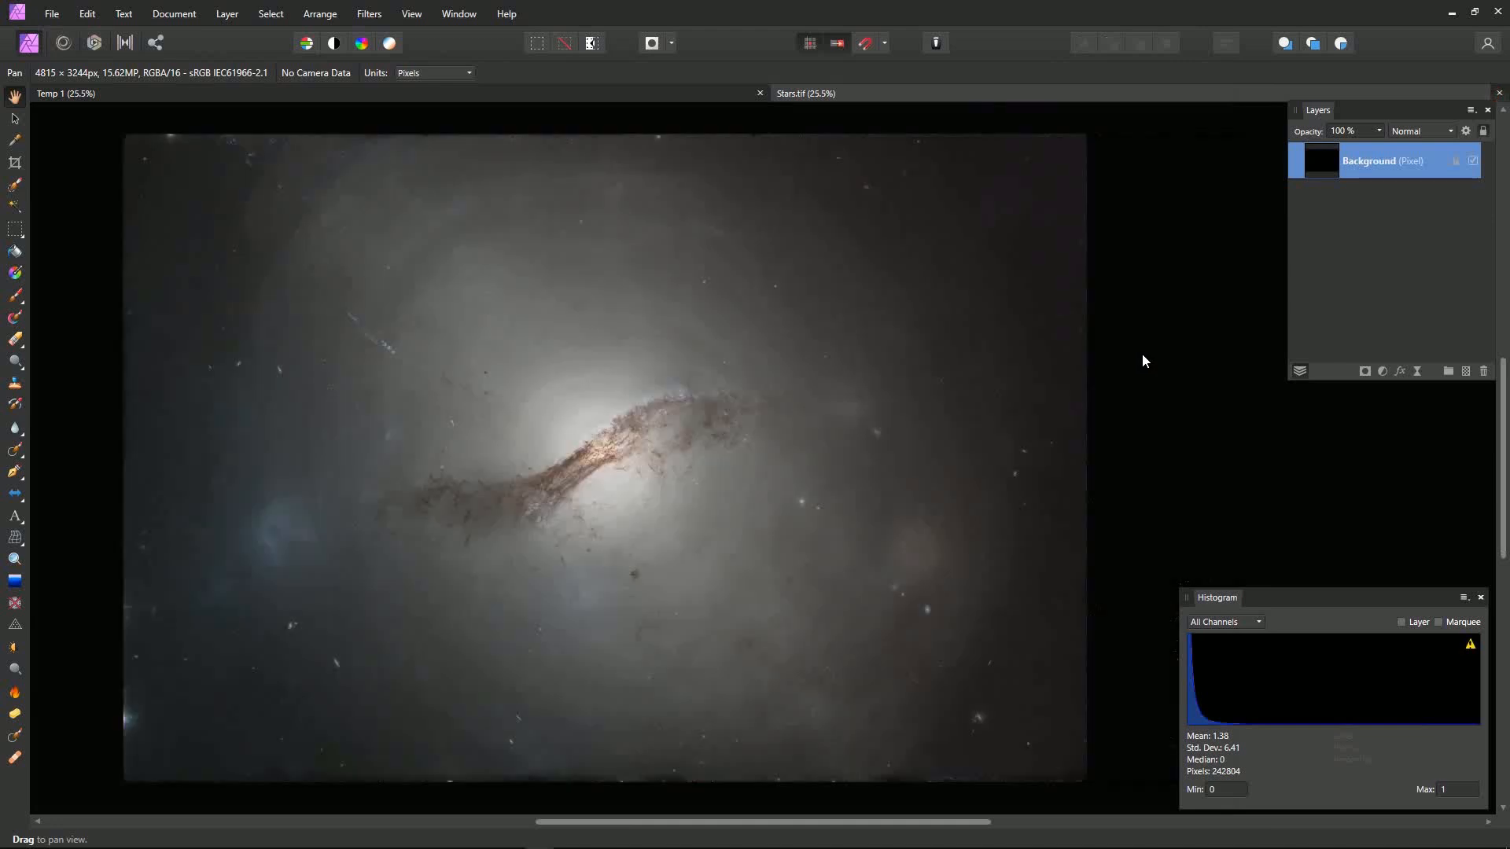
key(ctrl+v)
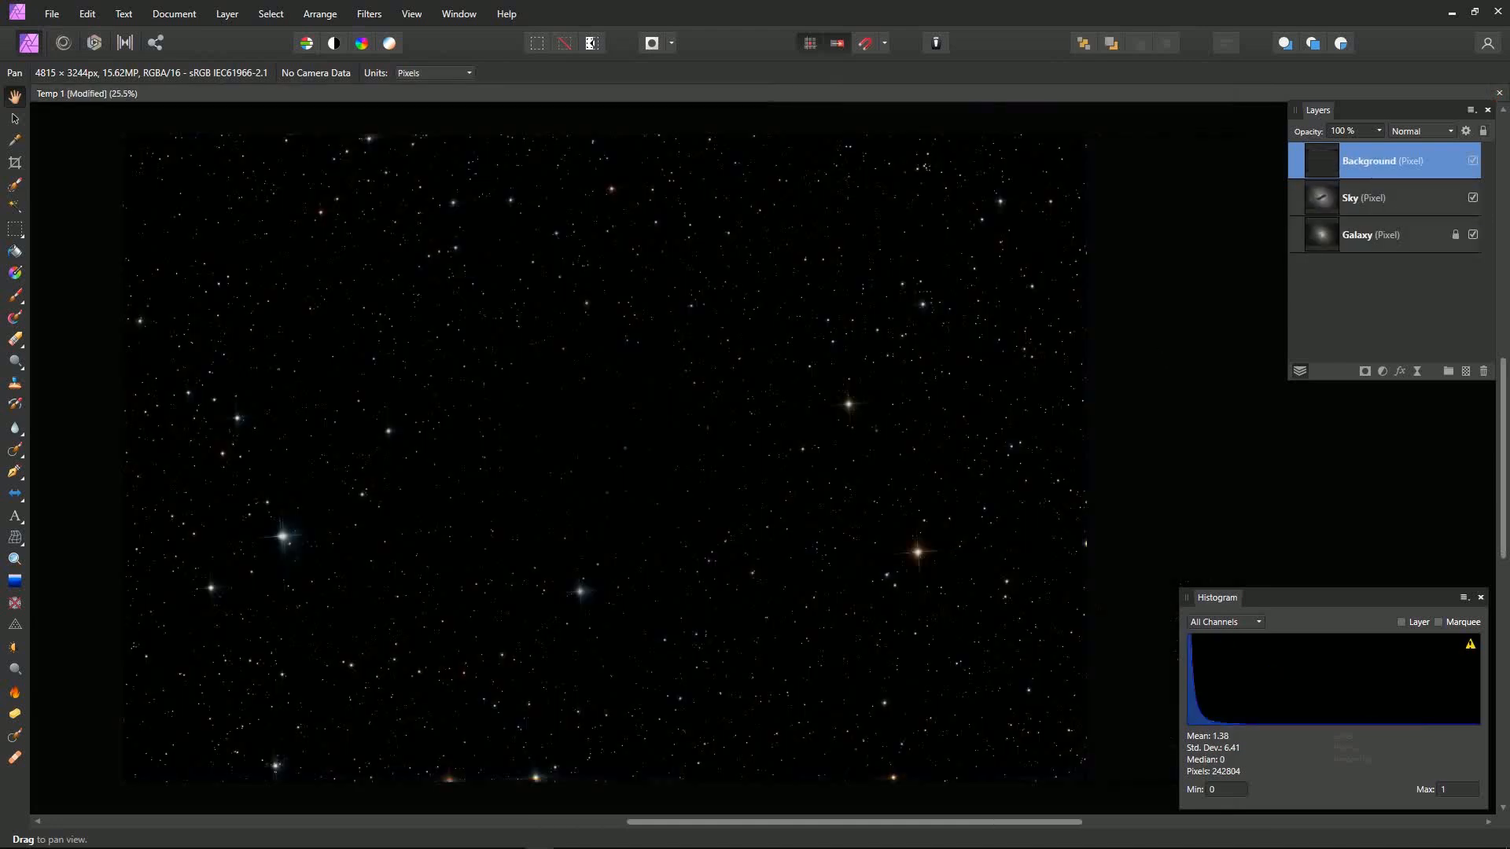
click(1447, 131)
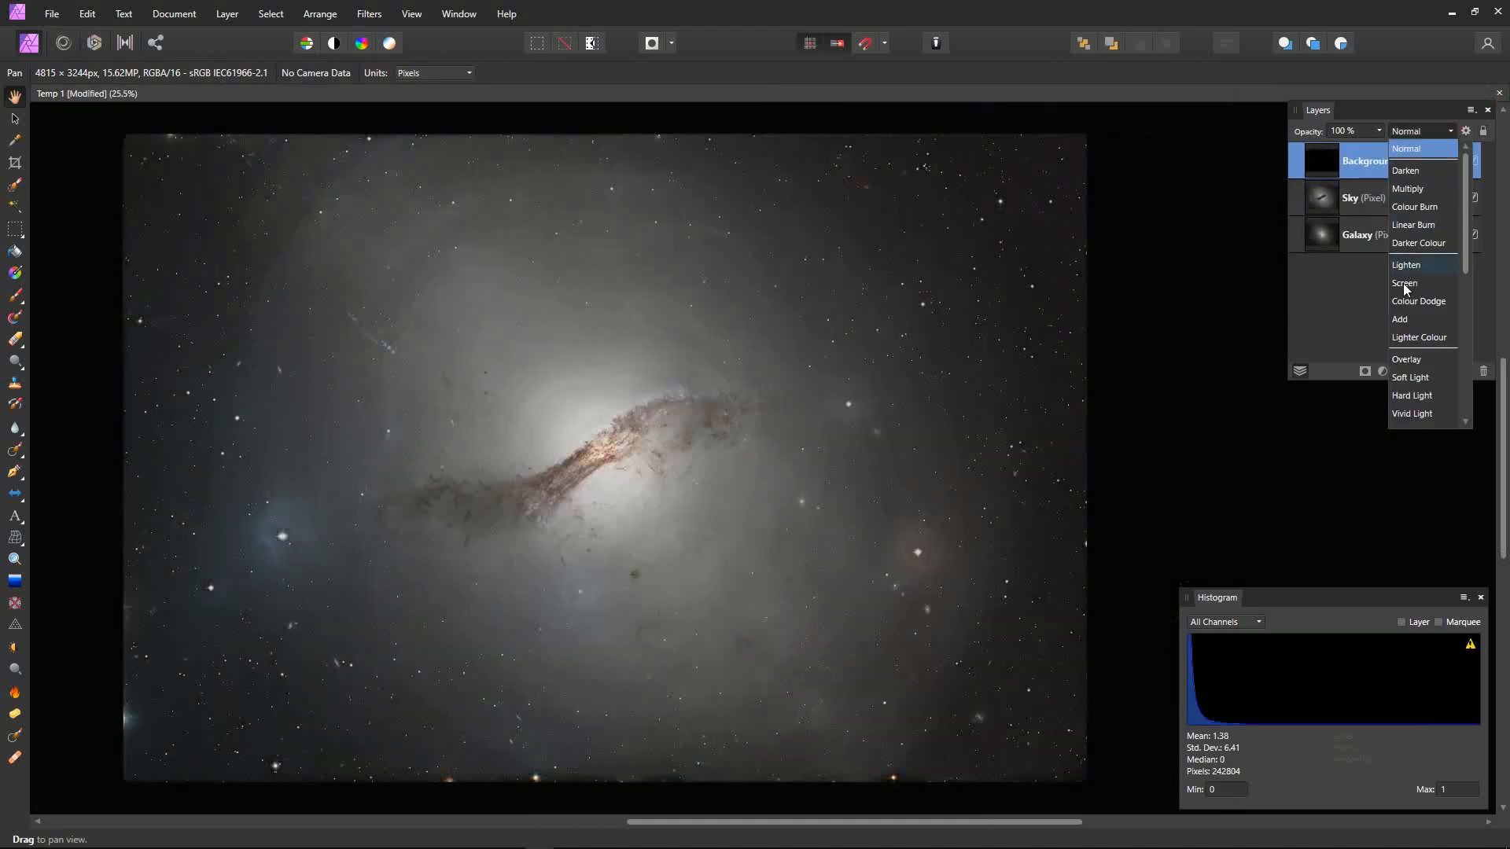
click(1402, 318)
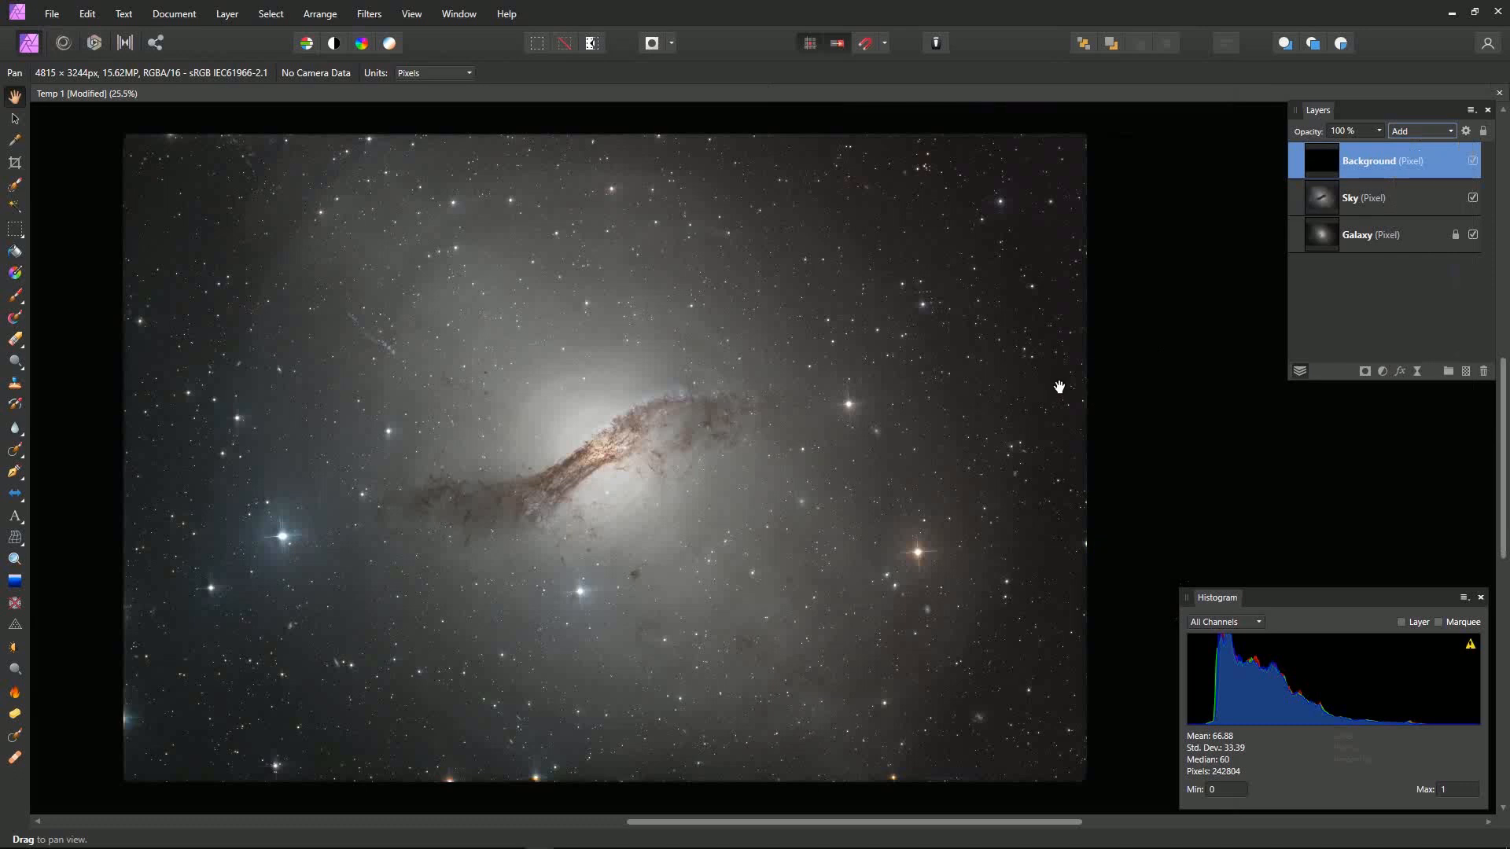
Crop the ragged edges off the image, keeping an area of about 4635 × 3103 px
click(15, 163)
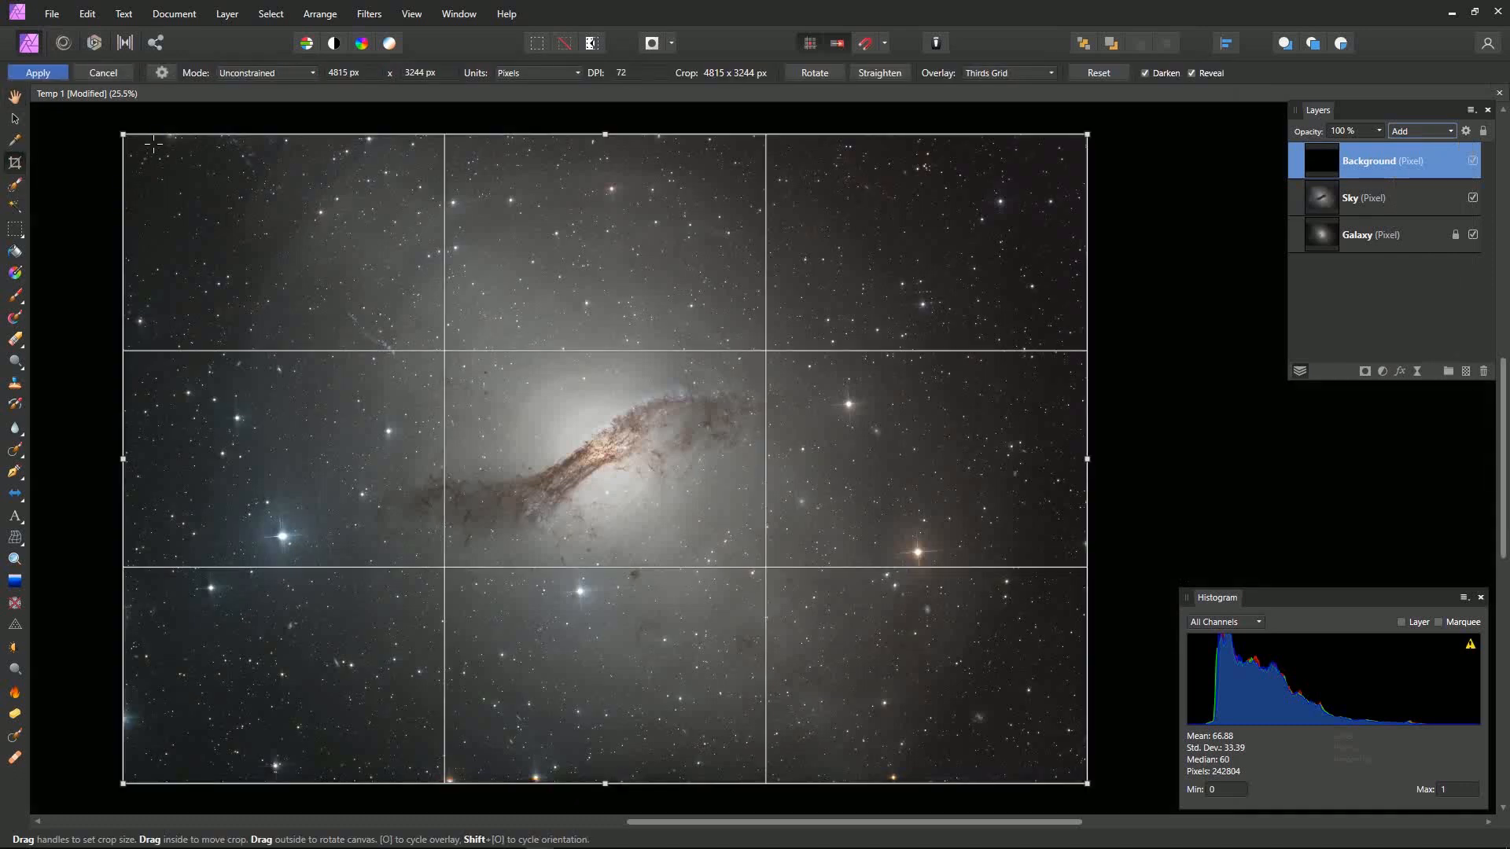
drag(140, 144, 1068, 765)
key(Return)
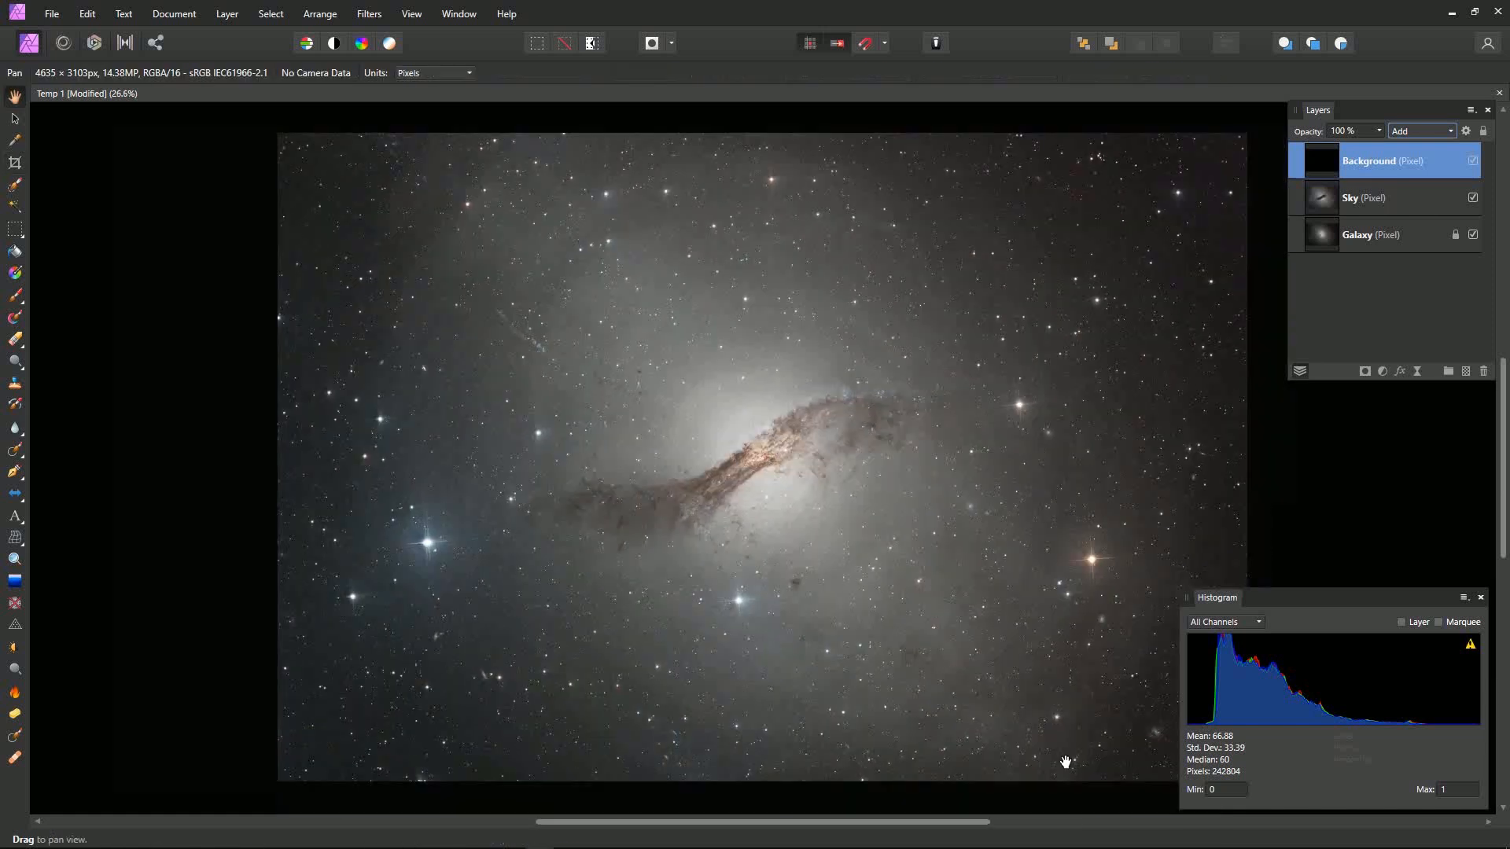
scroll(796, 479, down, 1)
drag(793, 478, 630, 465)
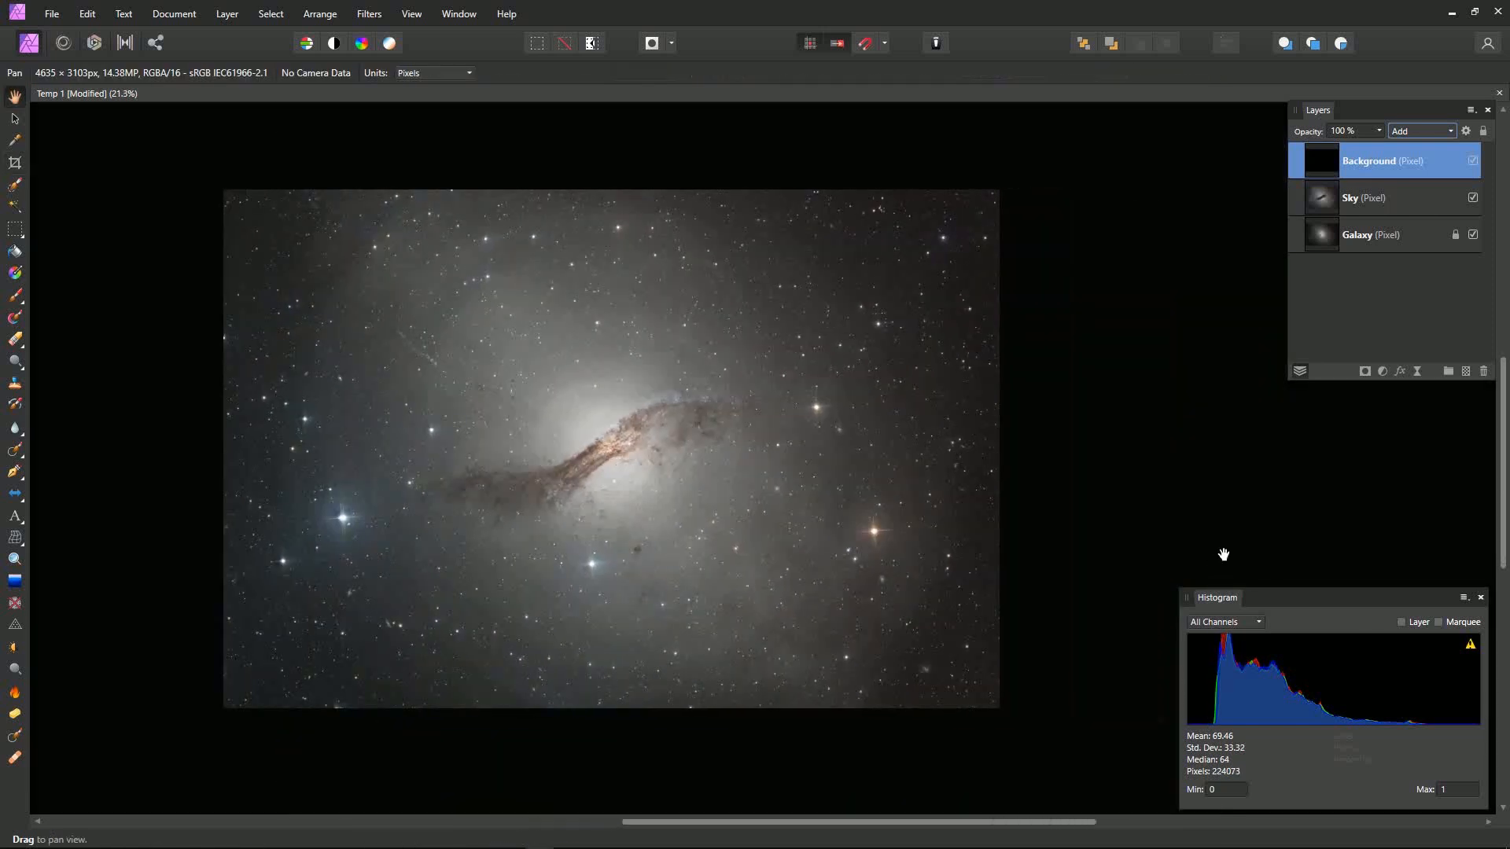
With the other layers hidden, darken the Sky layer using Levels with Black Level 4%, merge the adjustment, and show all layers again
click(1363, 202)
click(1472, 160)
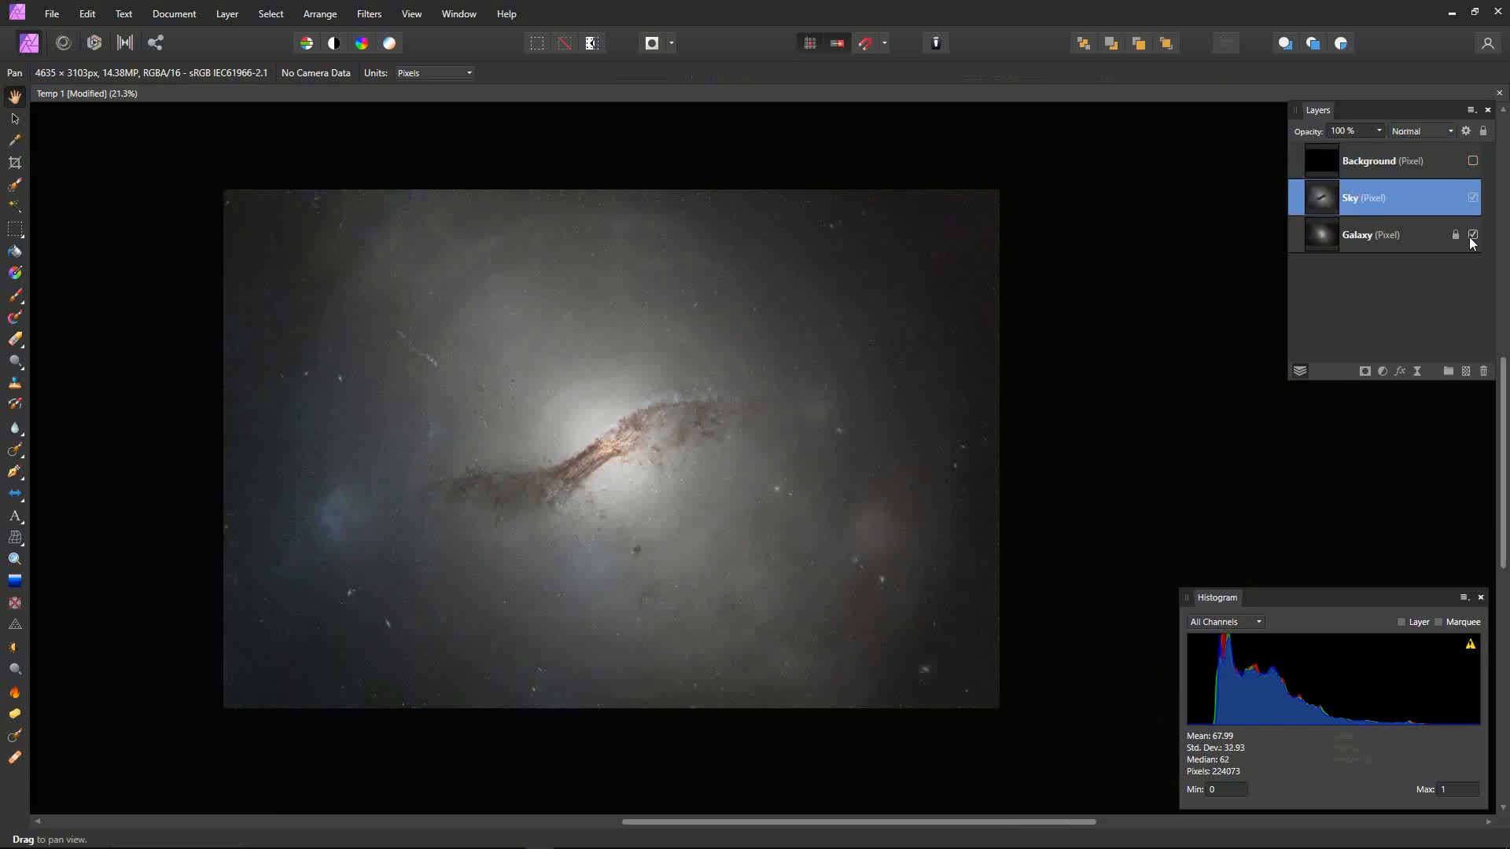
click(1469, 236)
key(ctrl+l)
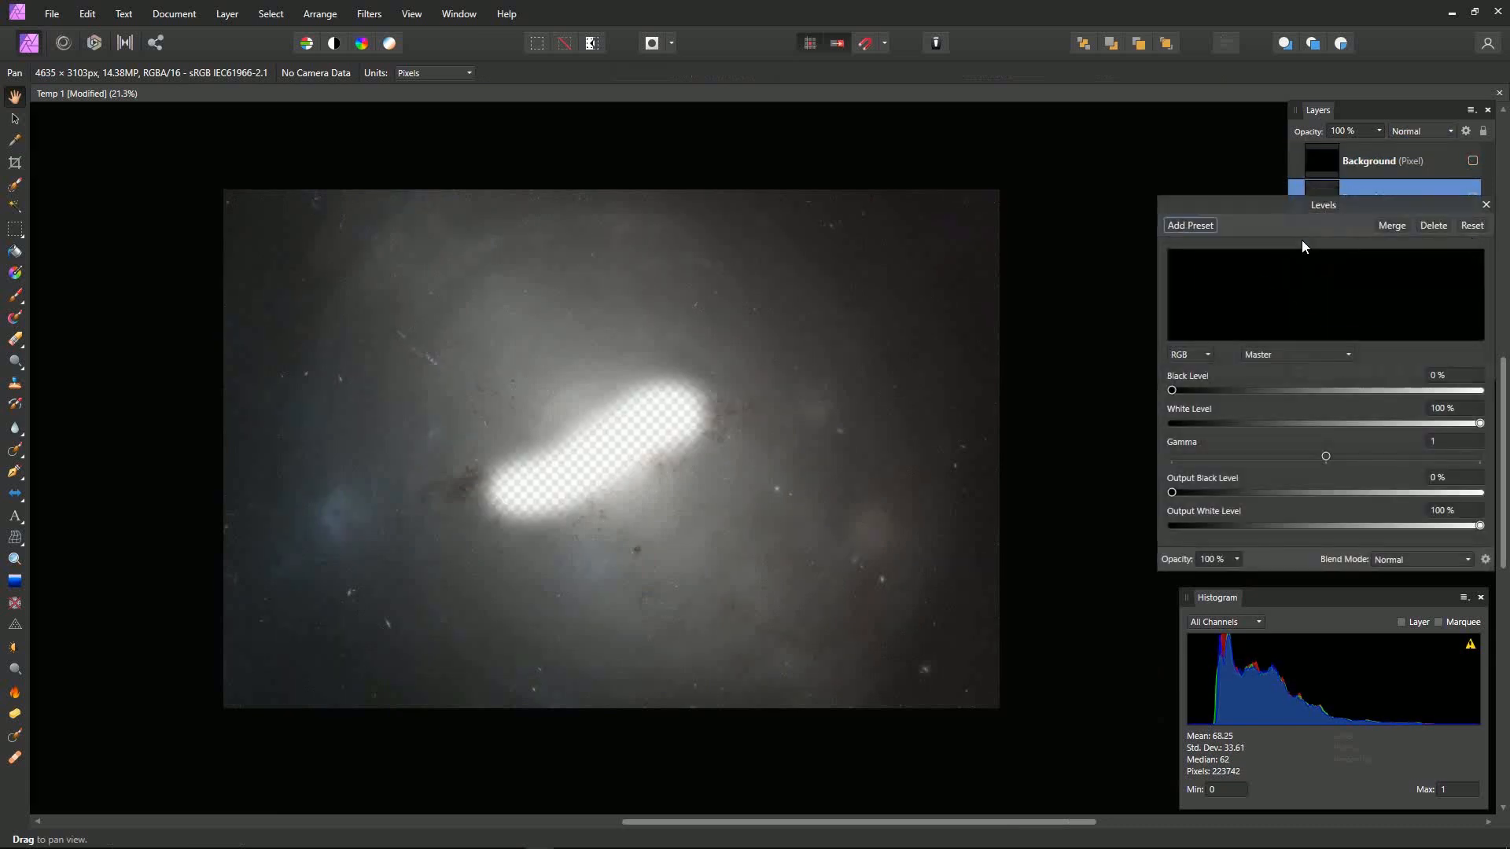
drag(1171, 391, 1185, 393)
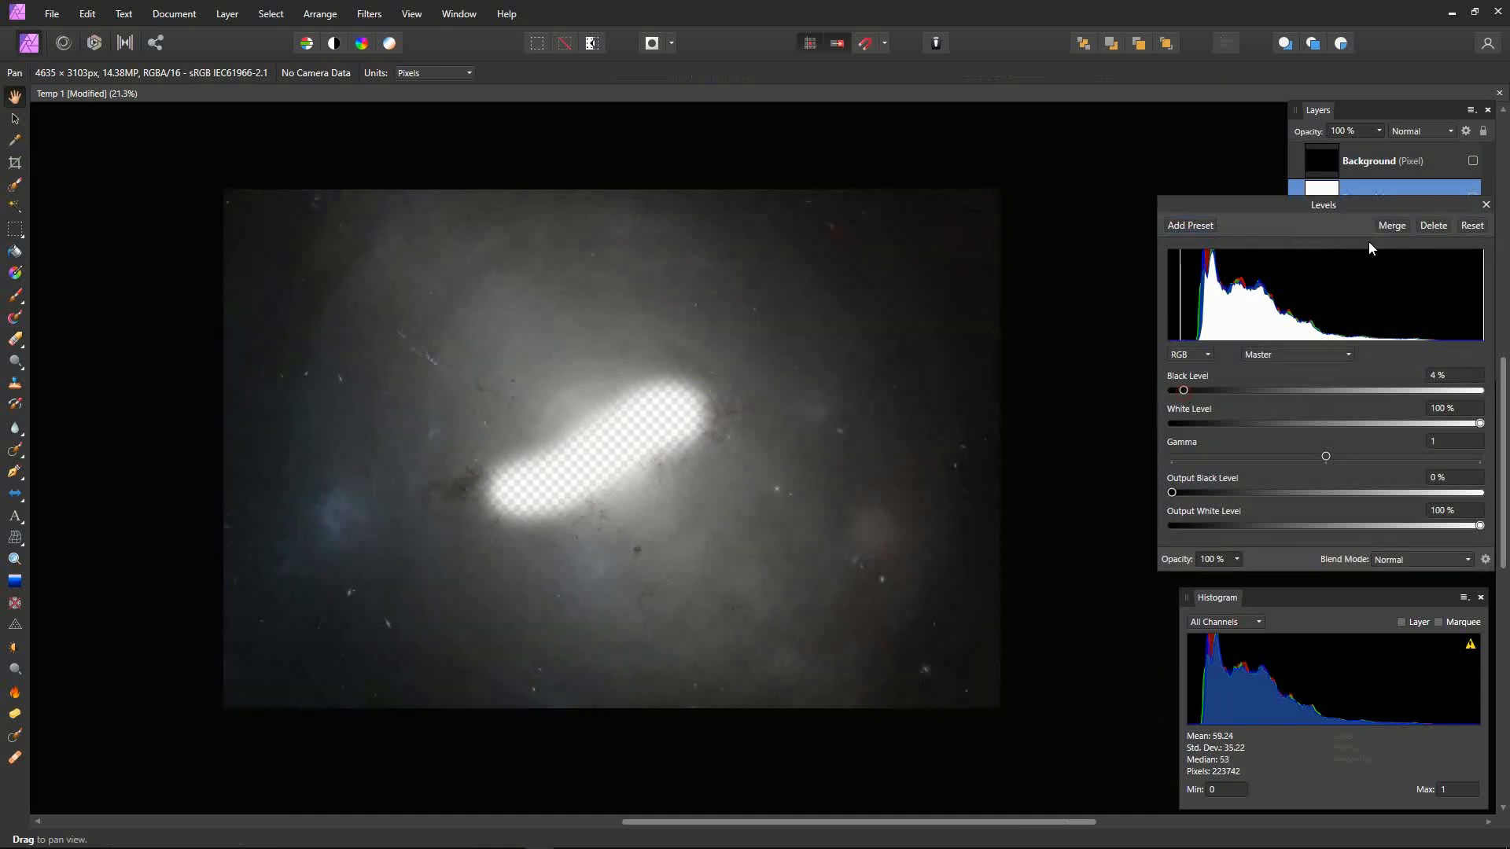
click(1393, 226)
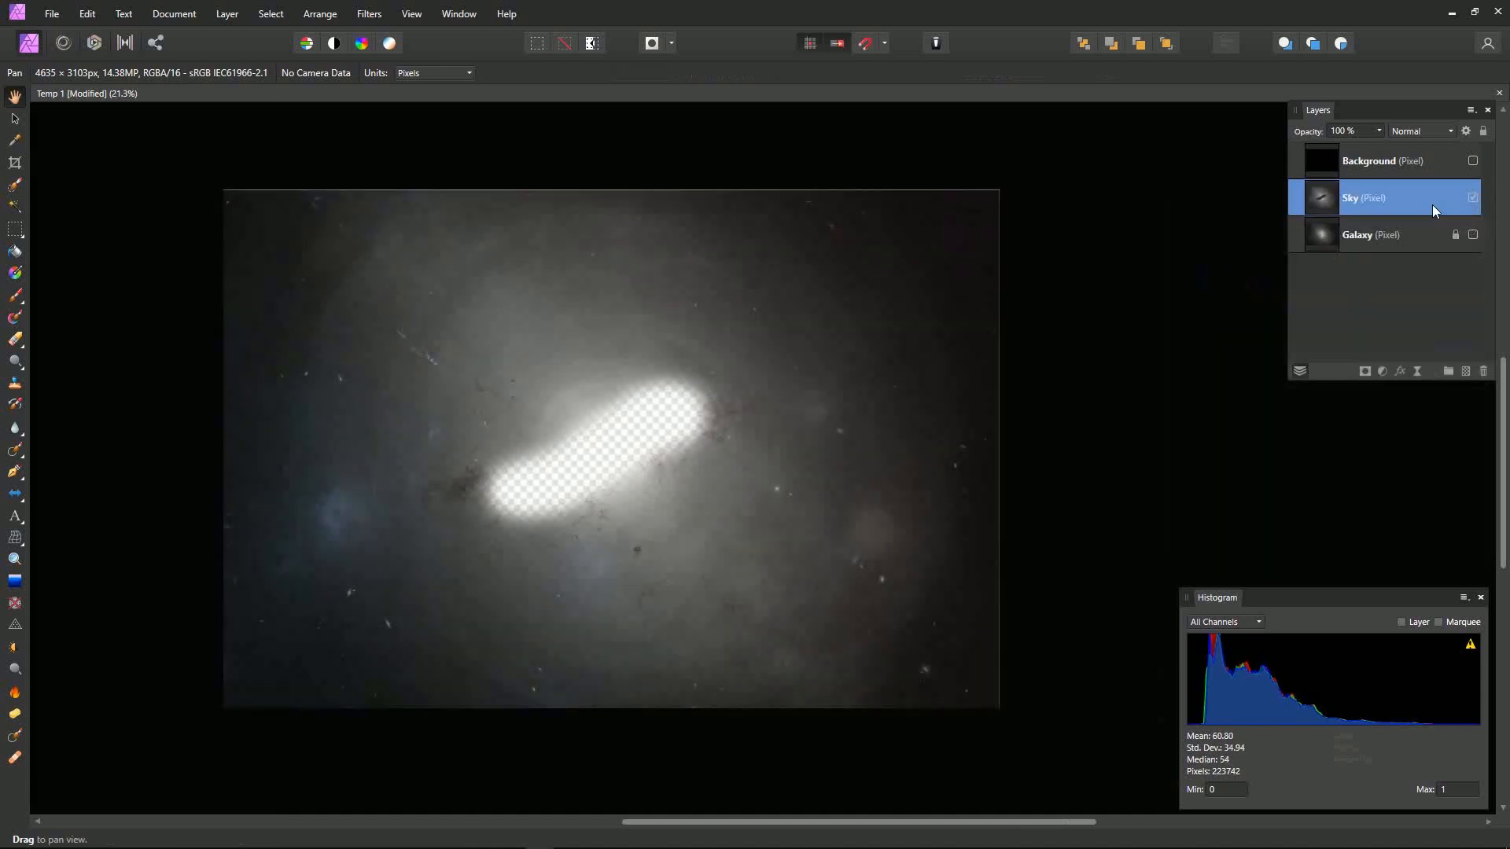
click(1472, 161)
click(1473, 234)
scroll(506, 430, up, 1)
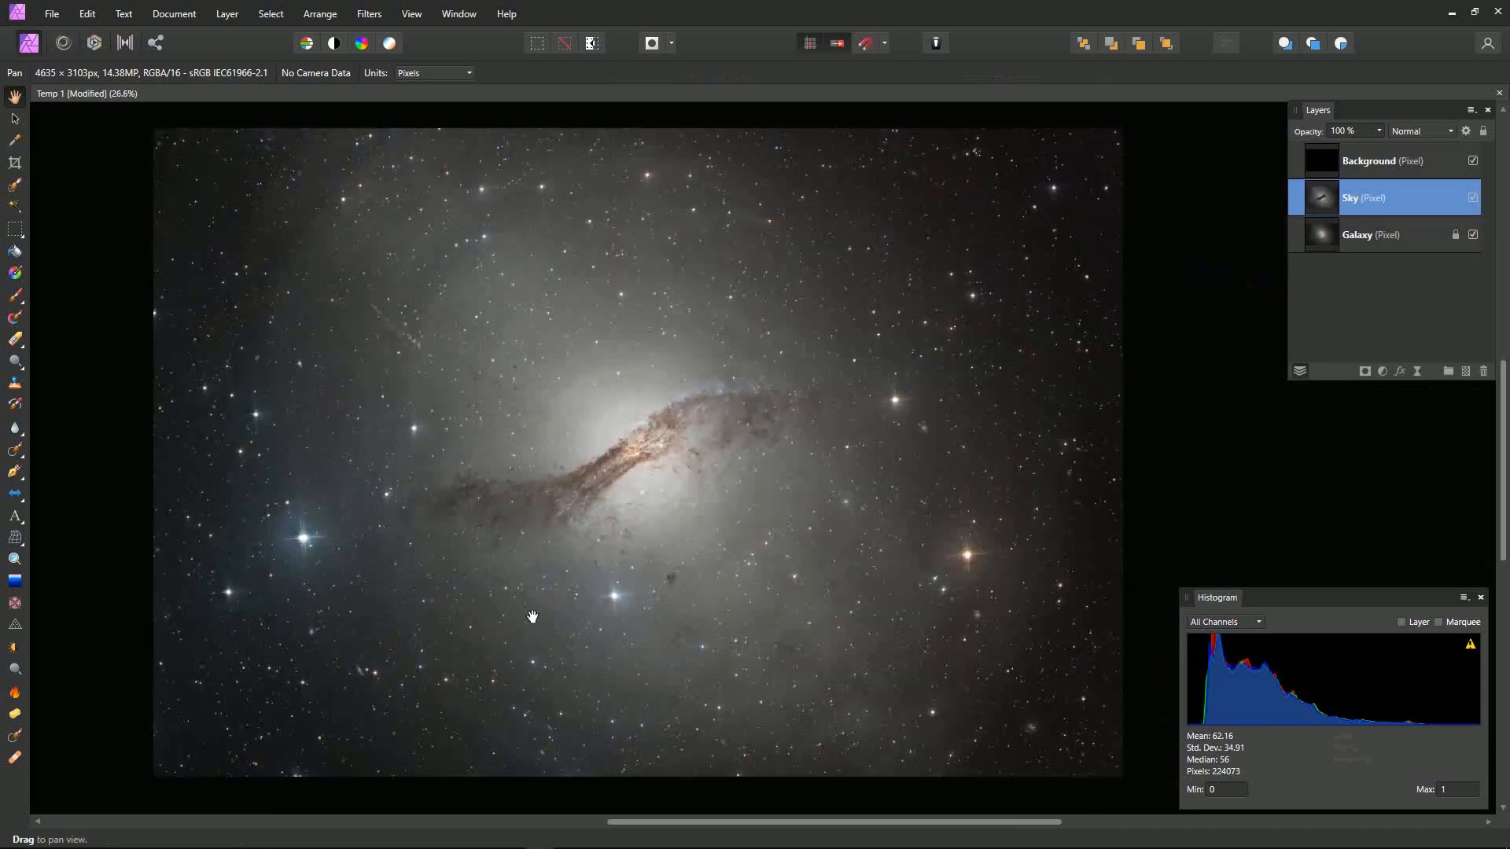
Apply a 20% Clarity filter to the Sky layer with the other layers hidden, and show them again to inspect the image
click(1472, 234)
click(1473, 161)
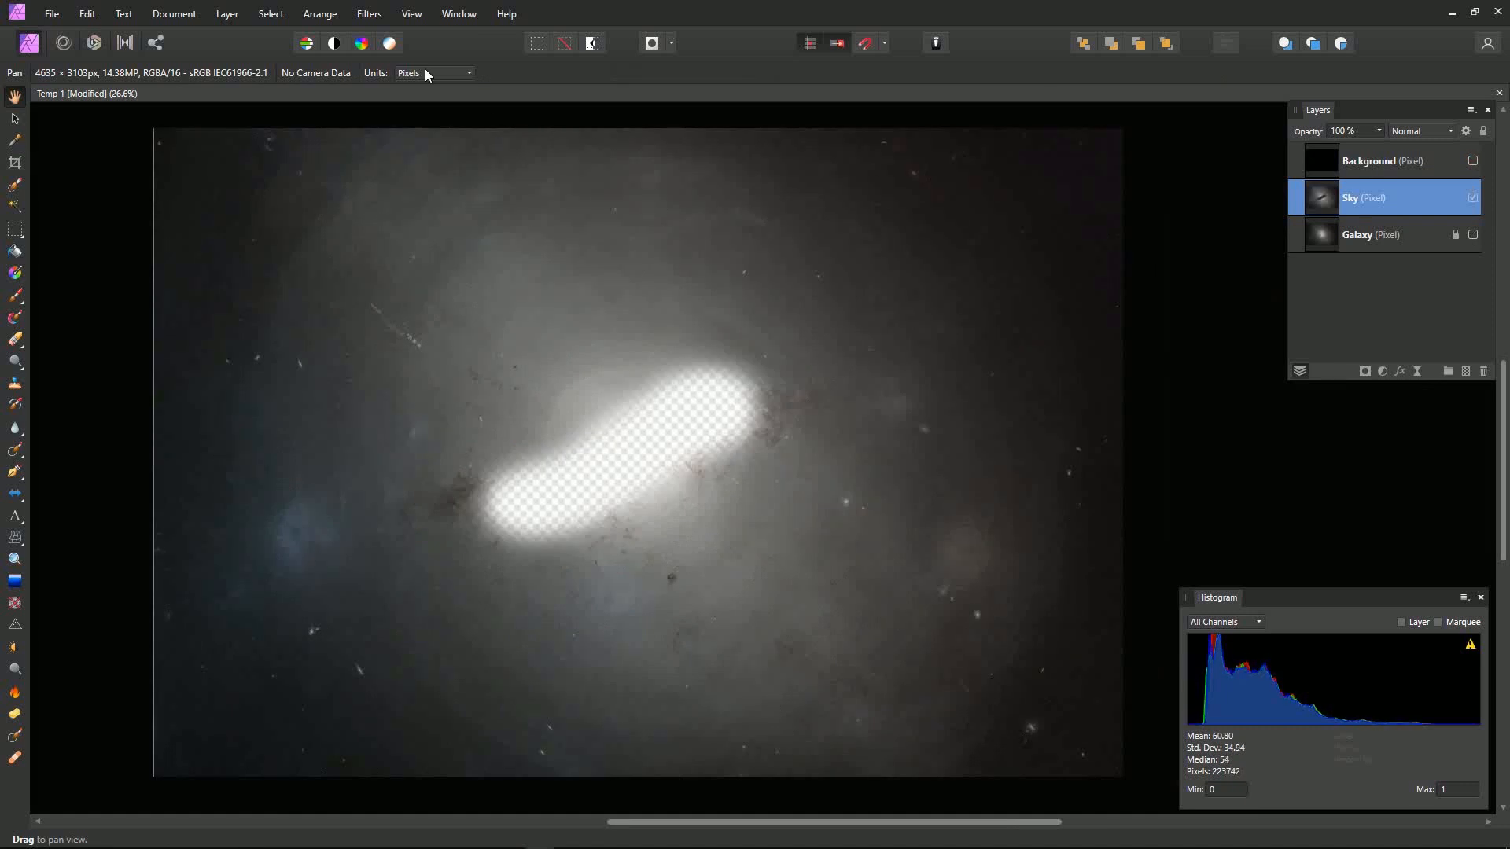
click(383, 18)
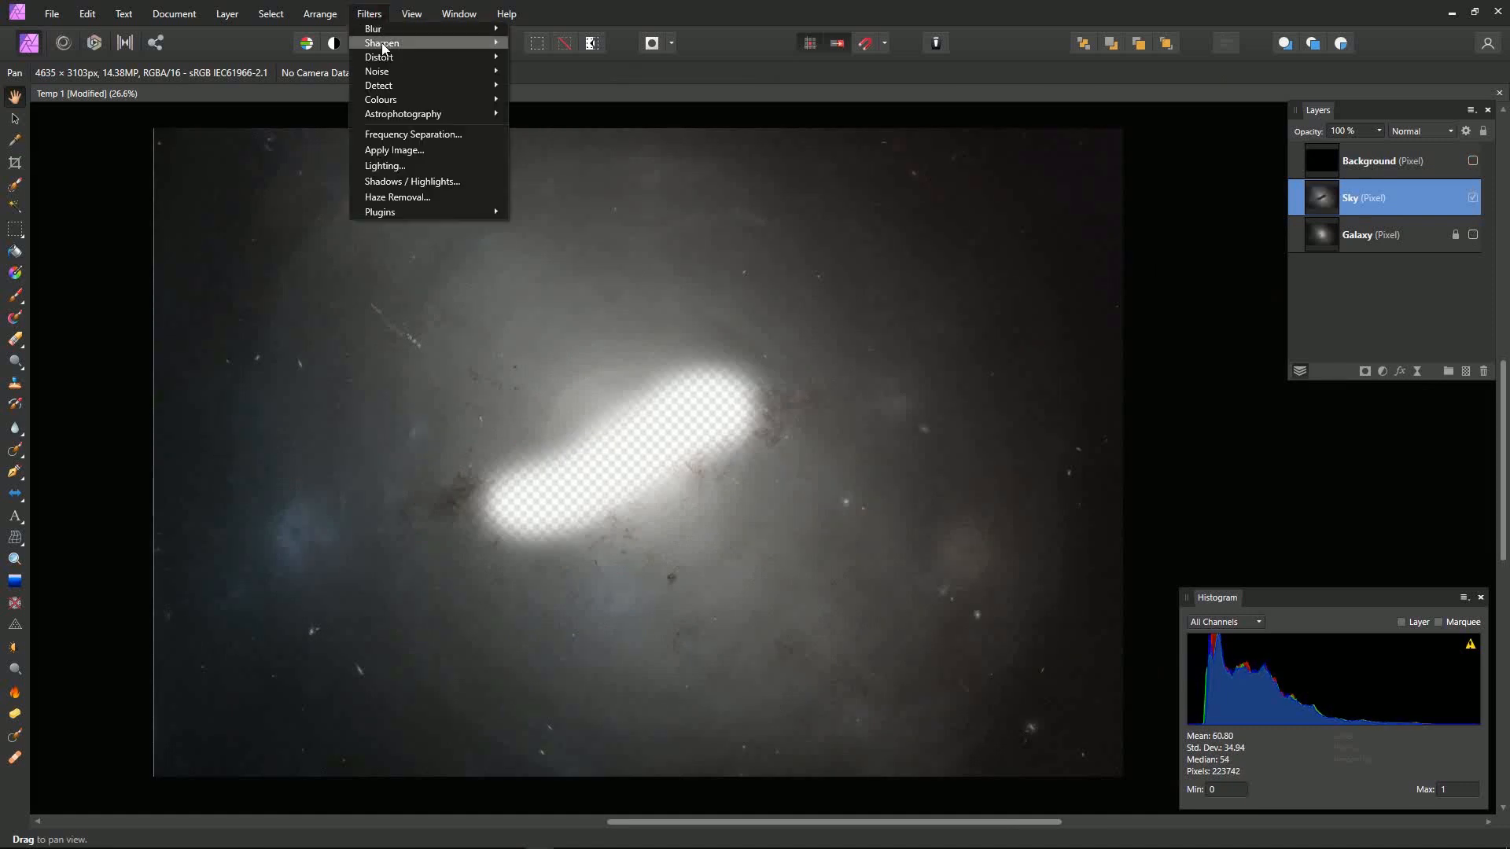
mouse_move(384, 48)
click(540, 62)
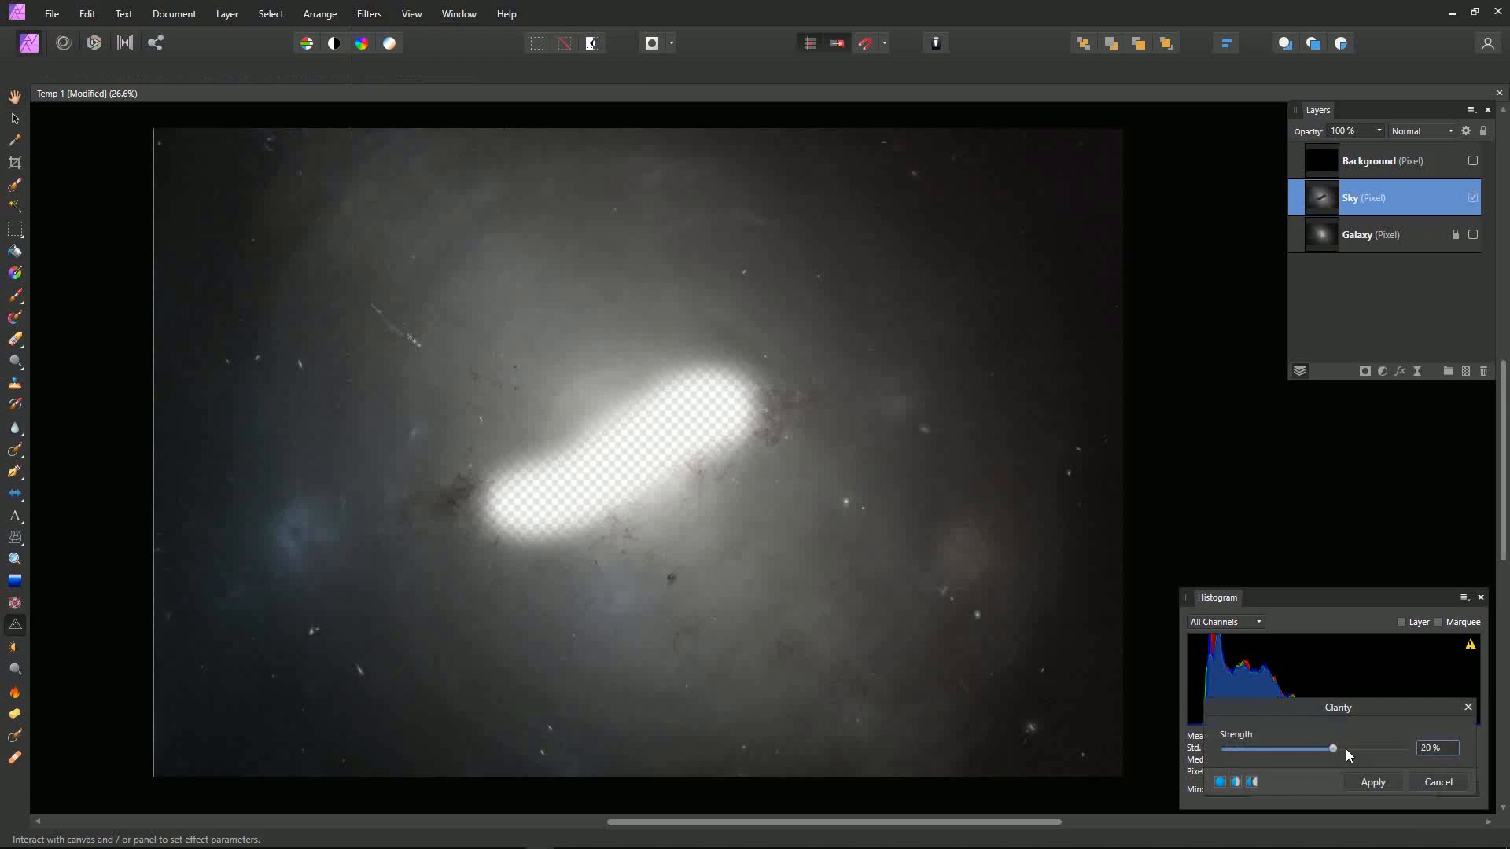
click(1385, 785)
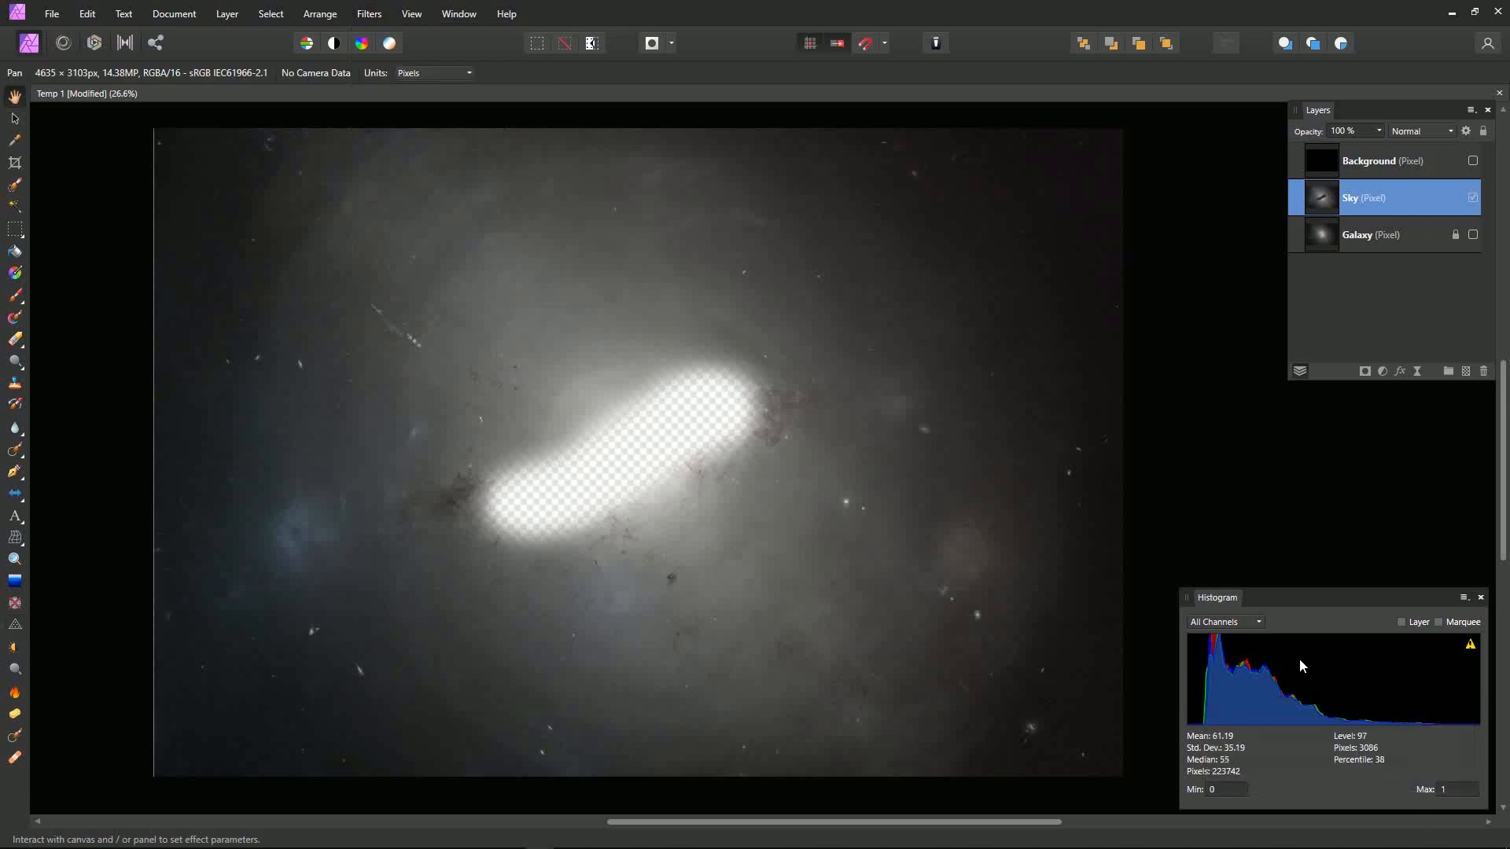
click(1473, 235)
click(1472, 160)
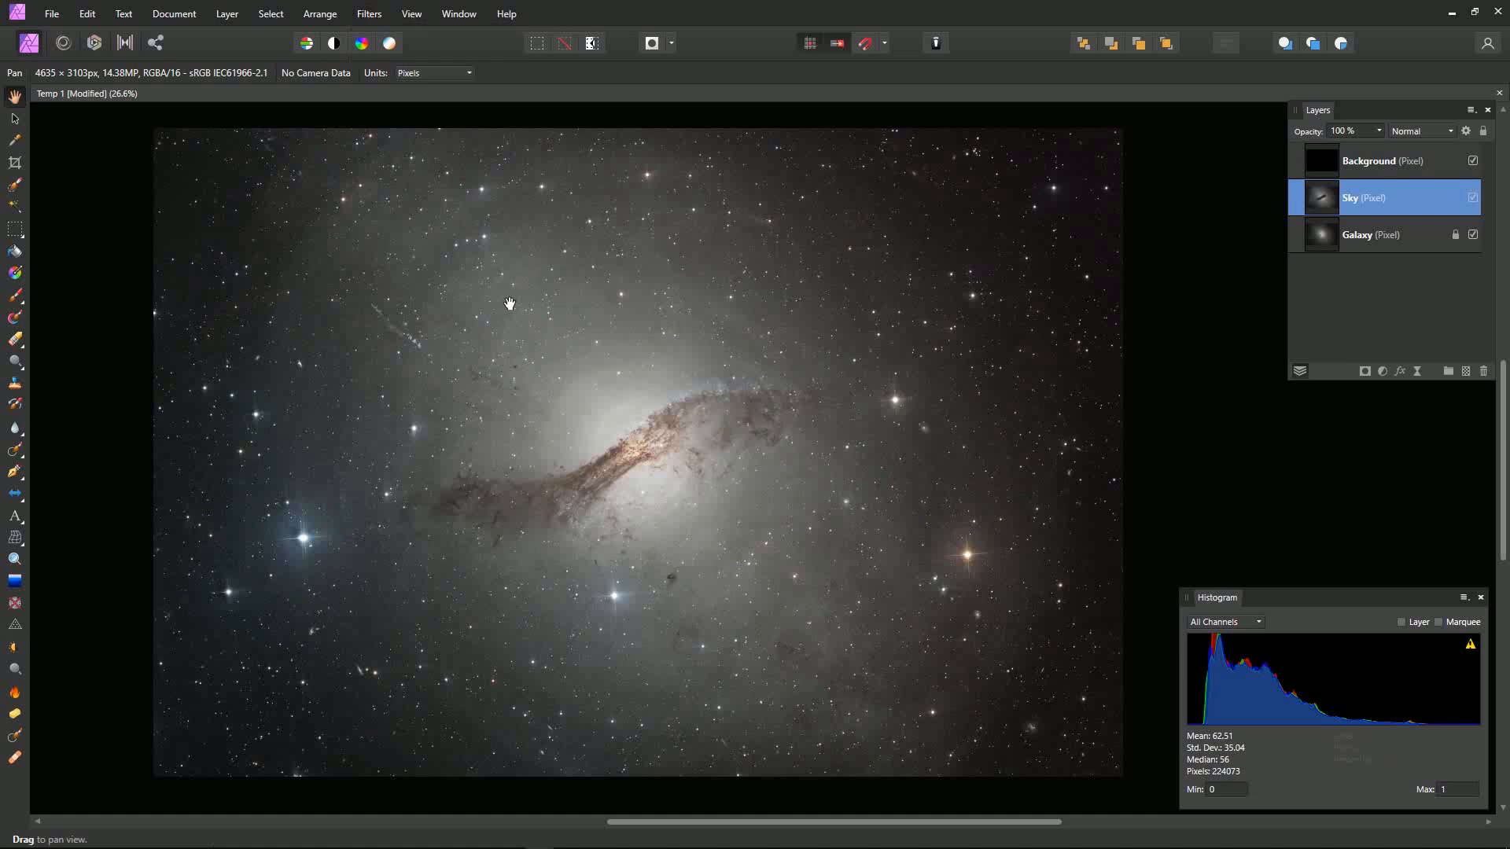
scroll(620, 422, up, 1)
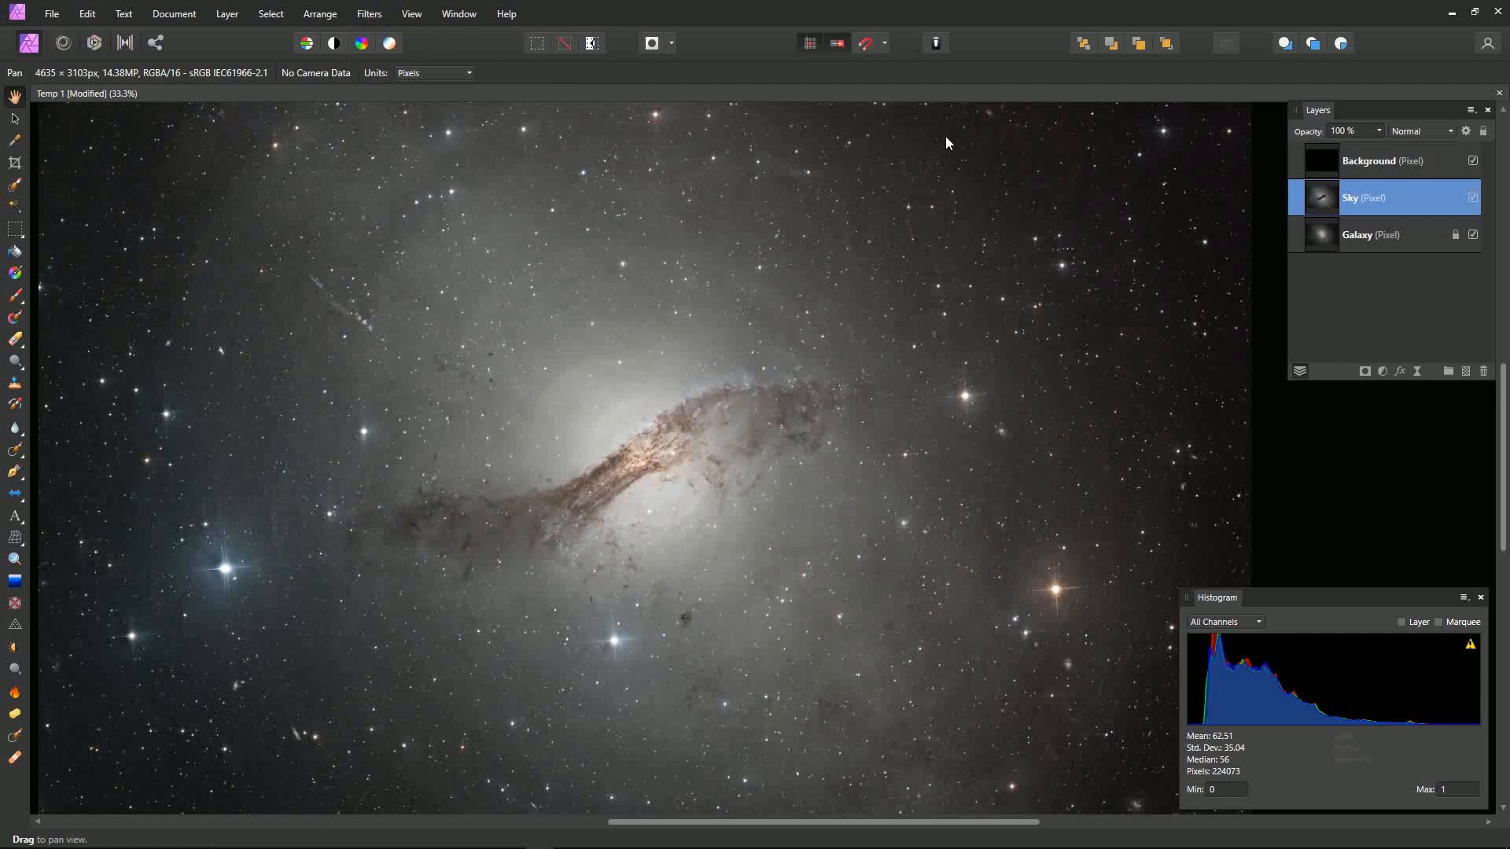
Reduce the Sky layer's noise with the RC-Astro NoiseXTerminator filter
click(369, 14)
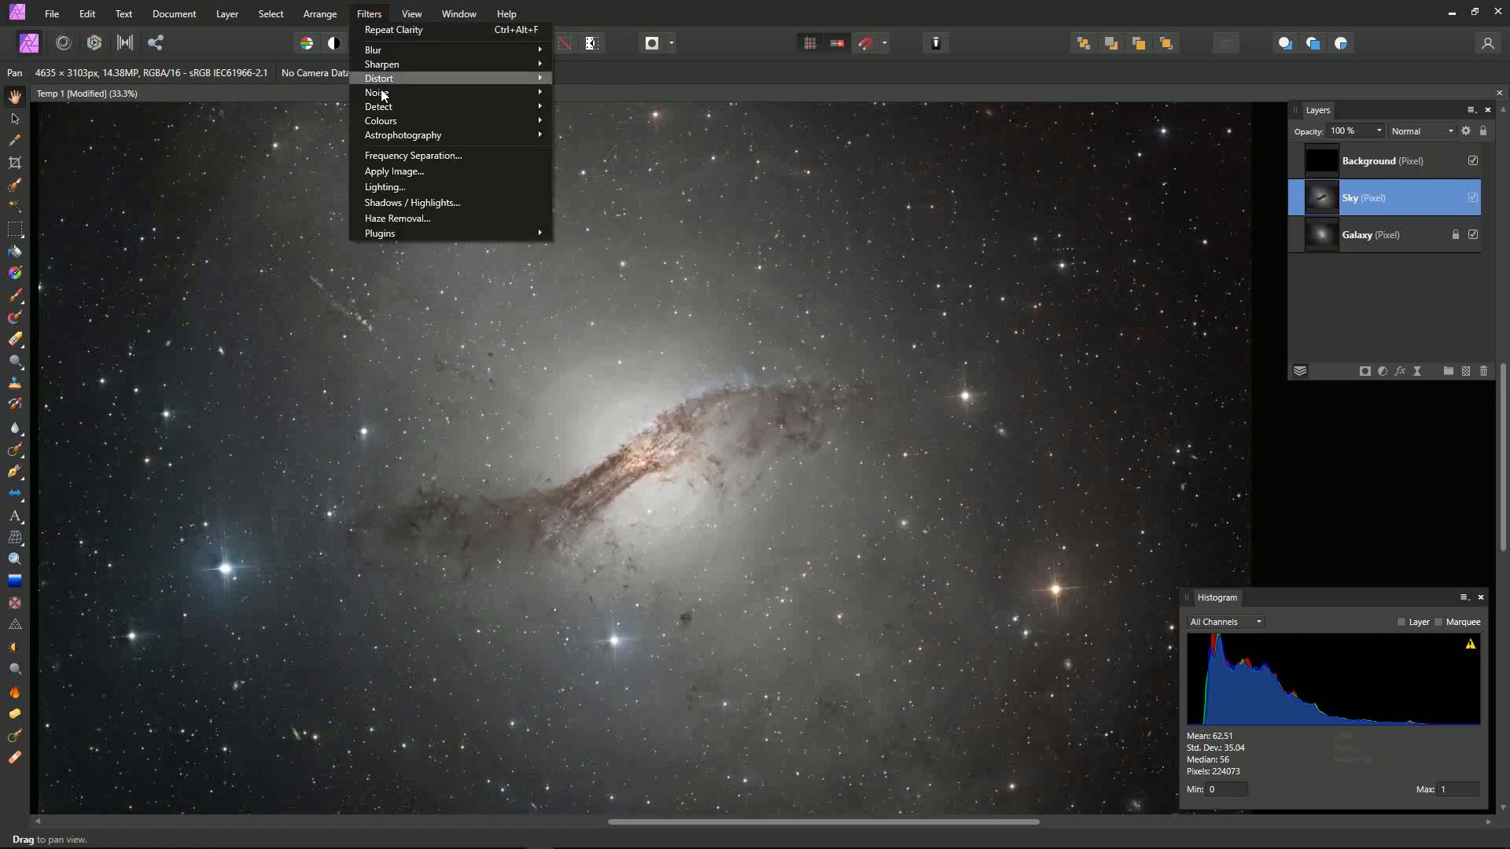
mouse_move(383, 232)
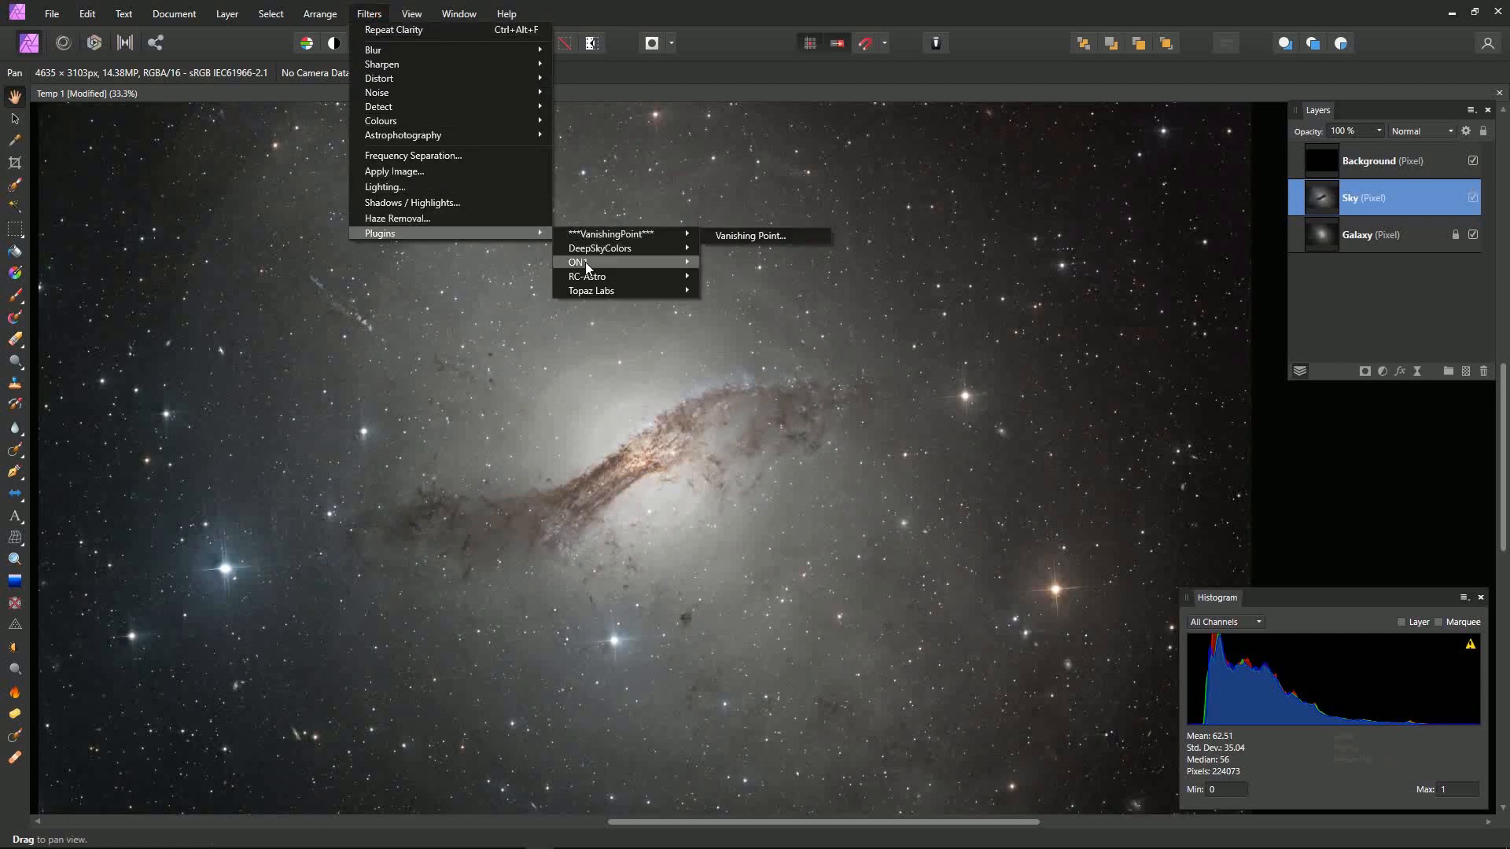
mouse_move(583, 275)
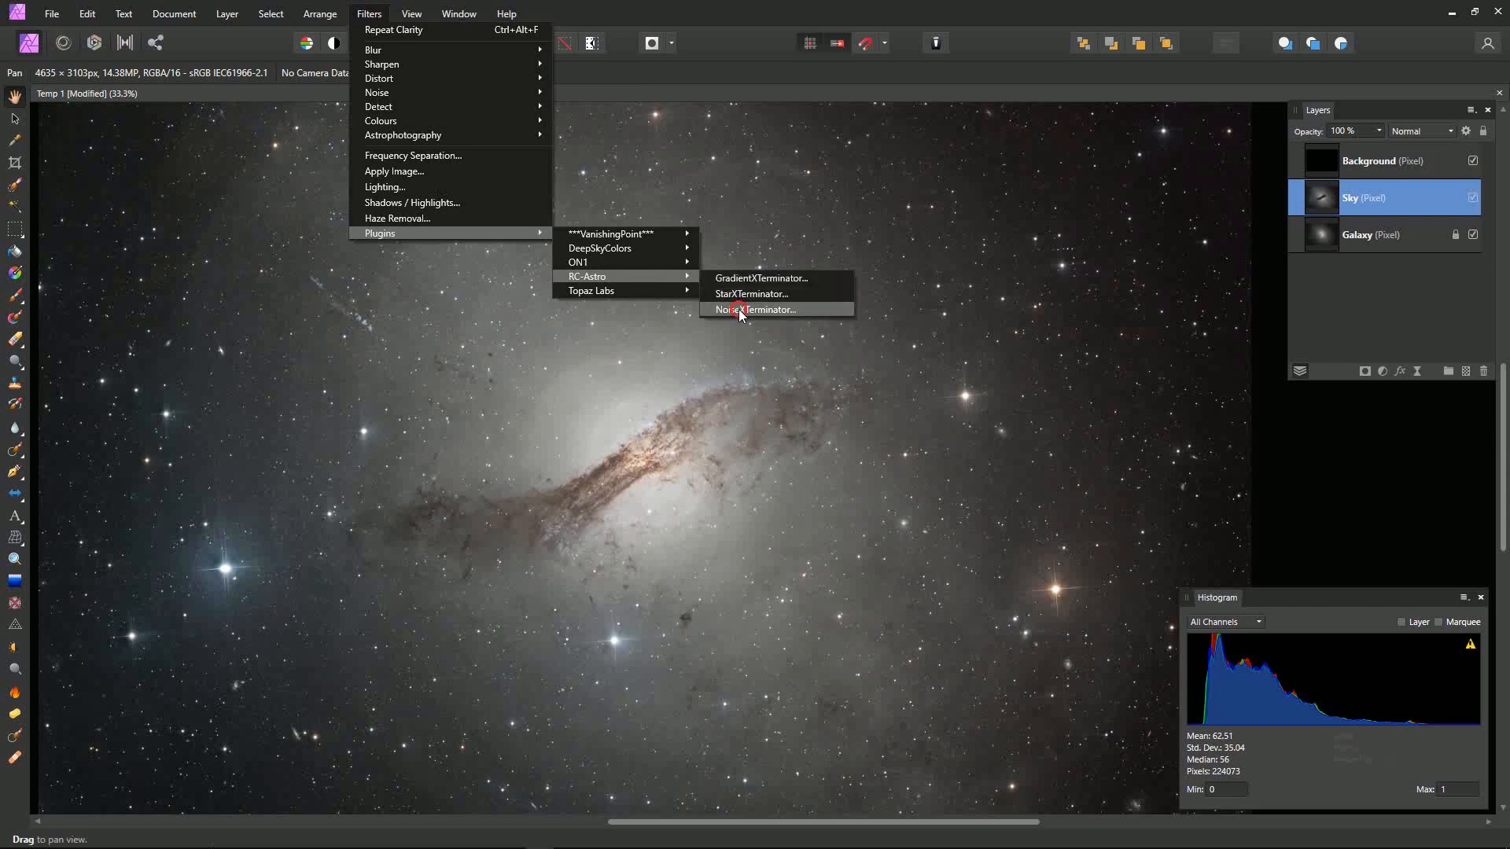
click(739, 309)
click(846, 275)
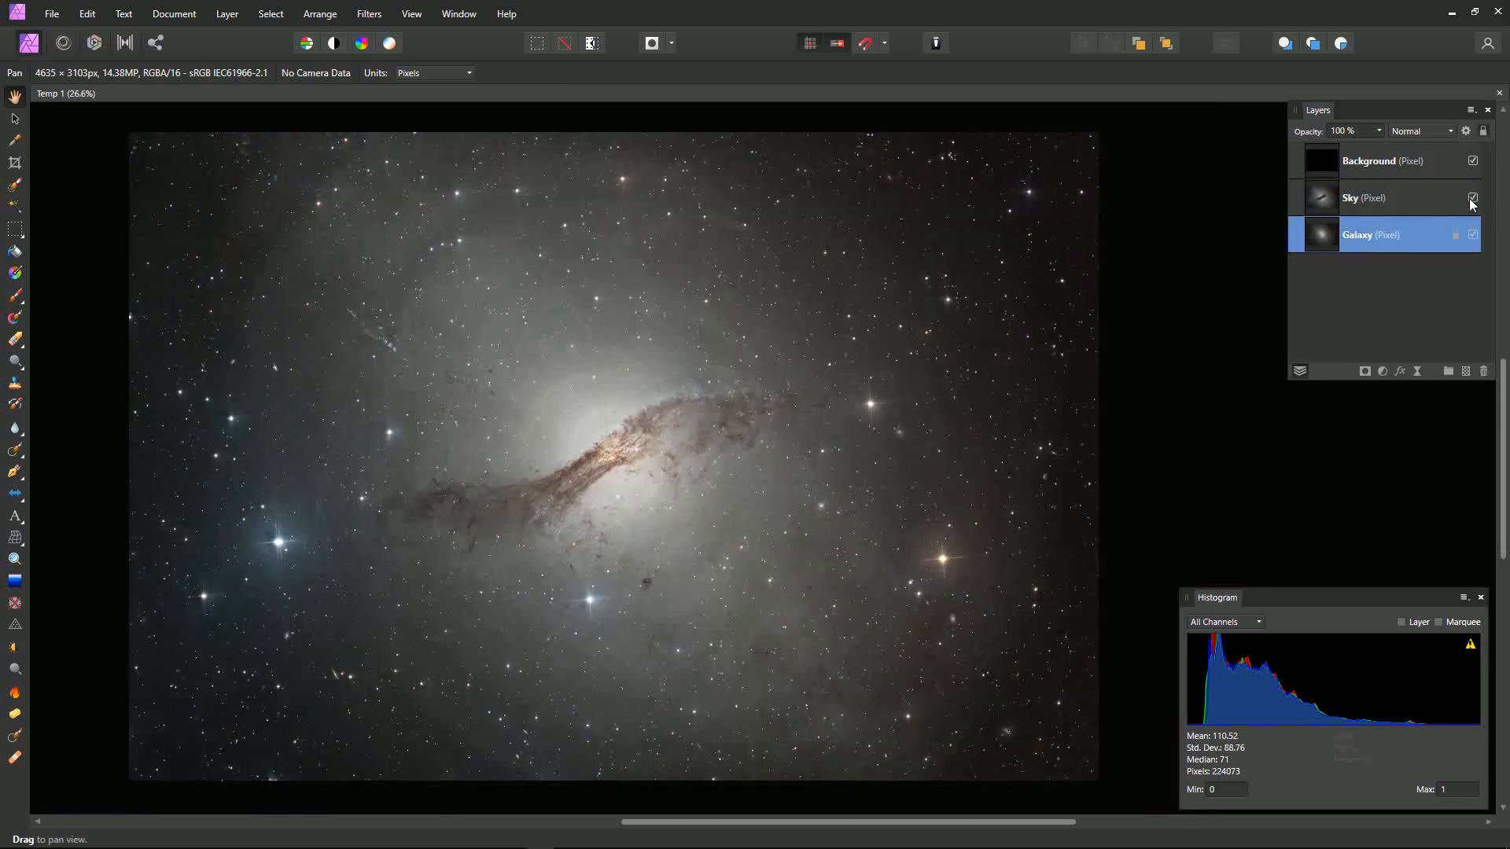
With the Sky and Background layers hidden, boost the Galaxy layer with Vibrance 41% and Saturation 14%, then merge the adjustment
click(1472, 197)
click(1473, 161)
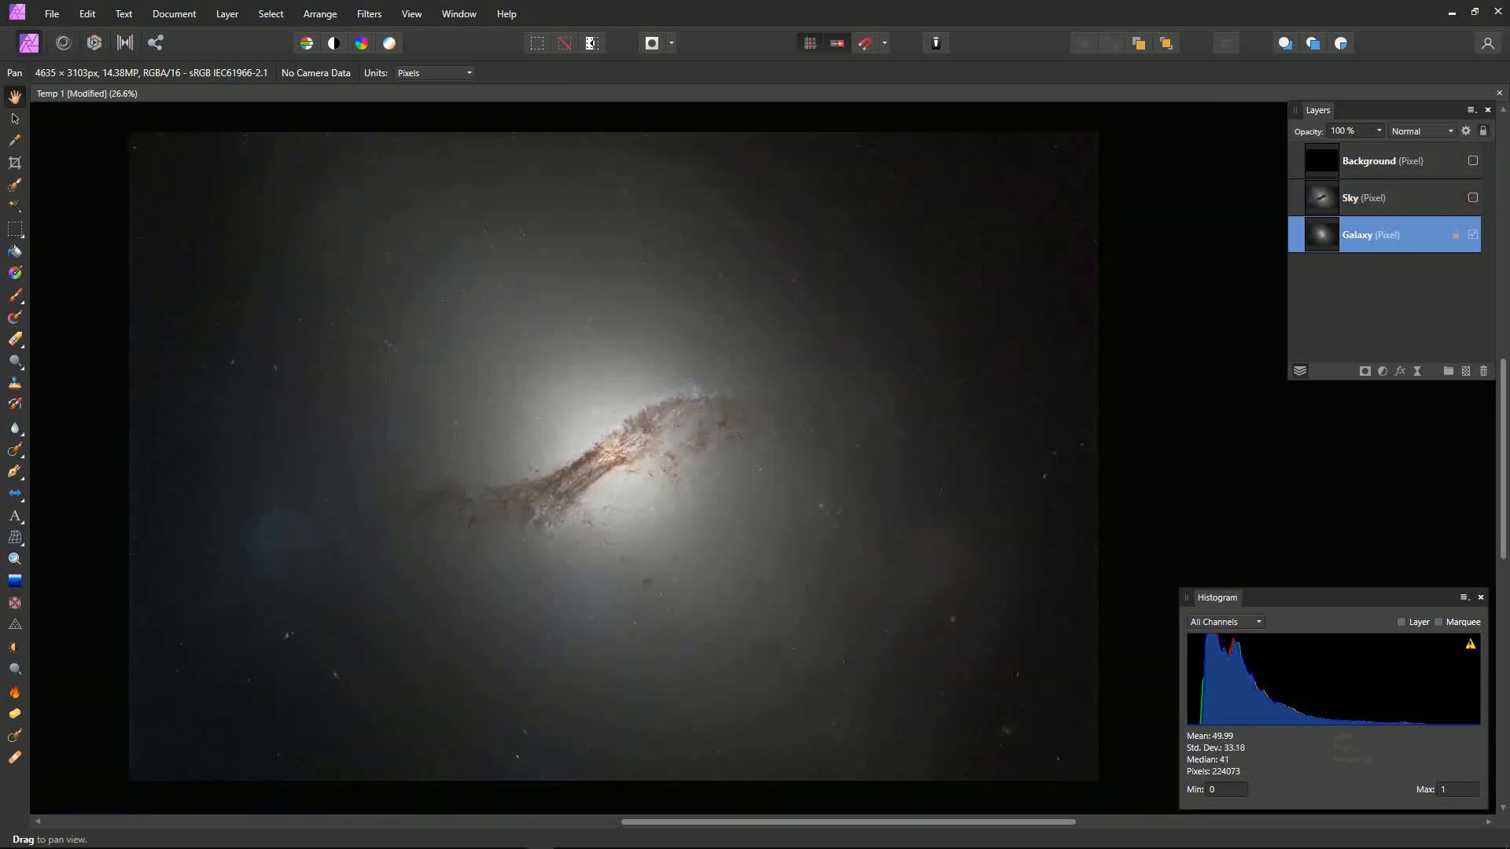
drag(1281, 717, 1312, 752)
click(1301, 750)
scroll(532, 454, up, 2)
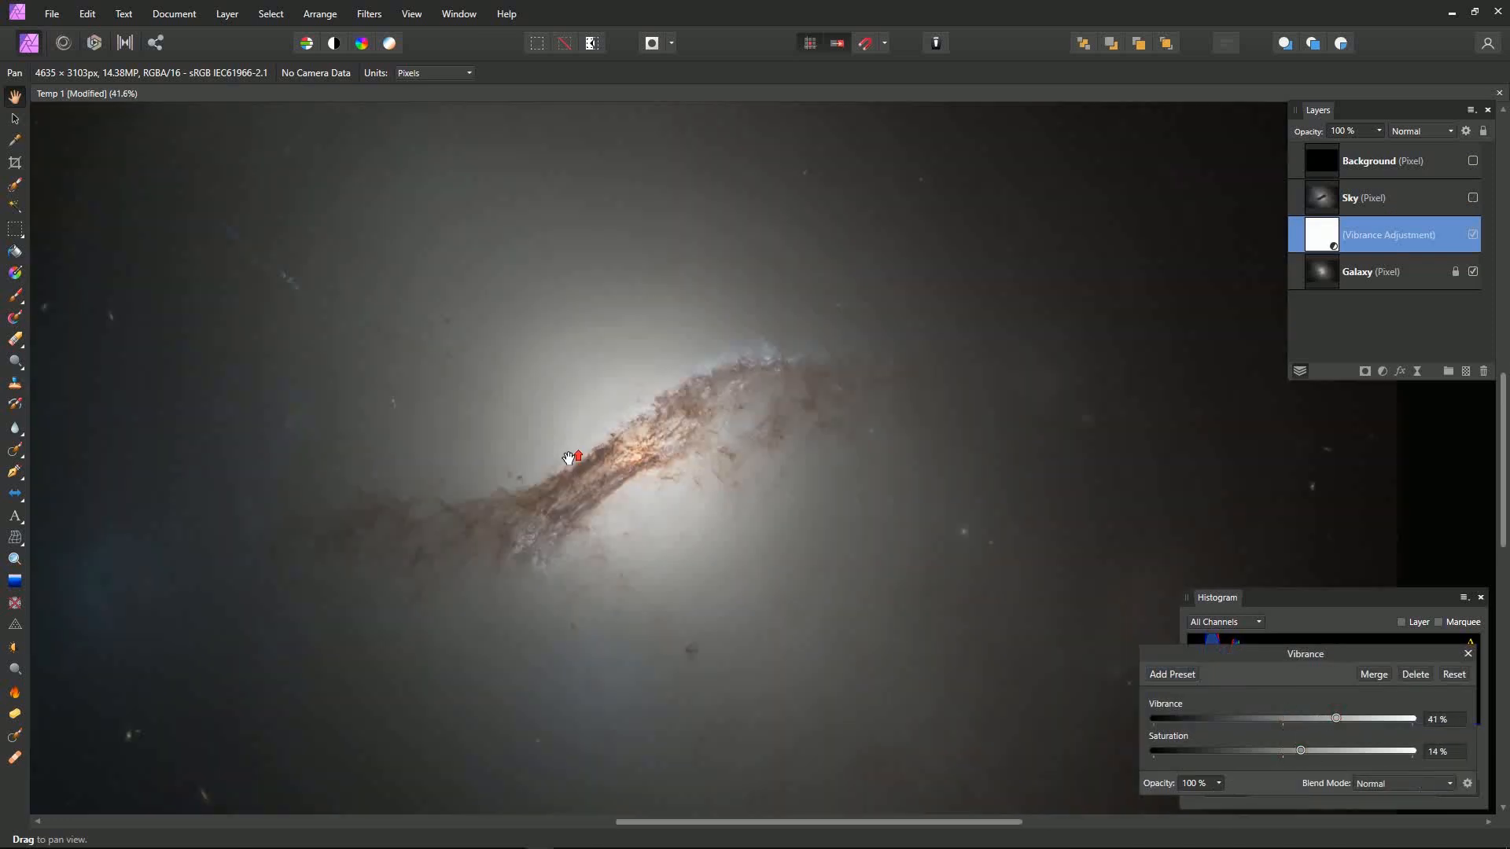
click(1375, 674)
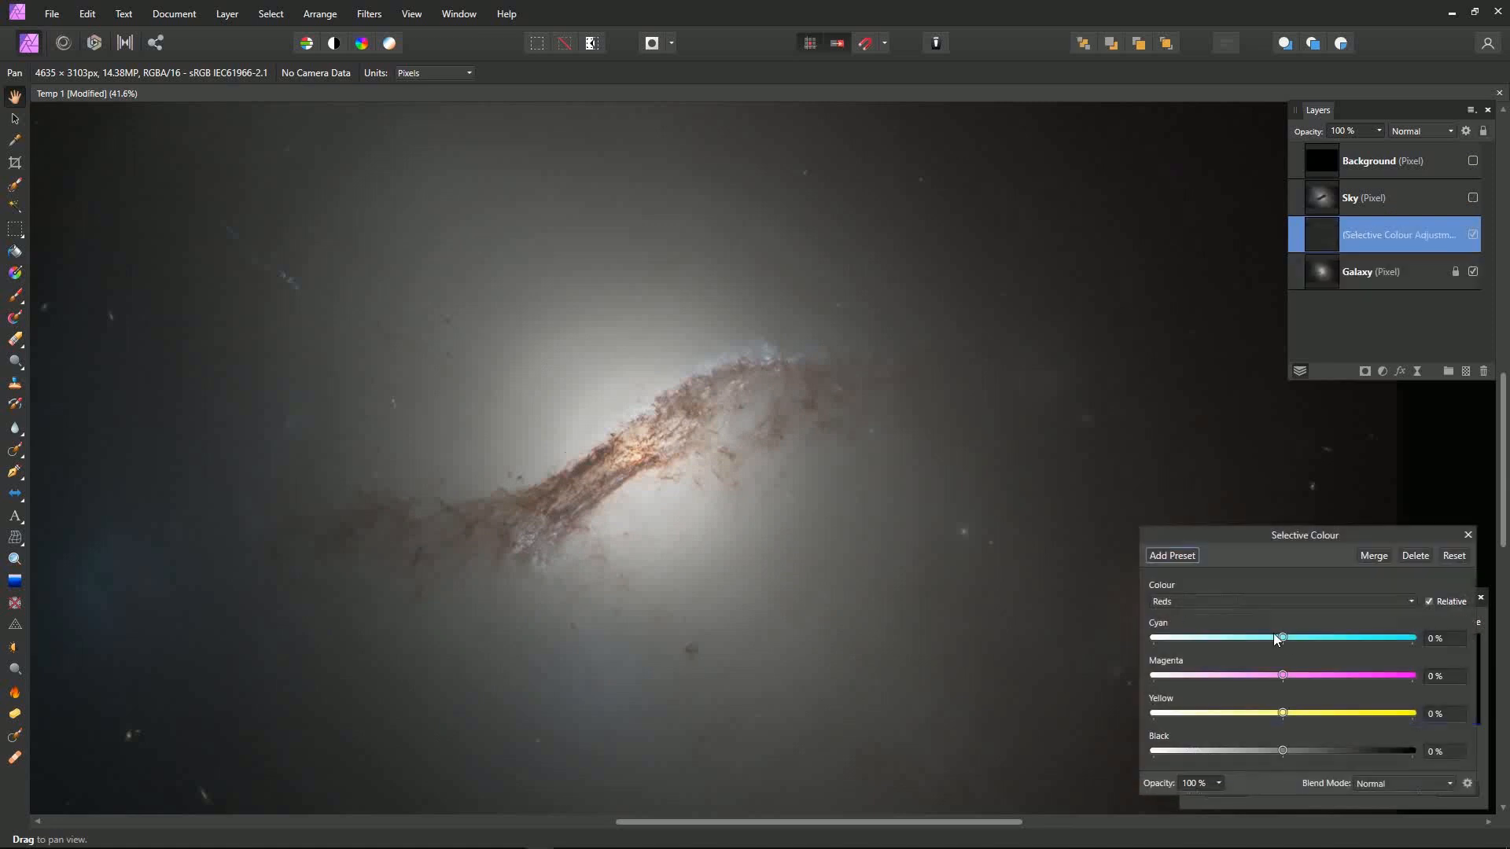
In the Galaxy layer's Selective Colour adjustment, set Reds to Cyan -75%, and Cyans to Cyan 62%, Magenta 43%, Yellow -34%
drag(1287, 636, 1186, 638)
click(1410, 601)
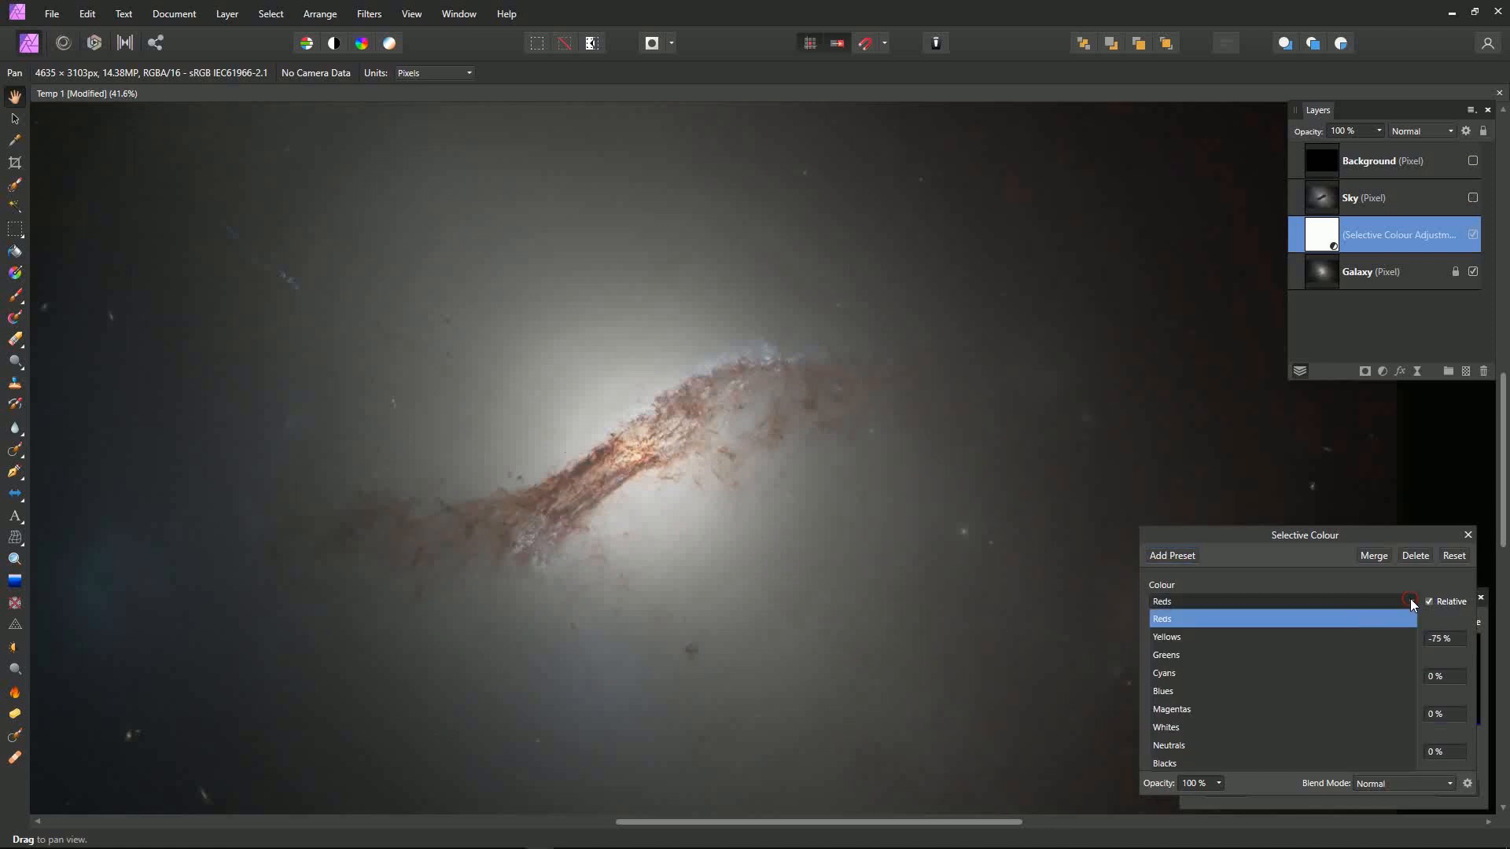
click(1178, 676)
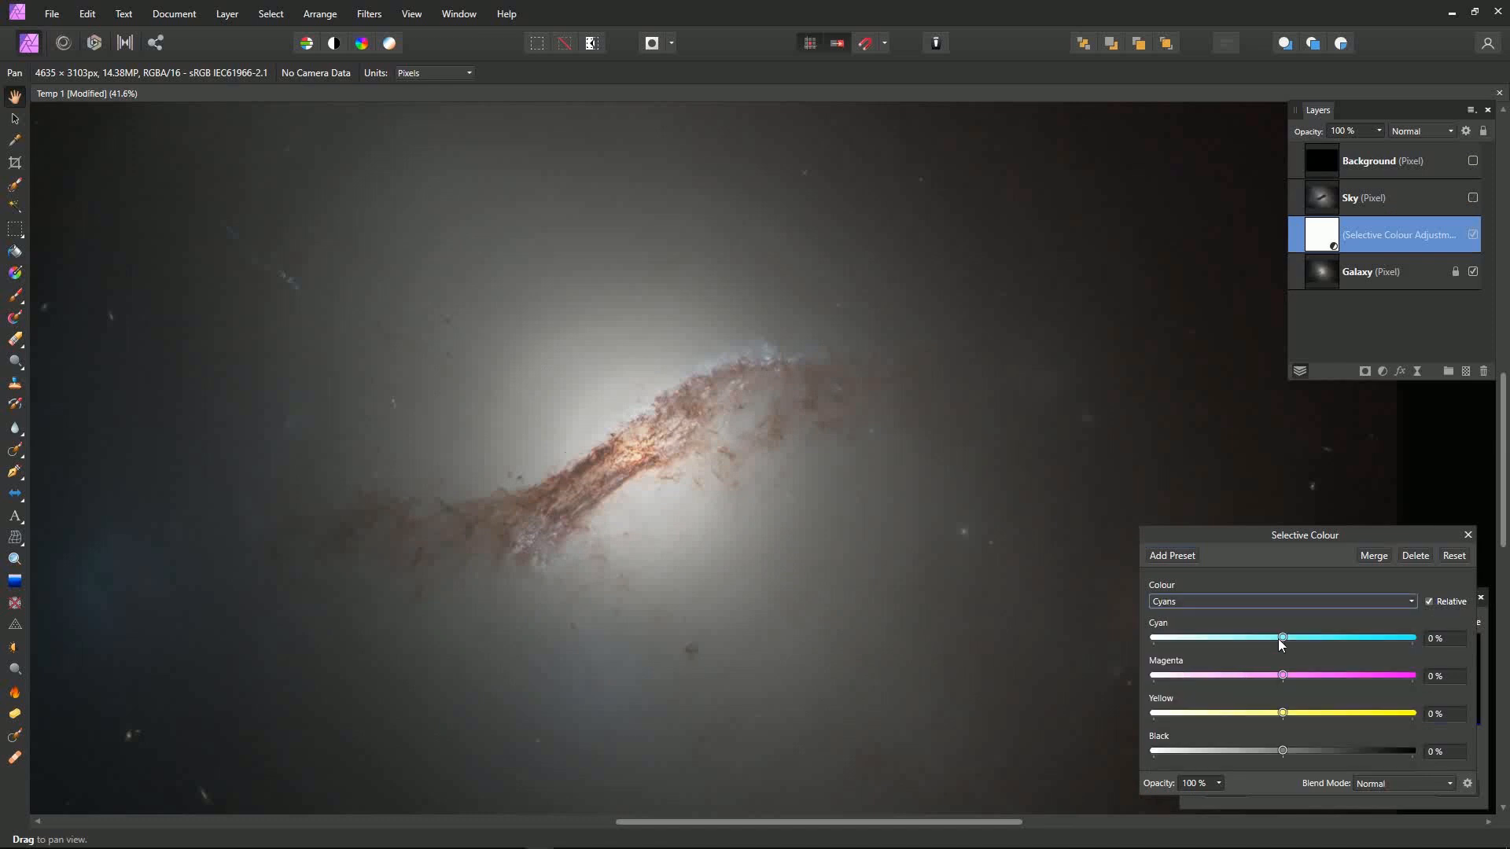
drag(1281, 637, 1351, 636)
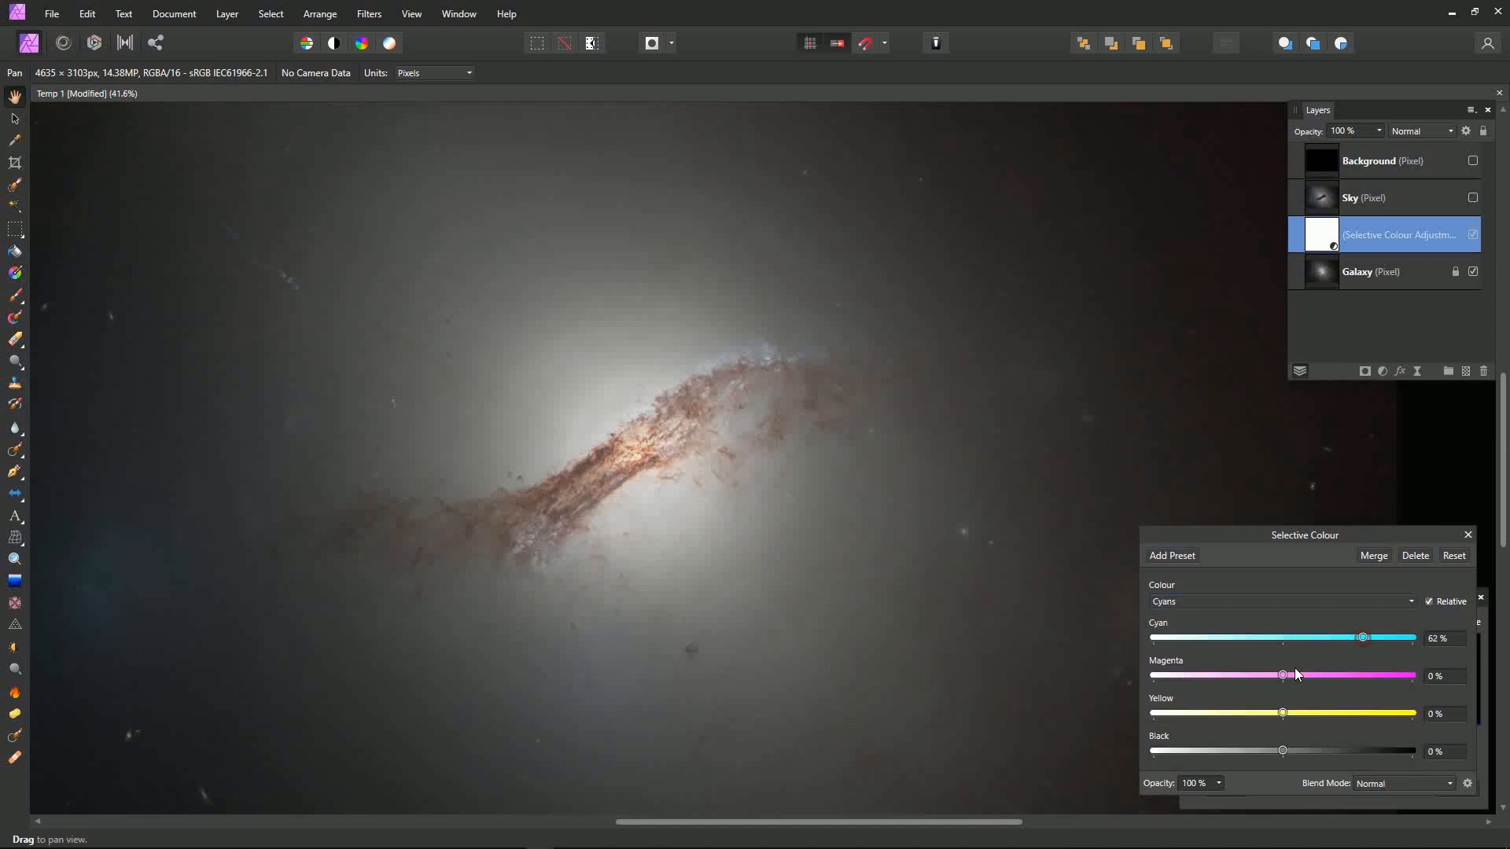
drag(1283, 676, 1234, 720)
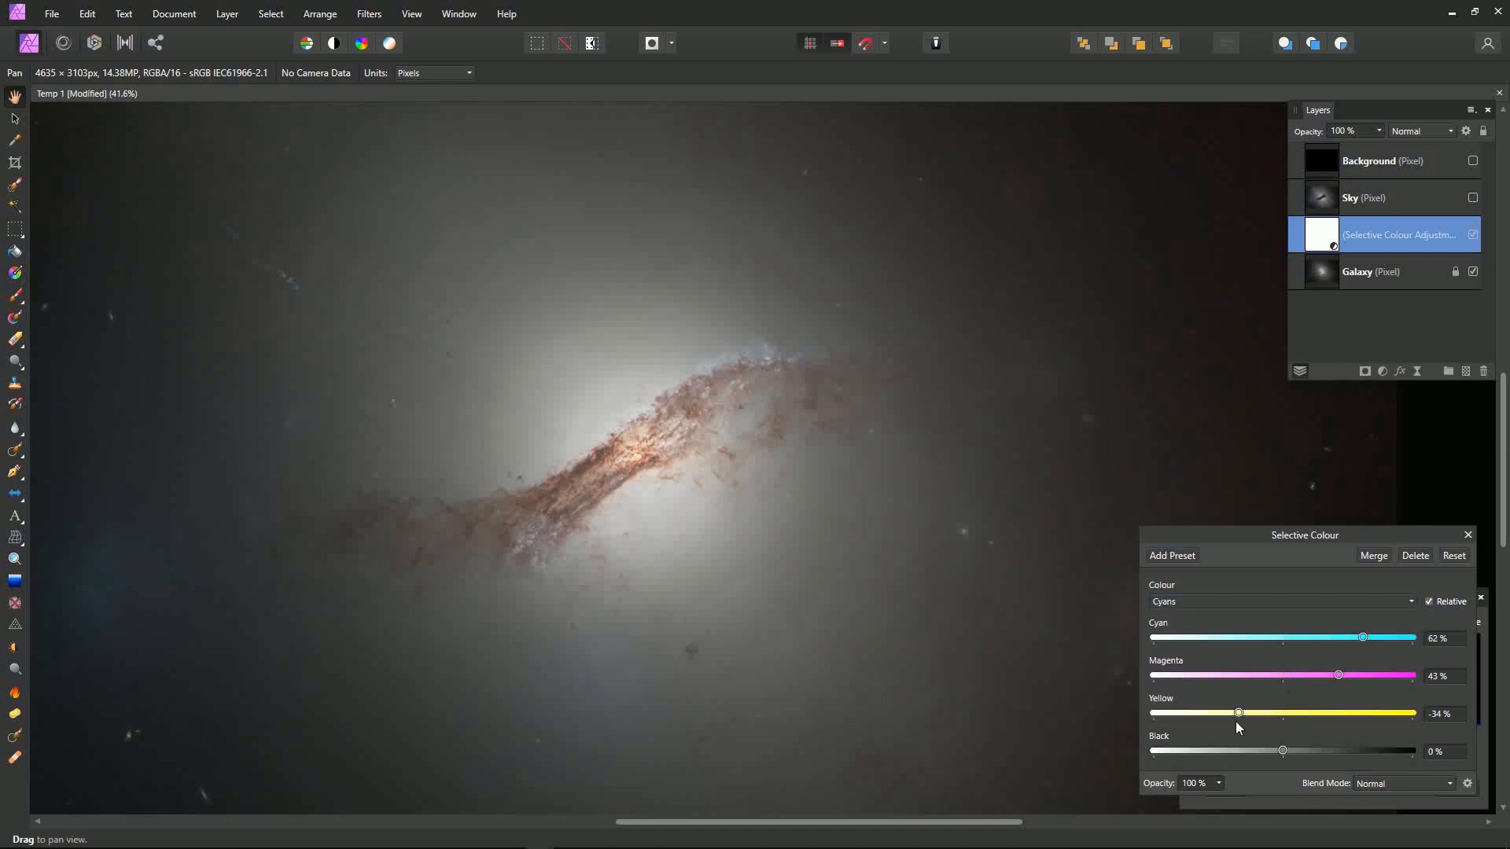
Set the Blues in Selective Colour to Cyan 53%, Magenta 28%, Yellow -20%, and merge the adjustment into the Galaxy layer
click(1408, 601)
click(1243, 677)
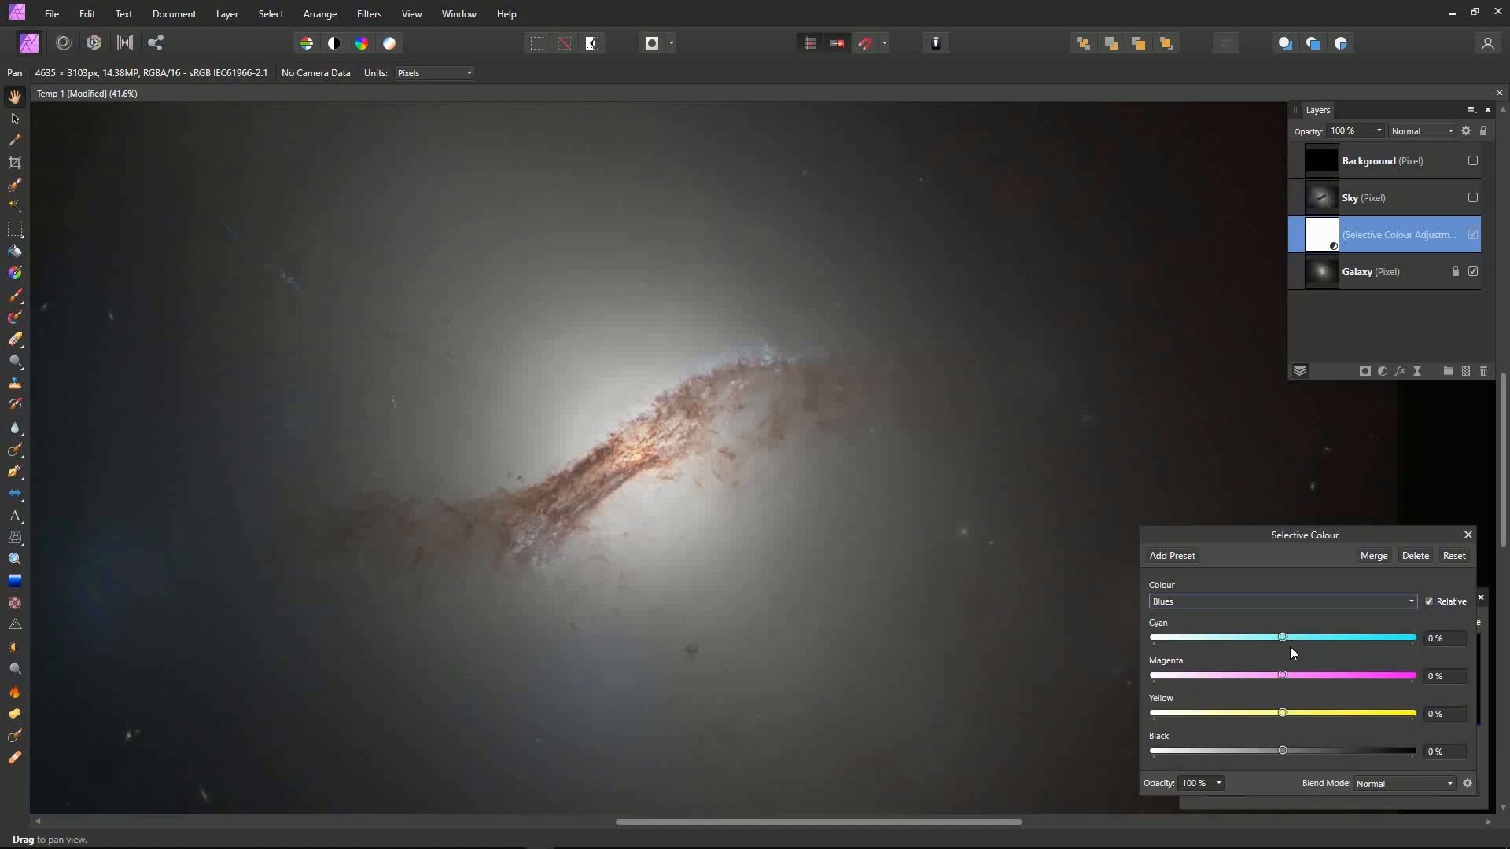
drag(1282, 638, 1229, 723)
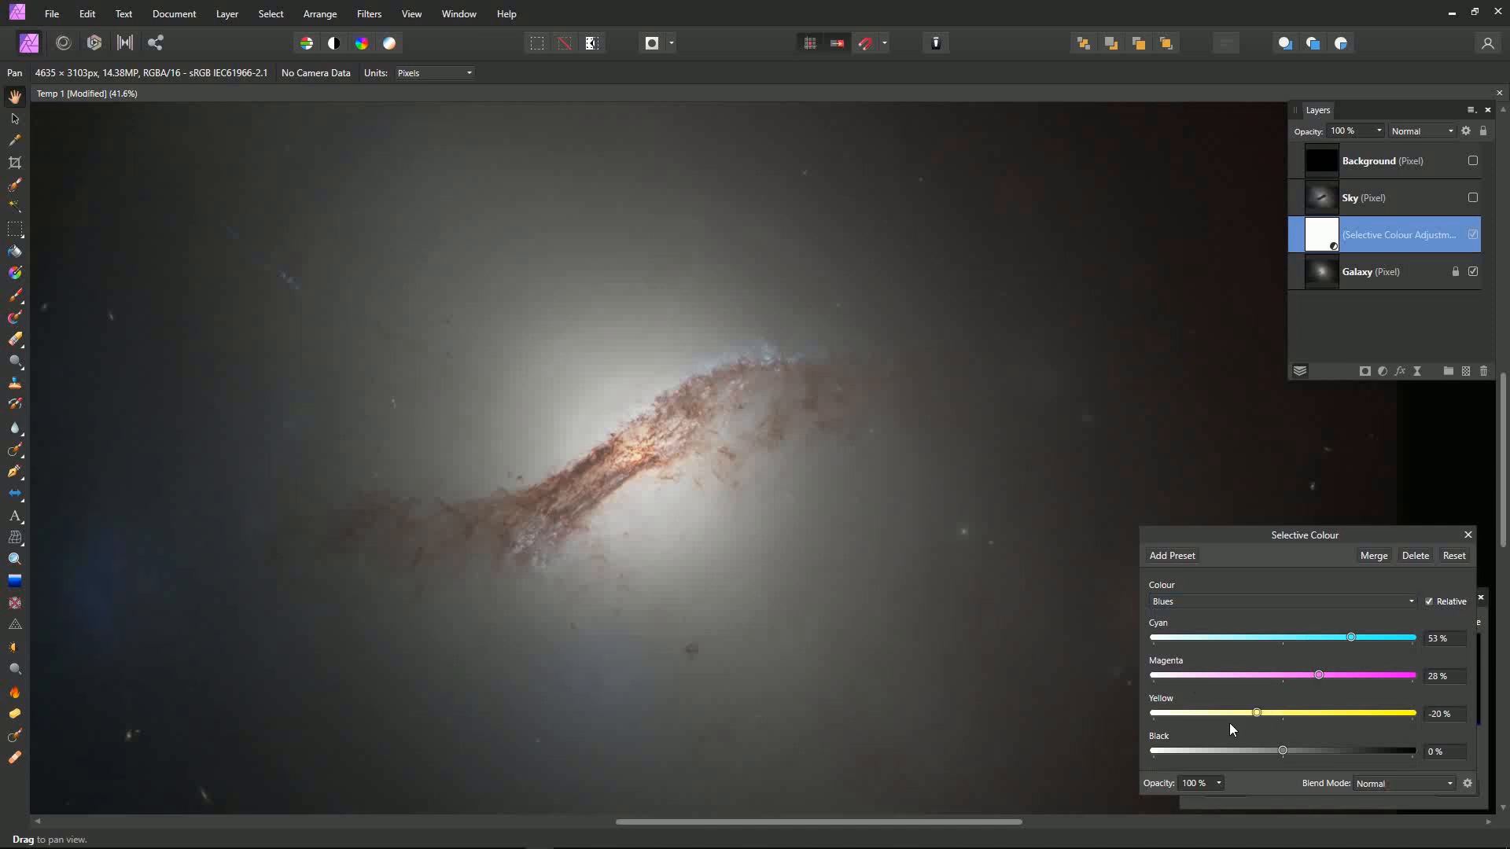
click(1375, 556)
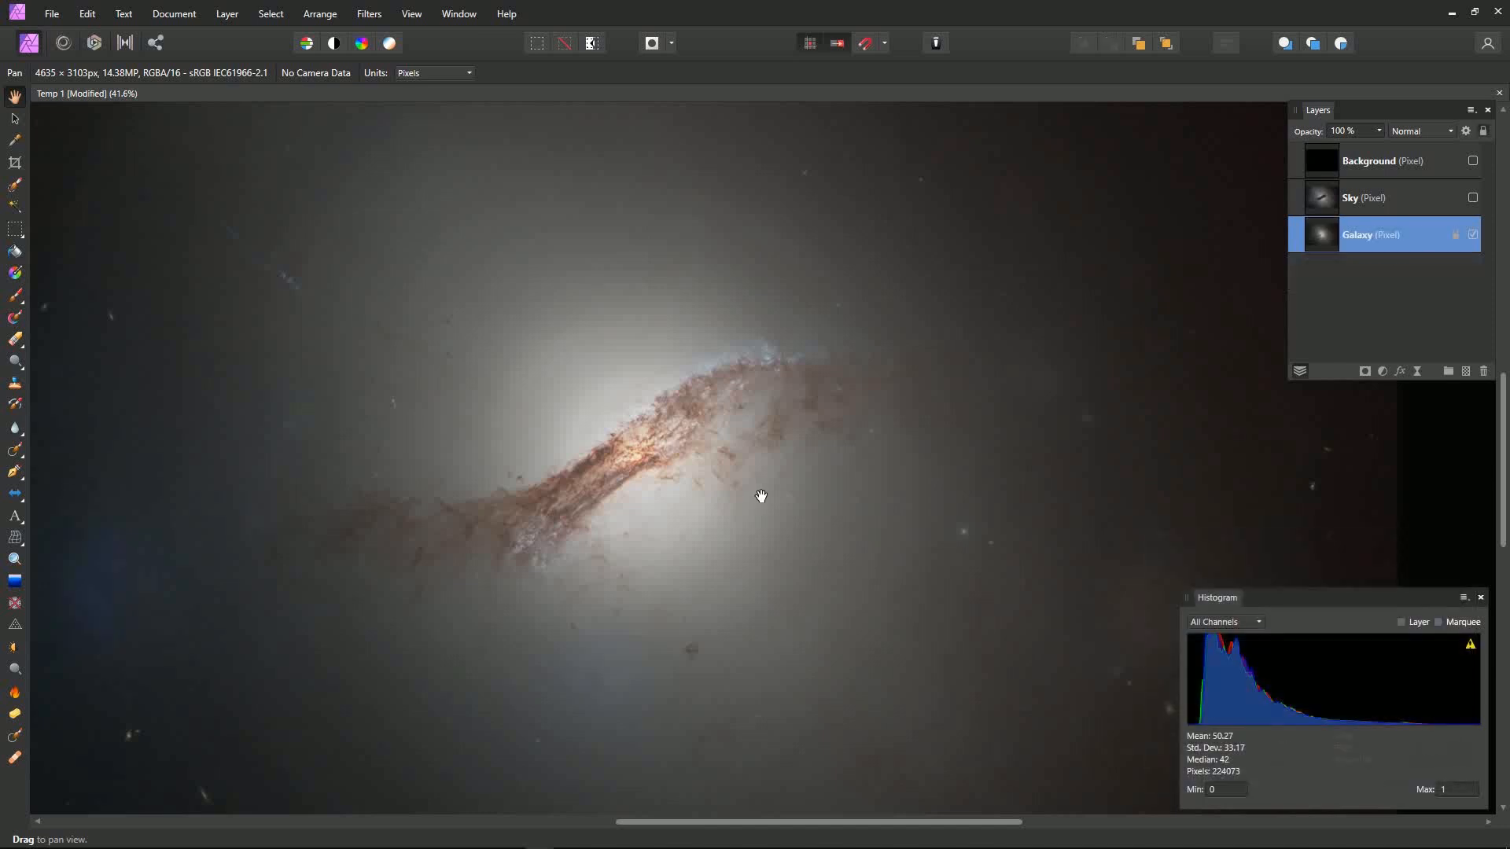
Apply a second Selective Colour adjustment to the Galaxy layer with Blues at Cyan 45%, Magenta 23%, Yellow -14%, and merge it
scroll(684, 436, up, 3)
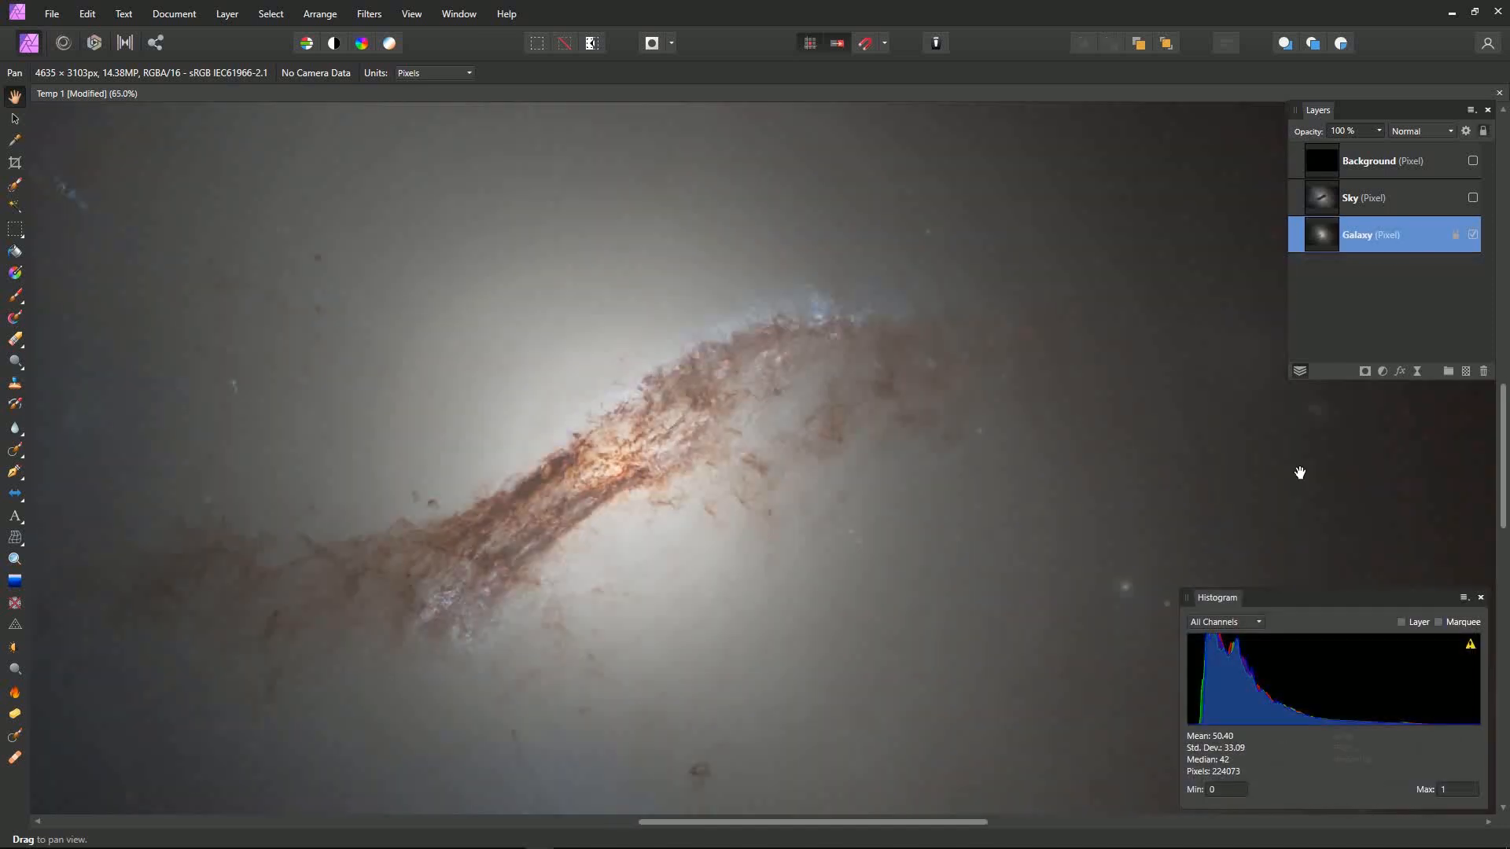
click(1426, 589)
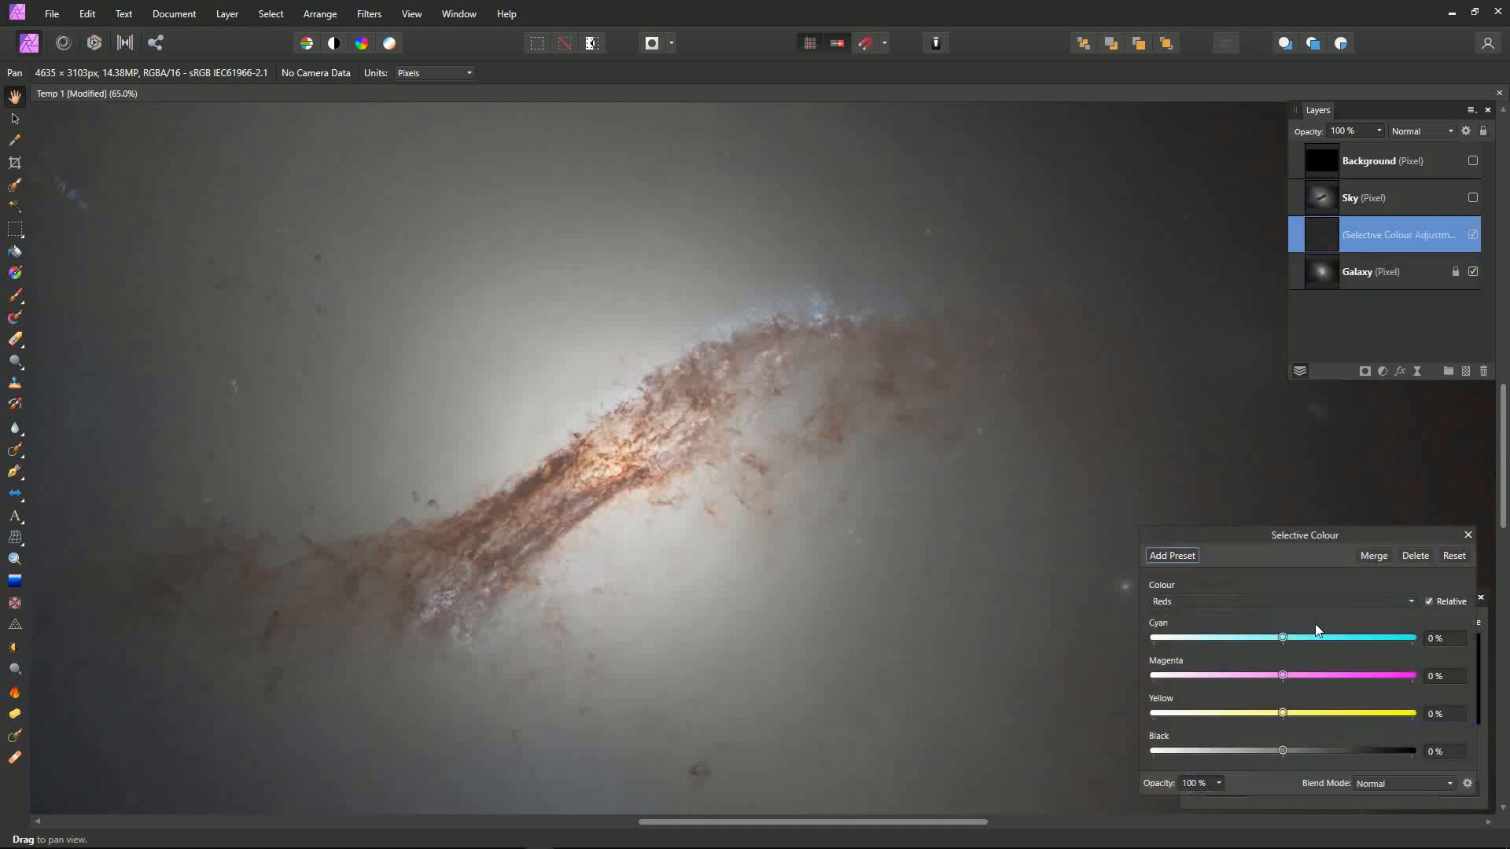
click(1412, 601)
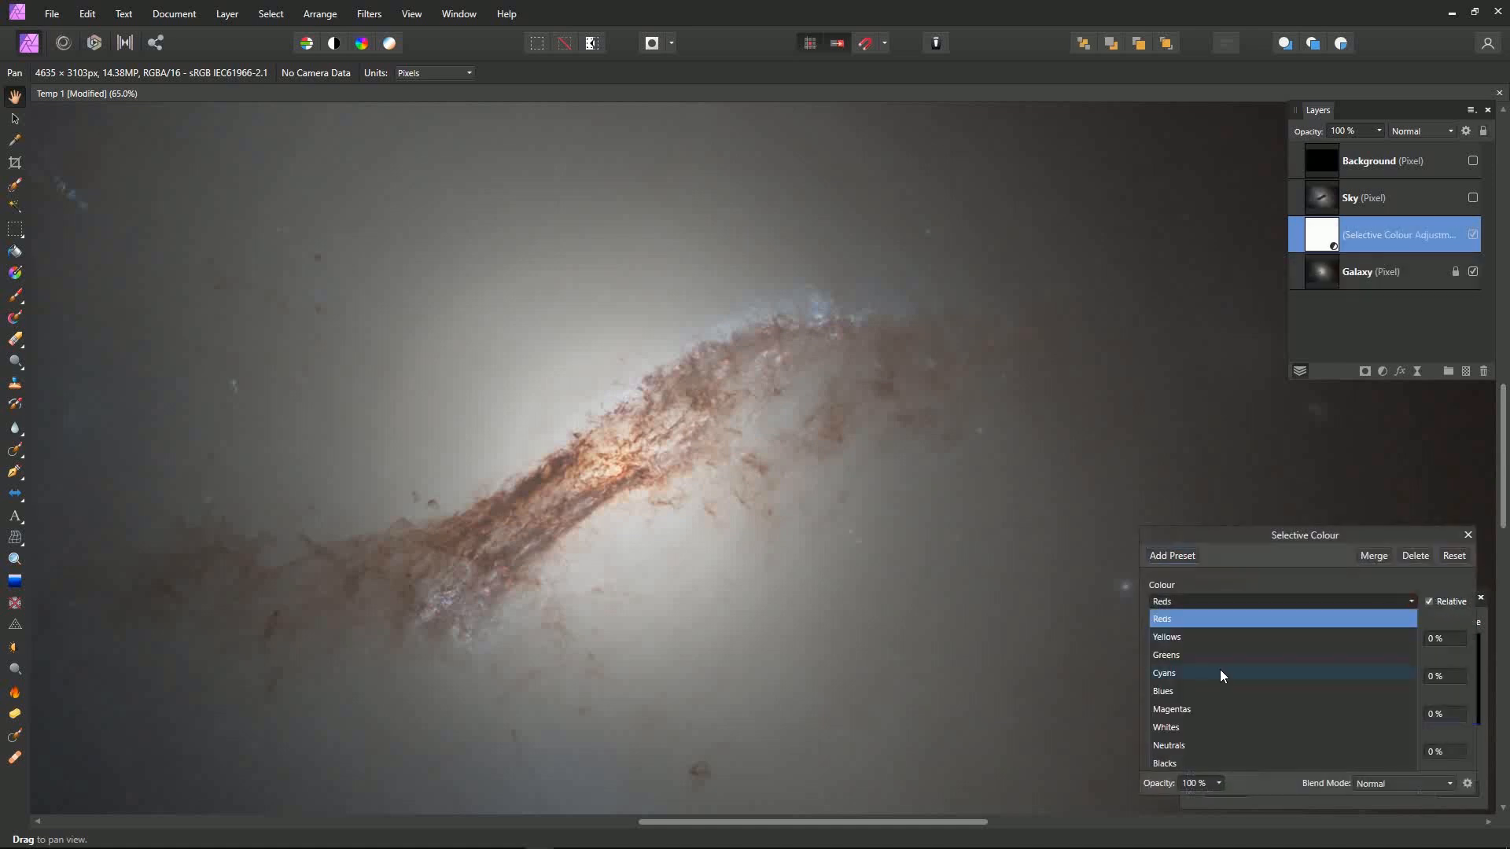
click(1208, 691)
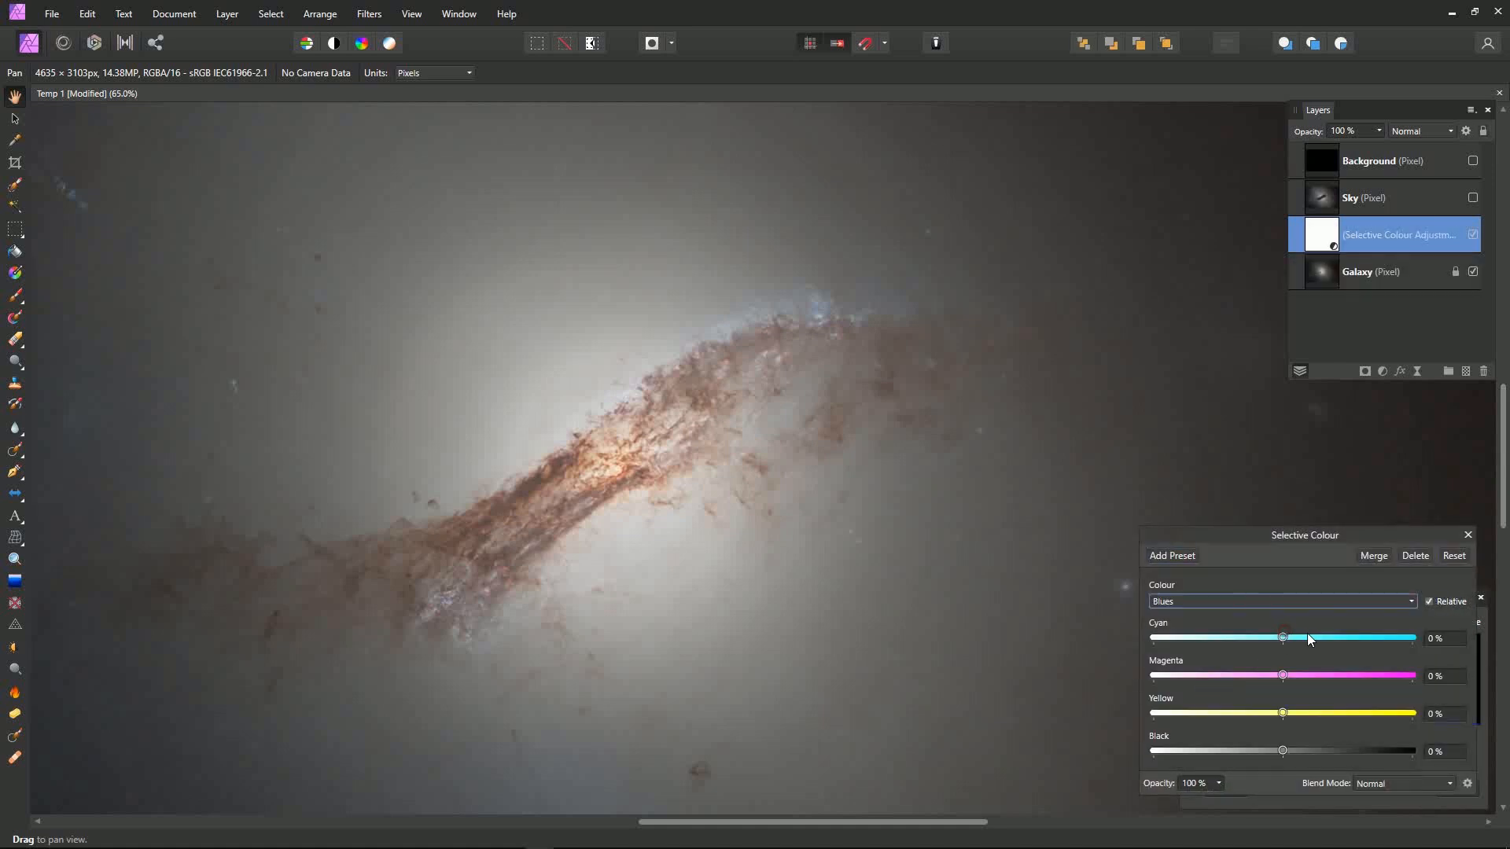
drag(1284, 637, 1264, 713)
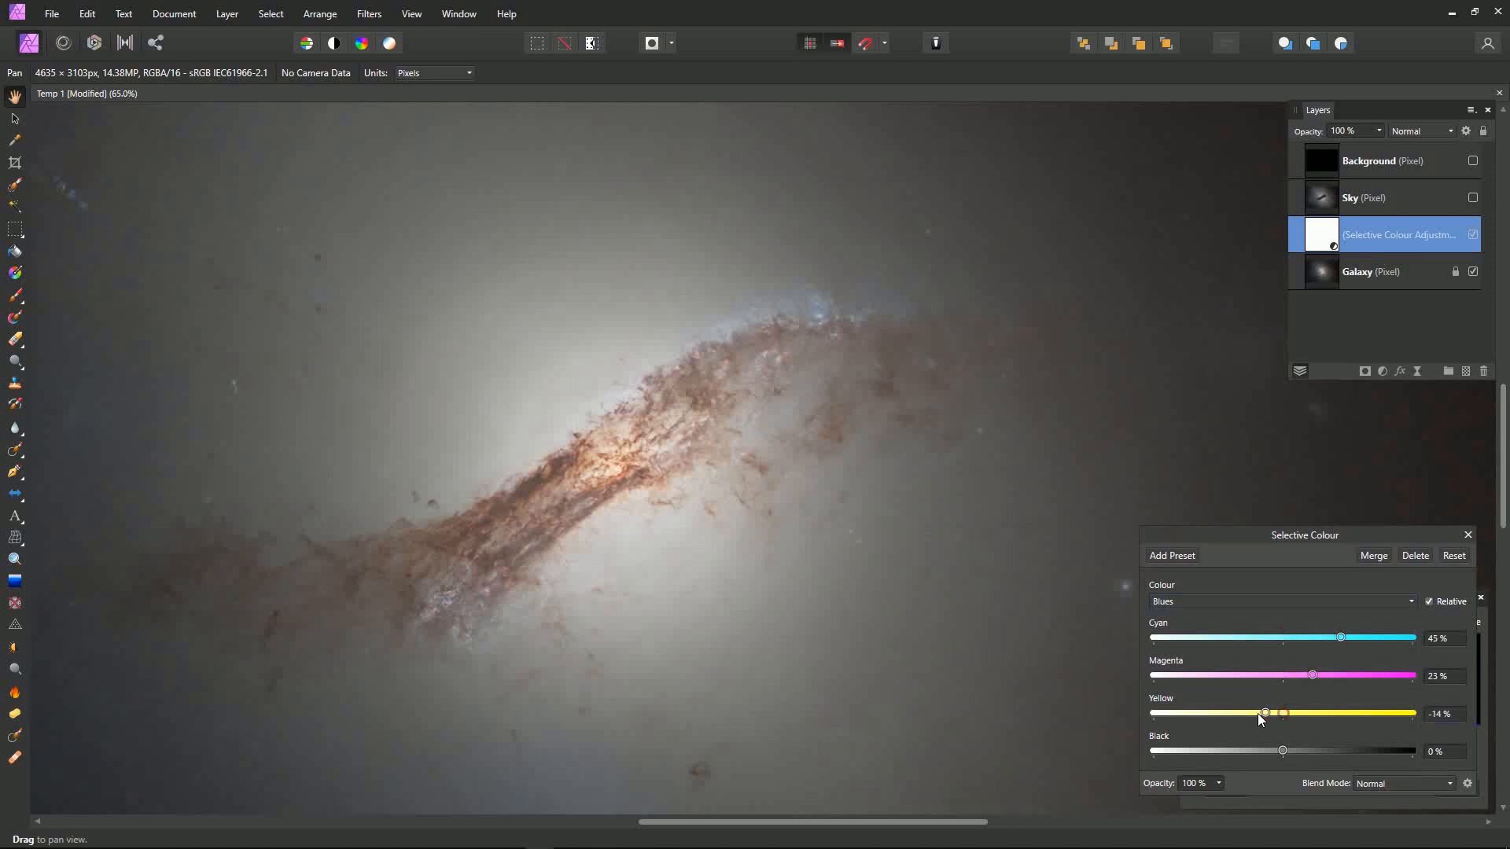
click(1355, 550)
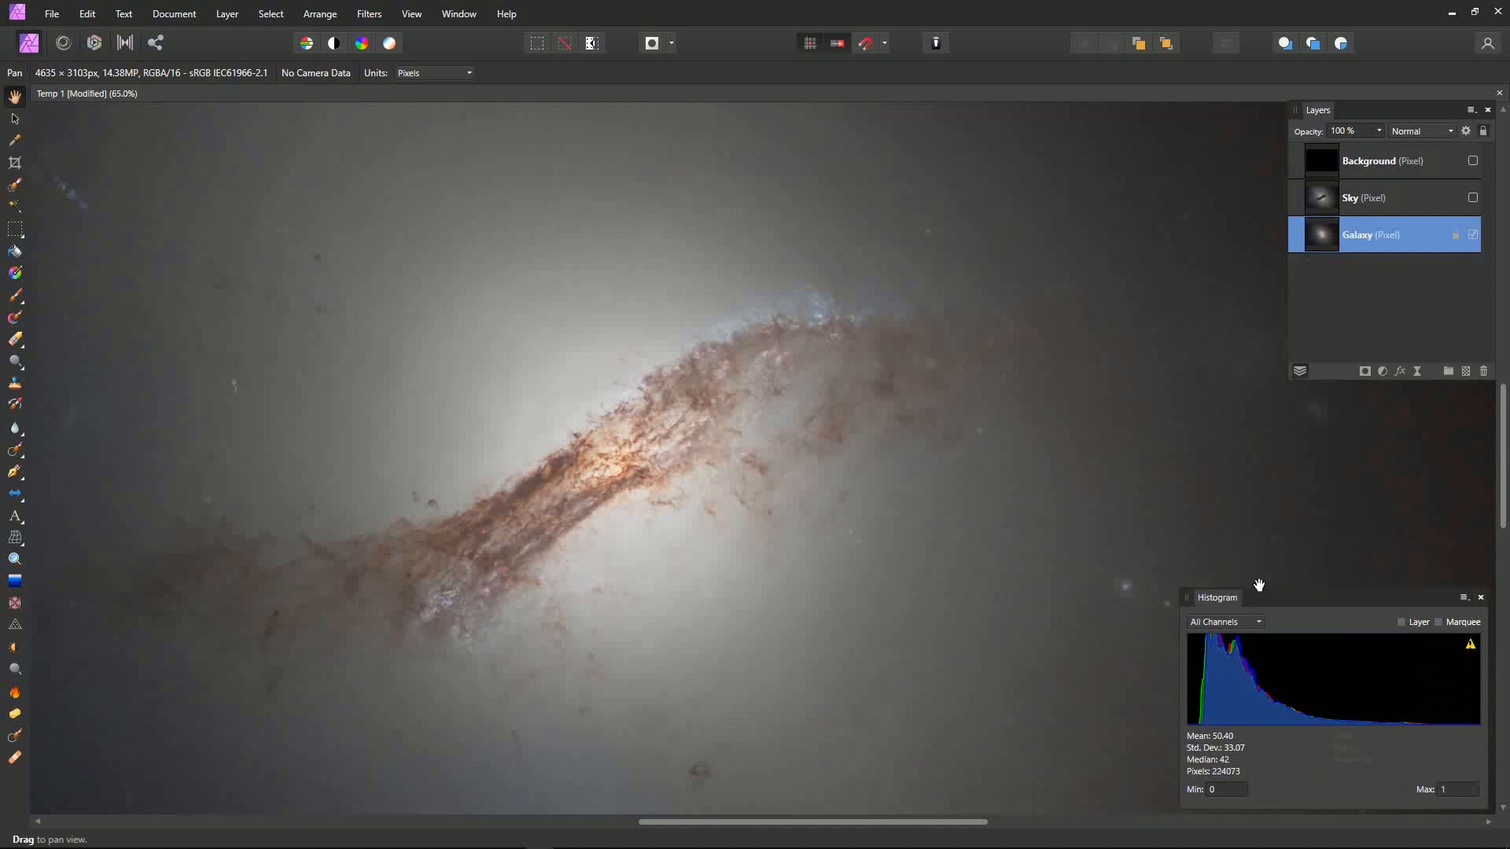
Show the Sky and Background layers again and save the document
click(1473, 198)
click(1473, 160)
scroll(767, 427, down, 3)
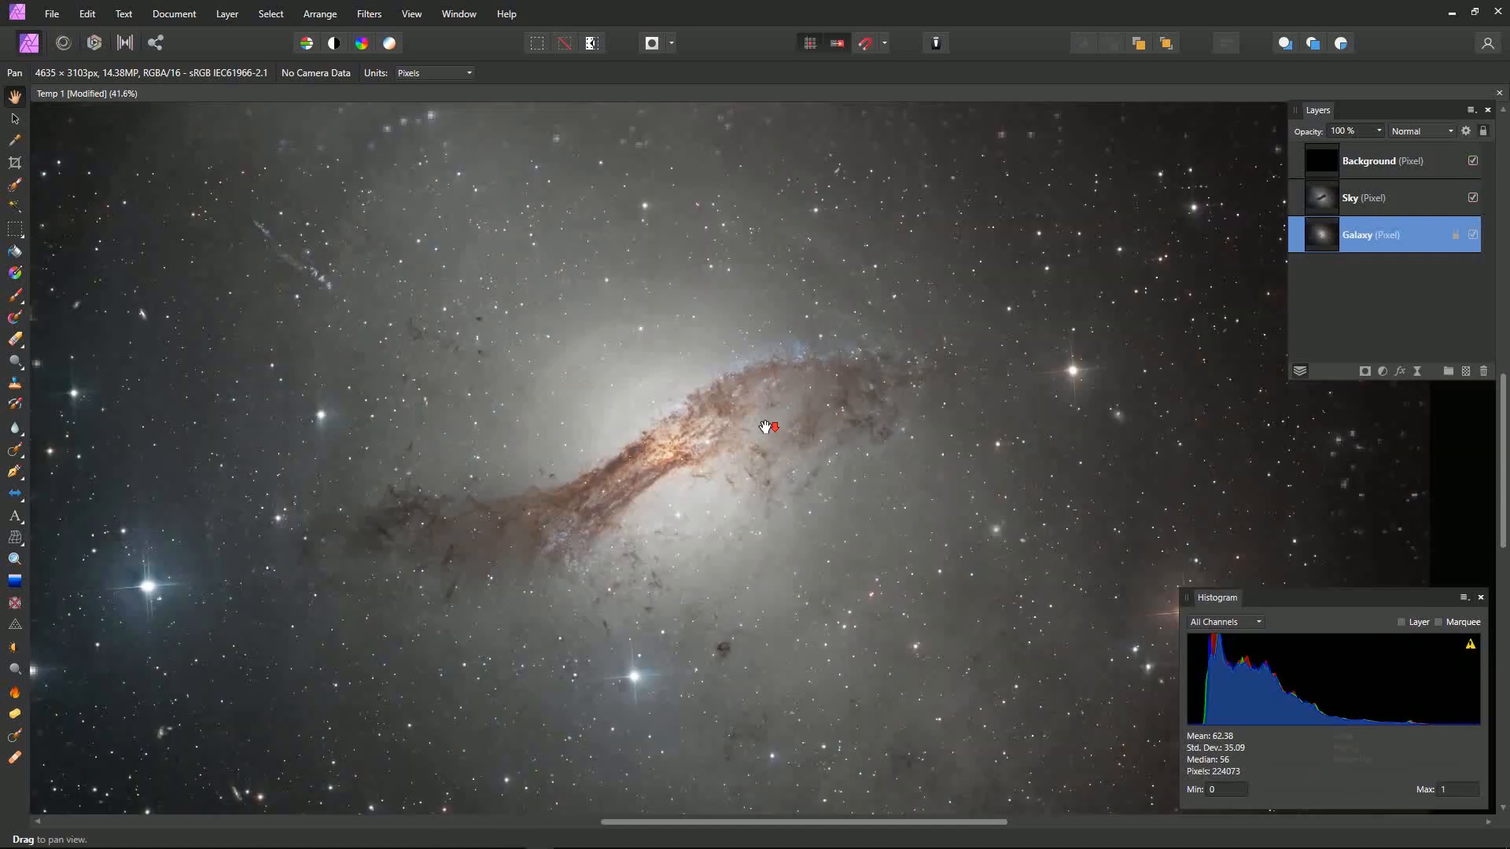
scroll(767, 427, down, 1)
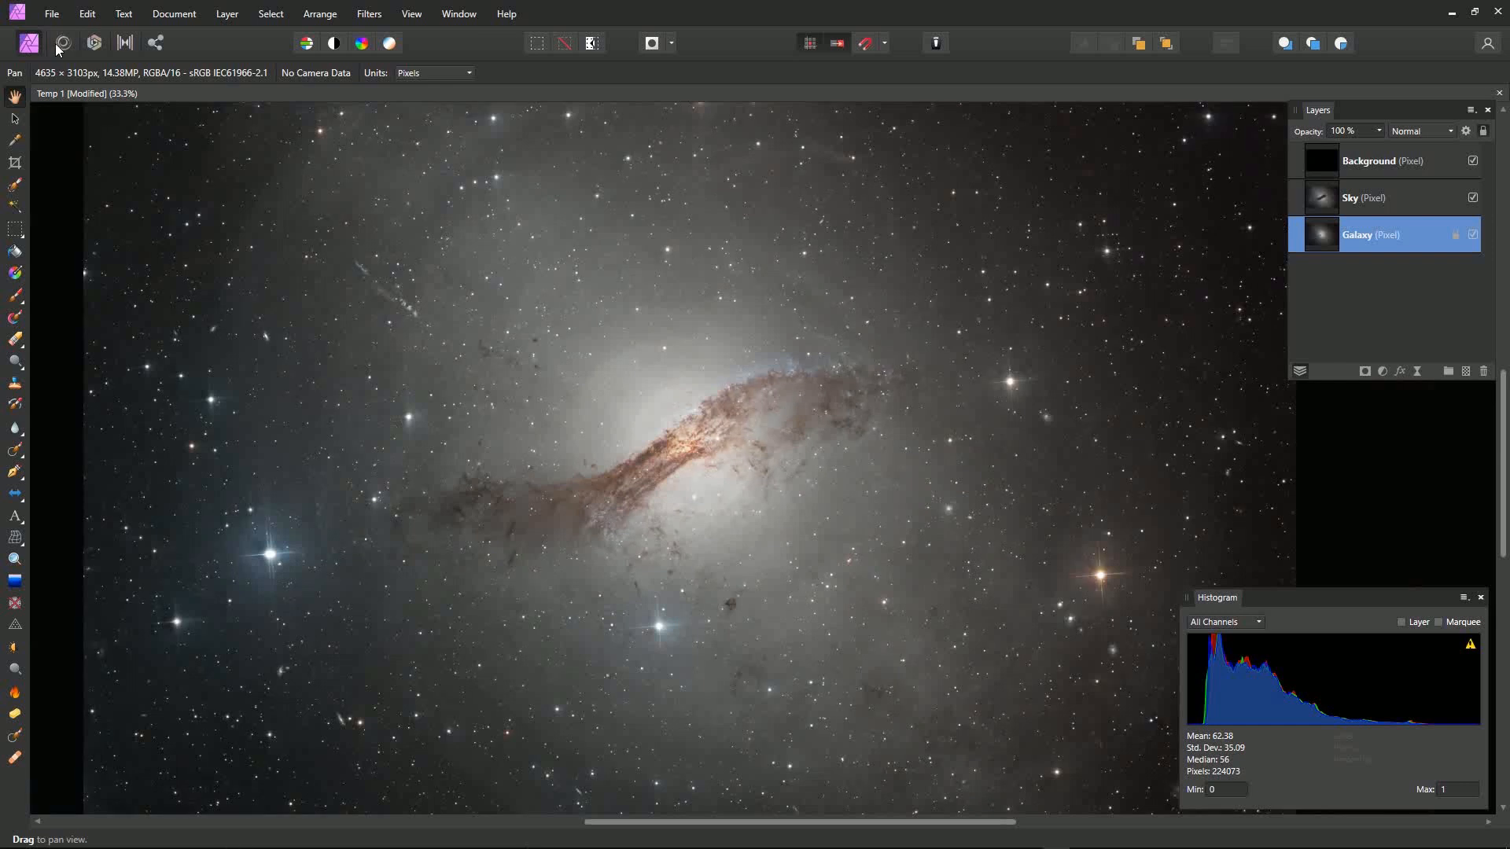
click(52, 17)
click(70, 241)
With the Sky and Background layers hidden, tone map the Galaxy layer with Tone Compression 0% and Local Contrast 10%
scroll(698, 456, up, 1)
scroll(686, 445, up, 1)
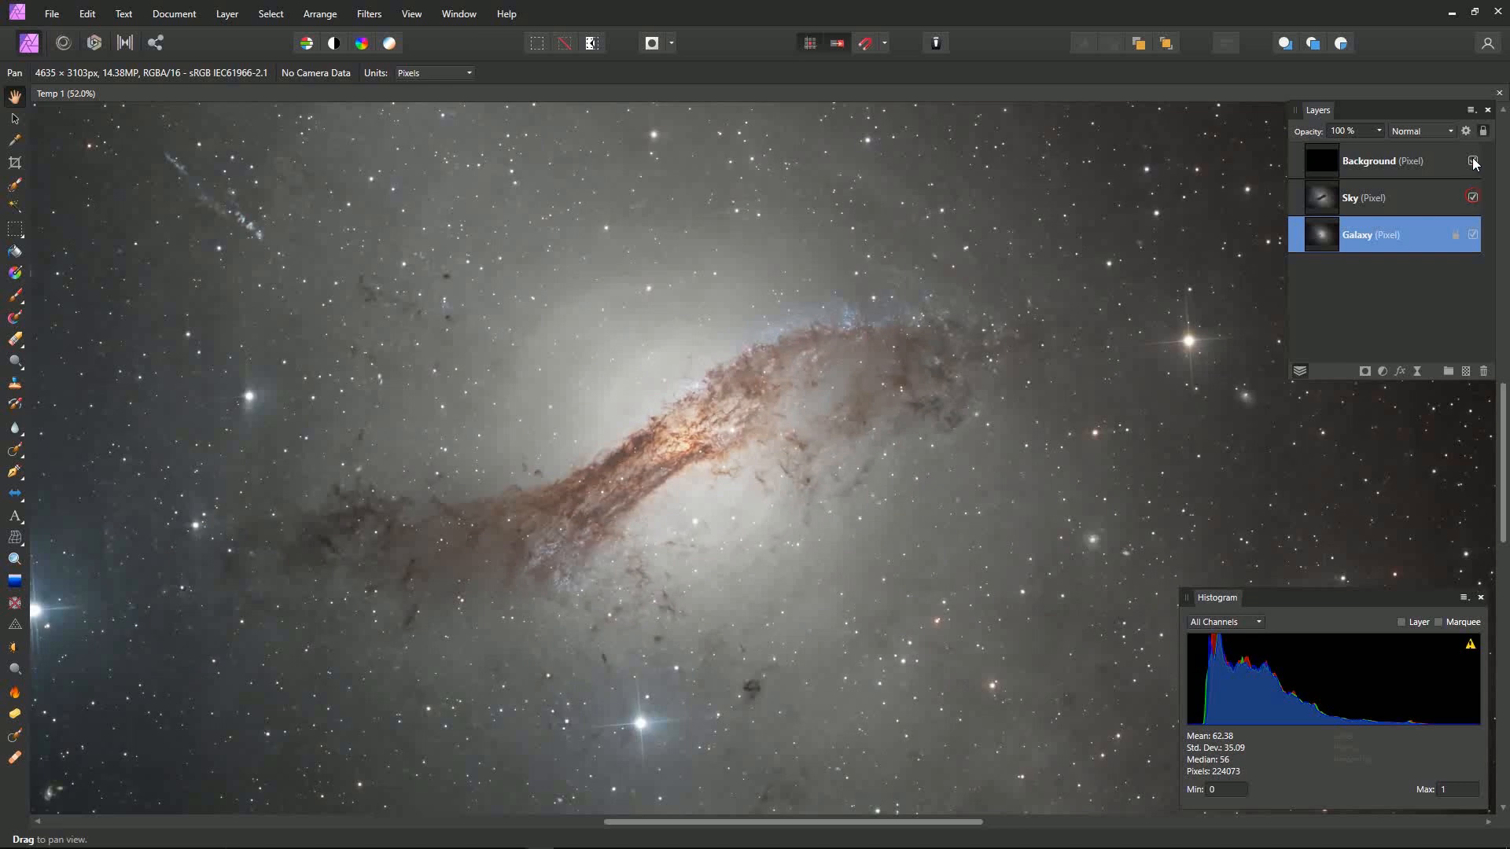
click(1473, 197)
click(1473, 160)
click(125, 42)
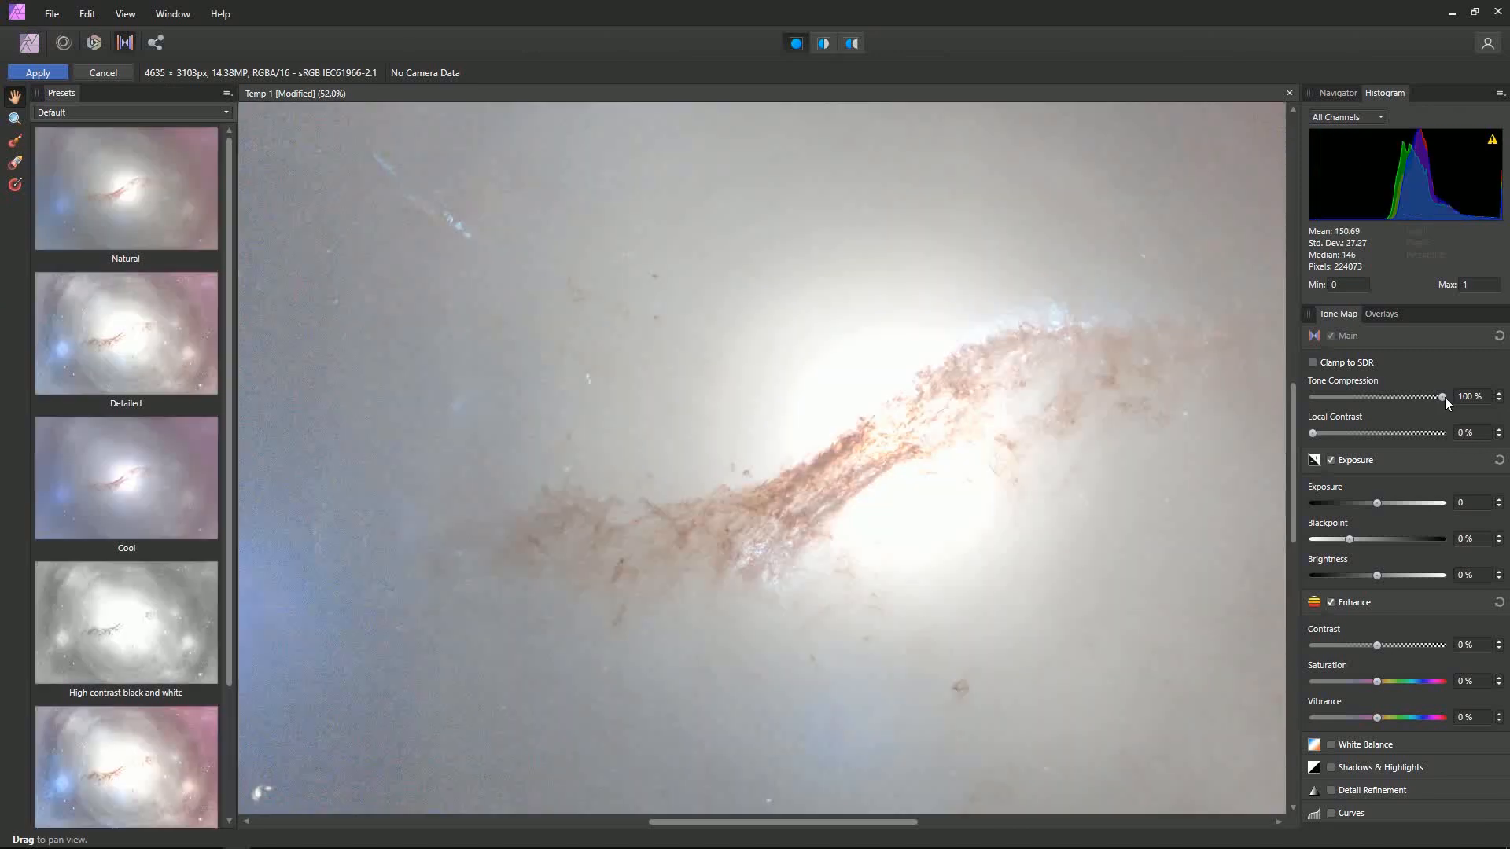
drag(1438, 398, 1326, 433)
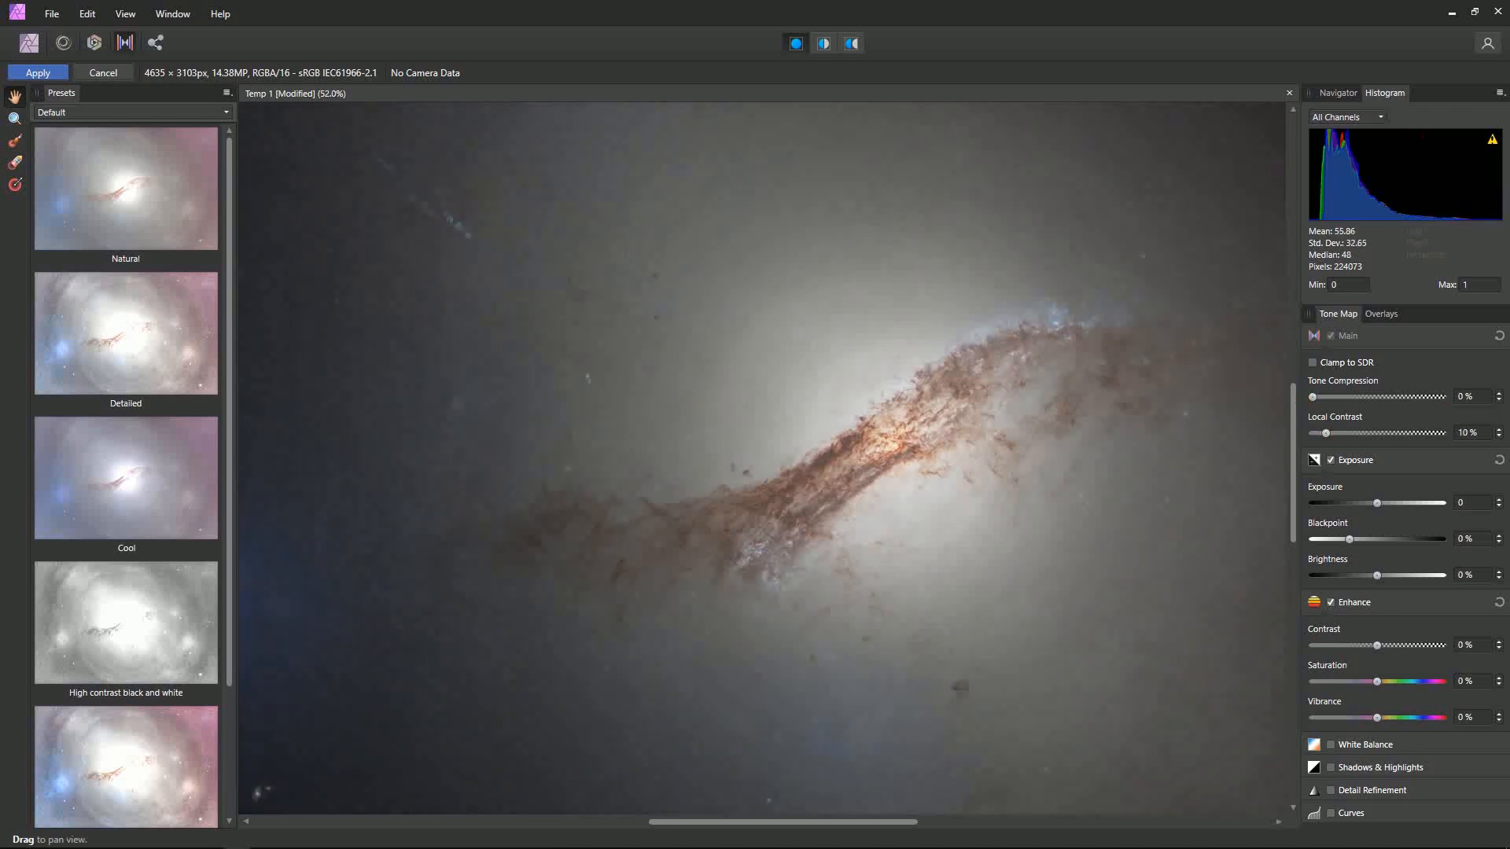
click(38, 73)
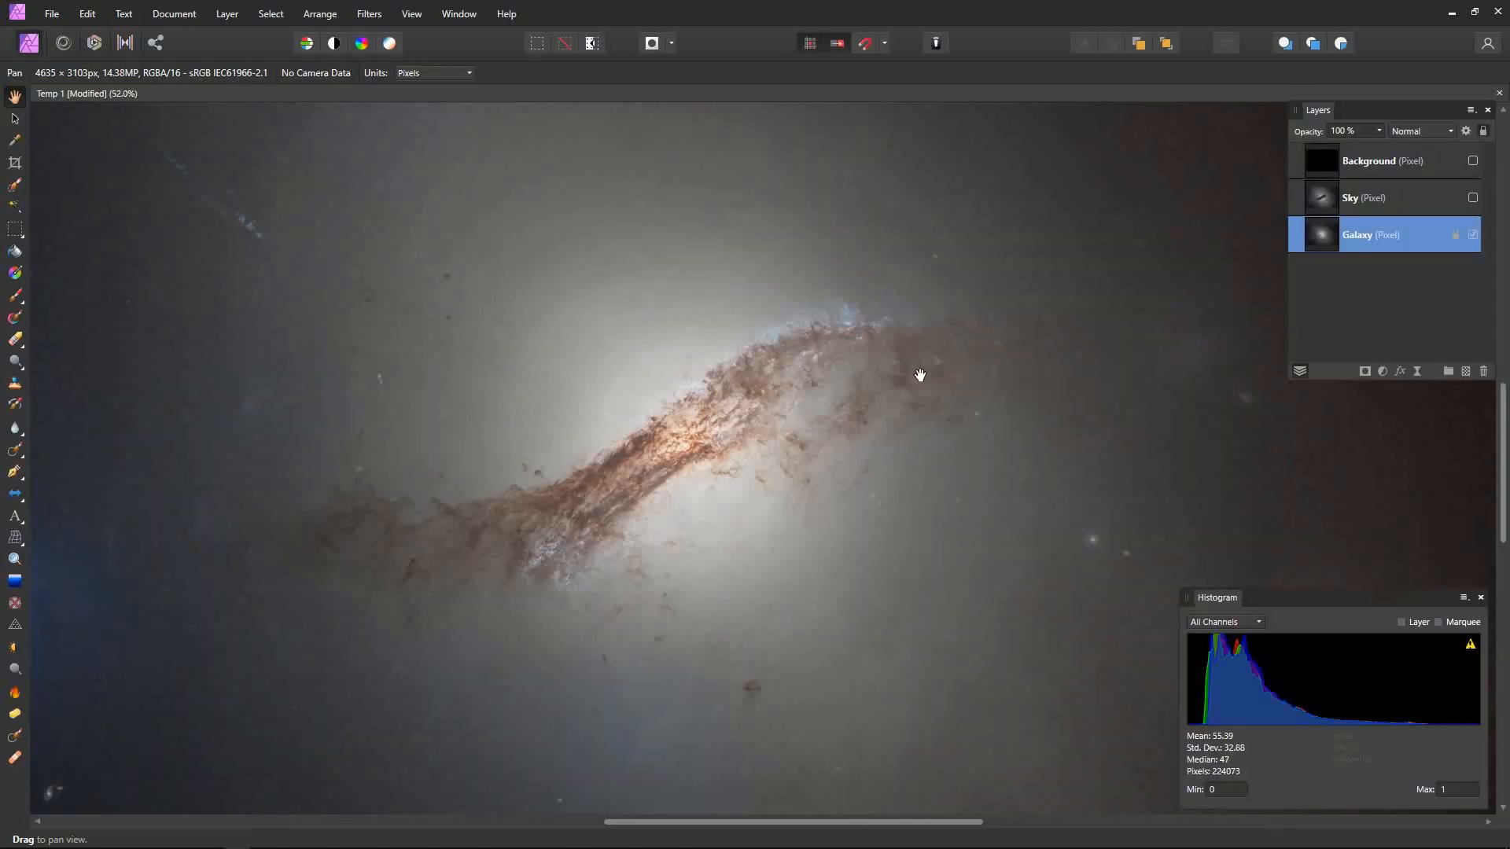
Show the Sky and Background layers again and inspect the combined image around the galaxy's dust lane
scroll(932, 370, down, 1)
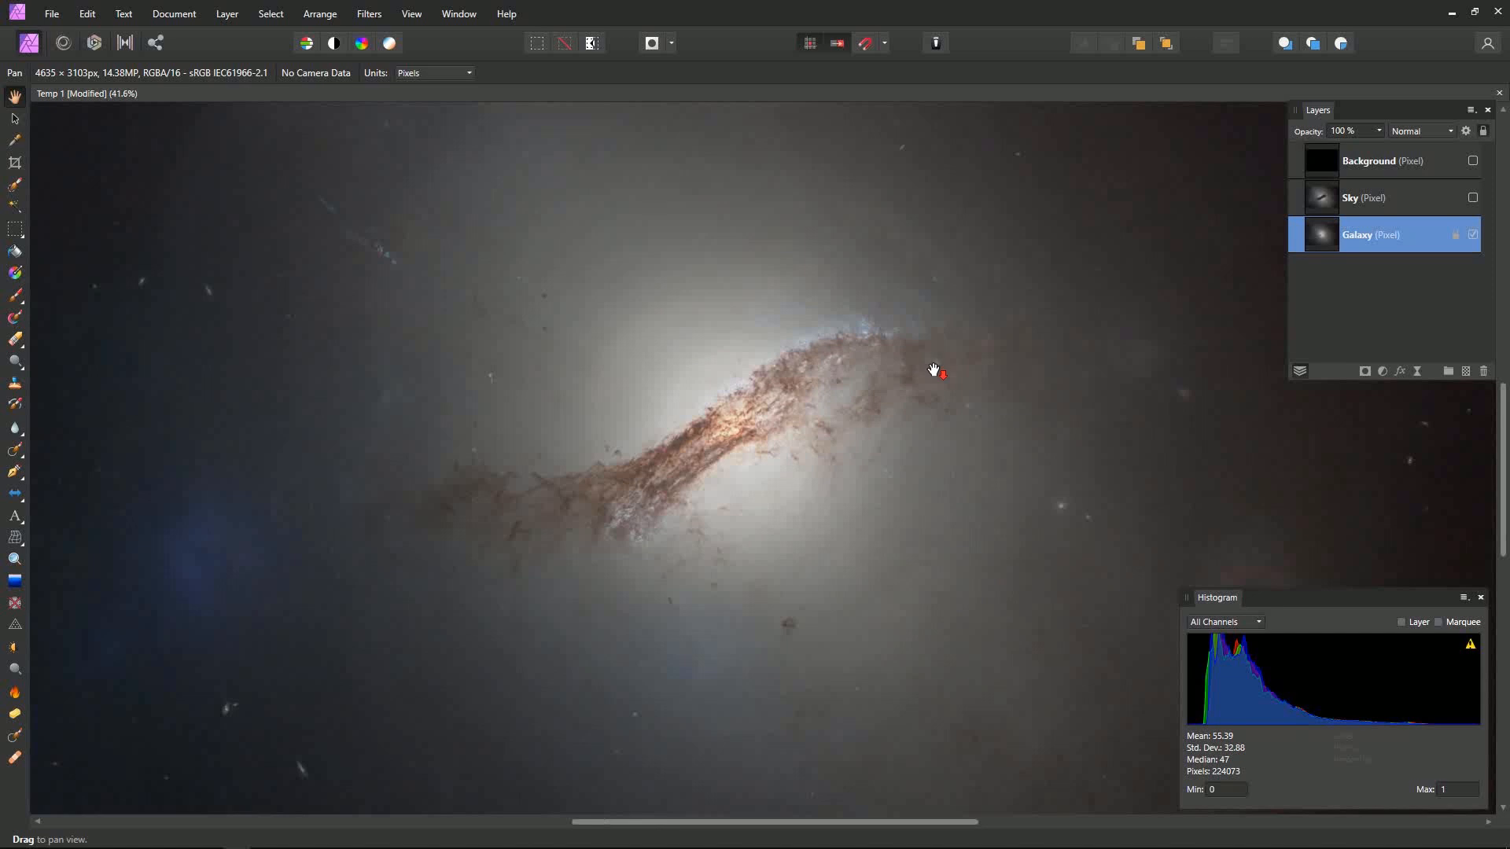
click(1472, 197)
click(1472, 160)
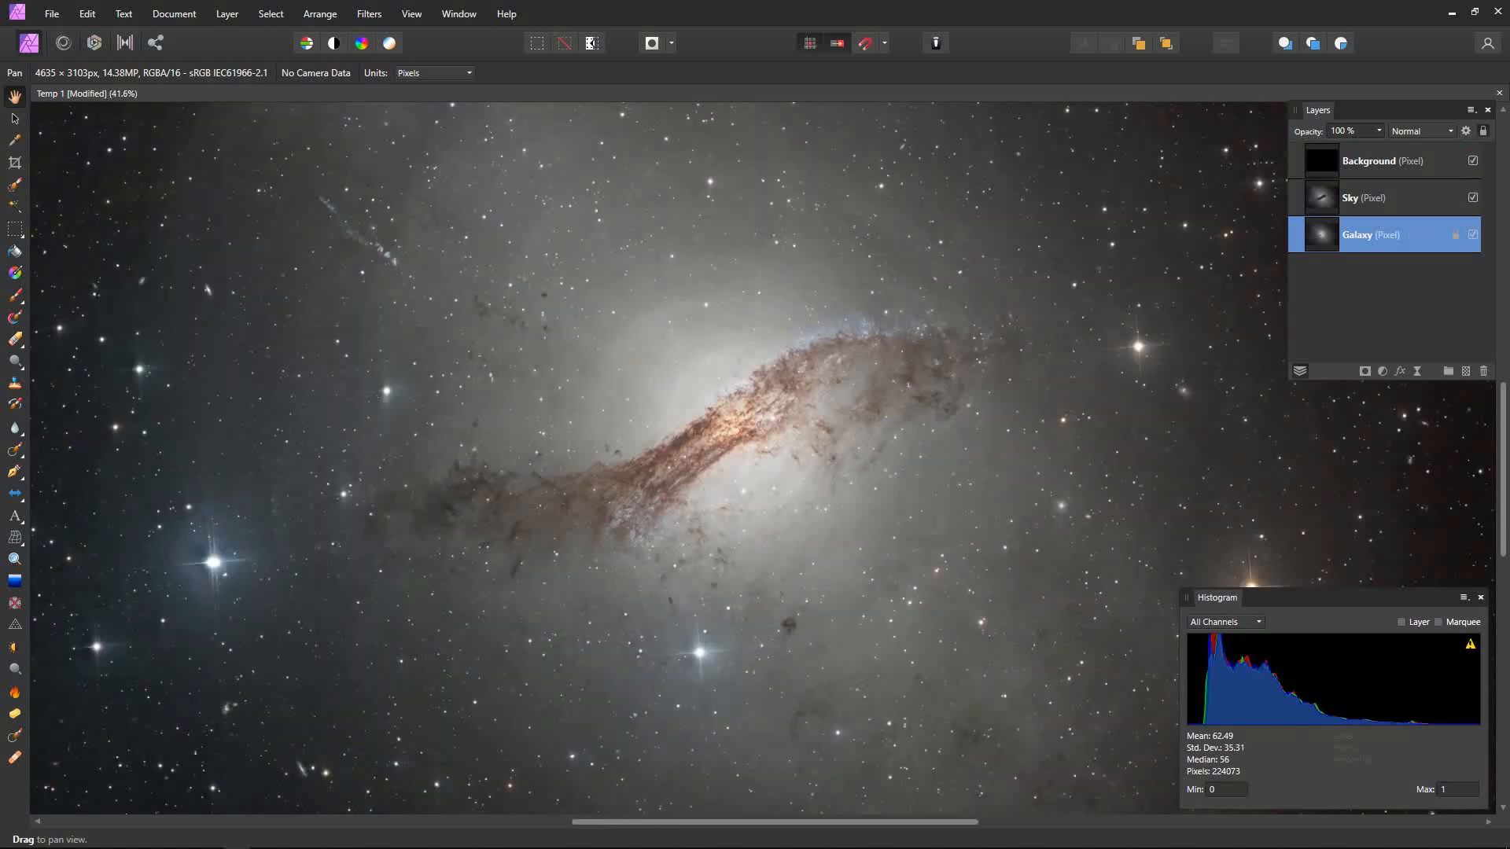
drag(754, 456, 755, 461)
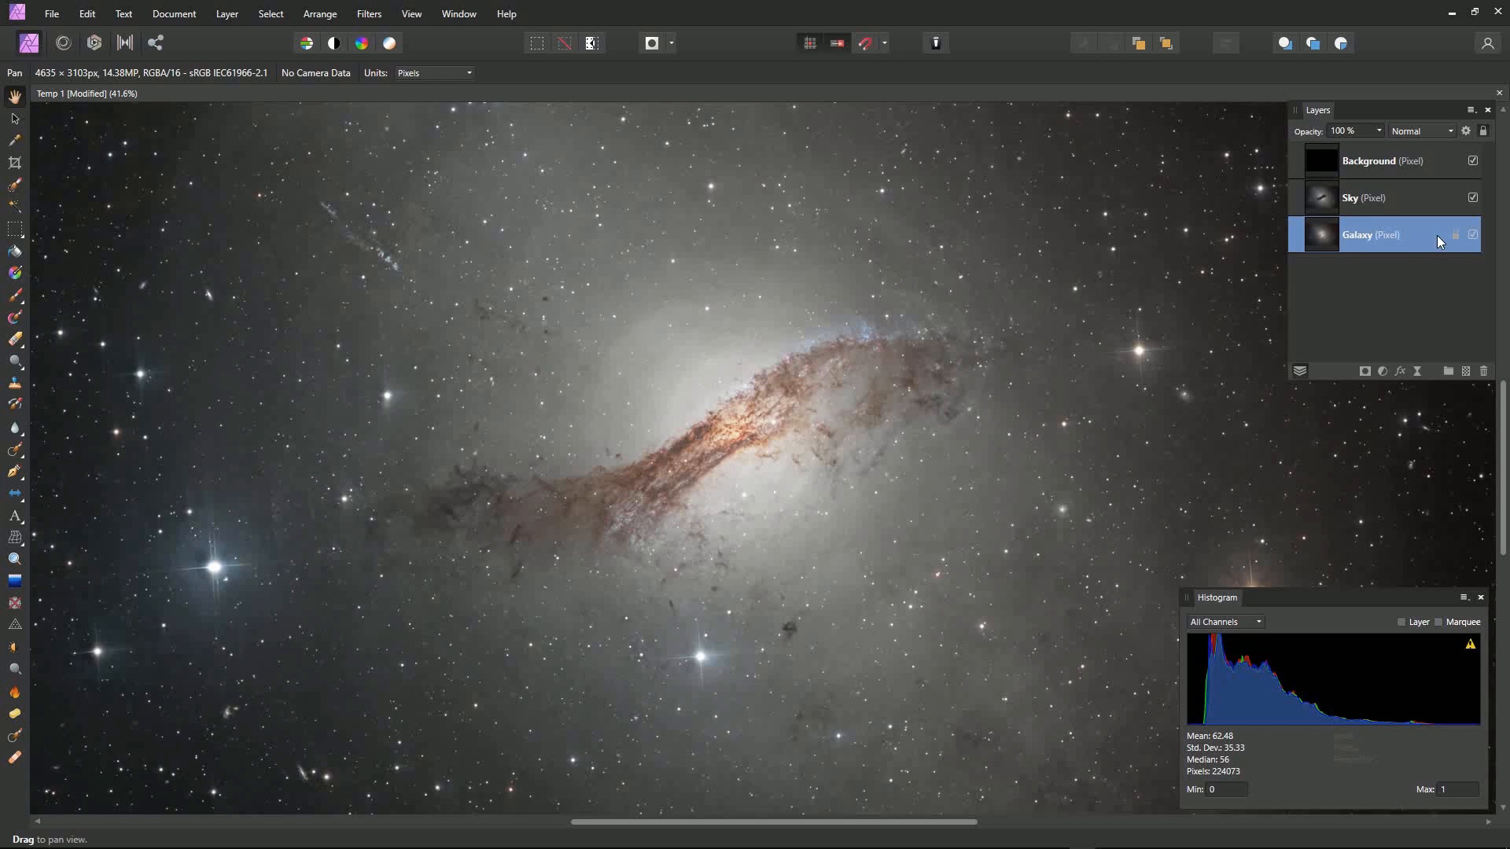
With the Sky and Galaxy layers hidden, raise the Background star layer's vibrance and saturation, merge the adjustment, and show all layers again
click(1473, 234)
click(1472, 197)
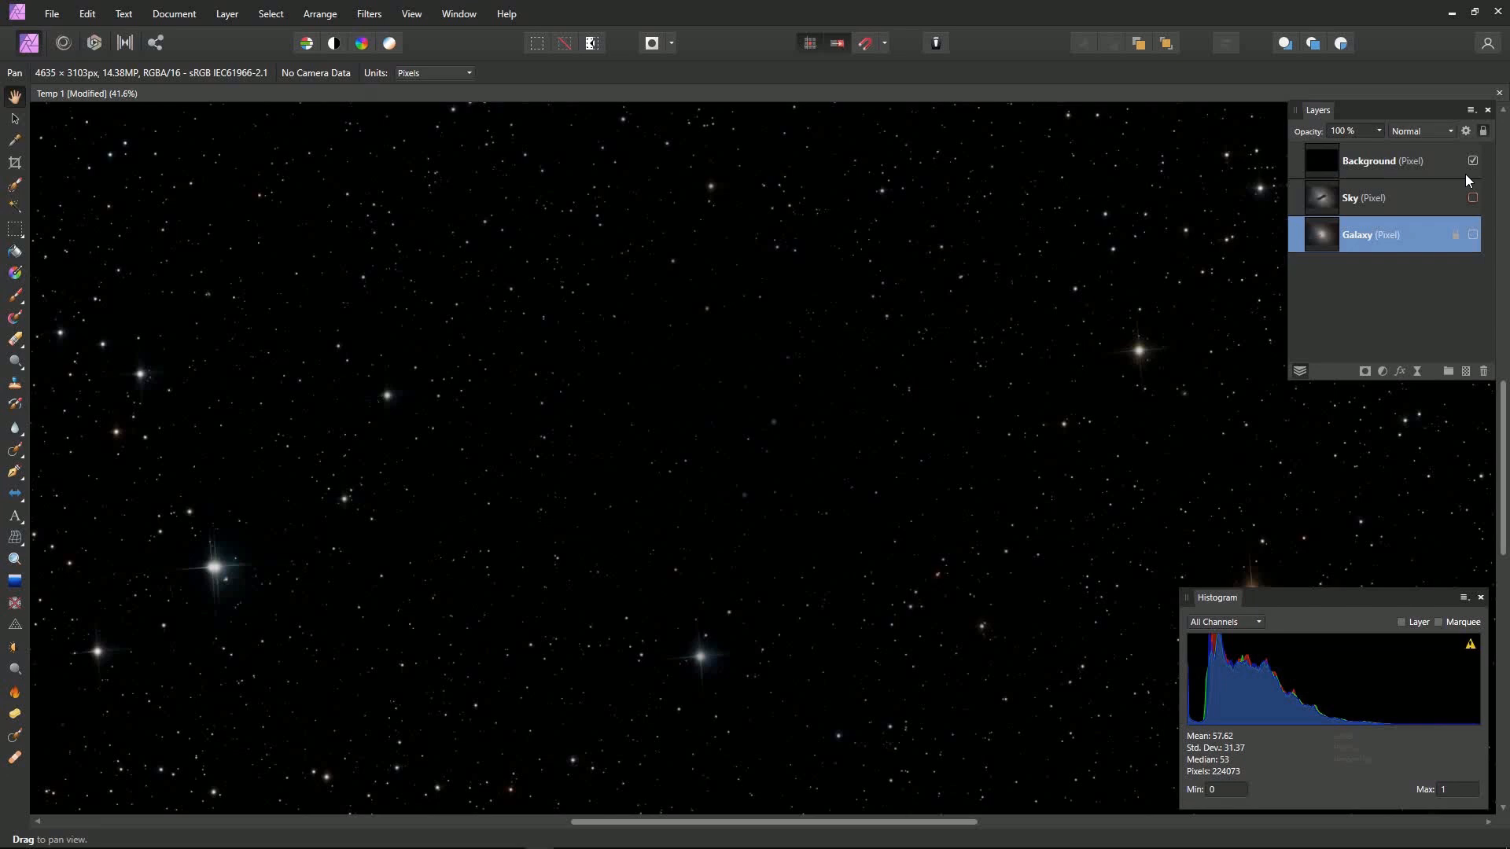
click(1386, 158)
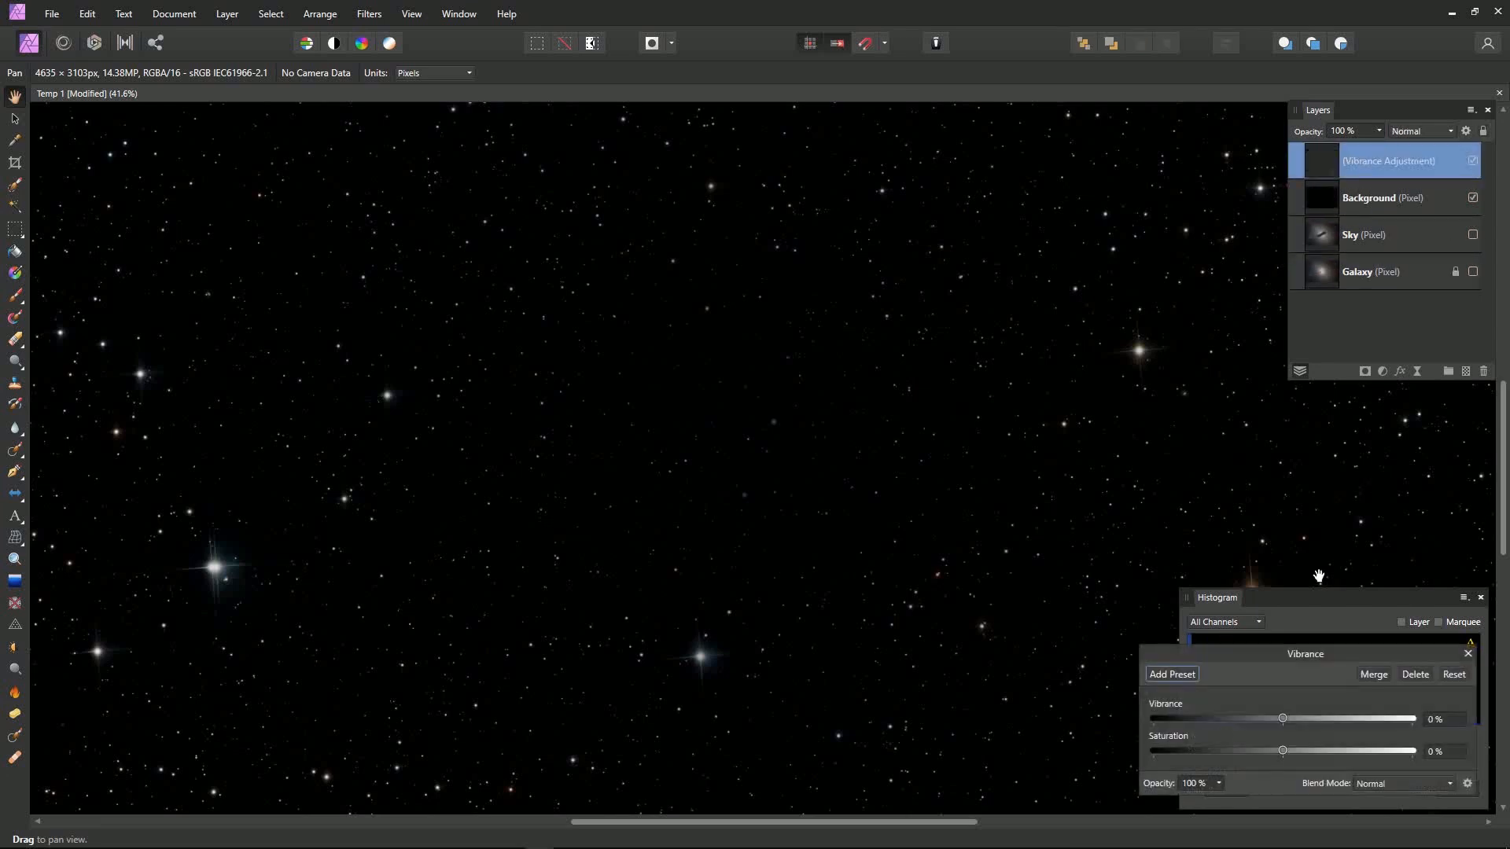
drag(1284, 717, 1329, 751)
click(1375, 675)
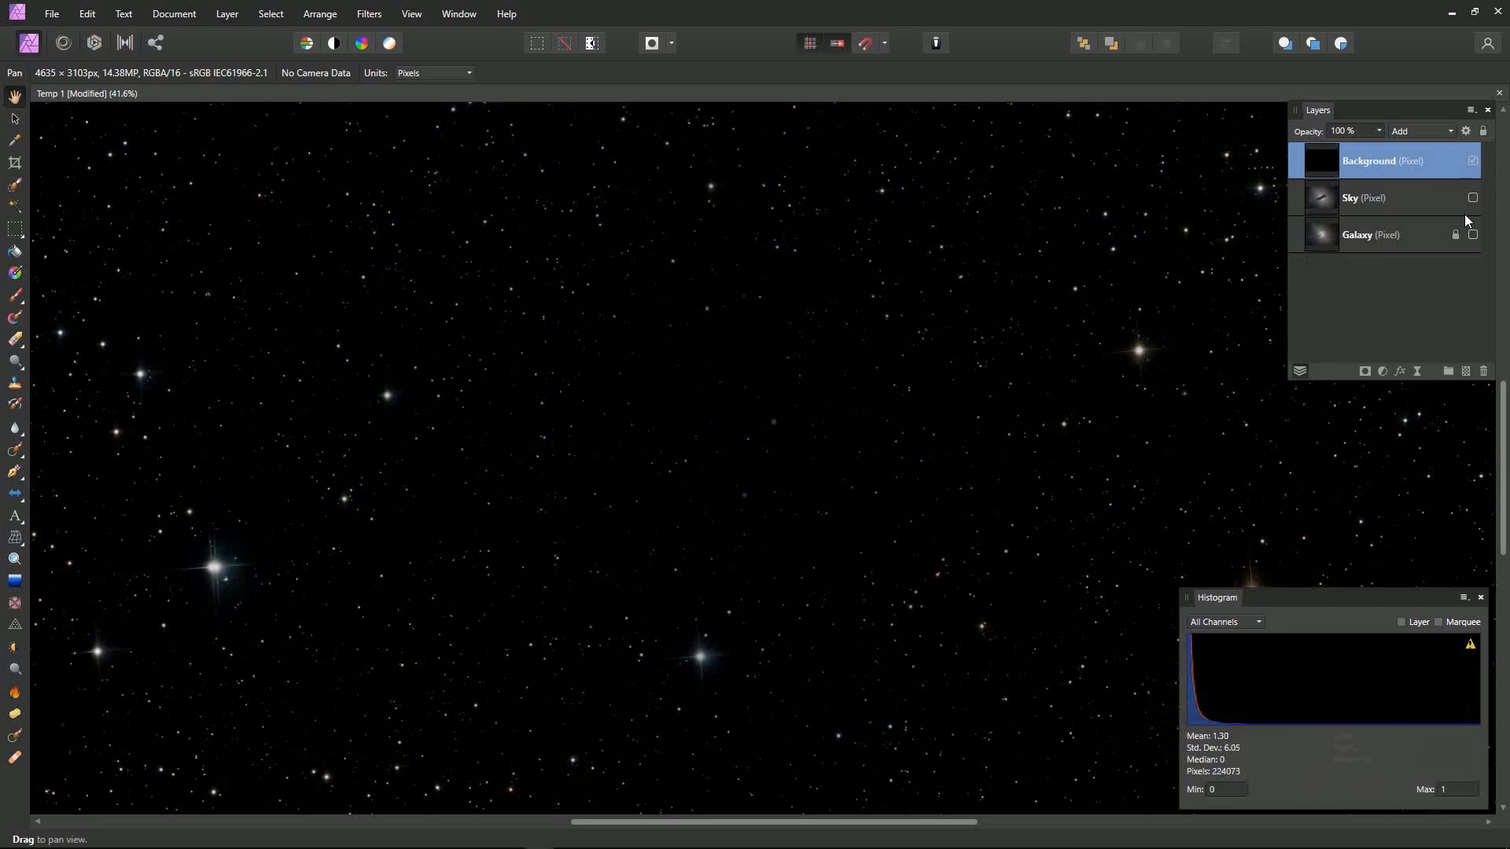
click(1473, 198)
click(1473, 235)
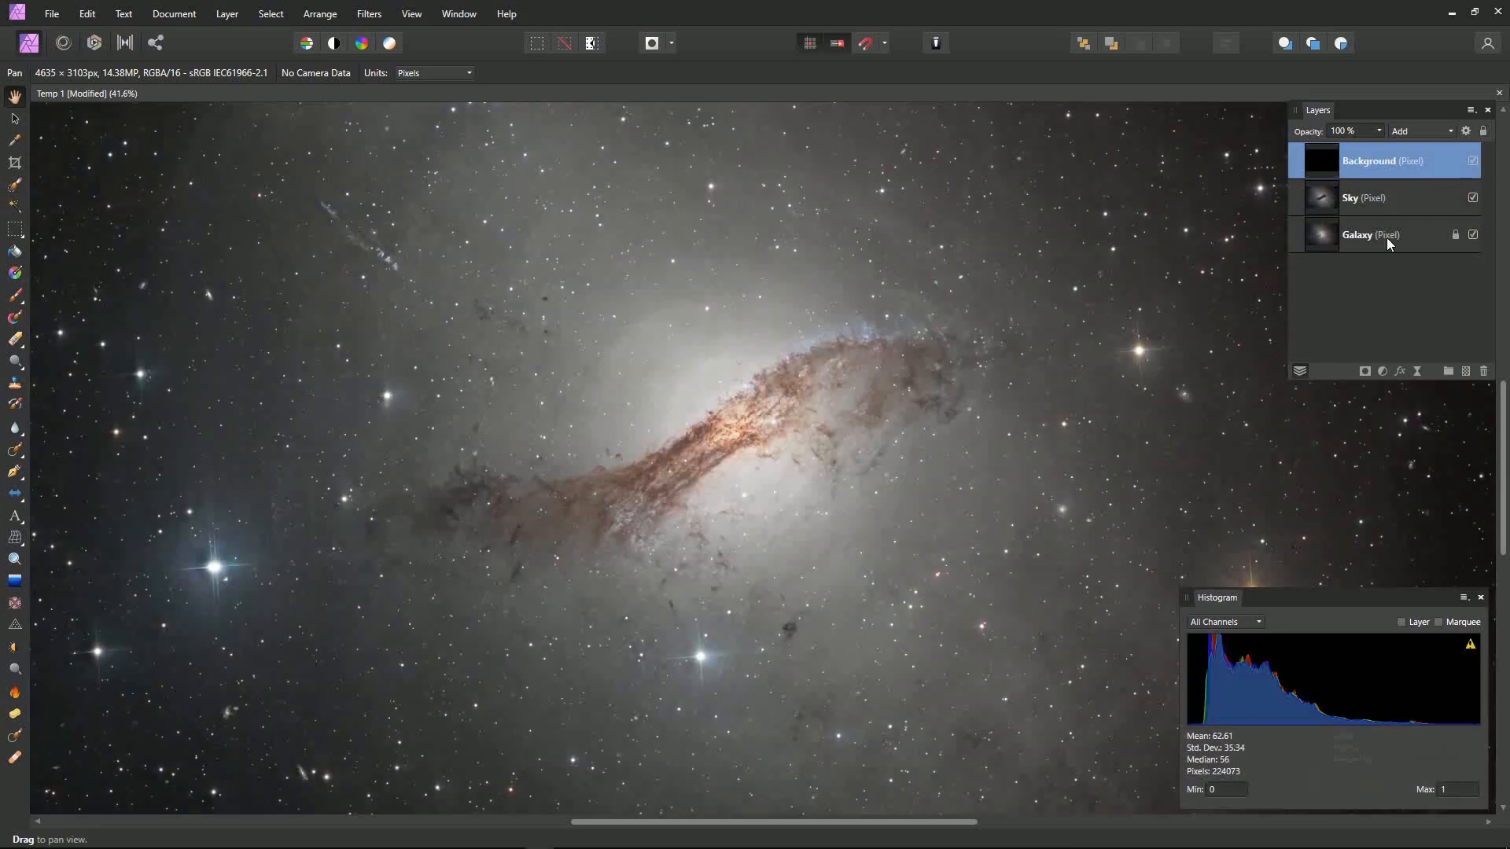
Hide the Galaxy and Background layers and open the Sky layer in the Develop persona
click(1473, 235)
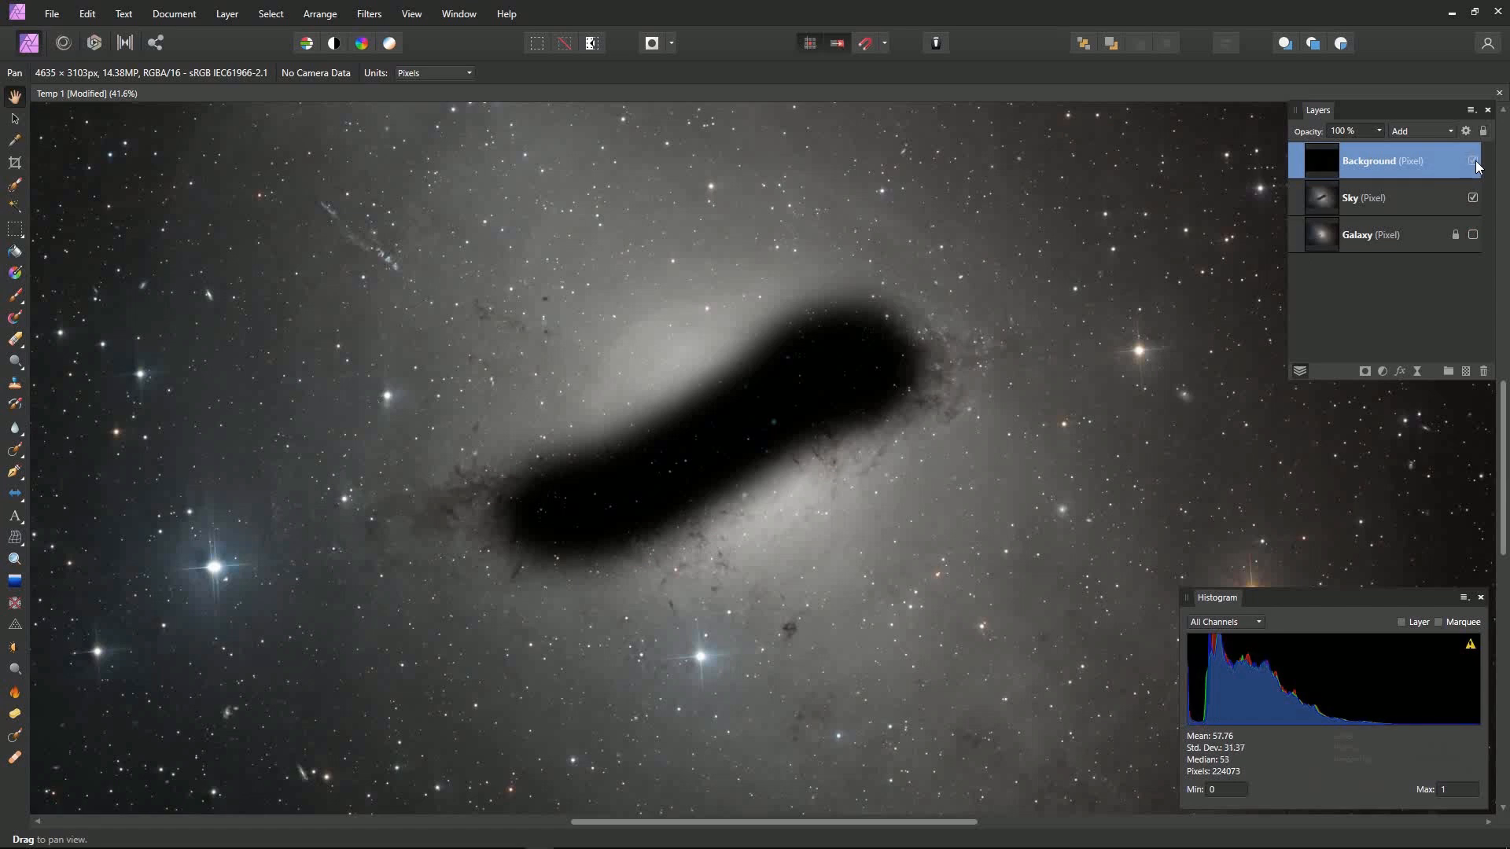
click(1473, 160)
scroll(798, 433, down, 2)
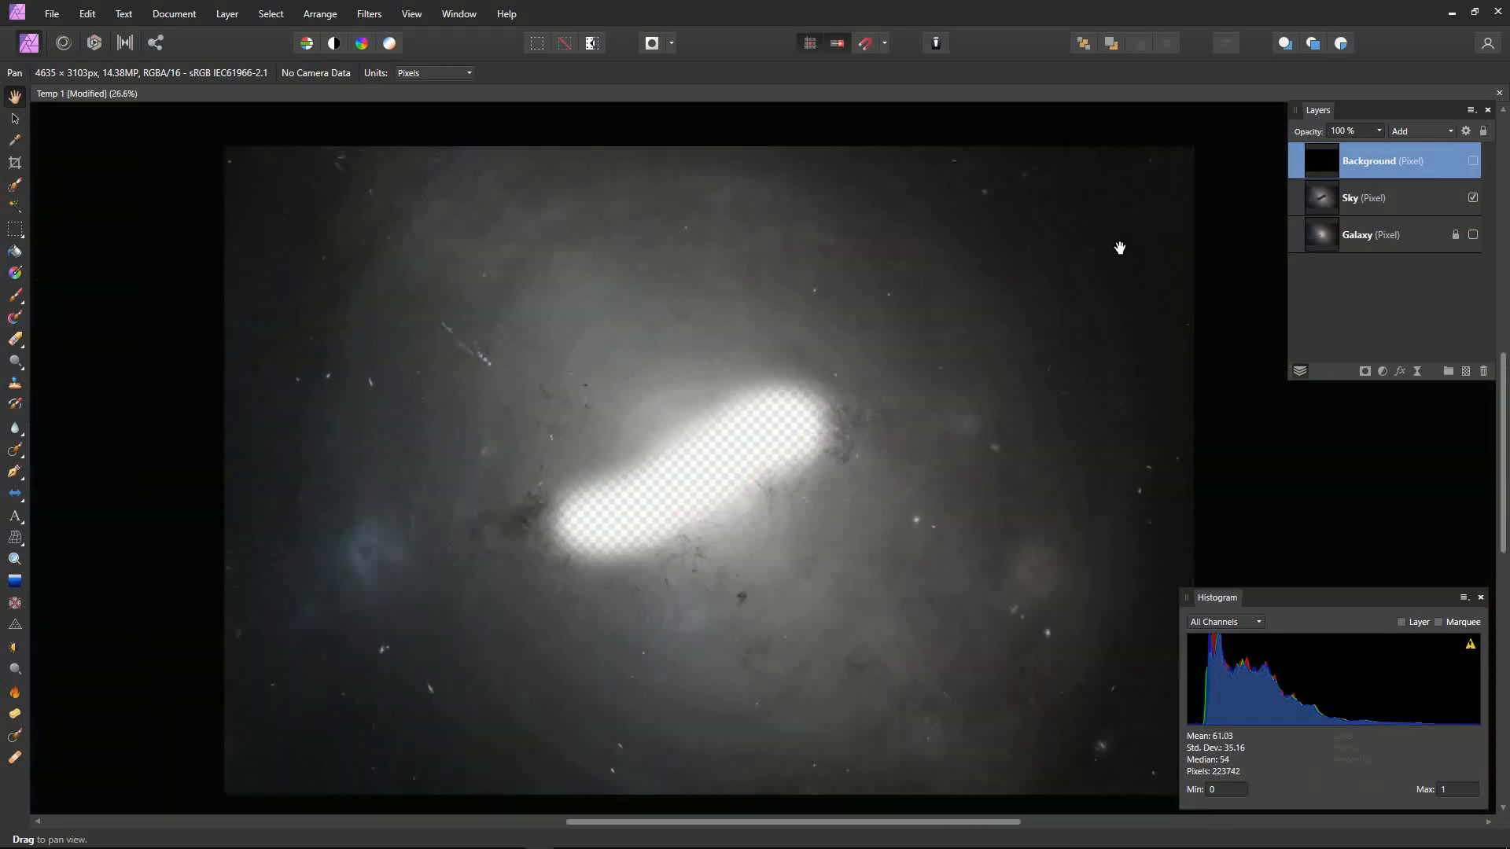
click(1366, 200)
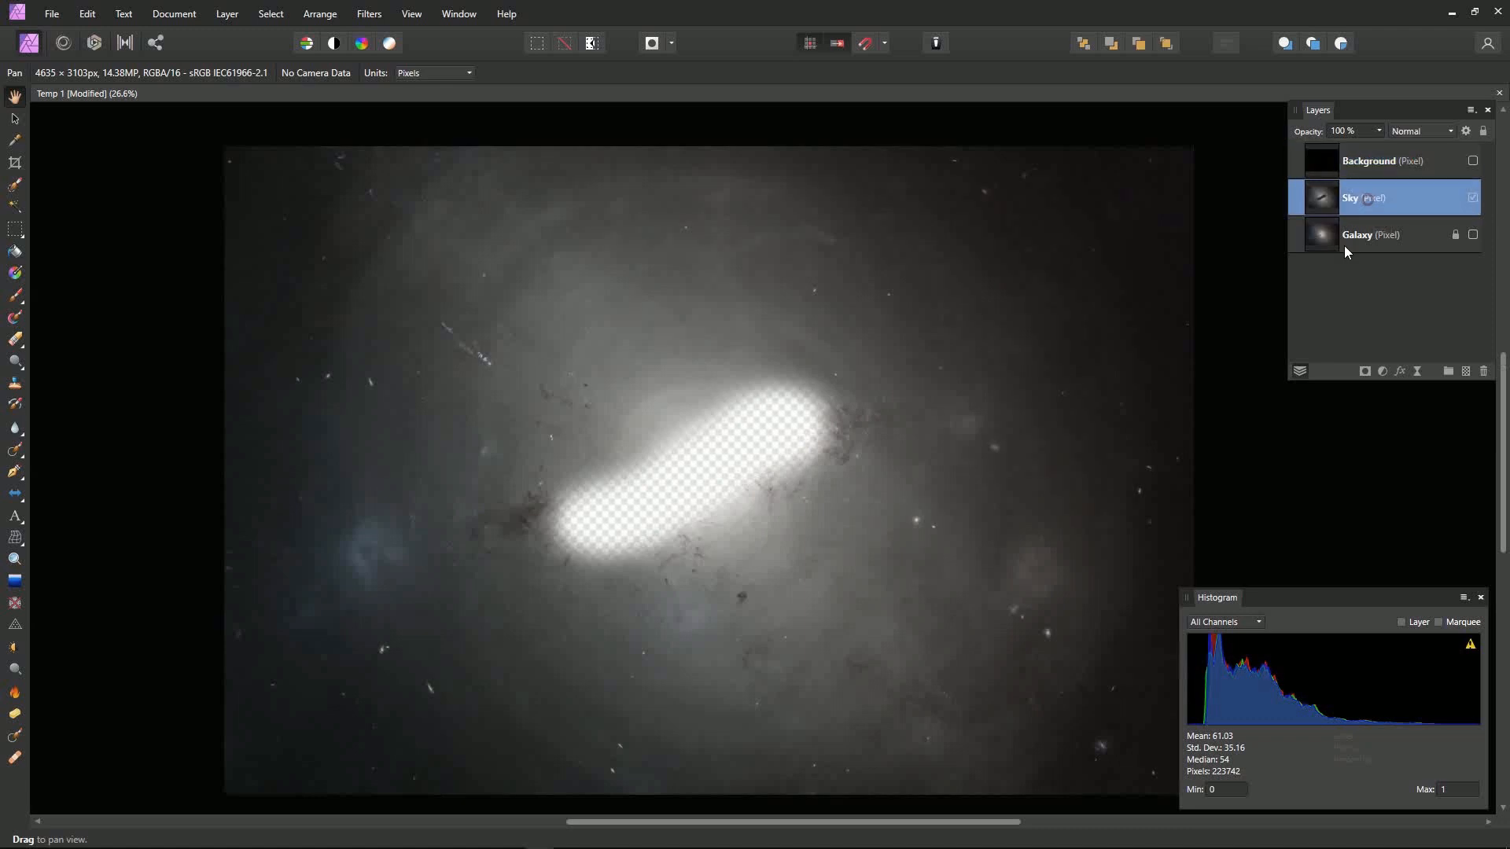
click(94, 43)
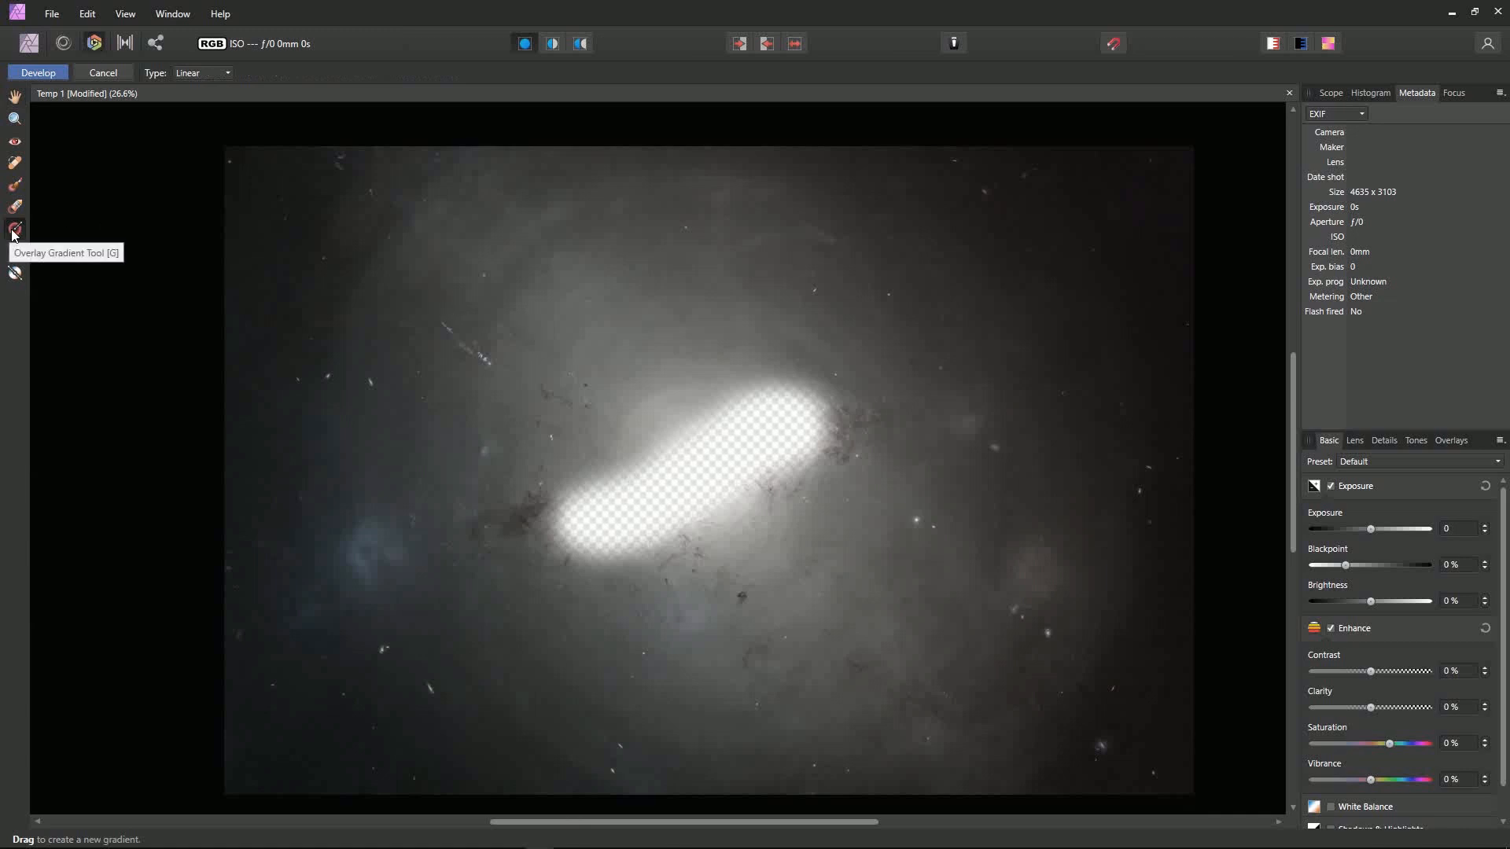
Add a linear gradient overlay from the image's upper-right corner to the galaxy core with Blackpoint -7%, Saturation -17%, Vibrance -7%
drag(1201, 141, 818, 482)
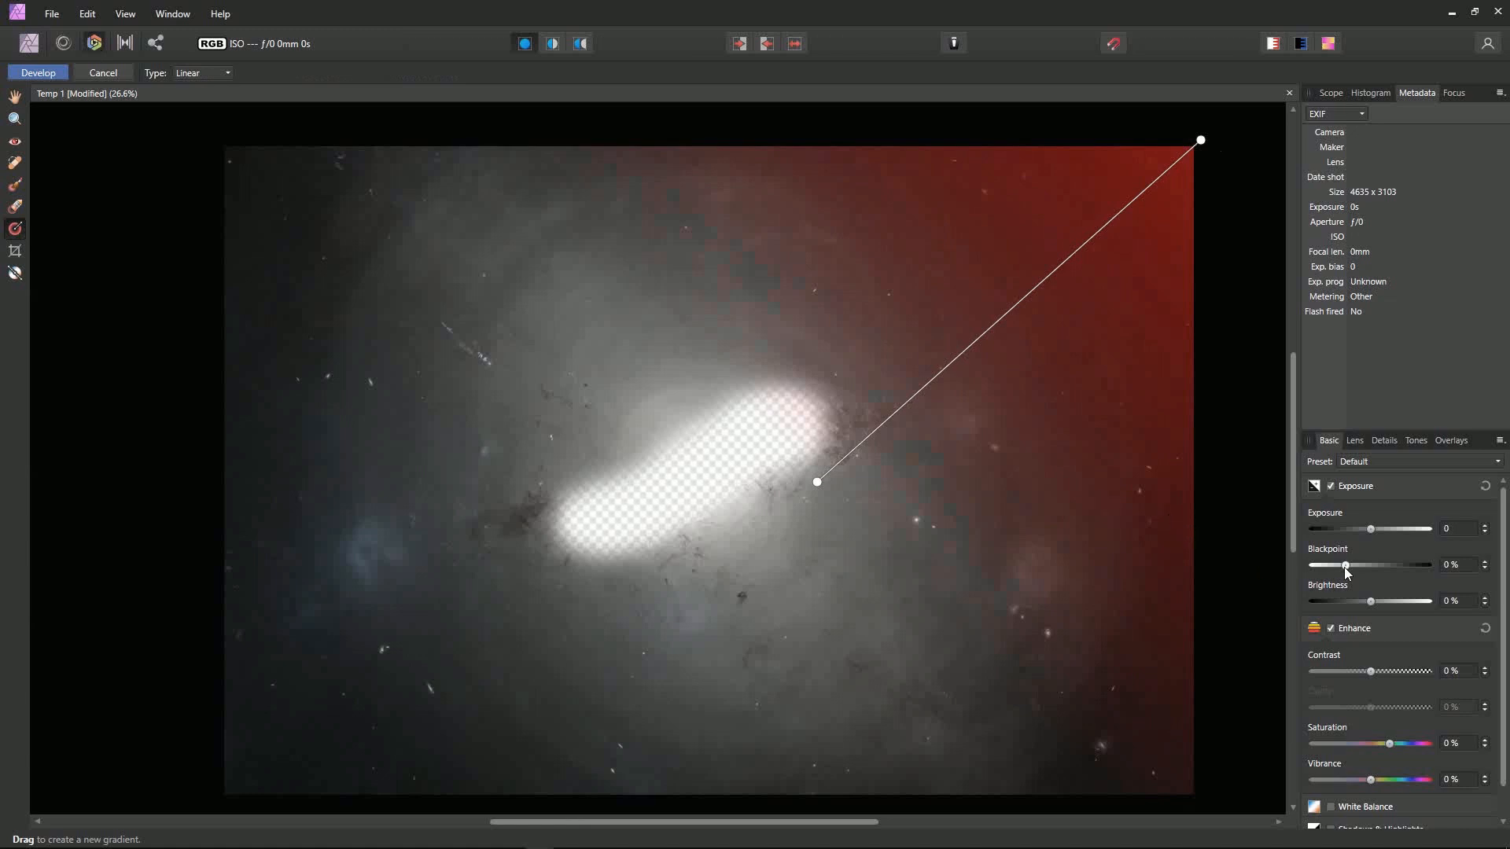
drag(1347, 570, 1326, 571)
drag(1389, 743, 1362, 779)
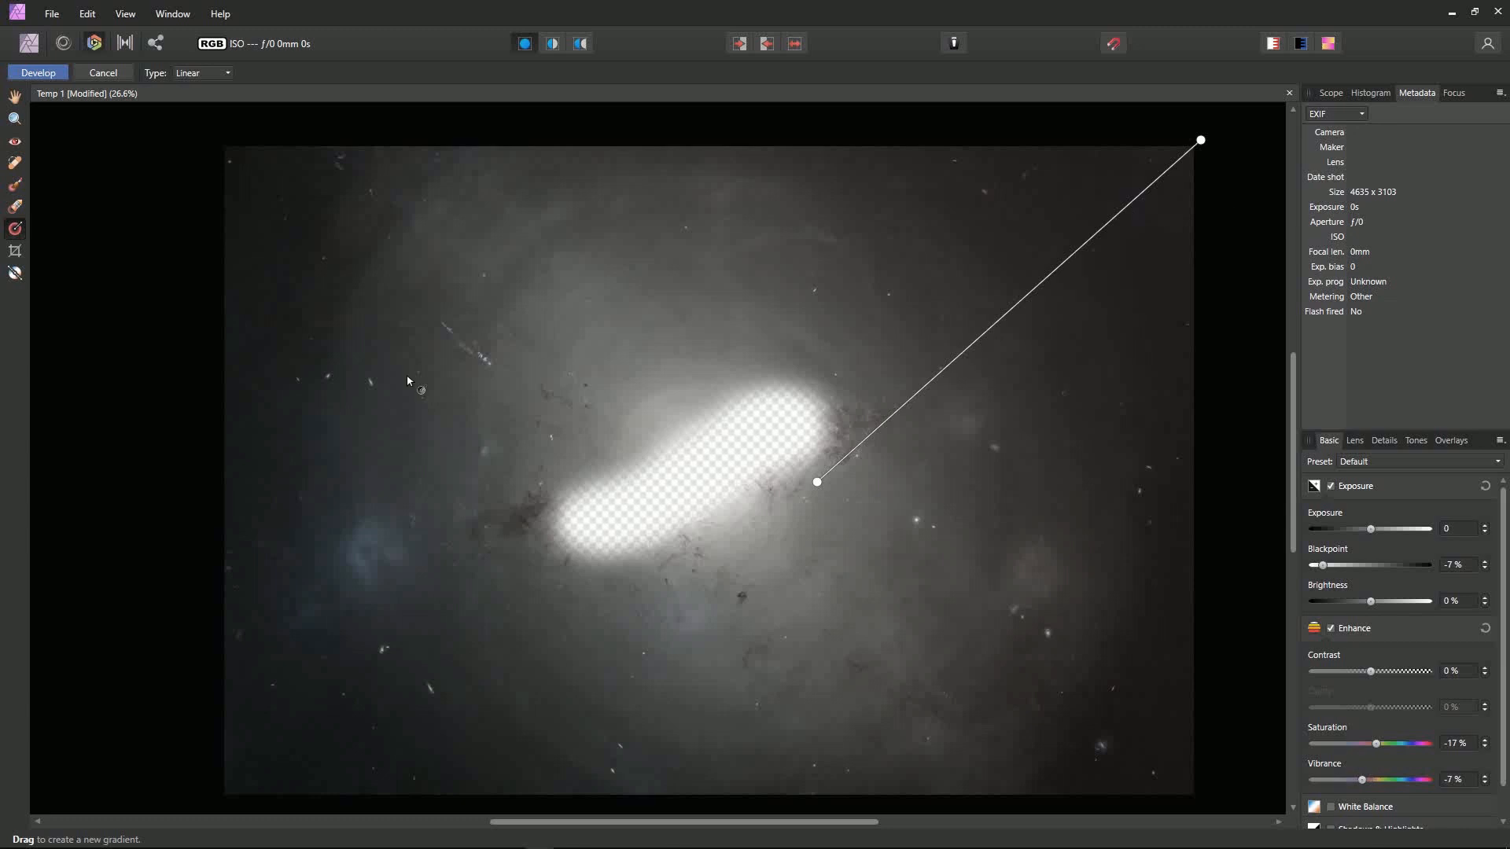
Apply the gradient development to the Sky layer and show the Galaxy and Background layers again
click(38, 73)
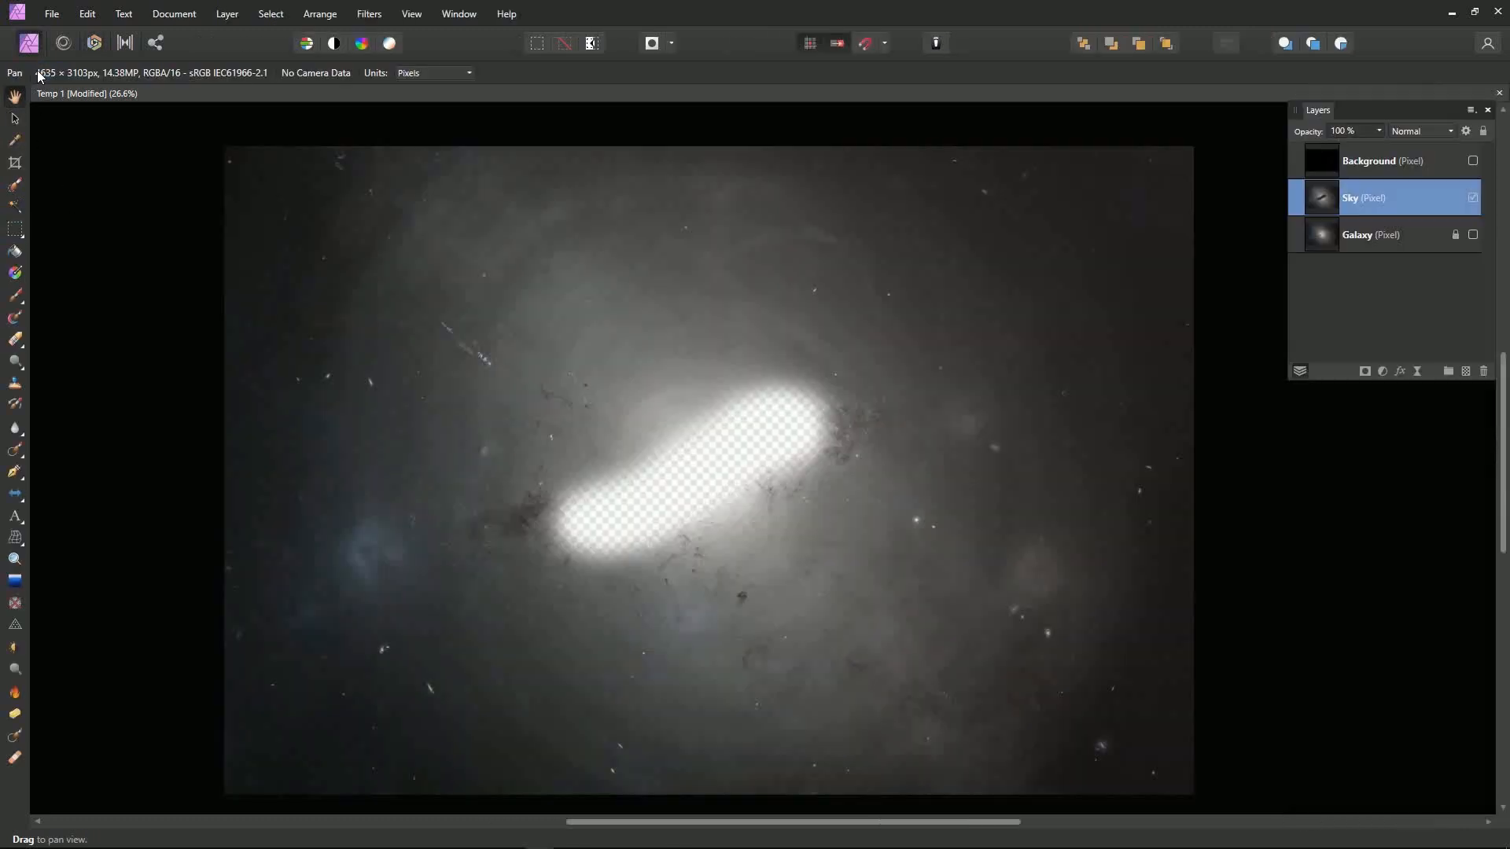
click(1472, 234)
click(1473, 160)
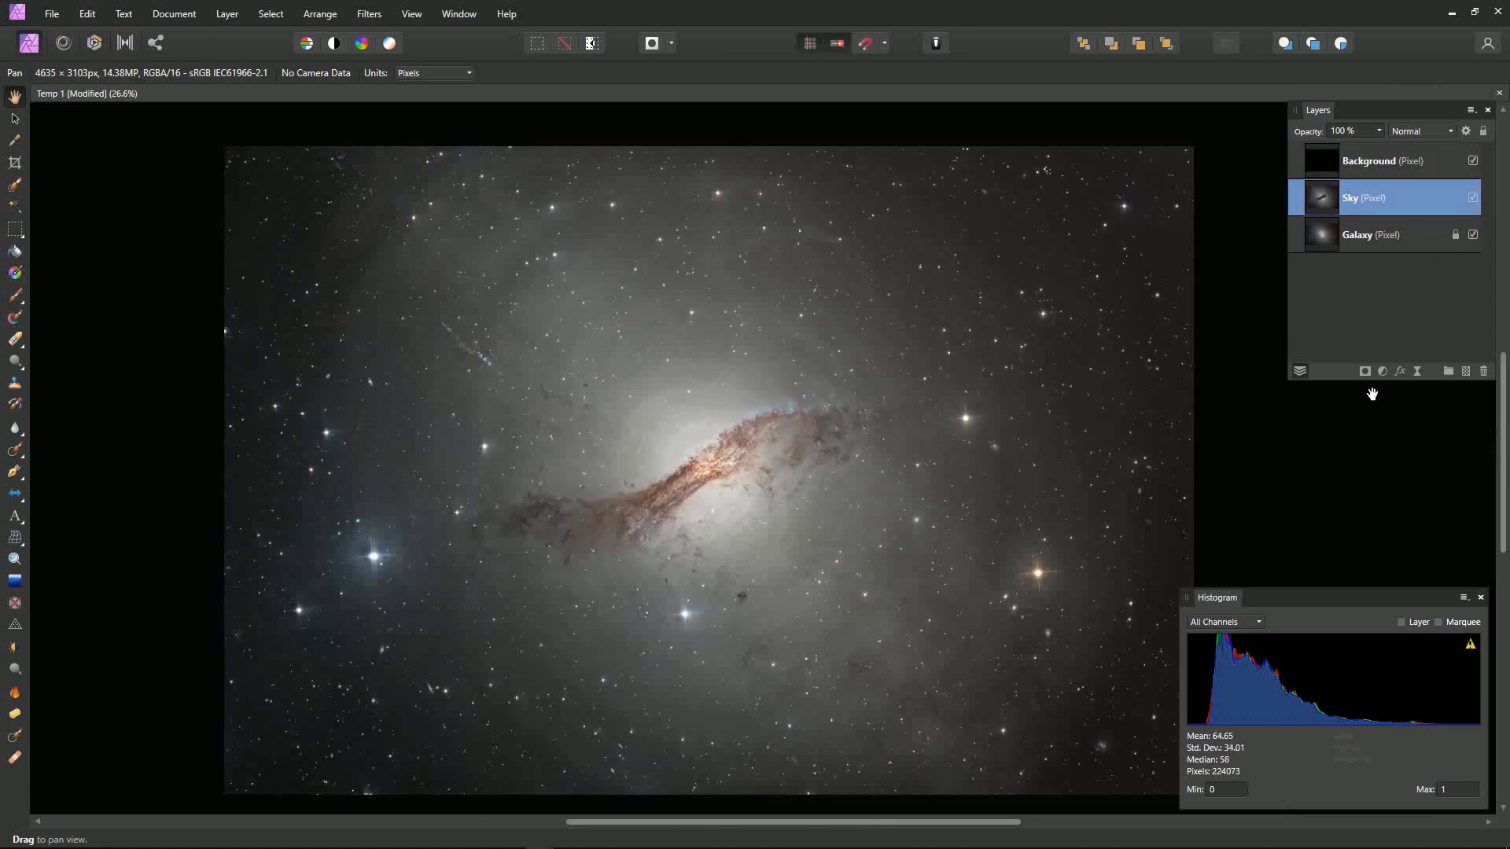
drag(788, 472, 712, 456)
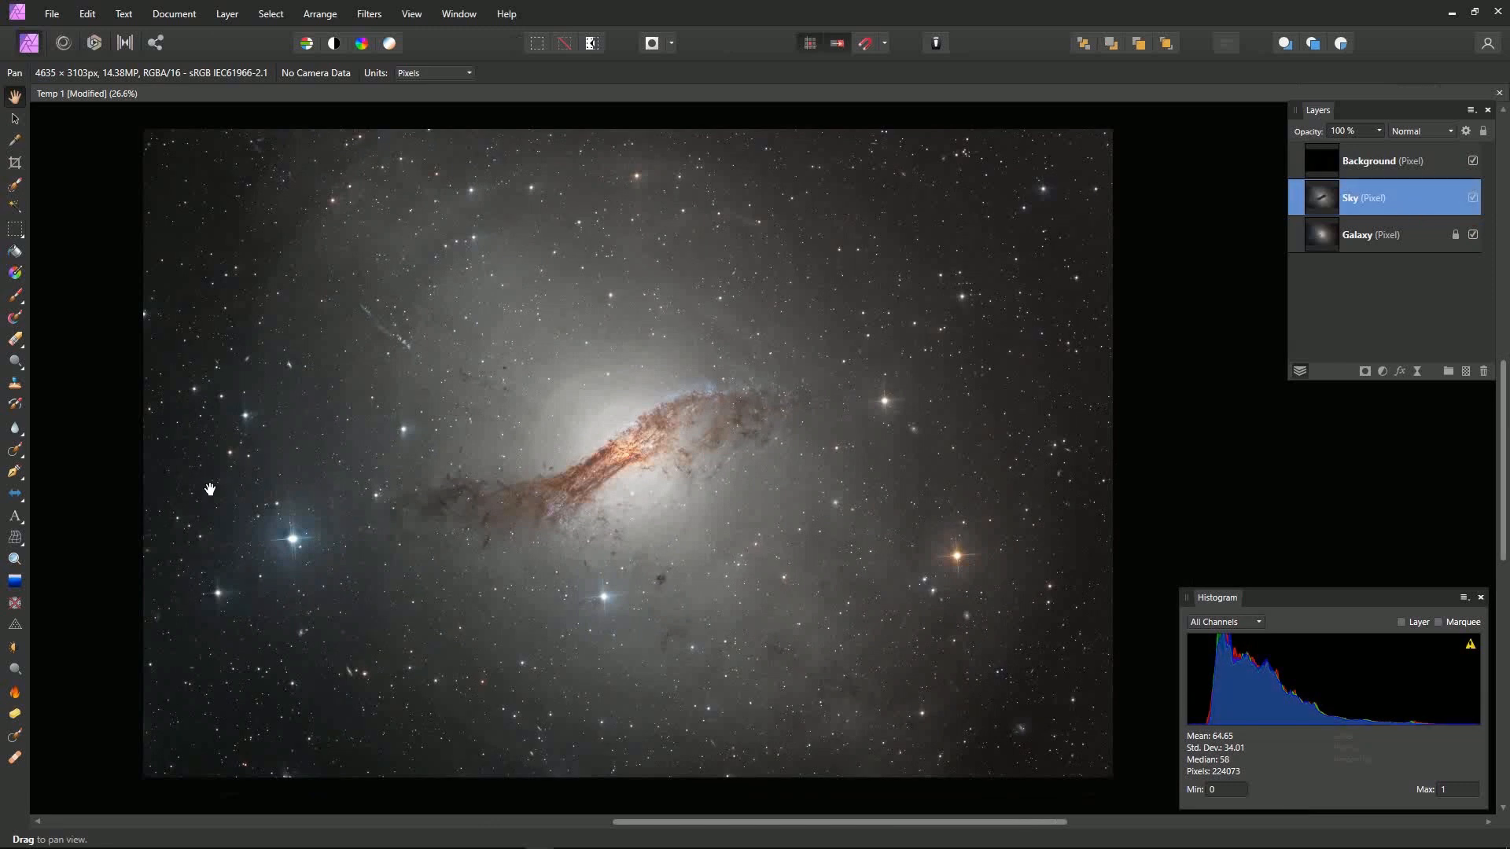
Darken the Sky layer's shadows with Shadows / Highlights at -48% Shadows Strength, and merge all layers into one
click(13, 646)
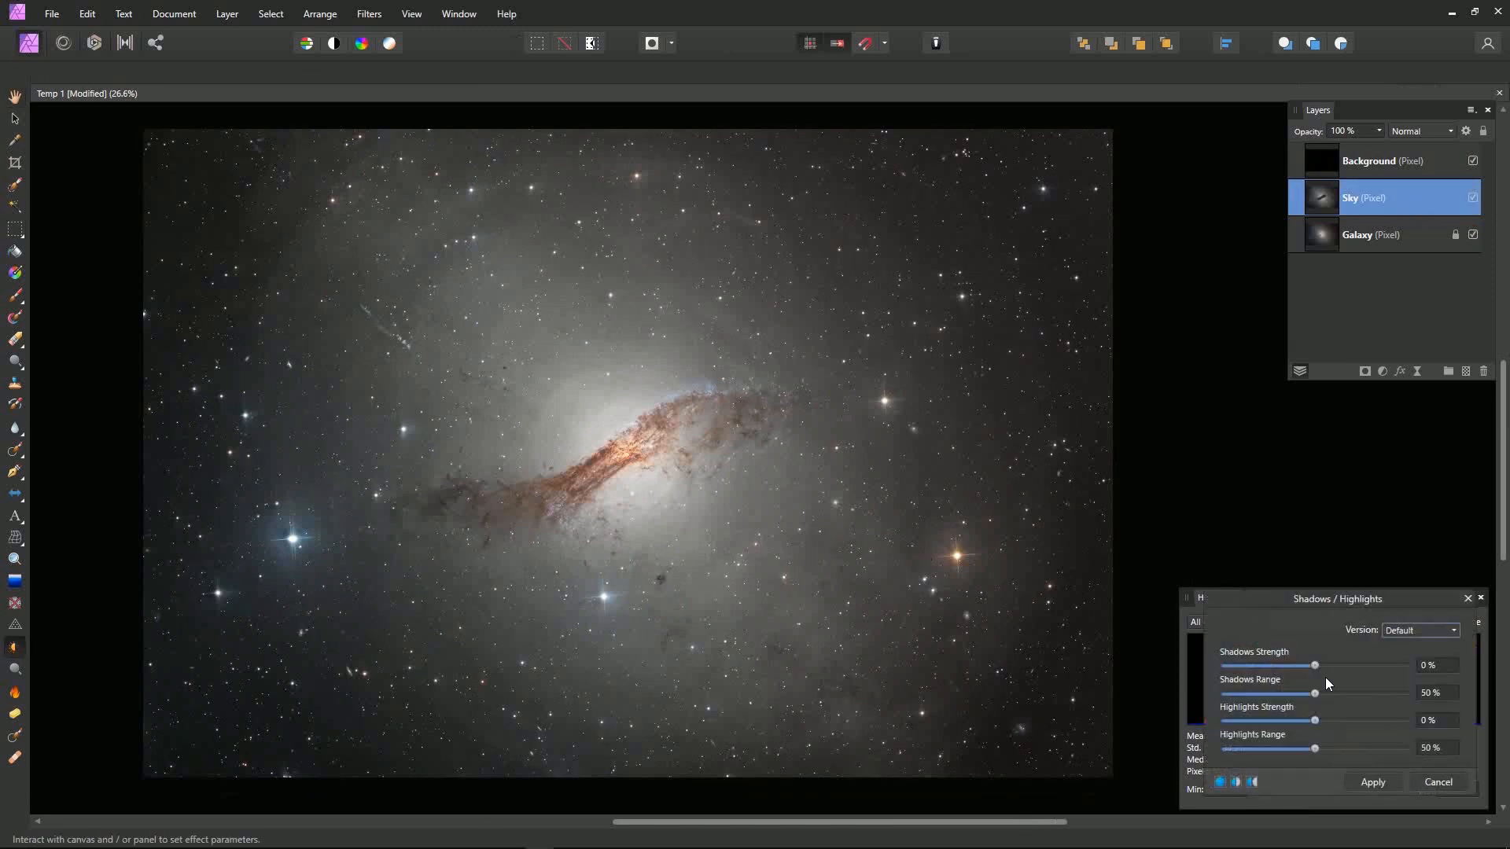
click(1314, 667)
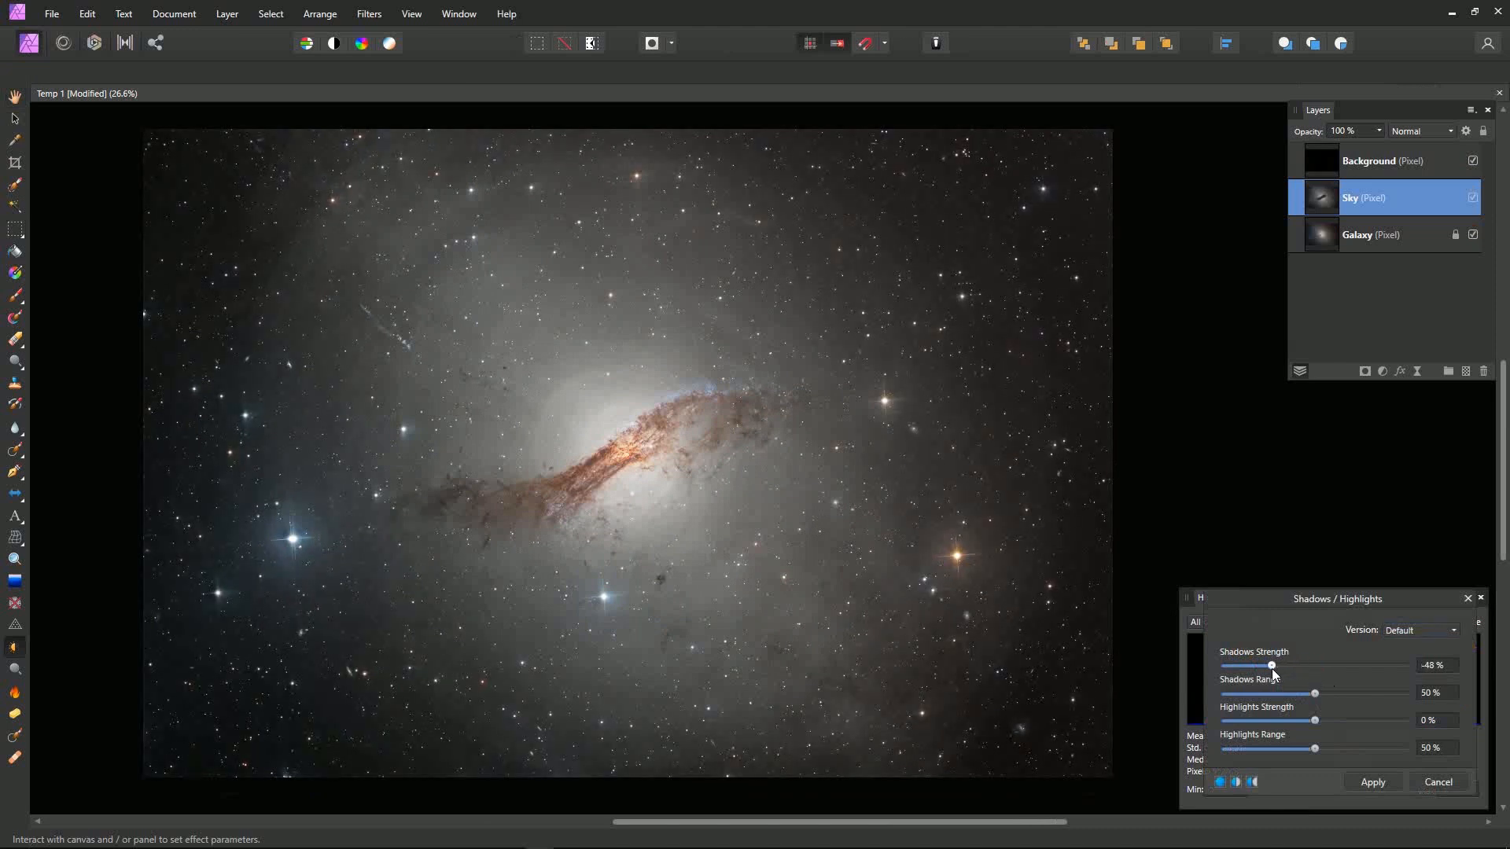
click(1373, 781)
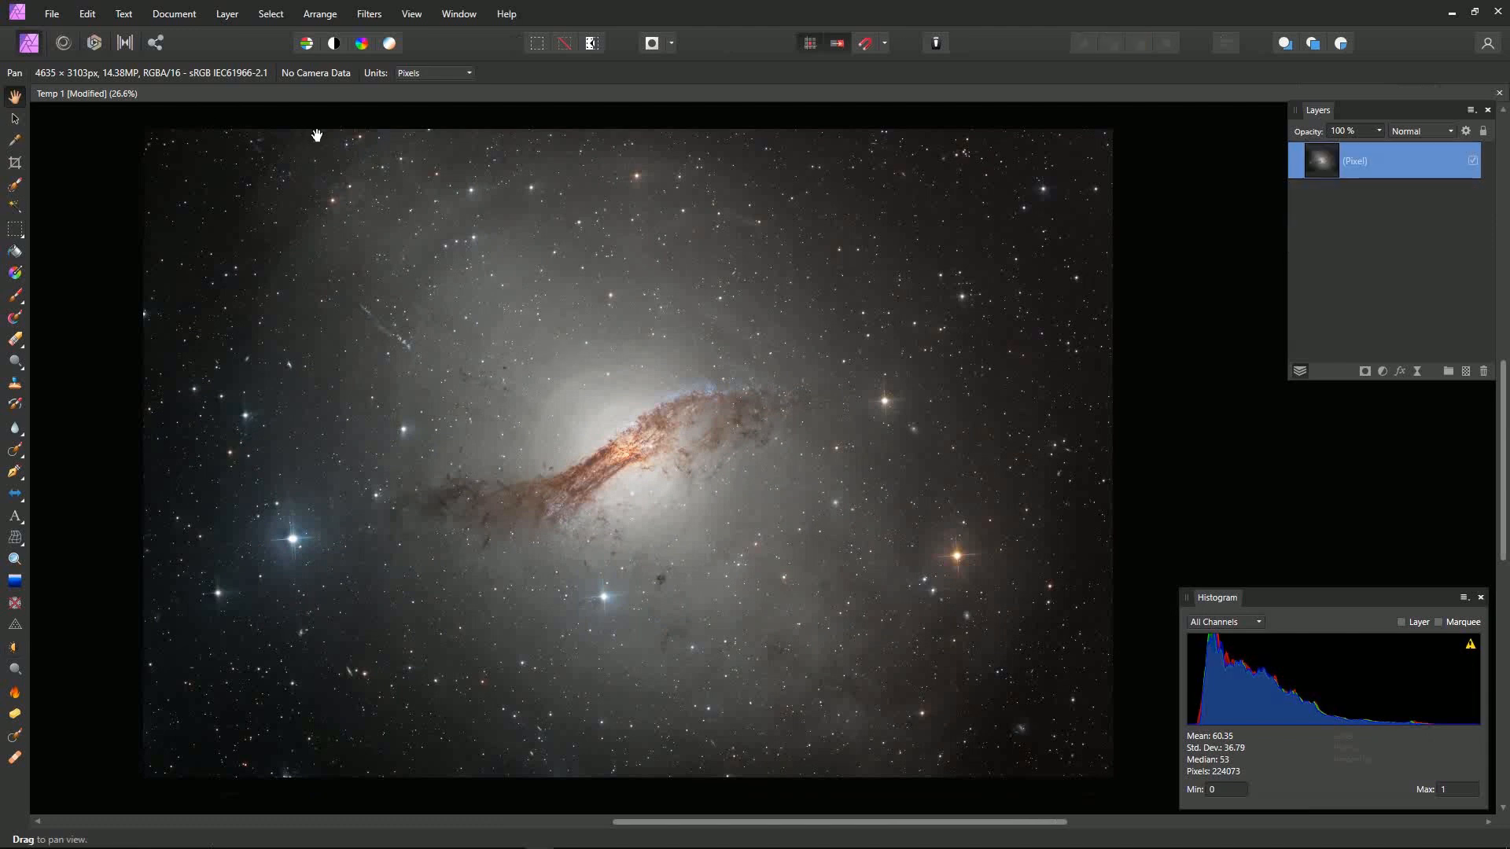
Open the Cen A LRGB image and paste the merged Temp 1 image above it as a new layer
click(52, 13)
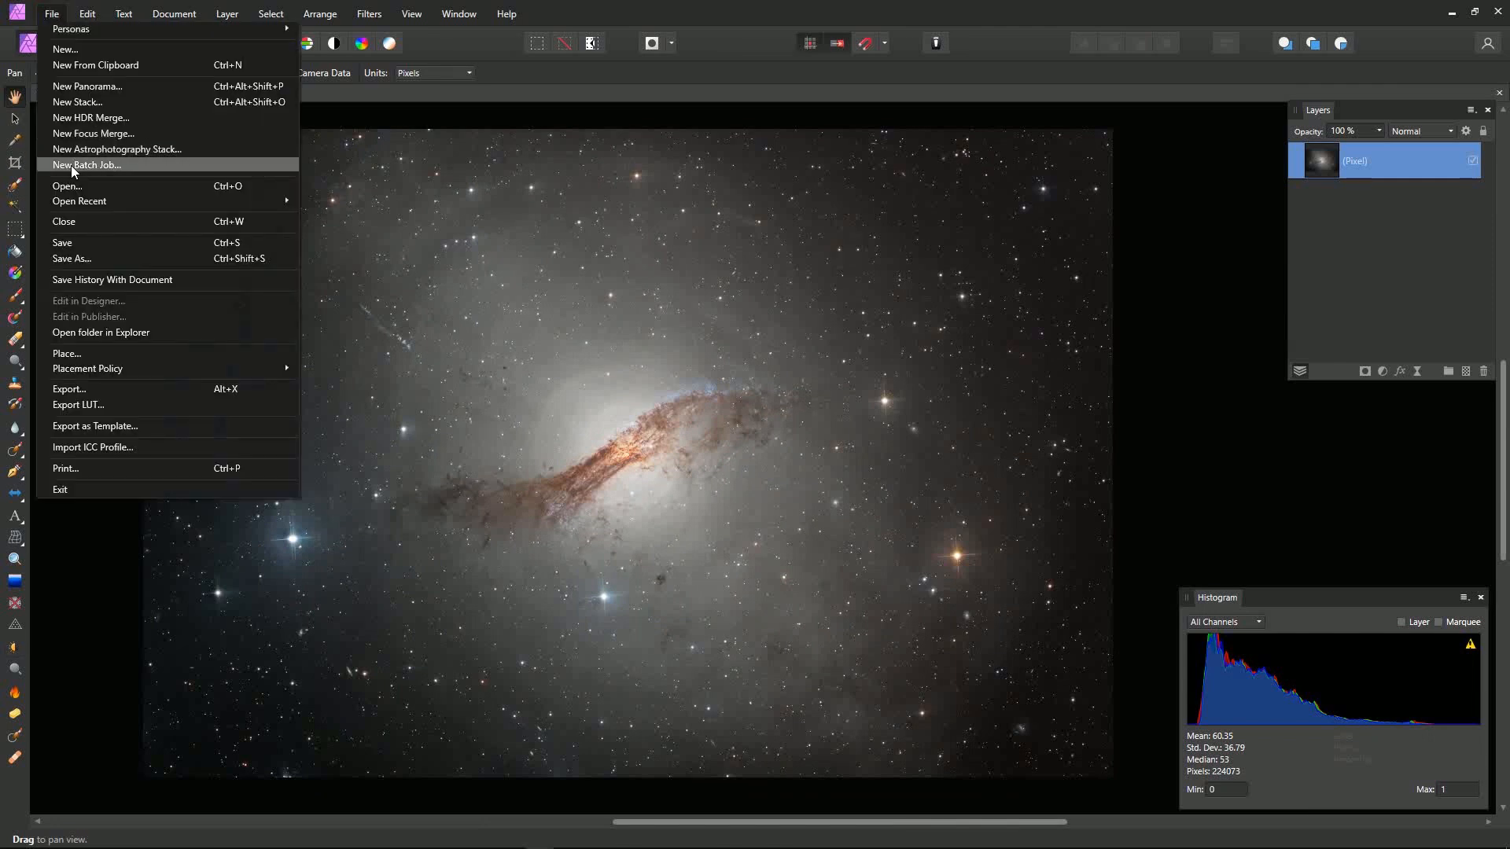
click(74, 182)
double_click(425, 140)
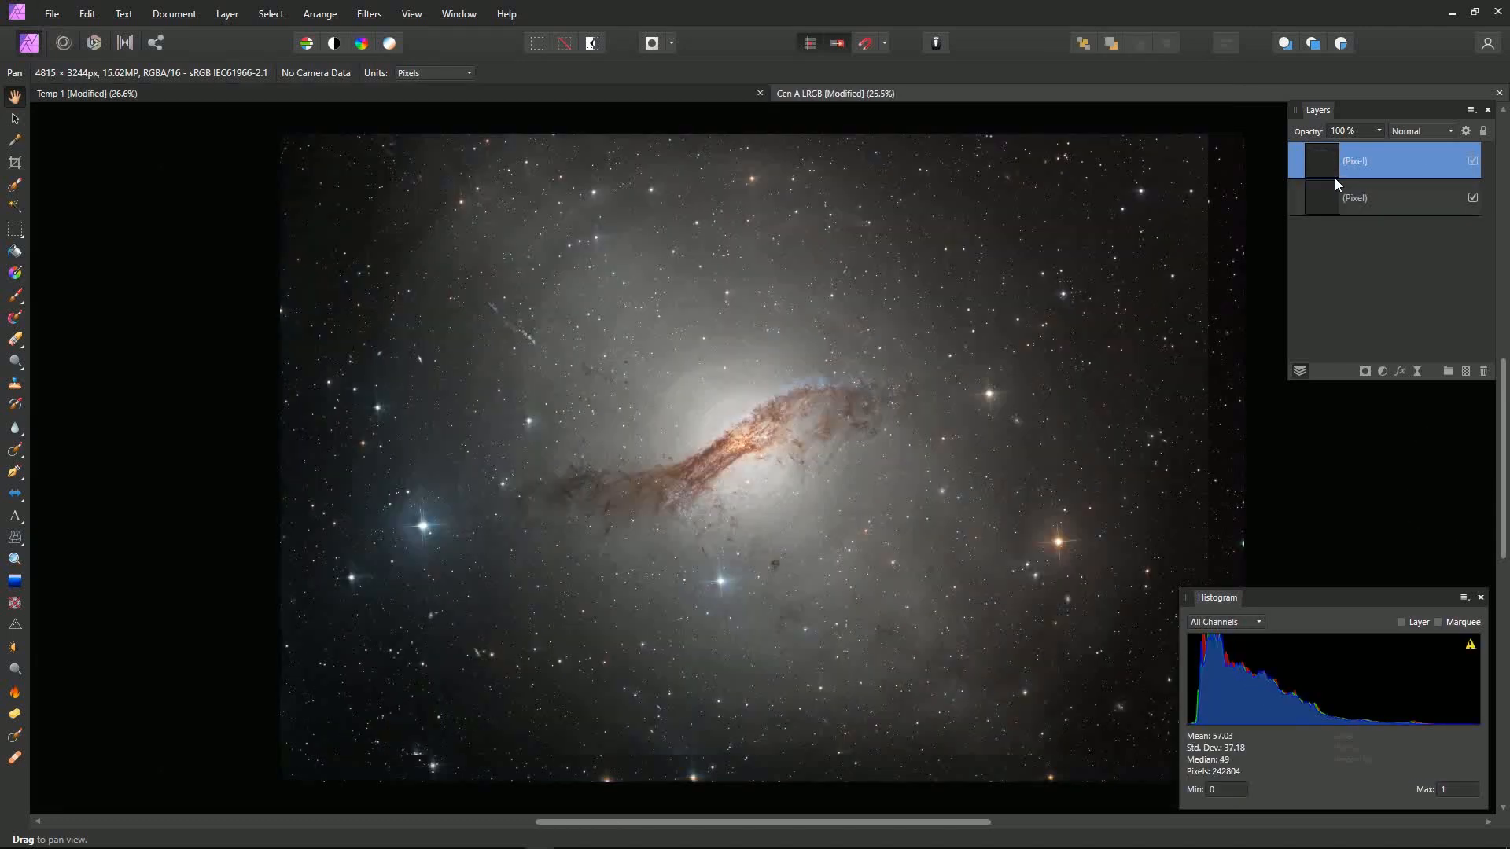
Select both pixel layers in Cen A LRGB and align the two images with each other
click(1363, 206)
shift+click(1358, 162)
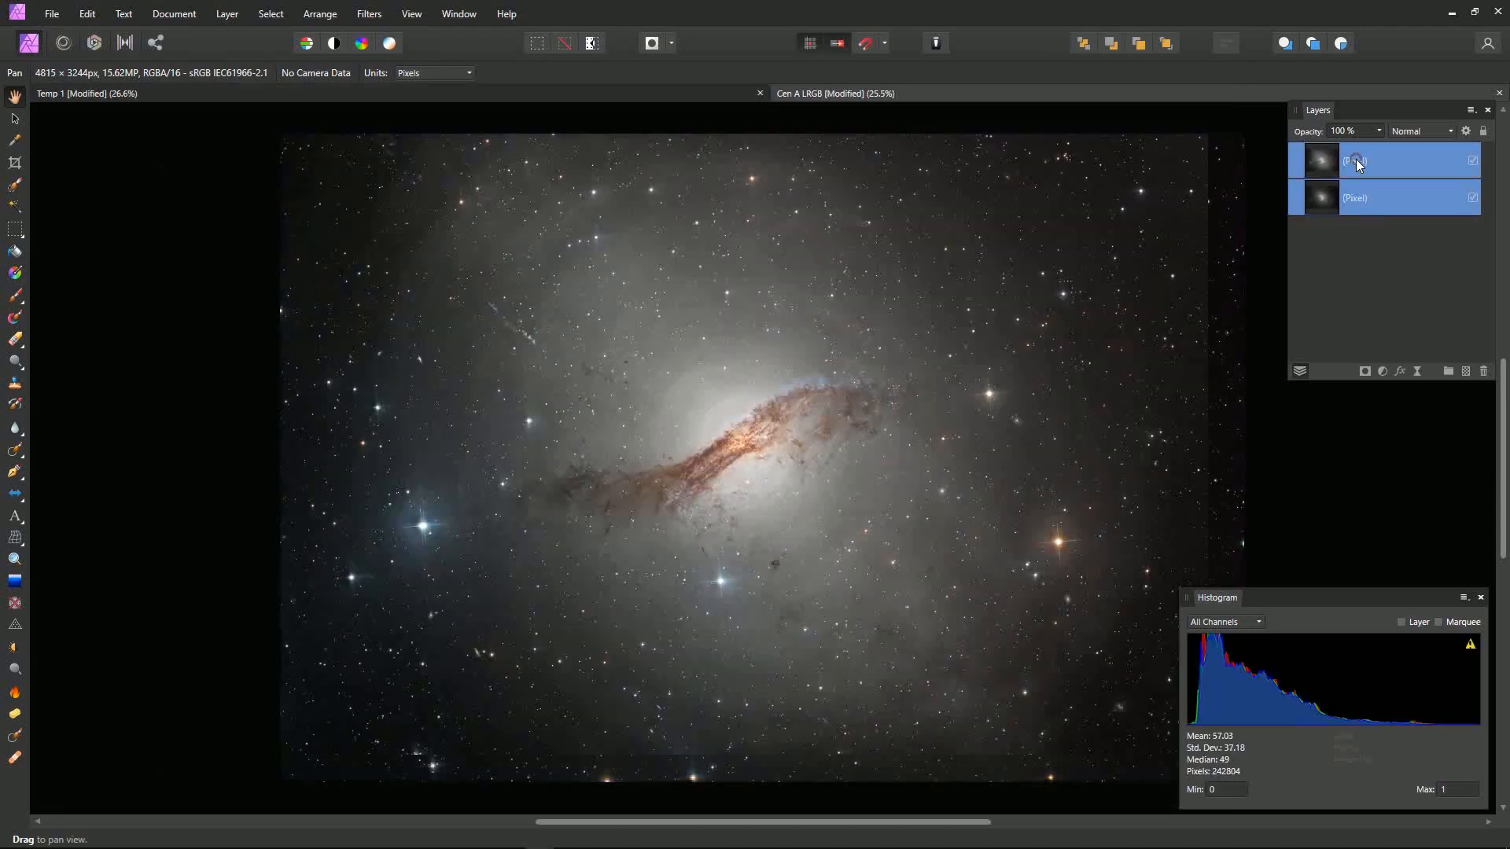
click(315, 14)
click(346, 293)
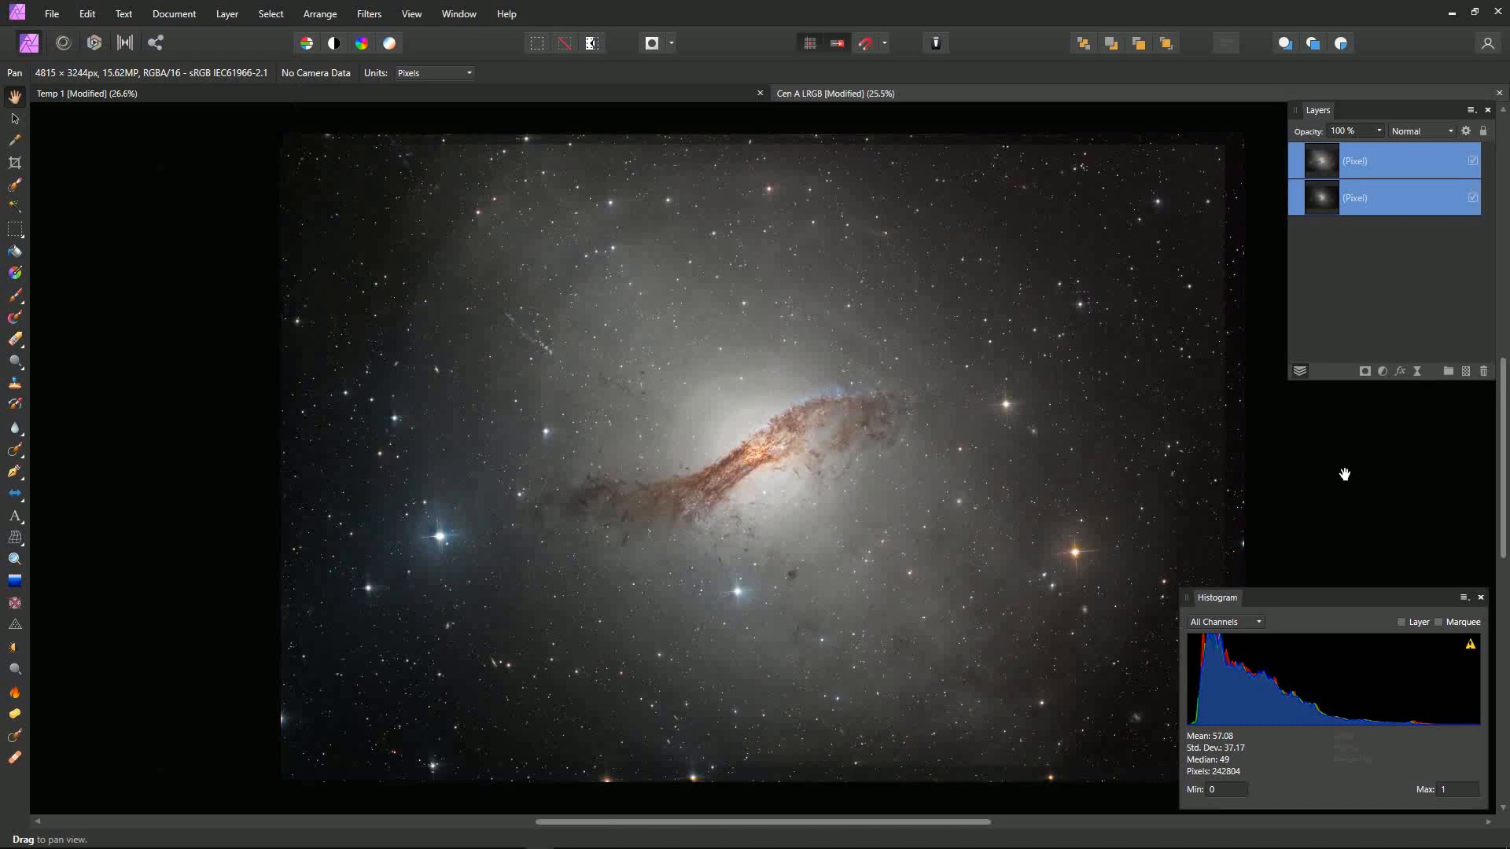
Compare the processed image with the original by toggling the upper layer's visibility several times
click(1382, 169)
click(1472, 161)
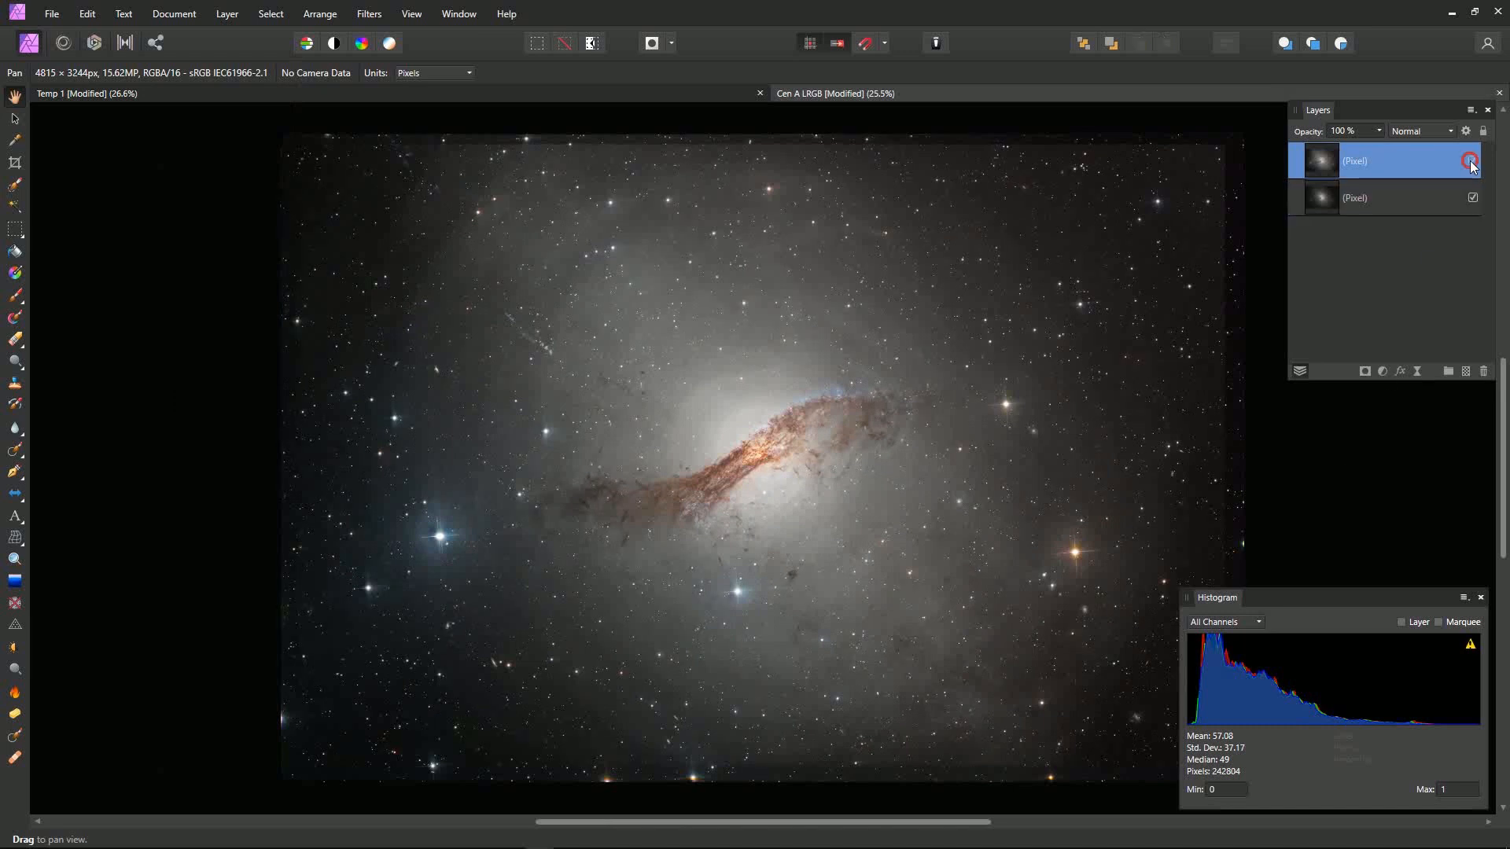
click(1472, 163)
click(1472, 163)
double_click(1472, 163)
click(1472, 163)
click(1472, 163)
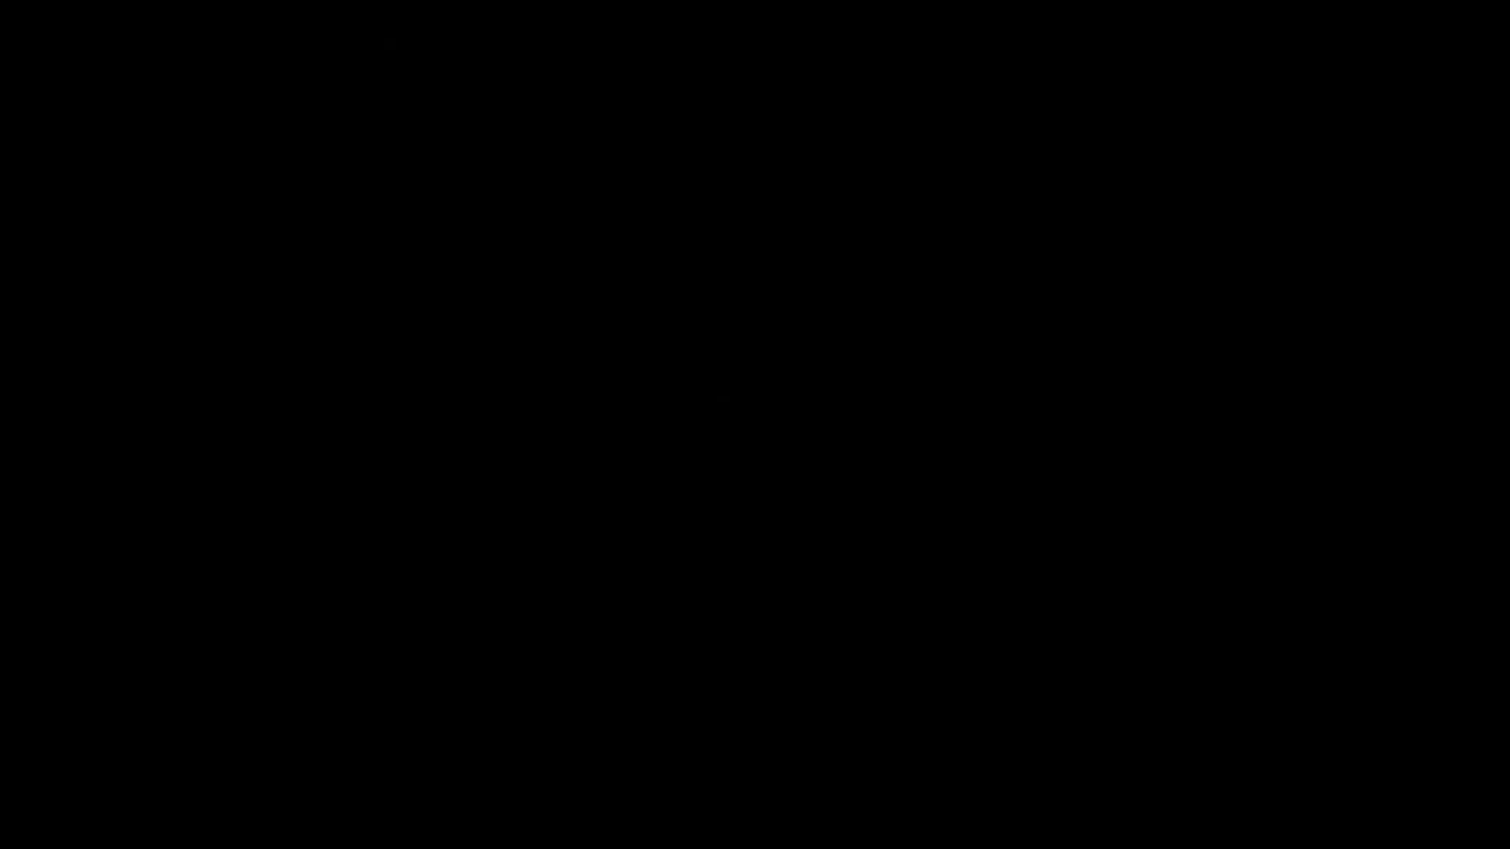